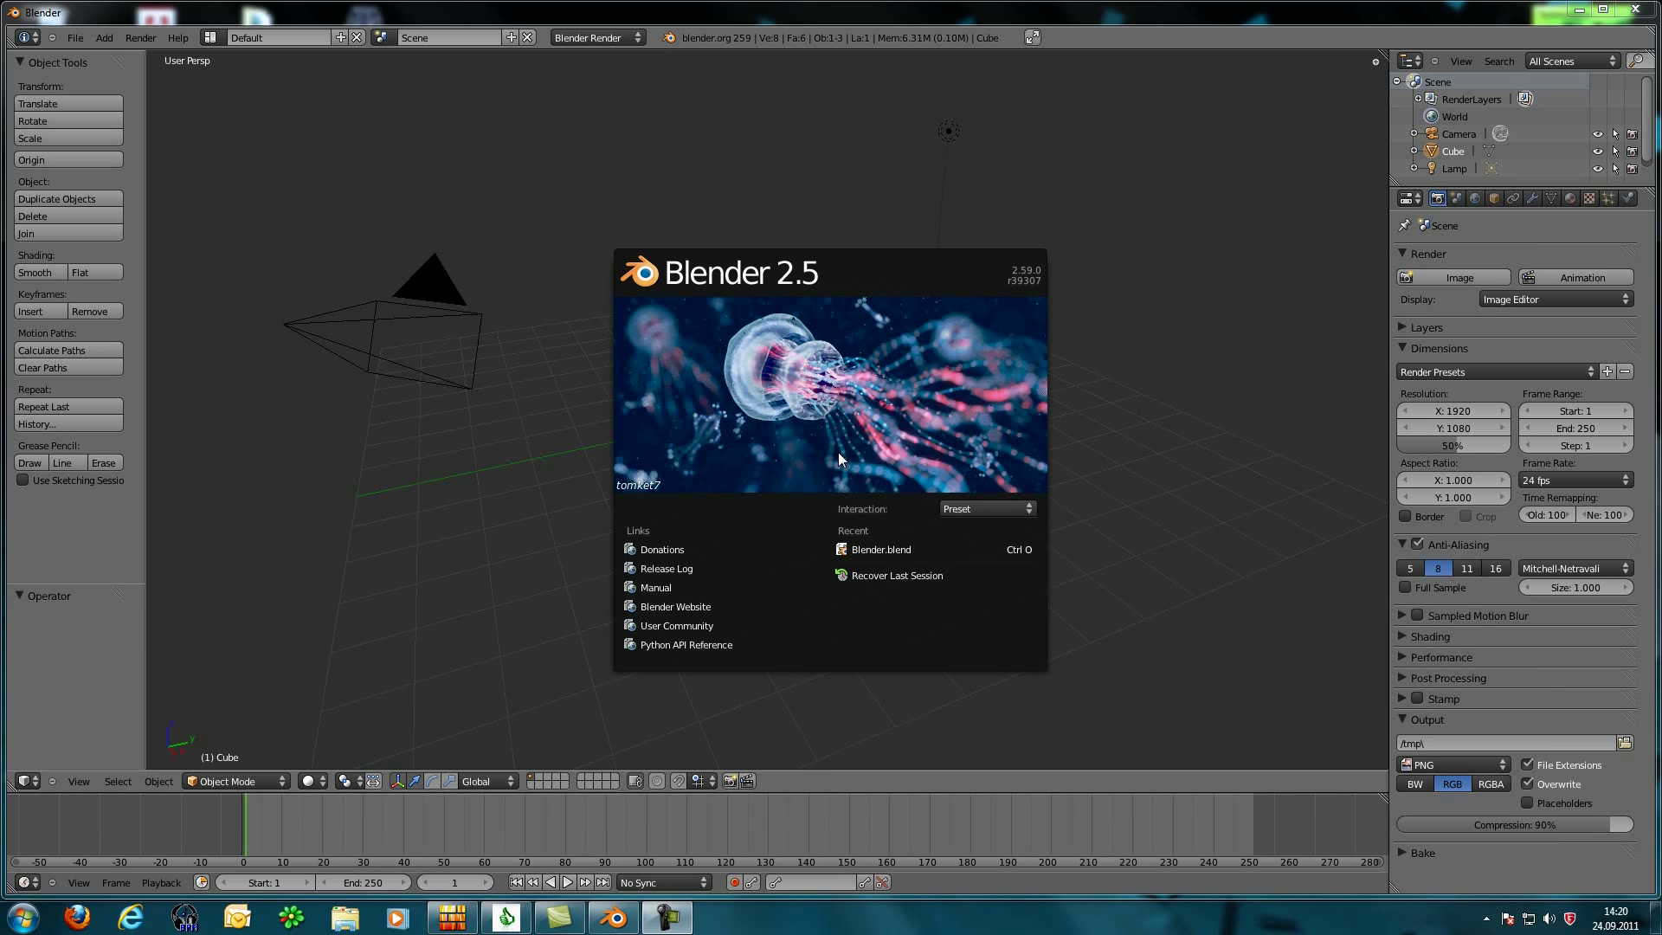
Step: Close the Blender 2.5 splash screen to reveal the default cube scene
left_click(765, 202)
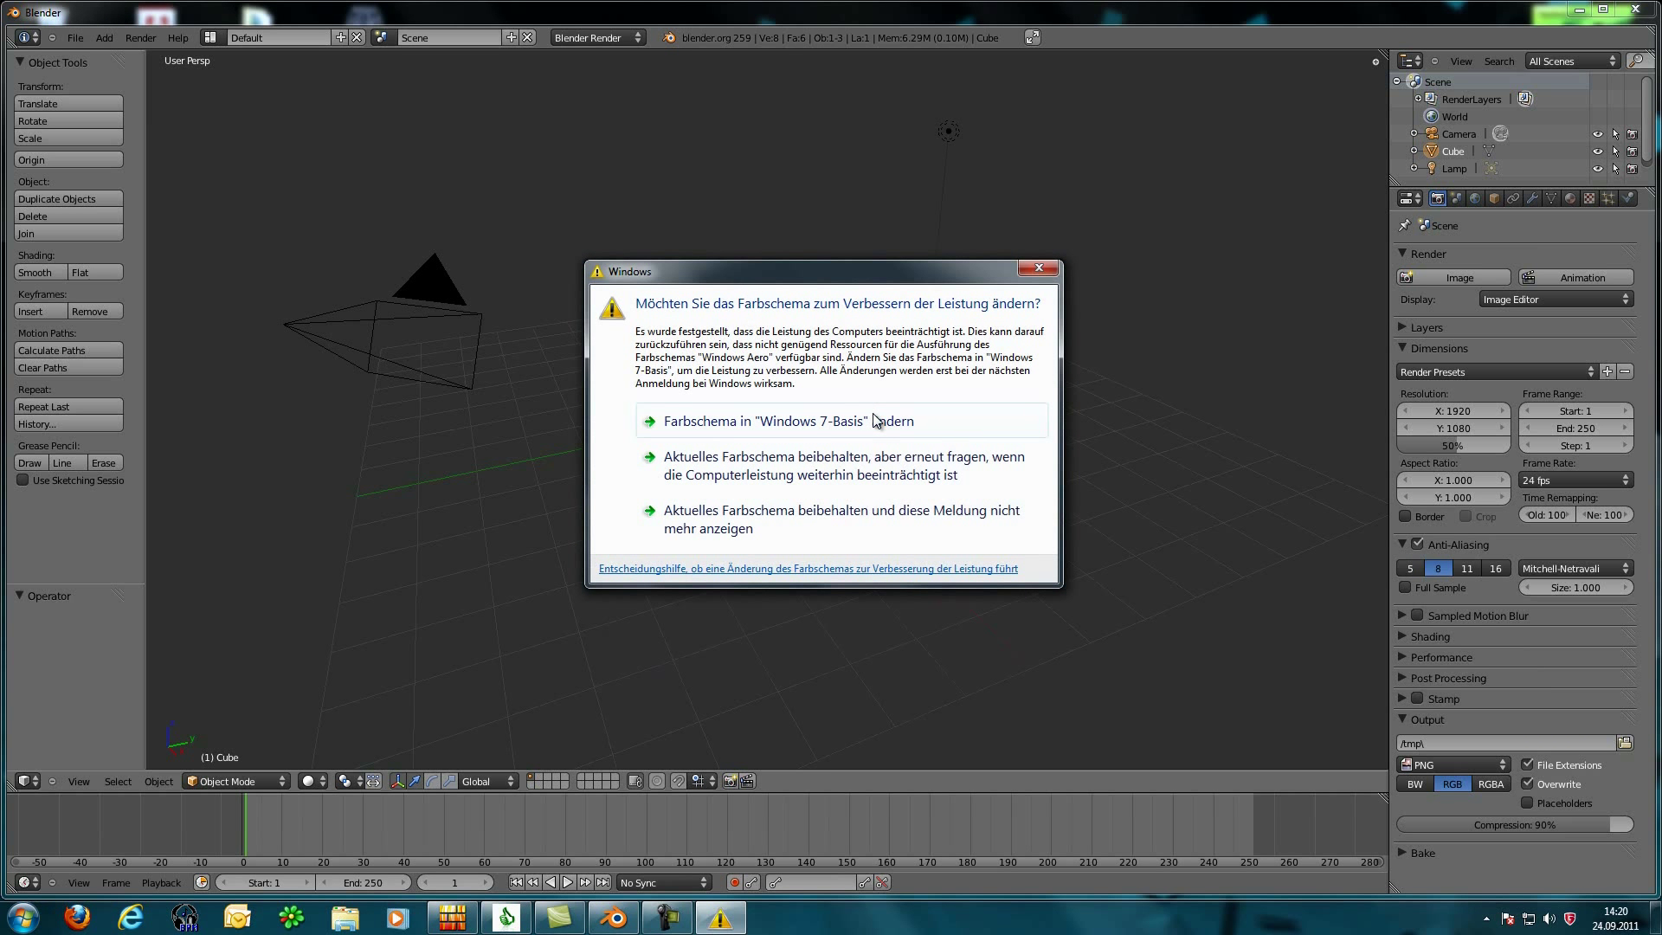
Step: Dismiss the Windows colour-scheme warning and orbit the view around the cube
left_click(1038, 266)
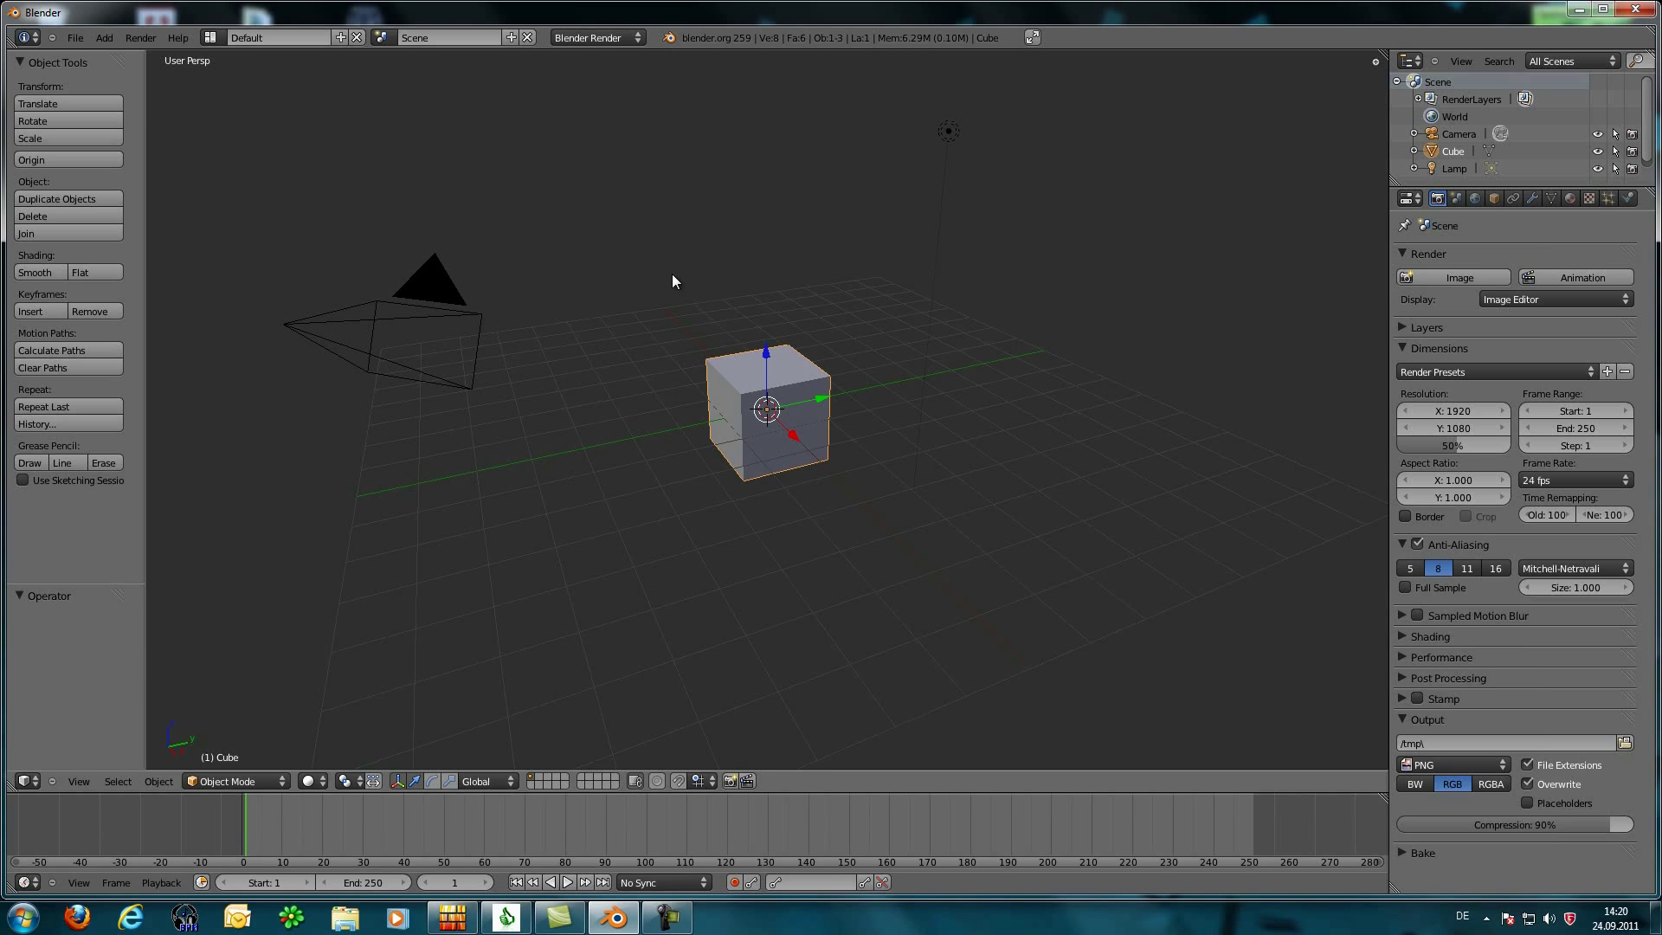
mouse_move(672, 275)
middle_mouse_down()
mouse_move(688, 262)
mouse_move(634, 261)
mouse_move(727, 257)
mouse_move(716, 304)
mouse_move(764, 241)
mouse_move(660, 295)
mouse_move(782, 232)
mouse_move(660, 243)
mouse_move(680, 249)
middle_mouse_up()
middle_click_drag(986, 338, 648, 252)
Step: Try several 3D cursor positions, finally placing it above the cube
left_click(648, 247)
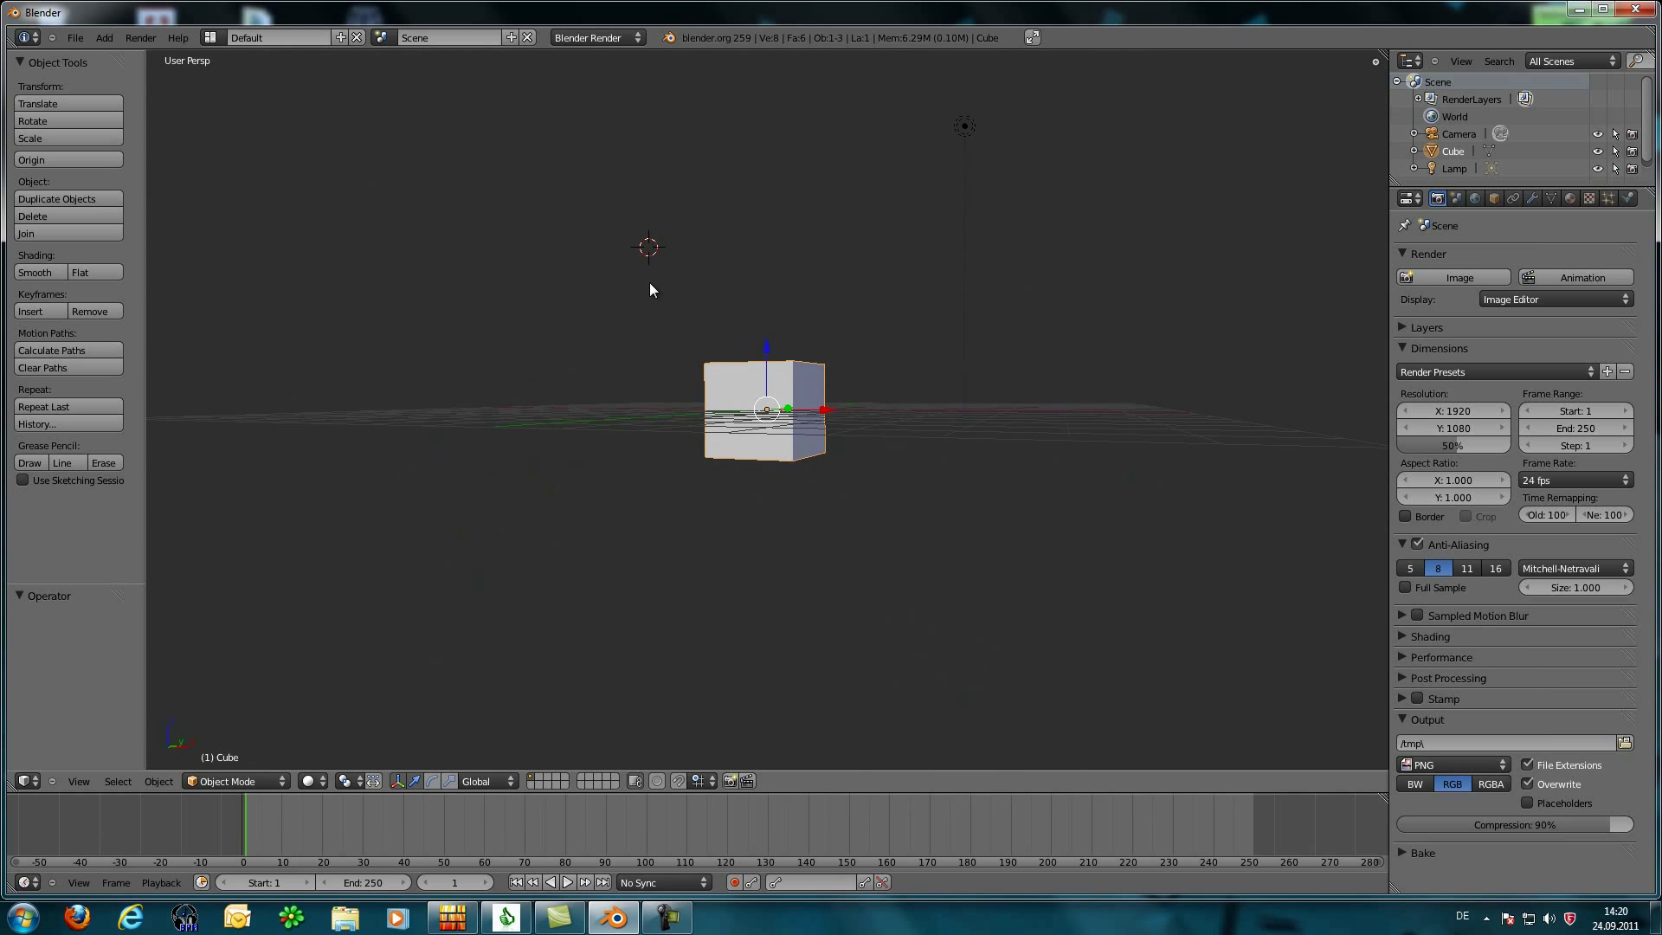
left_click(765, 238)
left_click(960, 275)
left_click(1135, 274)
left_click(725, 201)
left_click(549, 257)
left_click(731, 206)
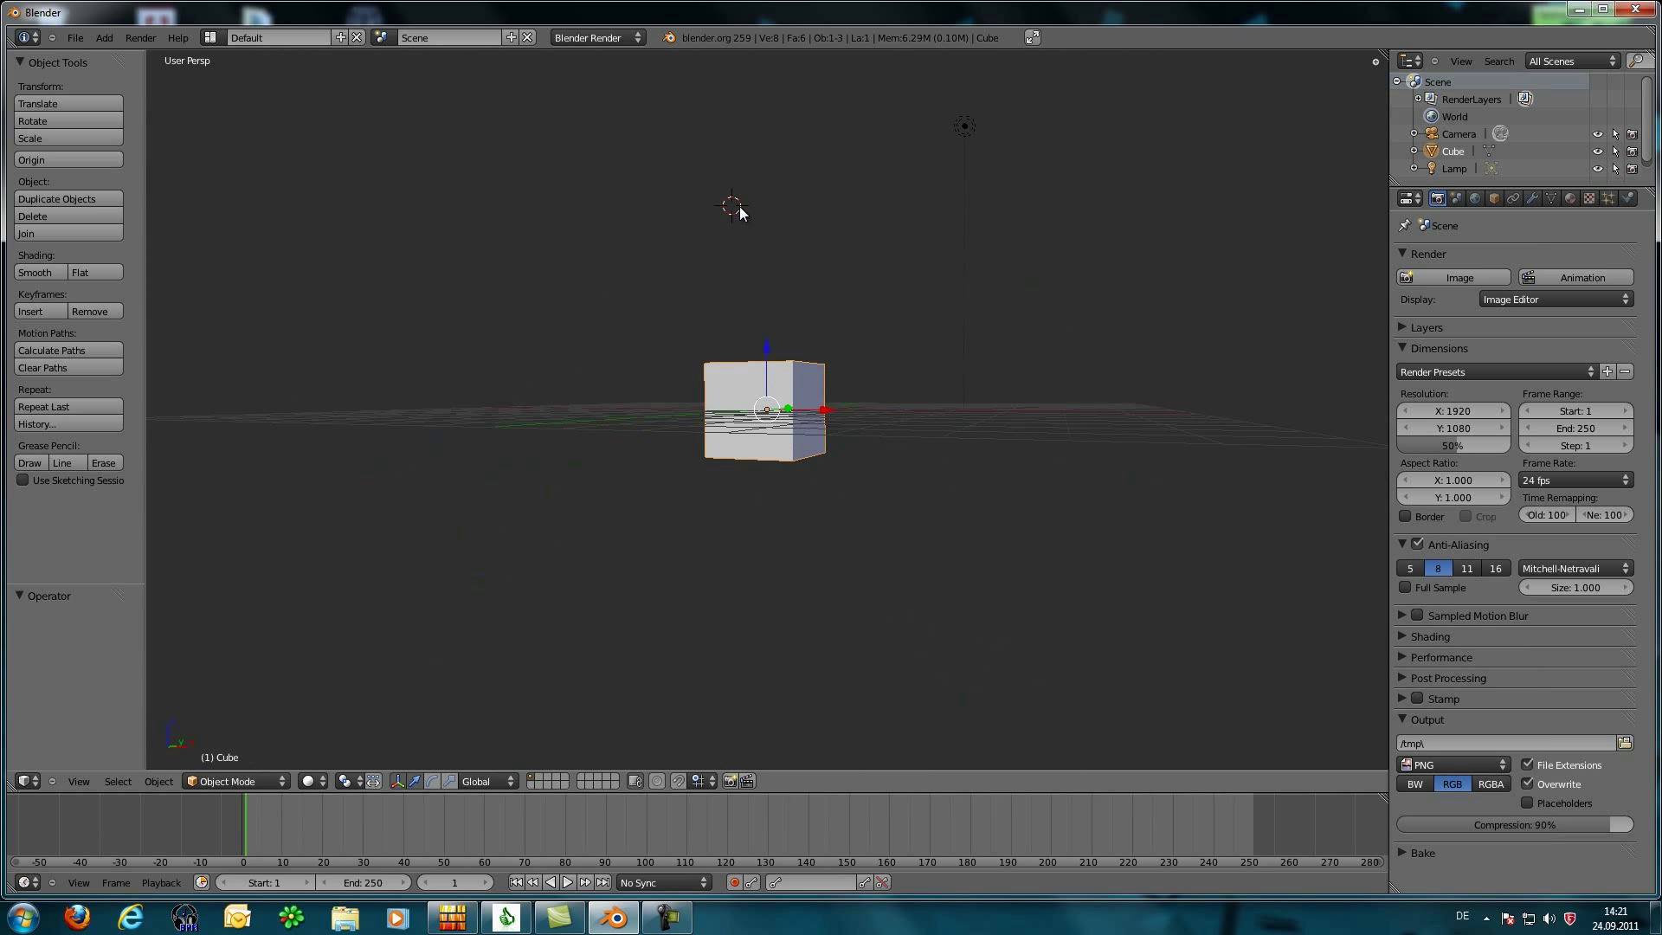
left_click(814, 149)
left_click(881, 218)
Step: Enlarge the Outliner by moving its divider with Properties downward
middle_click_drag(846, 205, 938, 256)
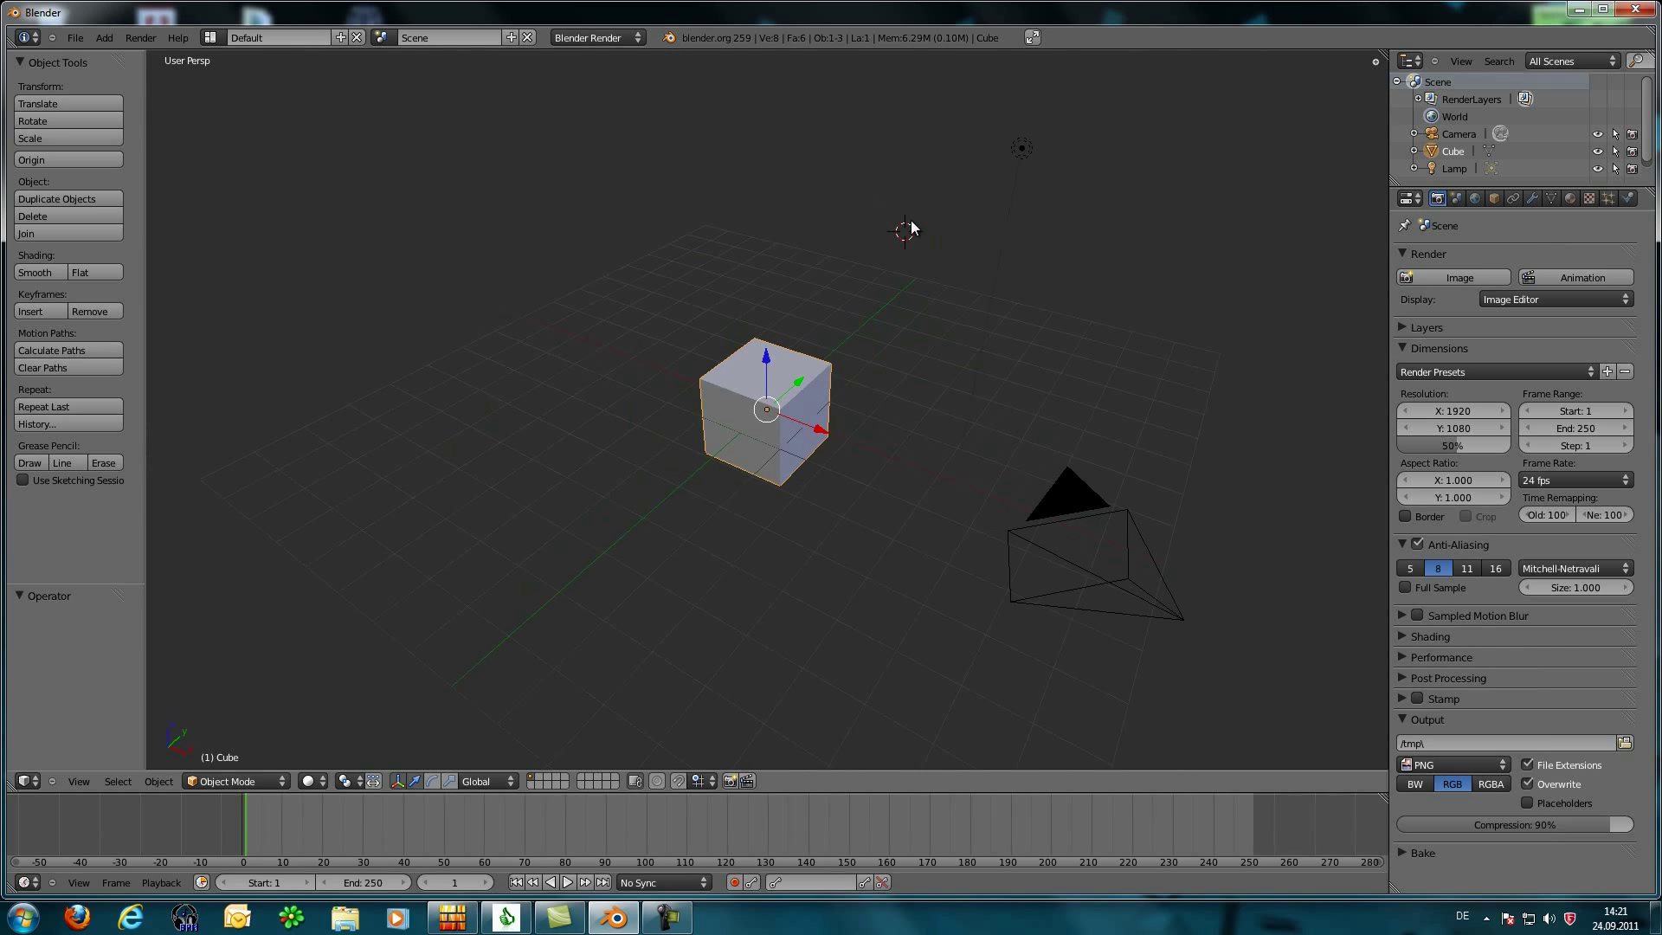
middle_click_drag(853, 219, 574, 403)
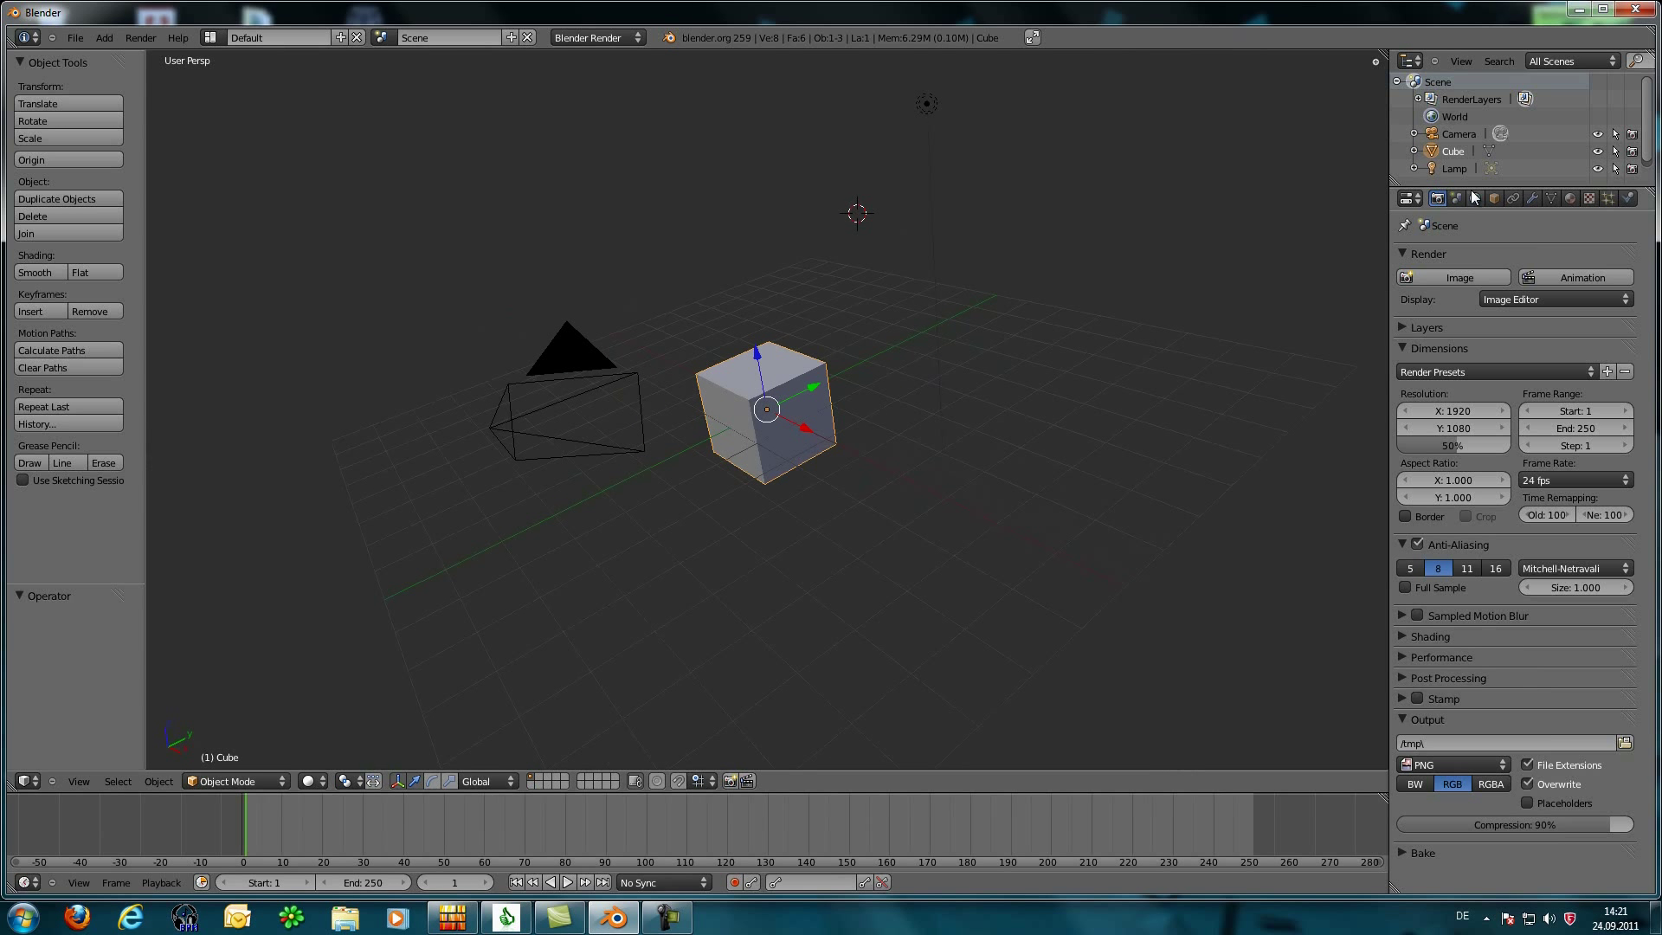
left_click_drag(1471, 190, 1462, 303)
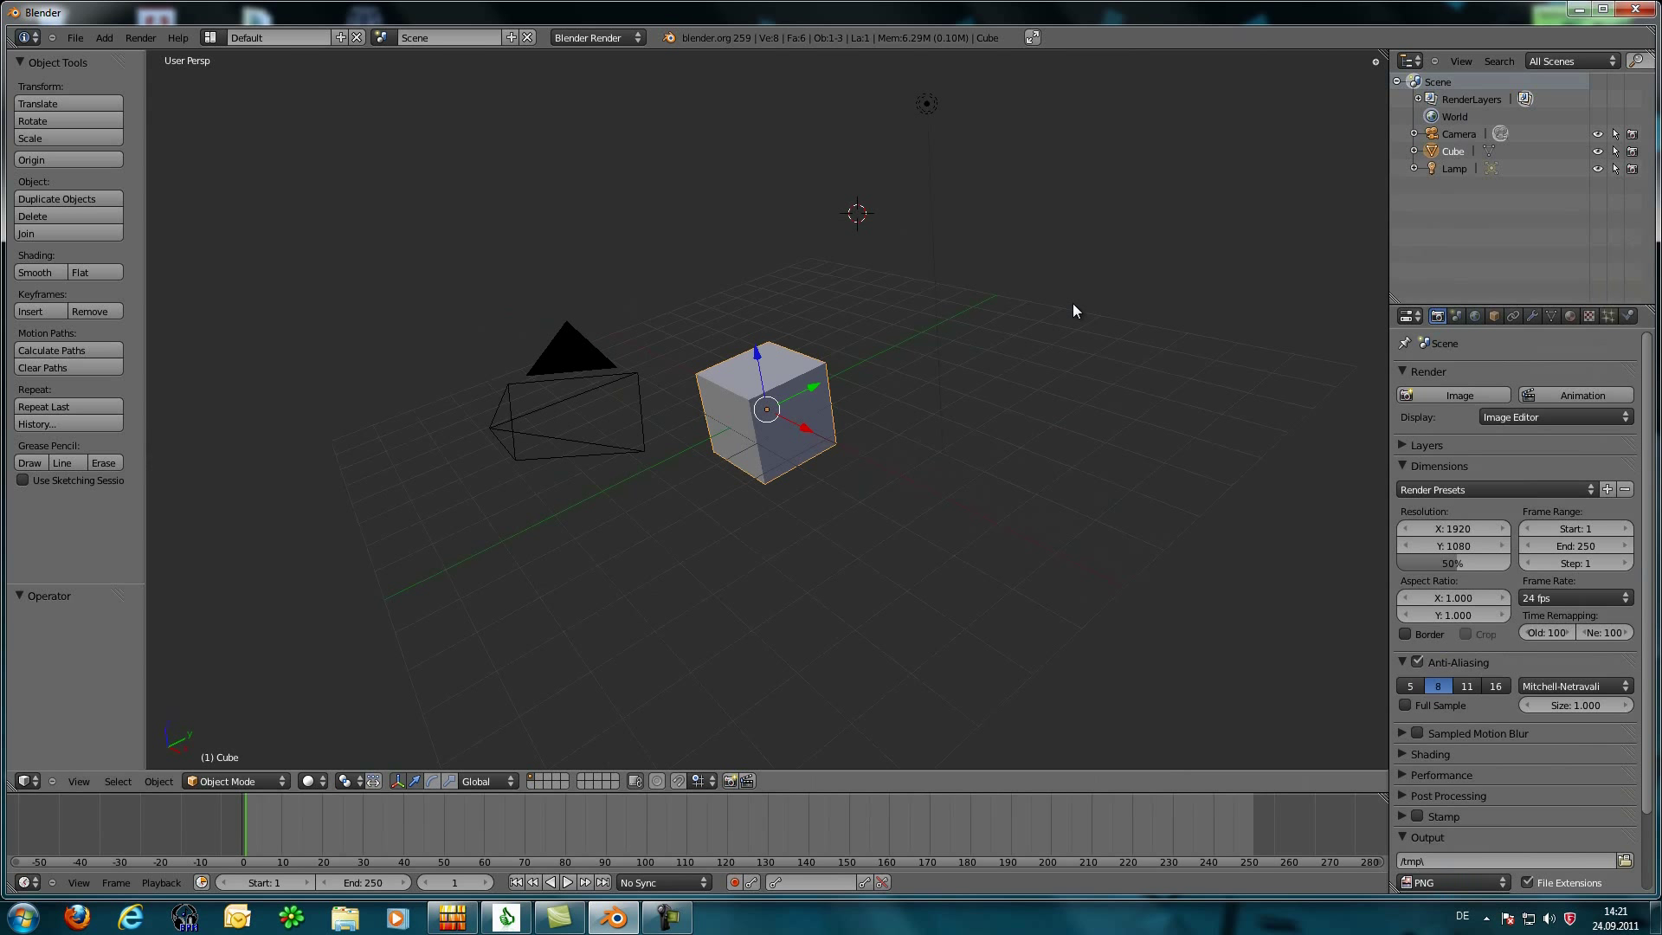
left_click(1457, 134)
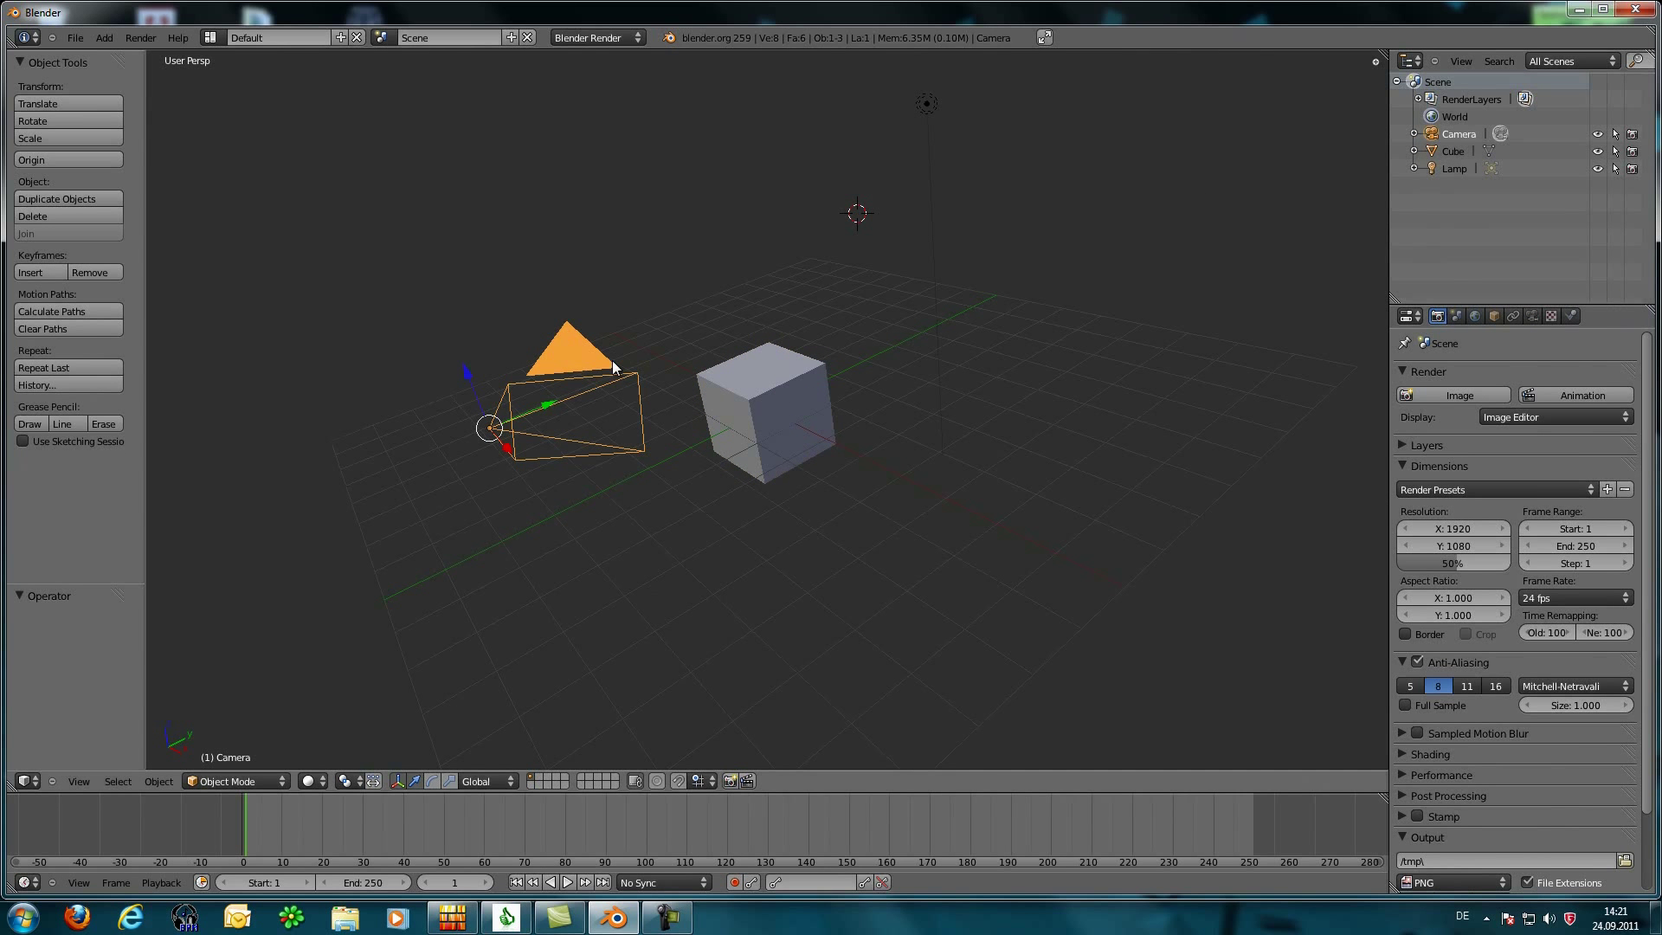
left_click(1457, 150)
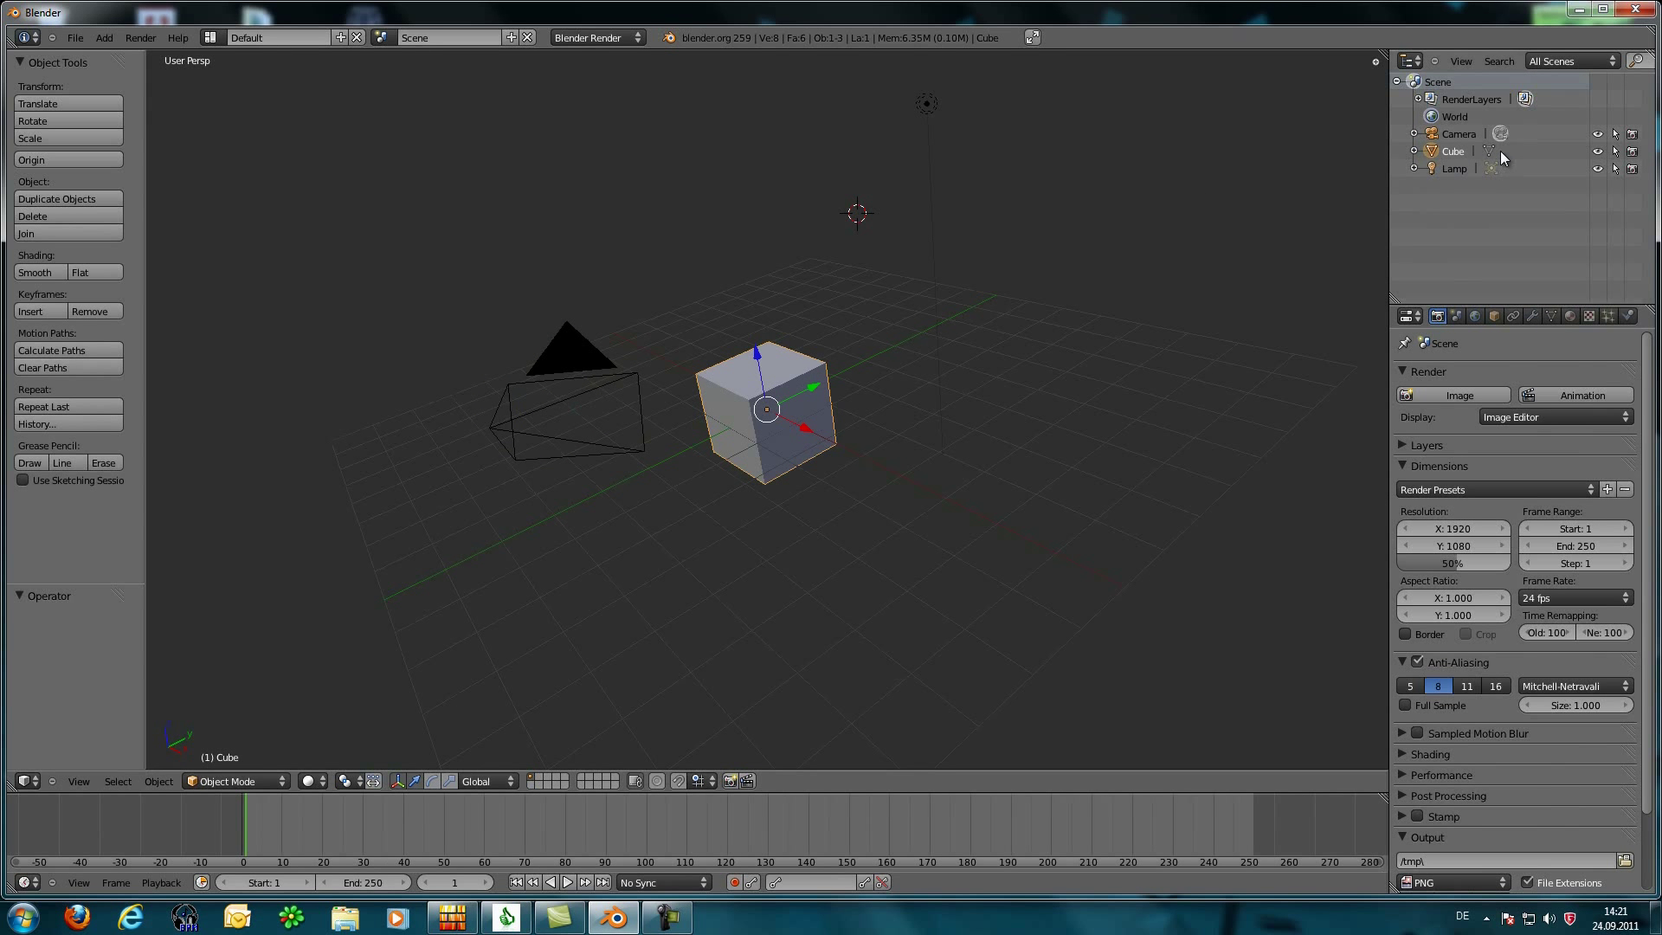
left_click(1454, 168)
middle_click_drag(1004, 153, 1073, 217)
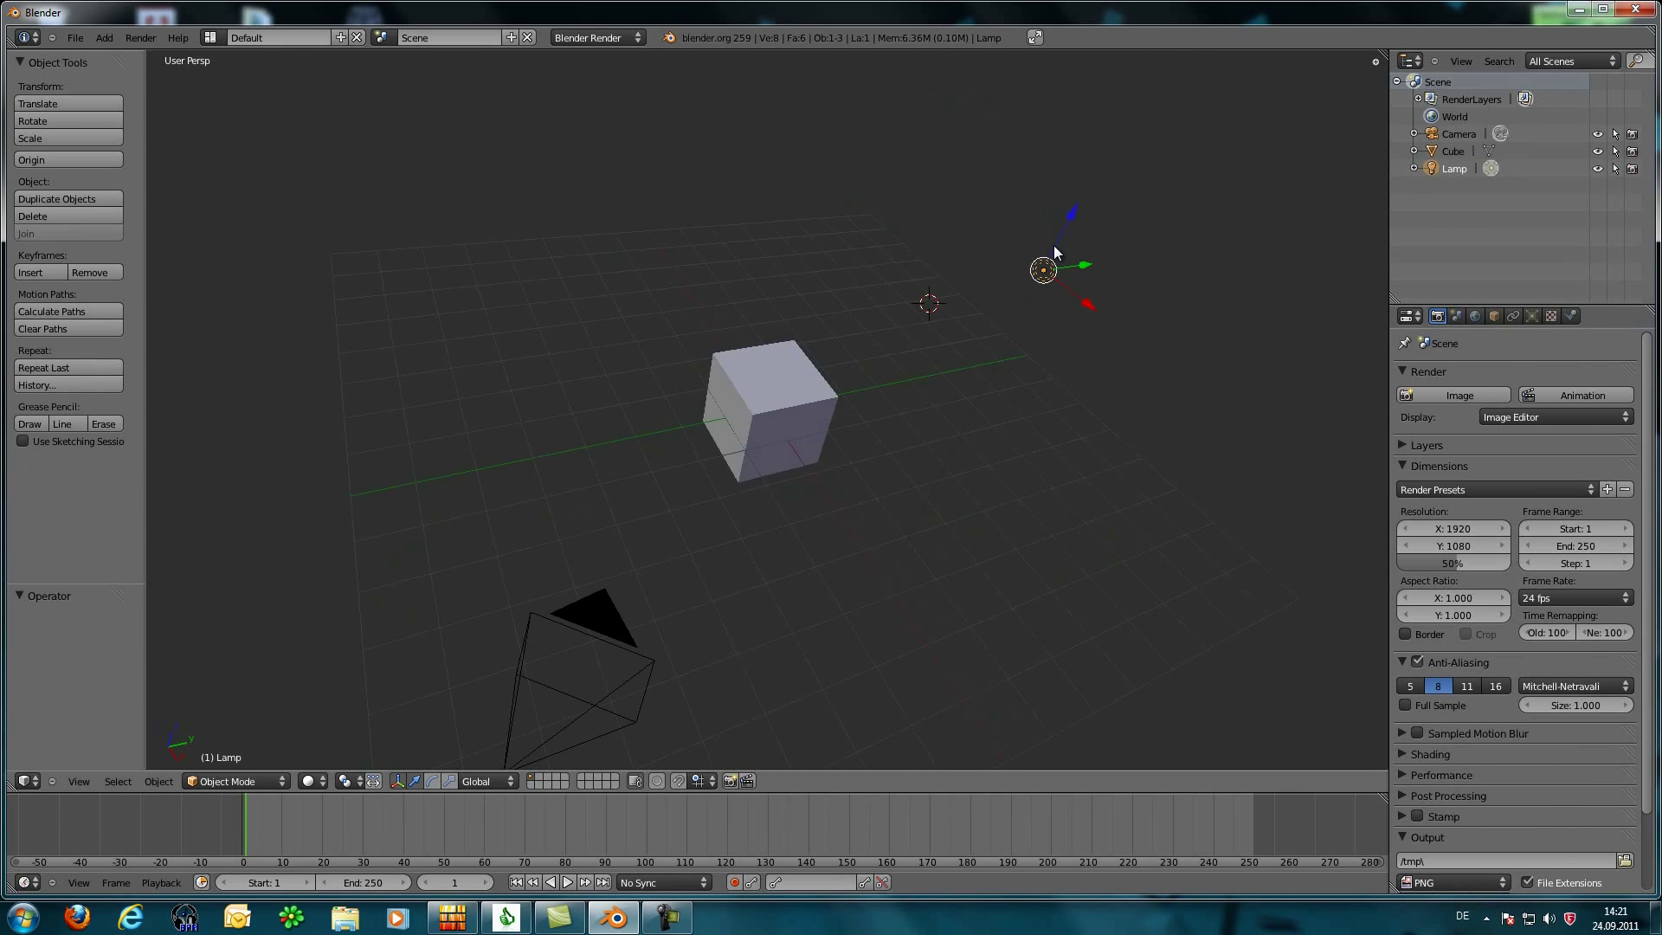
left_click(1445, 134)
left_click(1445, 153)
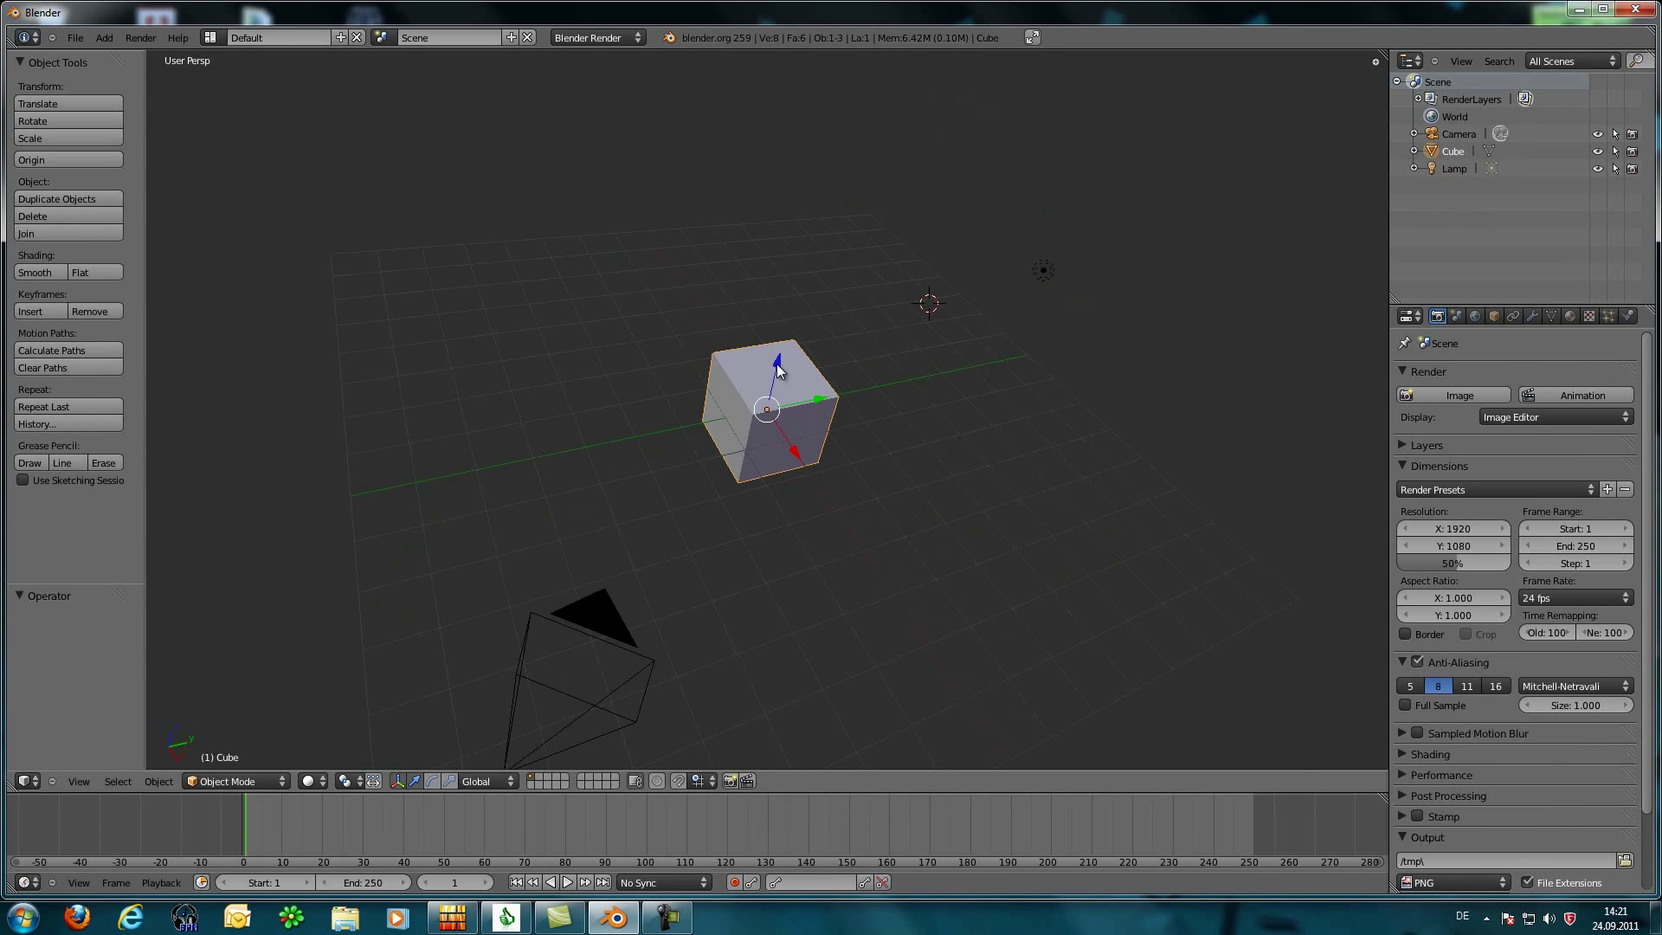
left_click_drag(776, 361, 805, 297)
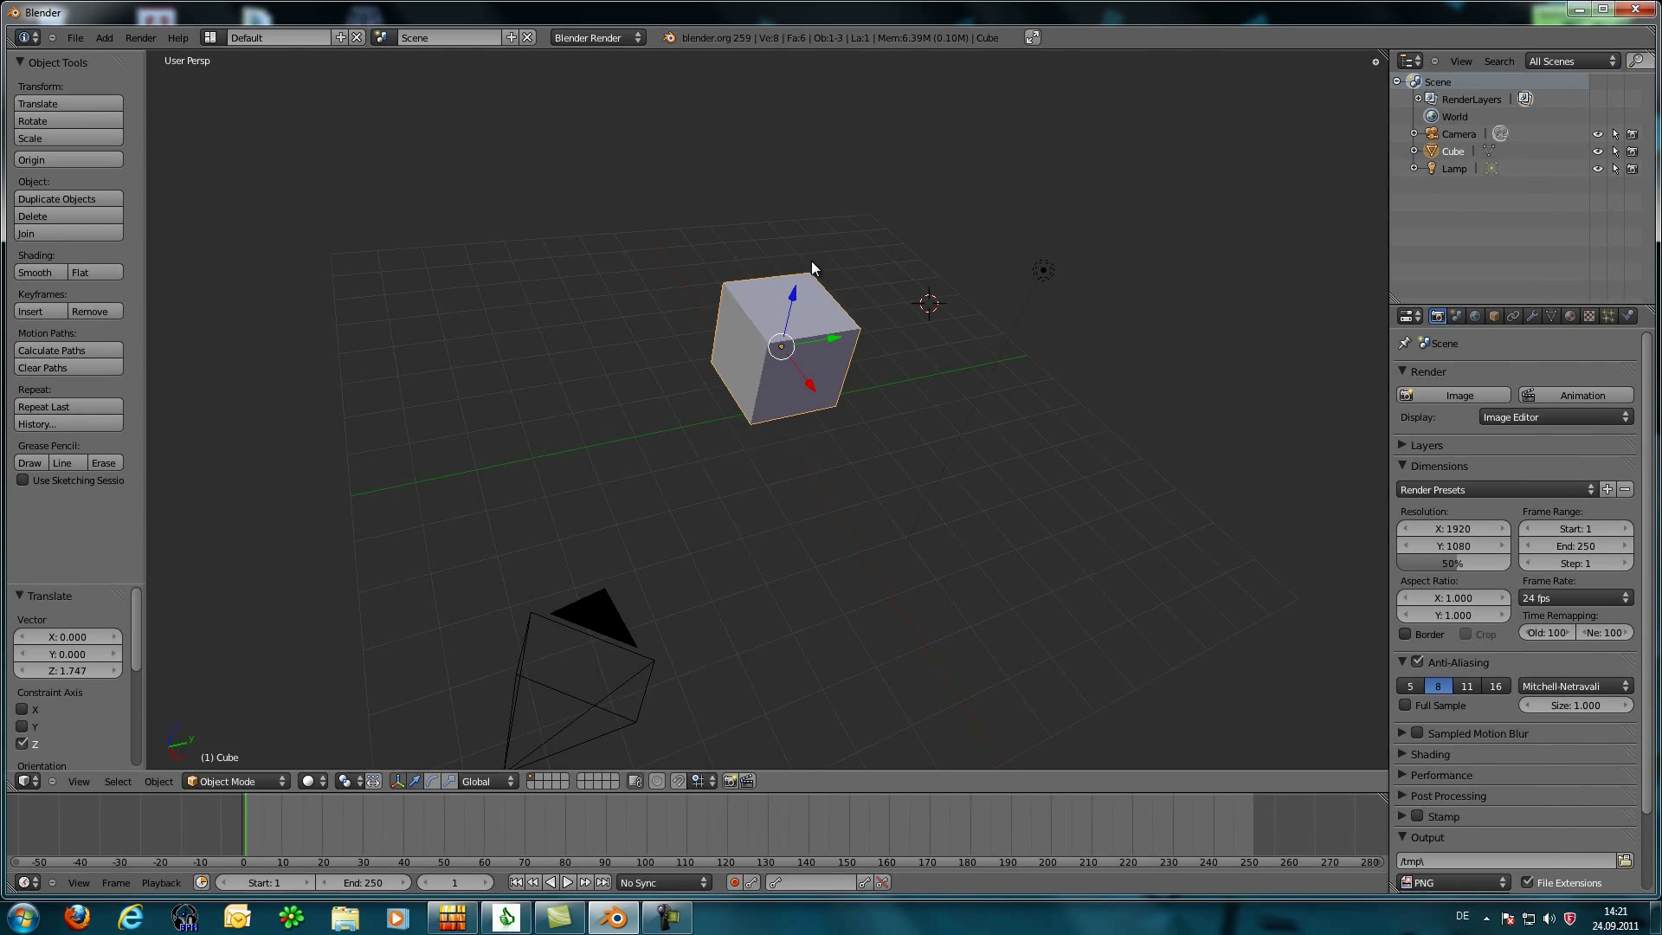
key("ctrl+z")
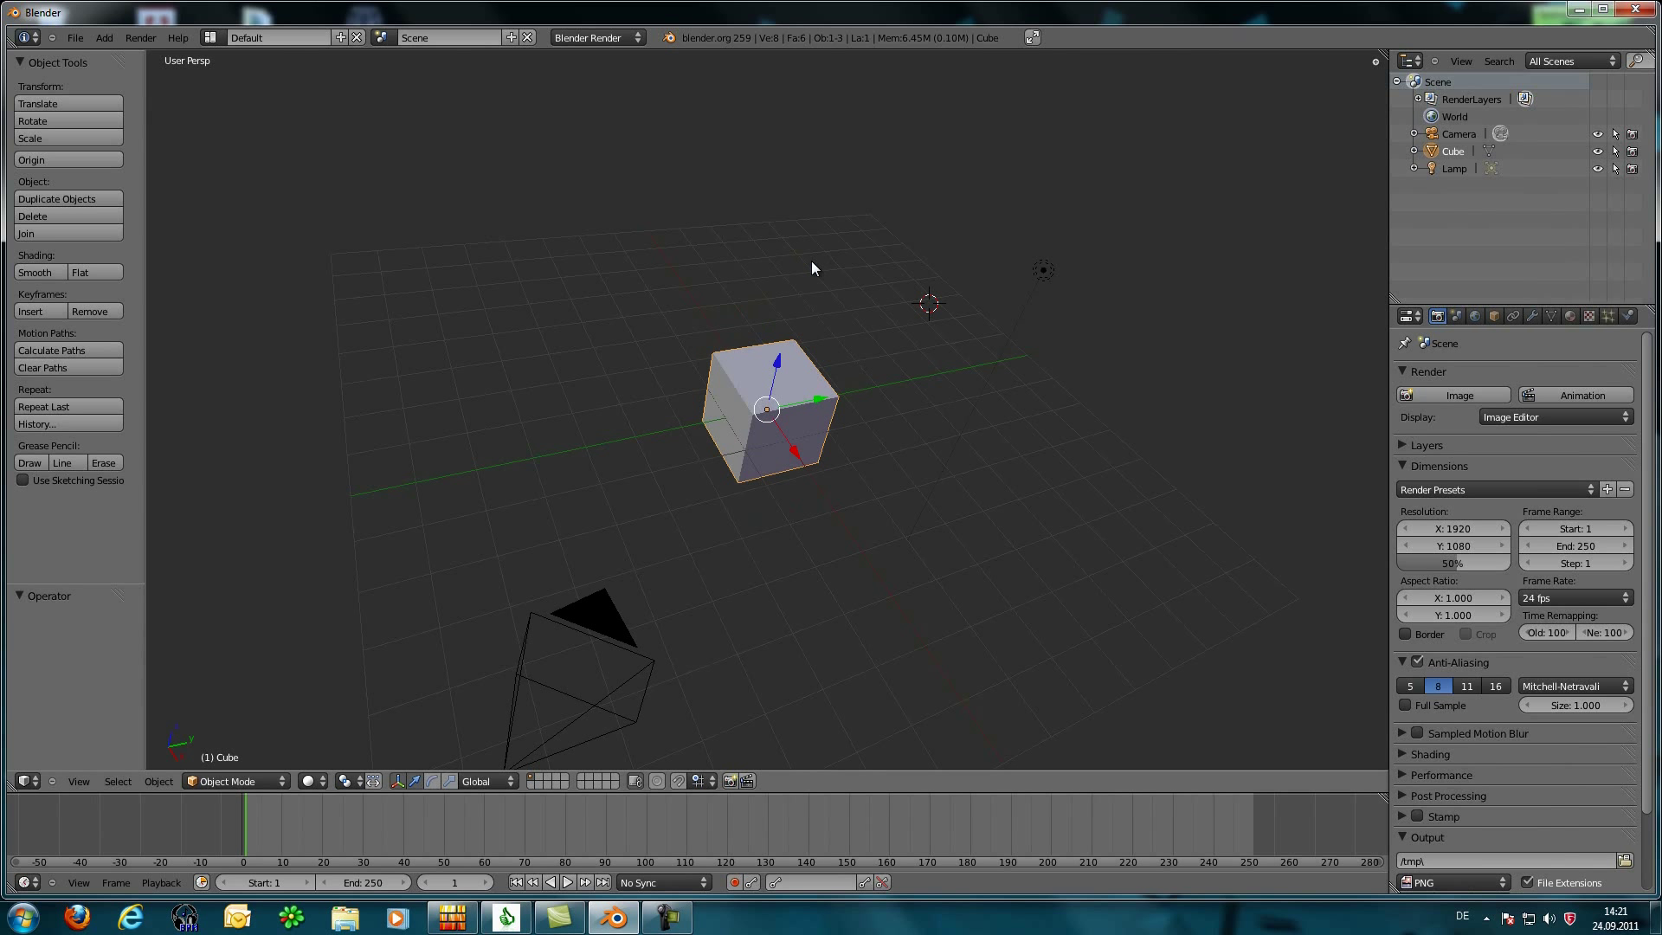
key("ctrl+alt+z")
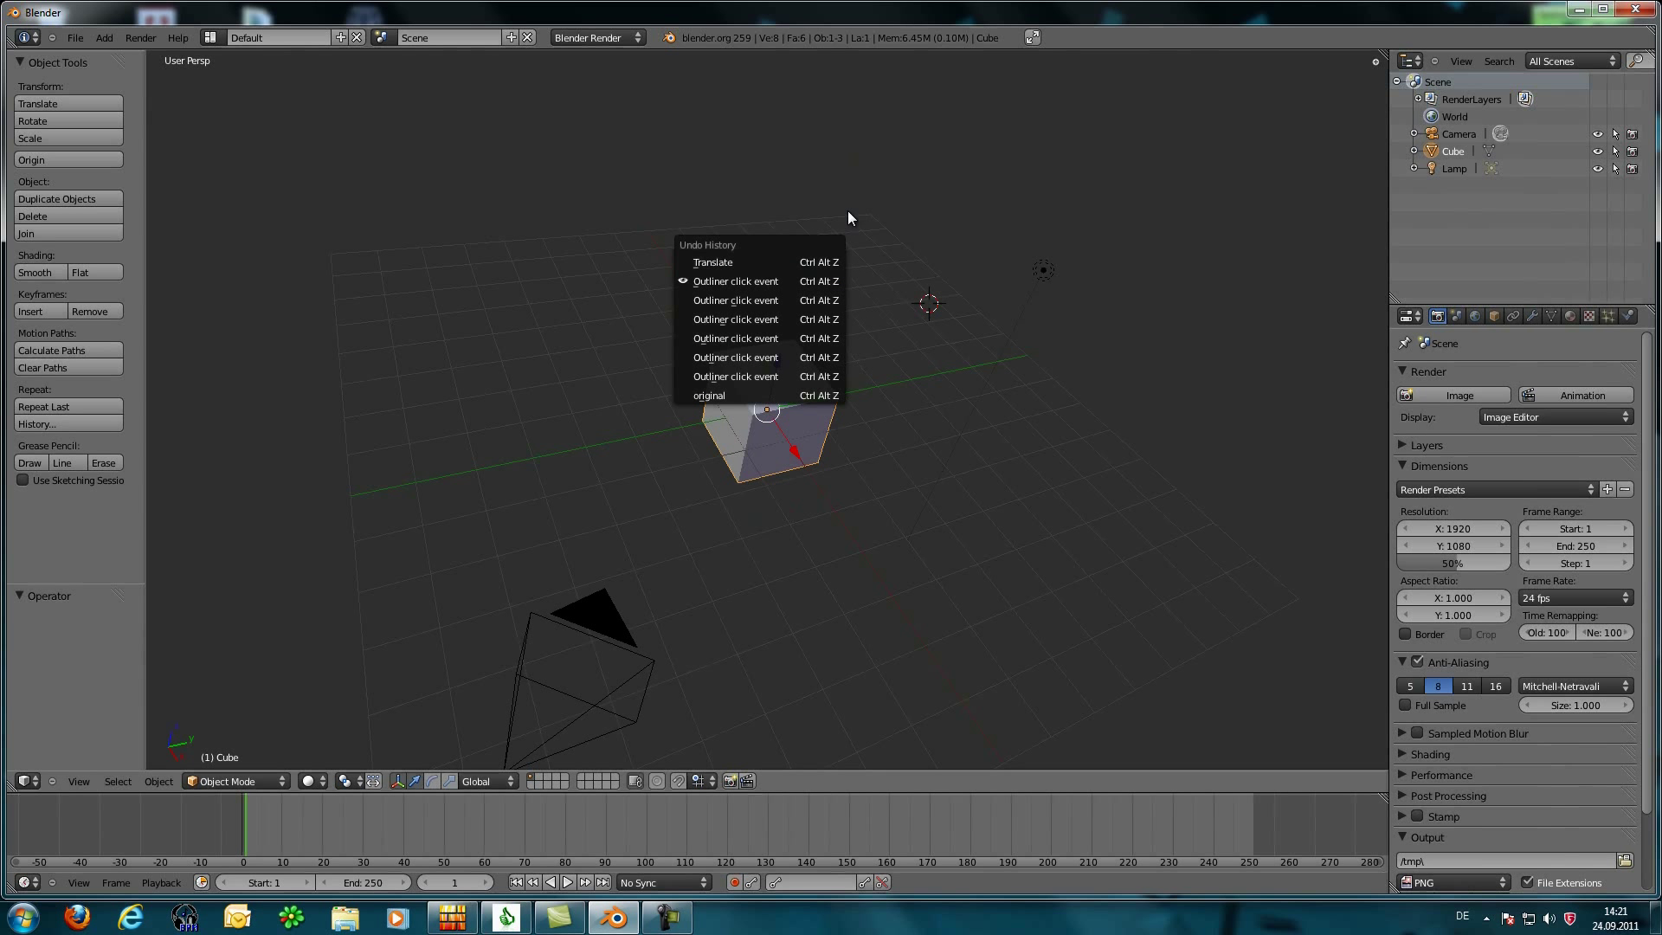
key("ctrl+shift+z")
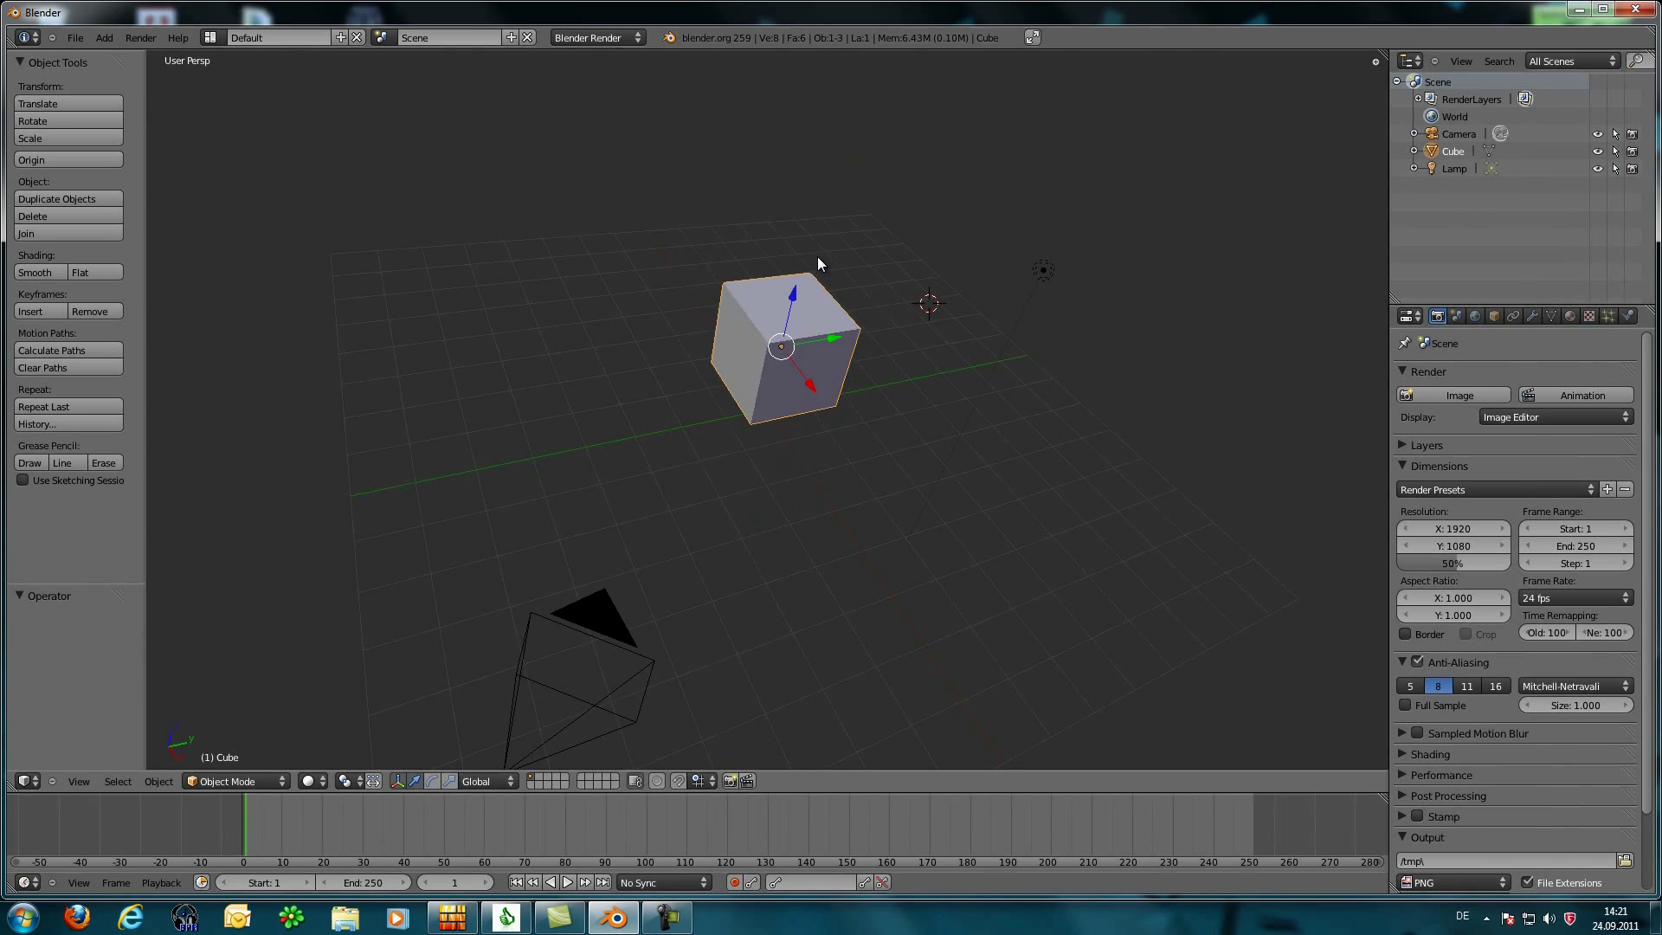
key("ctrl+z")
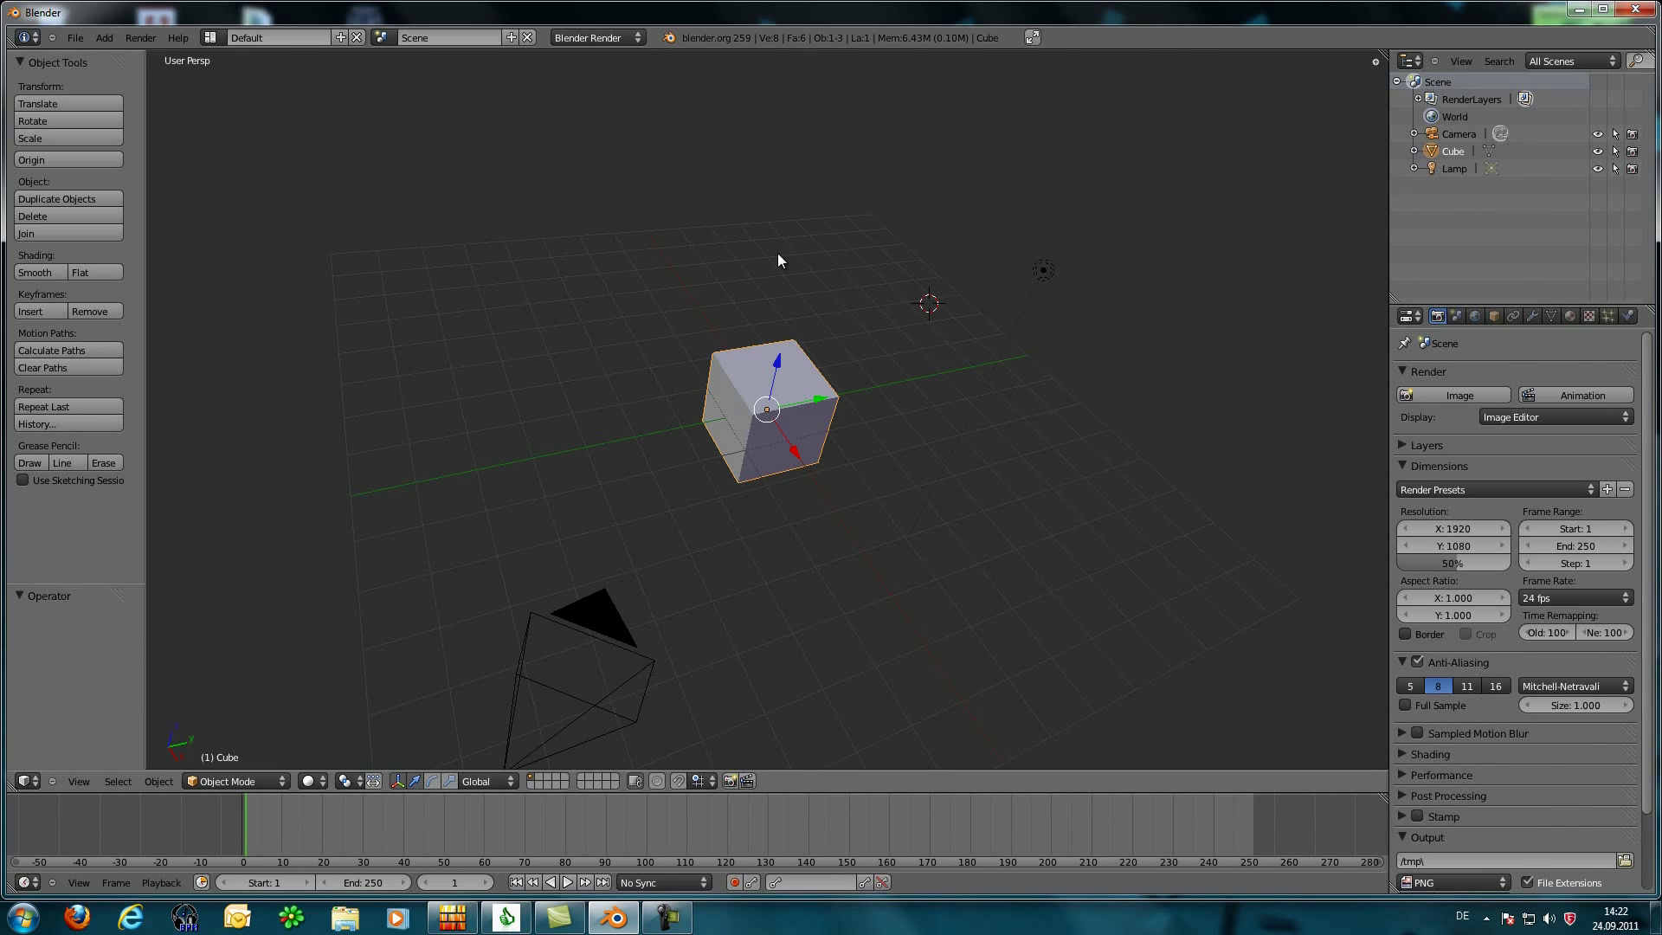
middle_click_drag(773, 221, 997, 372)
middle_click_drag(653, 547, 464, 722)
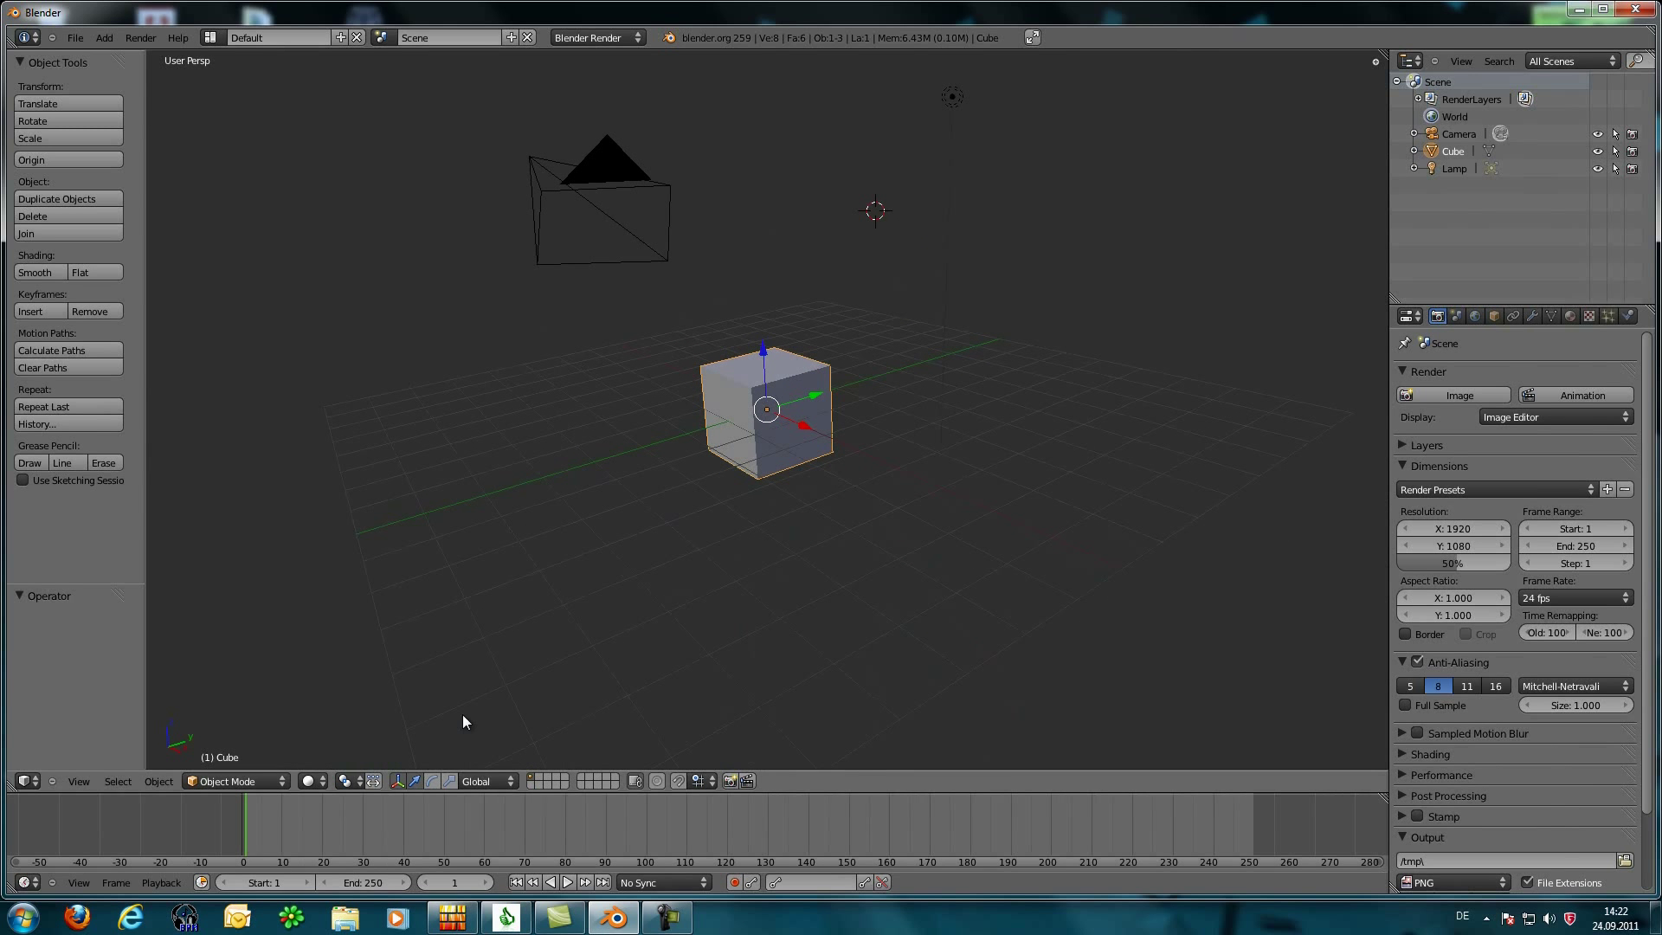
left_click(265, 781)
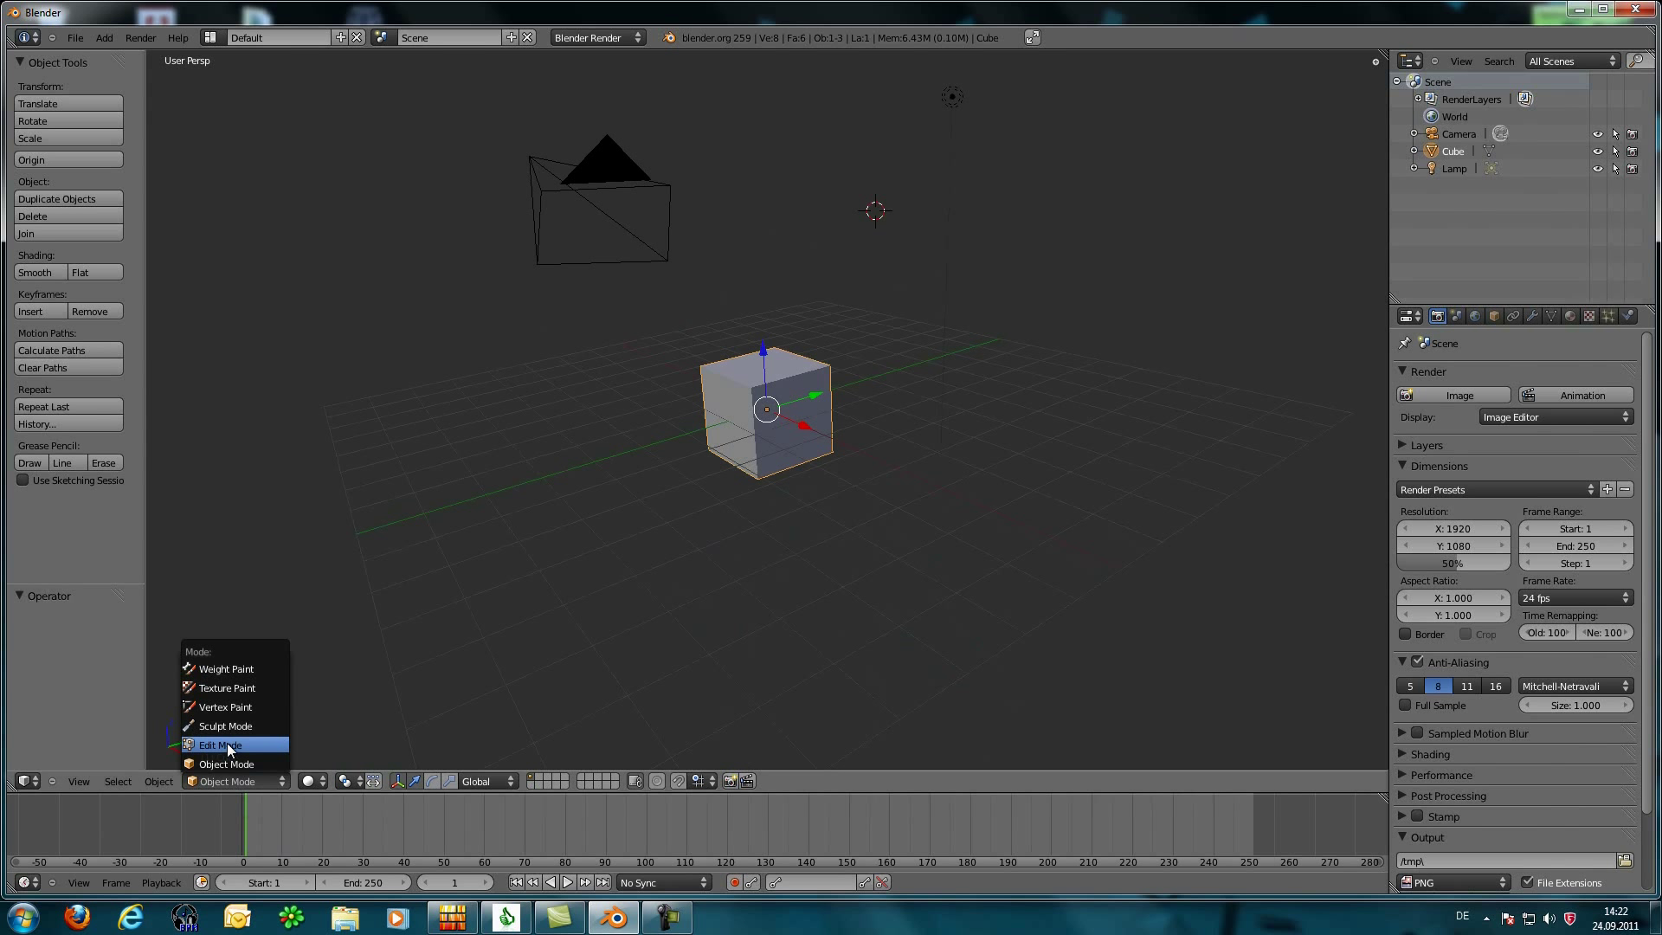
left_click(251, 788)
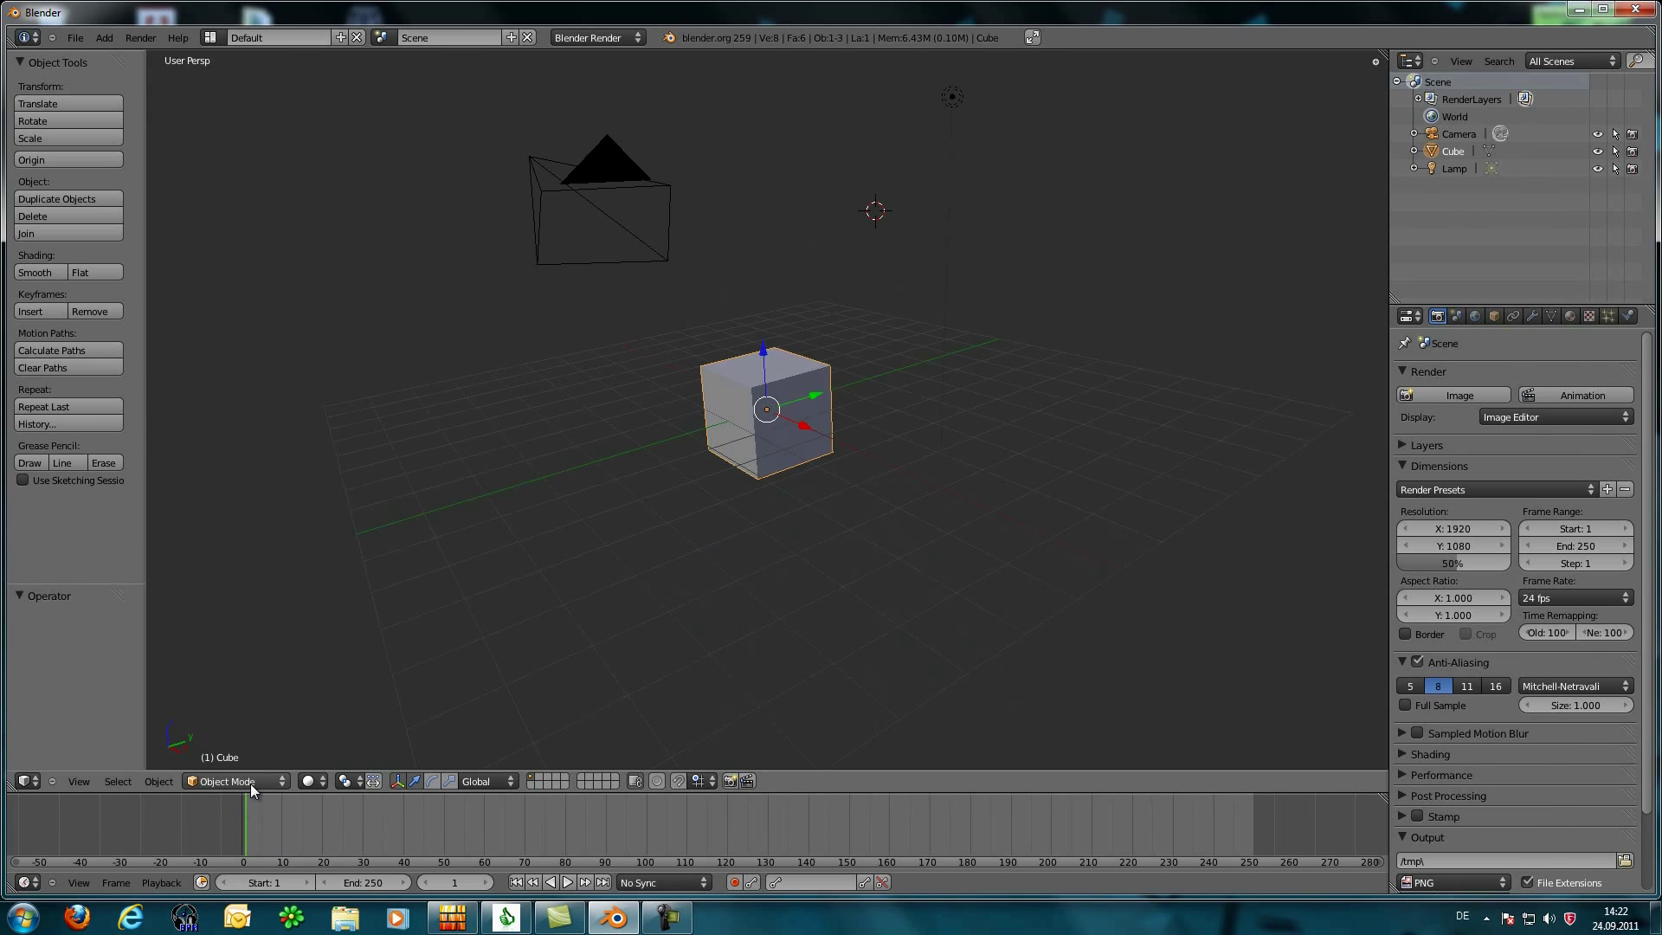
middle_click_drag(645, 500, 764, 497)
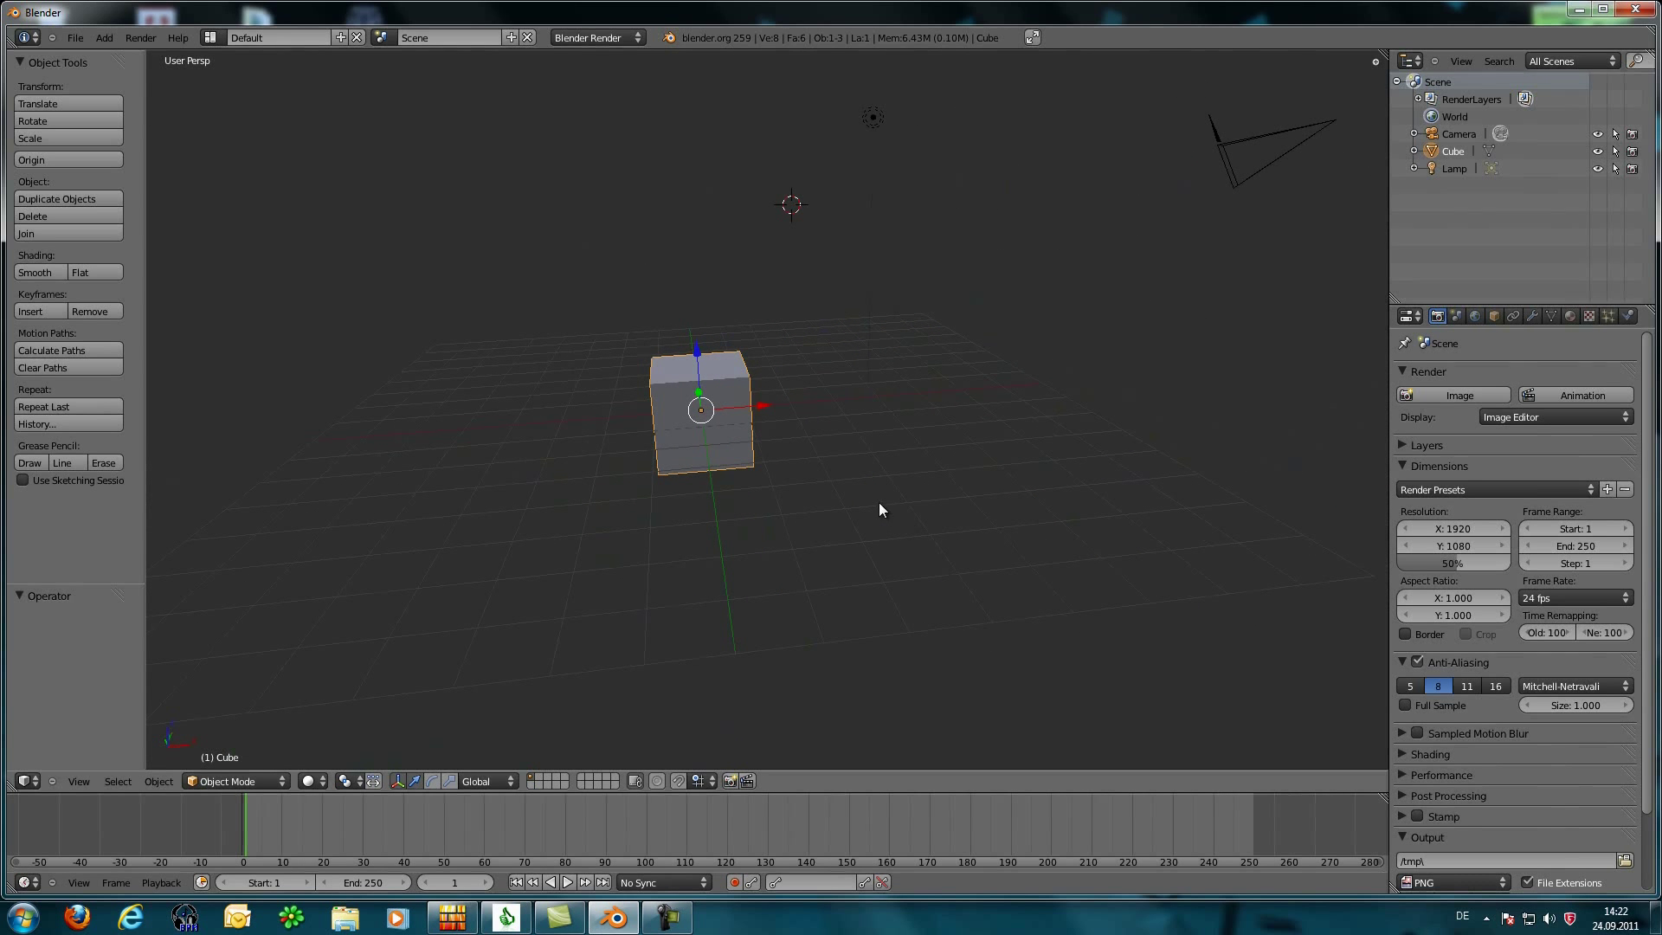
middle_click_drag(879, 502, 734, 374)
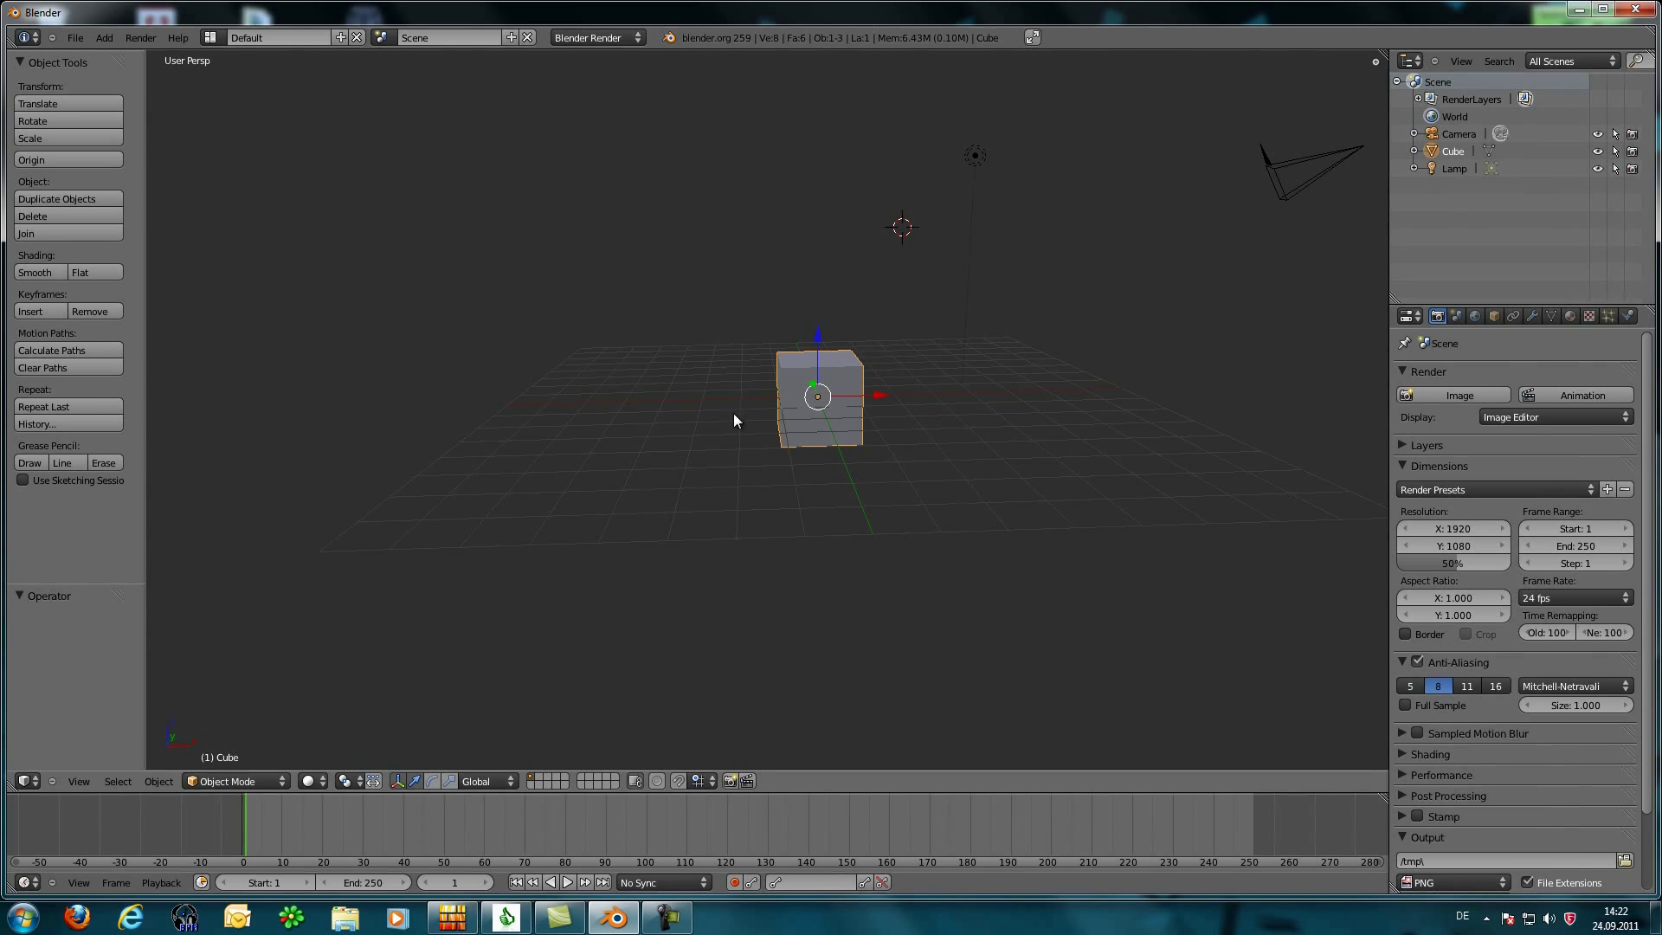
middle_click_drag(696, 387, 620, 430, "shift")
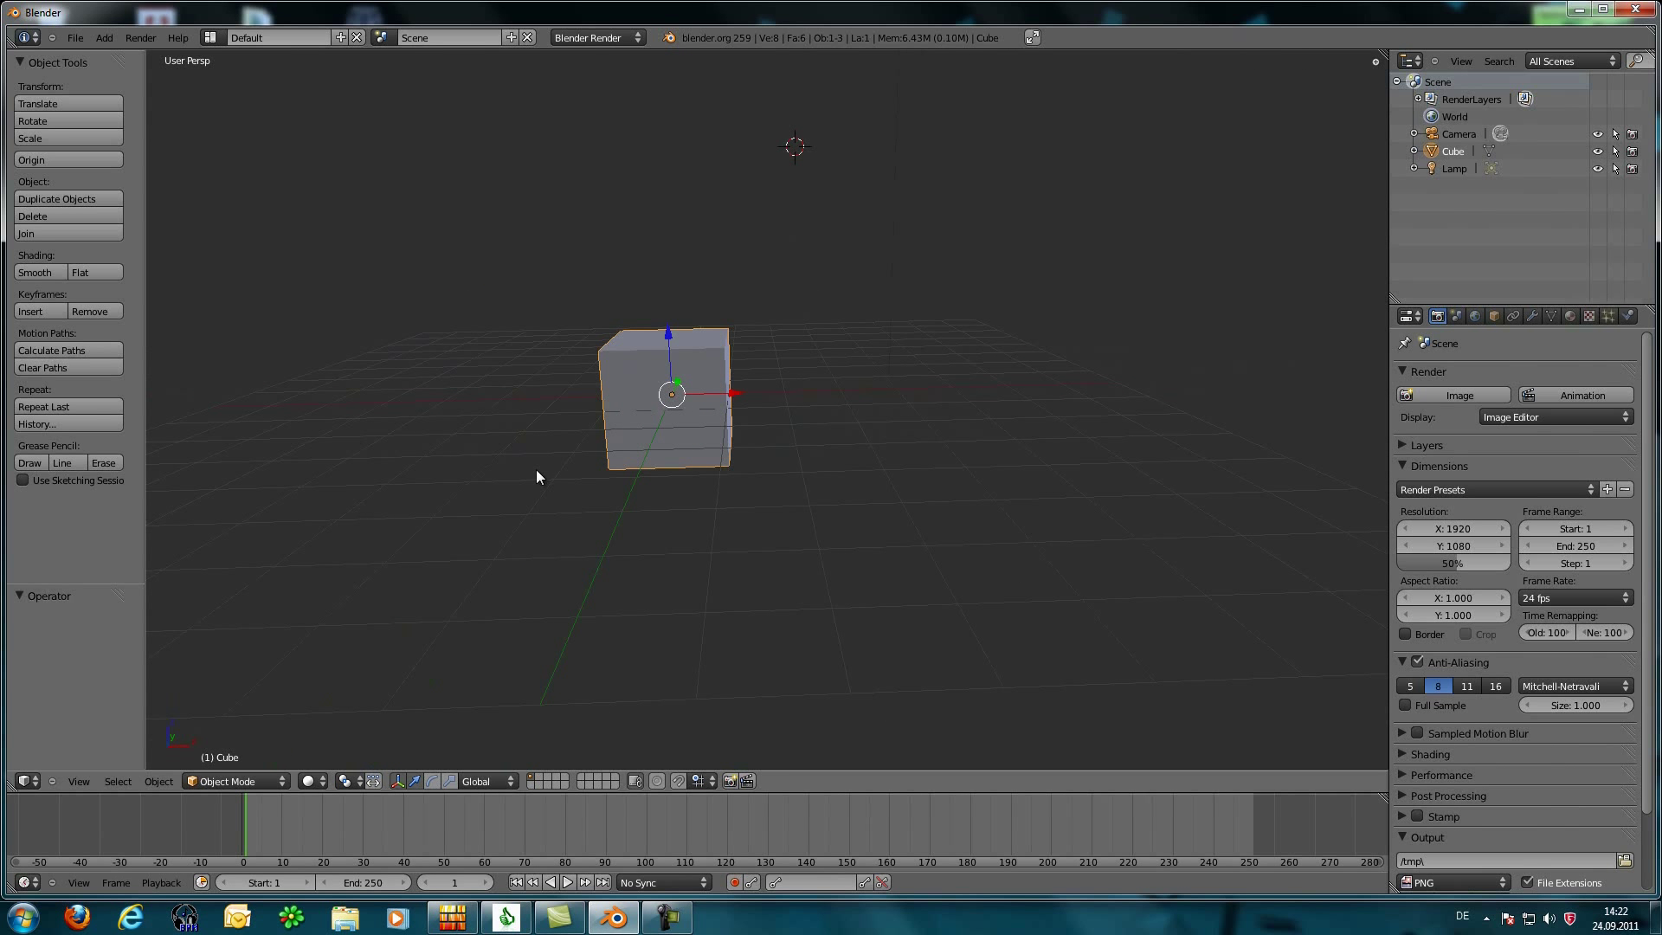
middle_click_drag(549, 405, 535, 363)
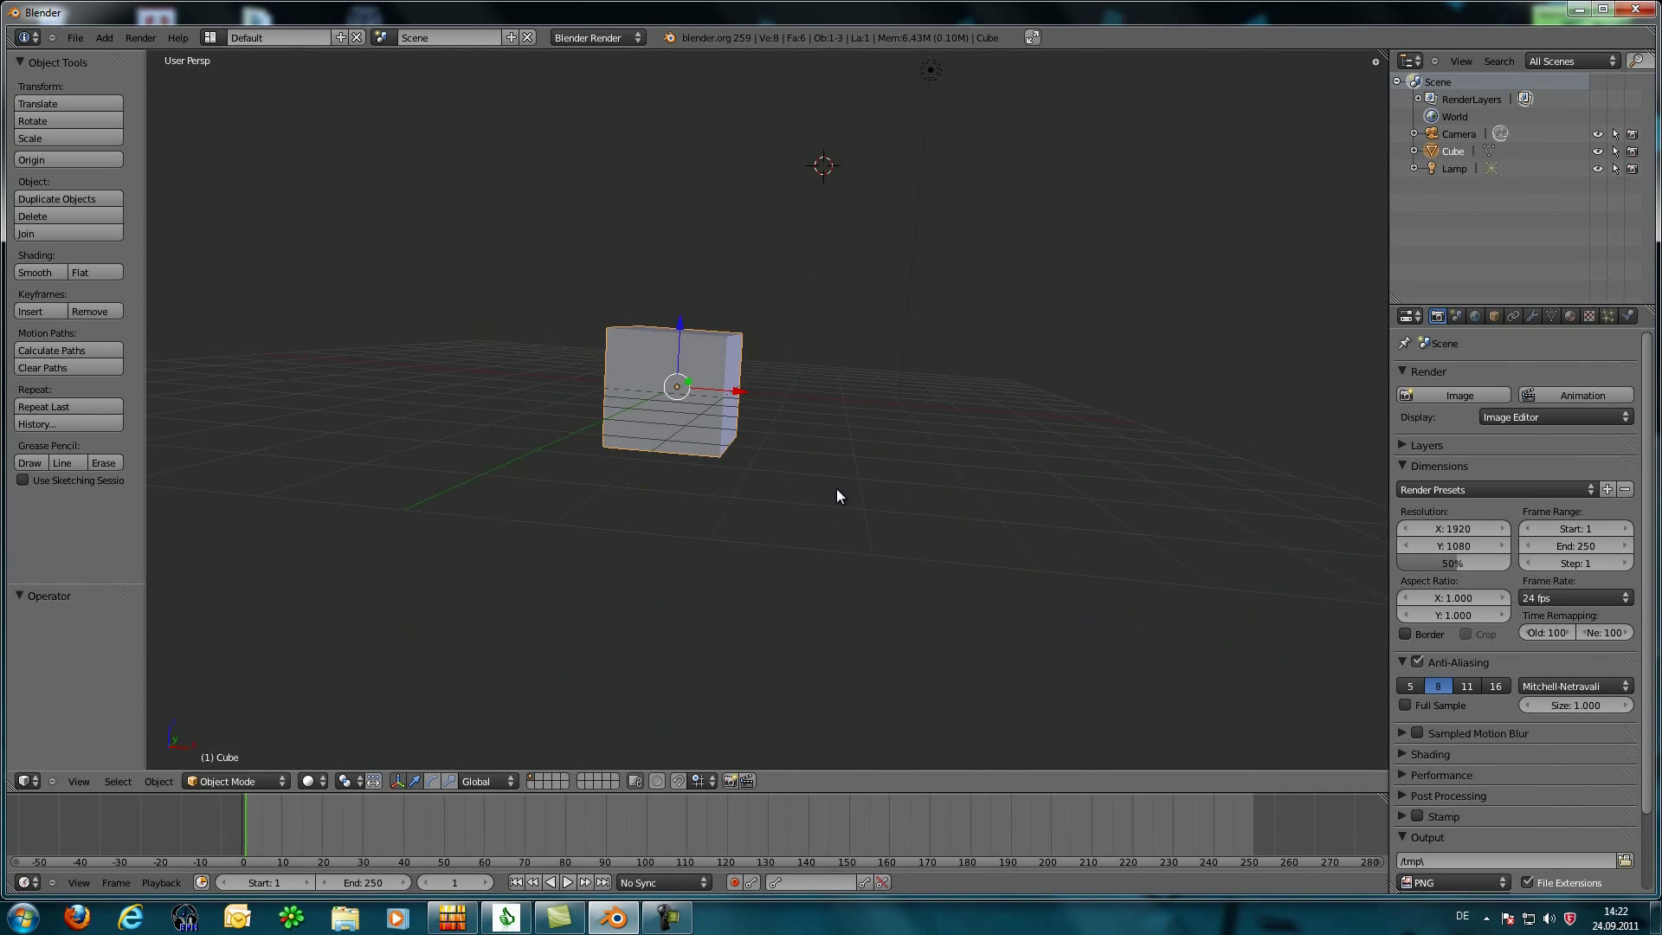
middle_click_drag(759, 523, 854, 528)
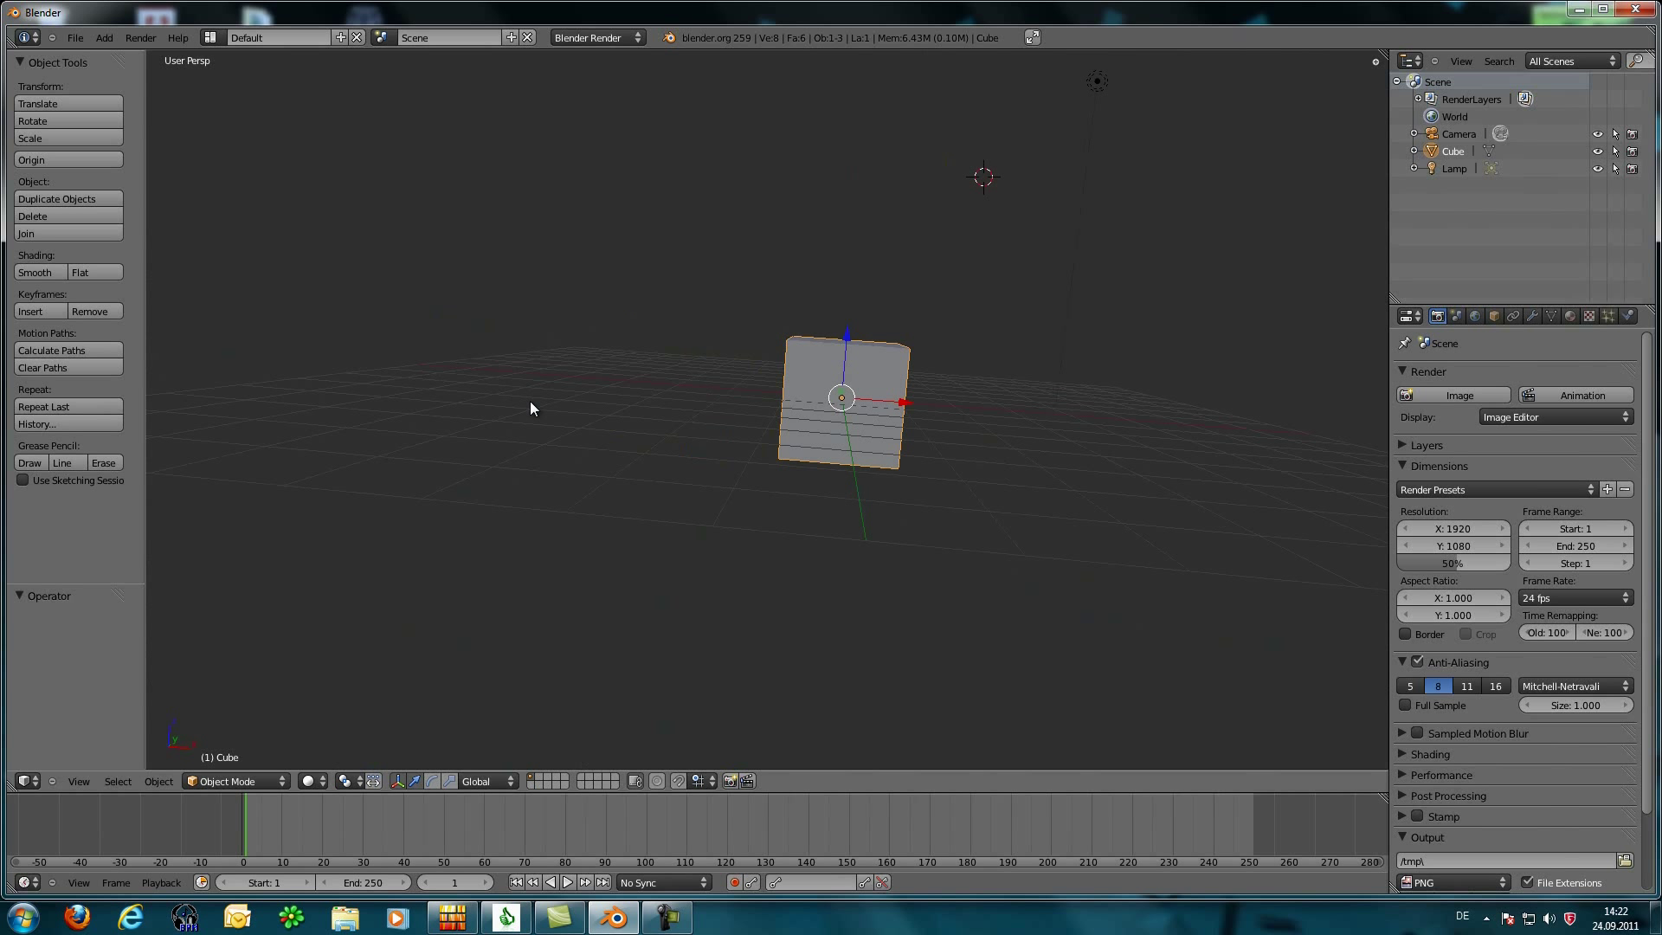
Step: View the cube from the front, orbit it side to side, and switch to orthographic
key("KP_1")
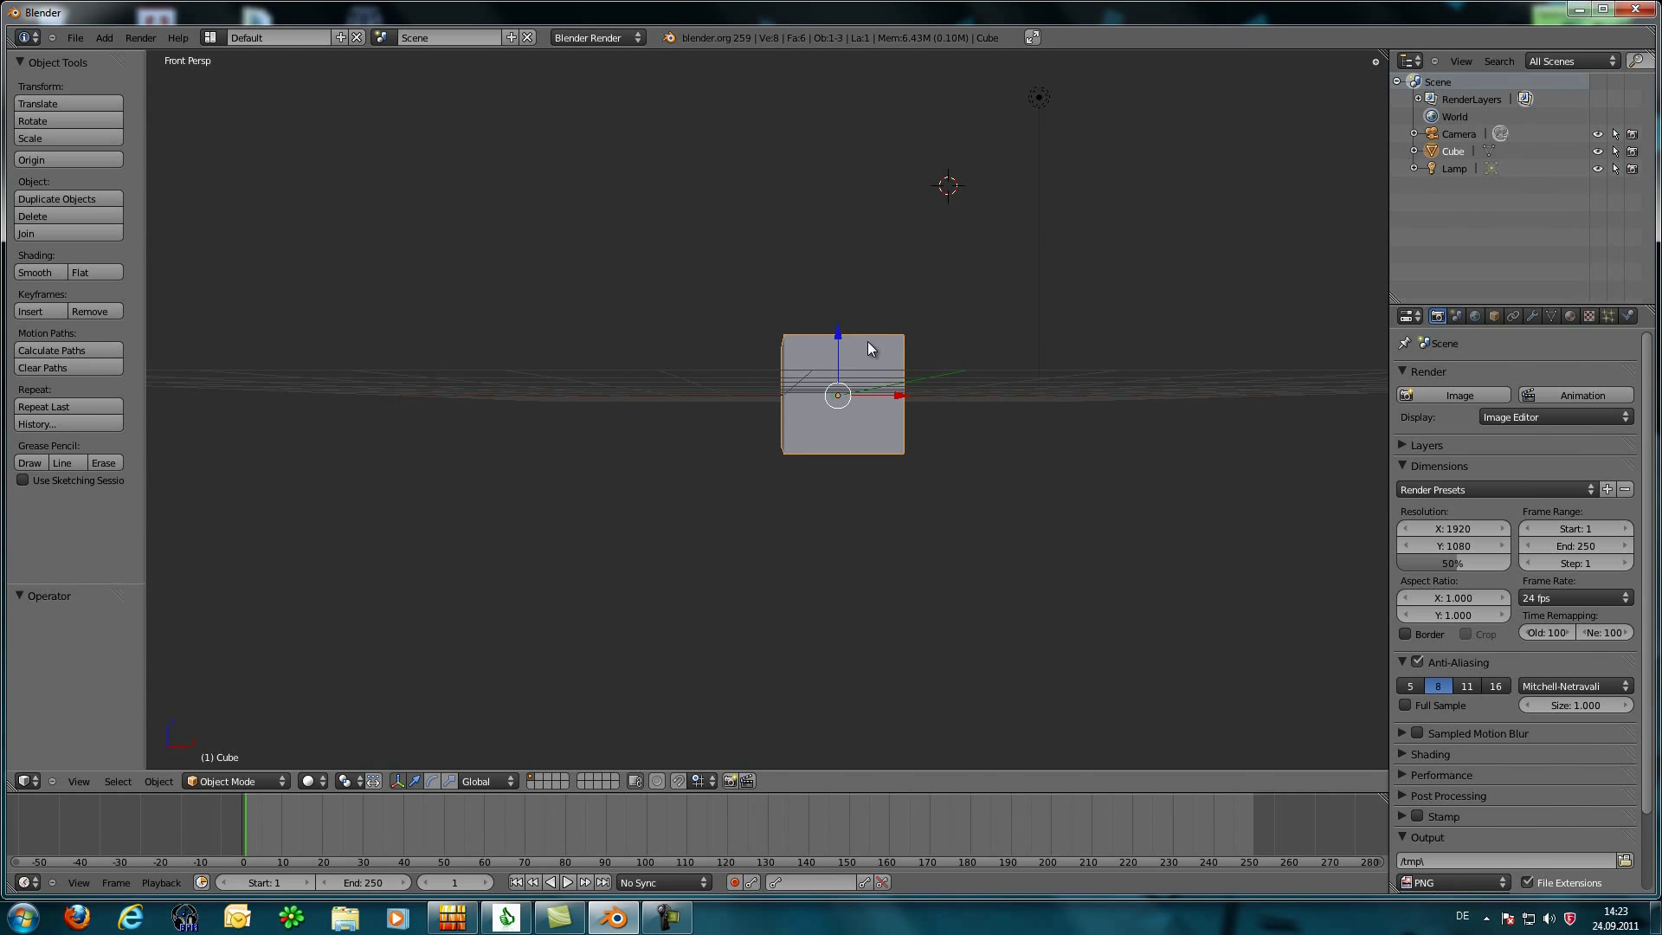
middle_click_drag(933, 319, 865, 342, "shift")
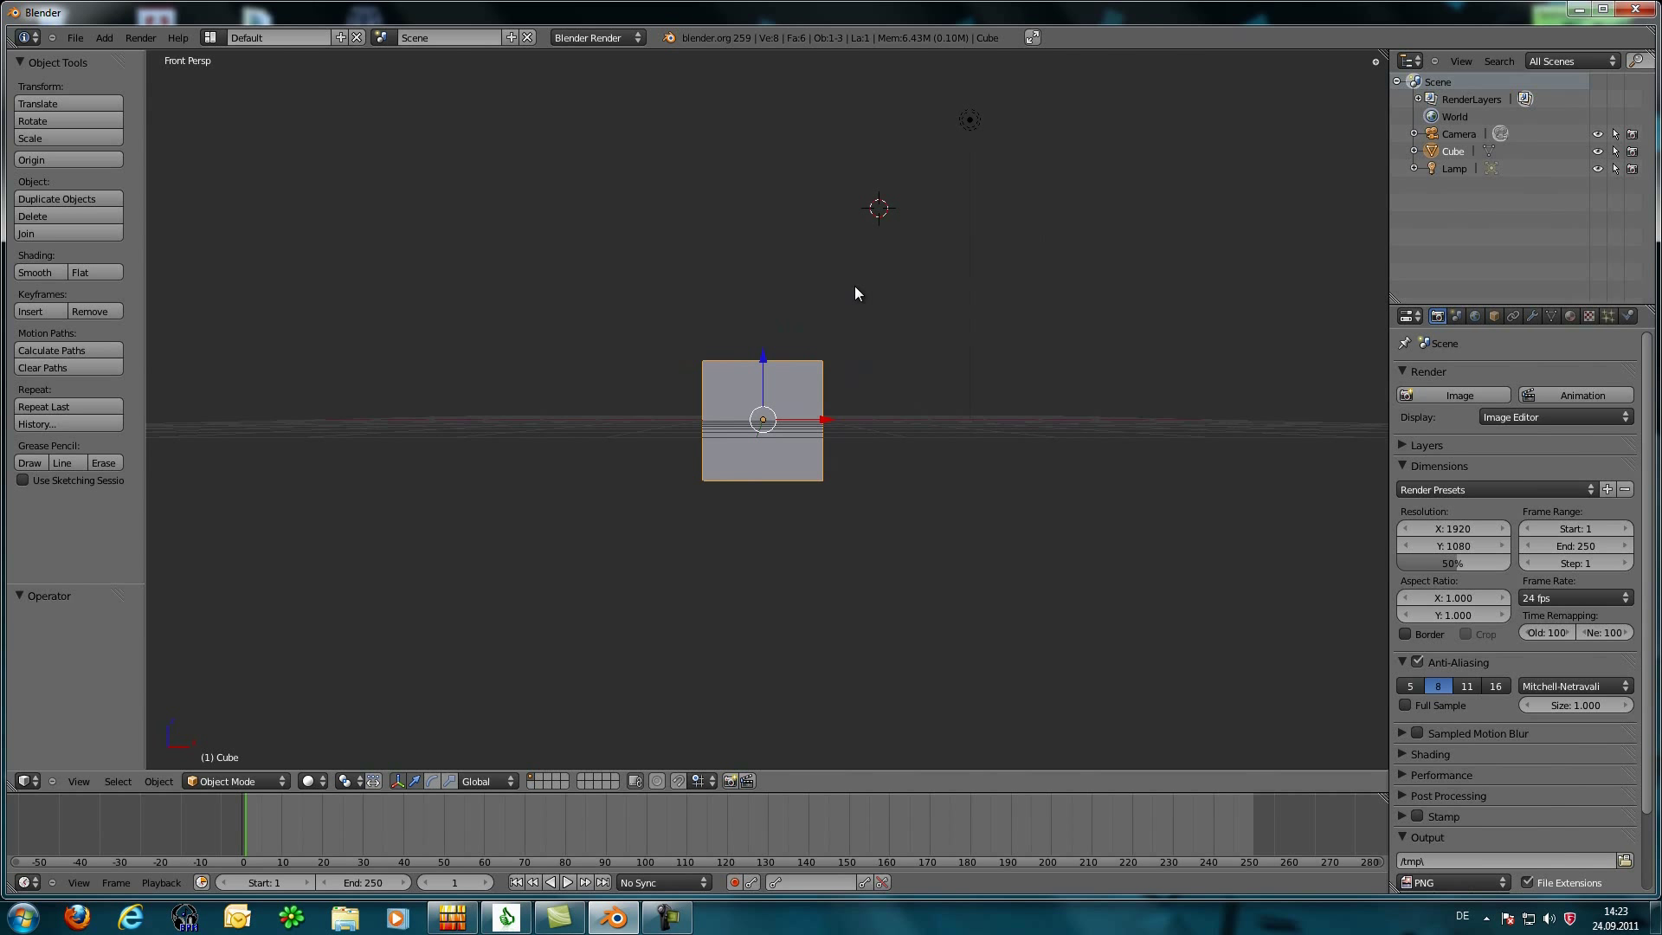
key("KP_4")
key("KP_6")
key("KP_6")
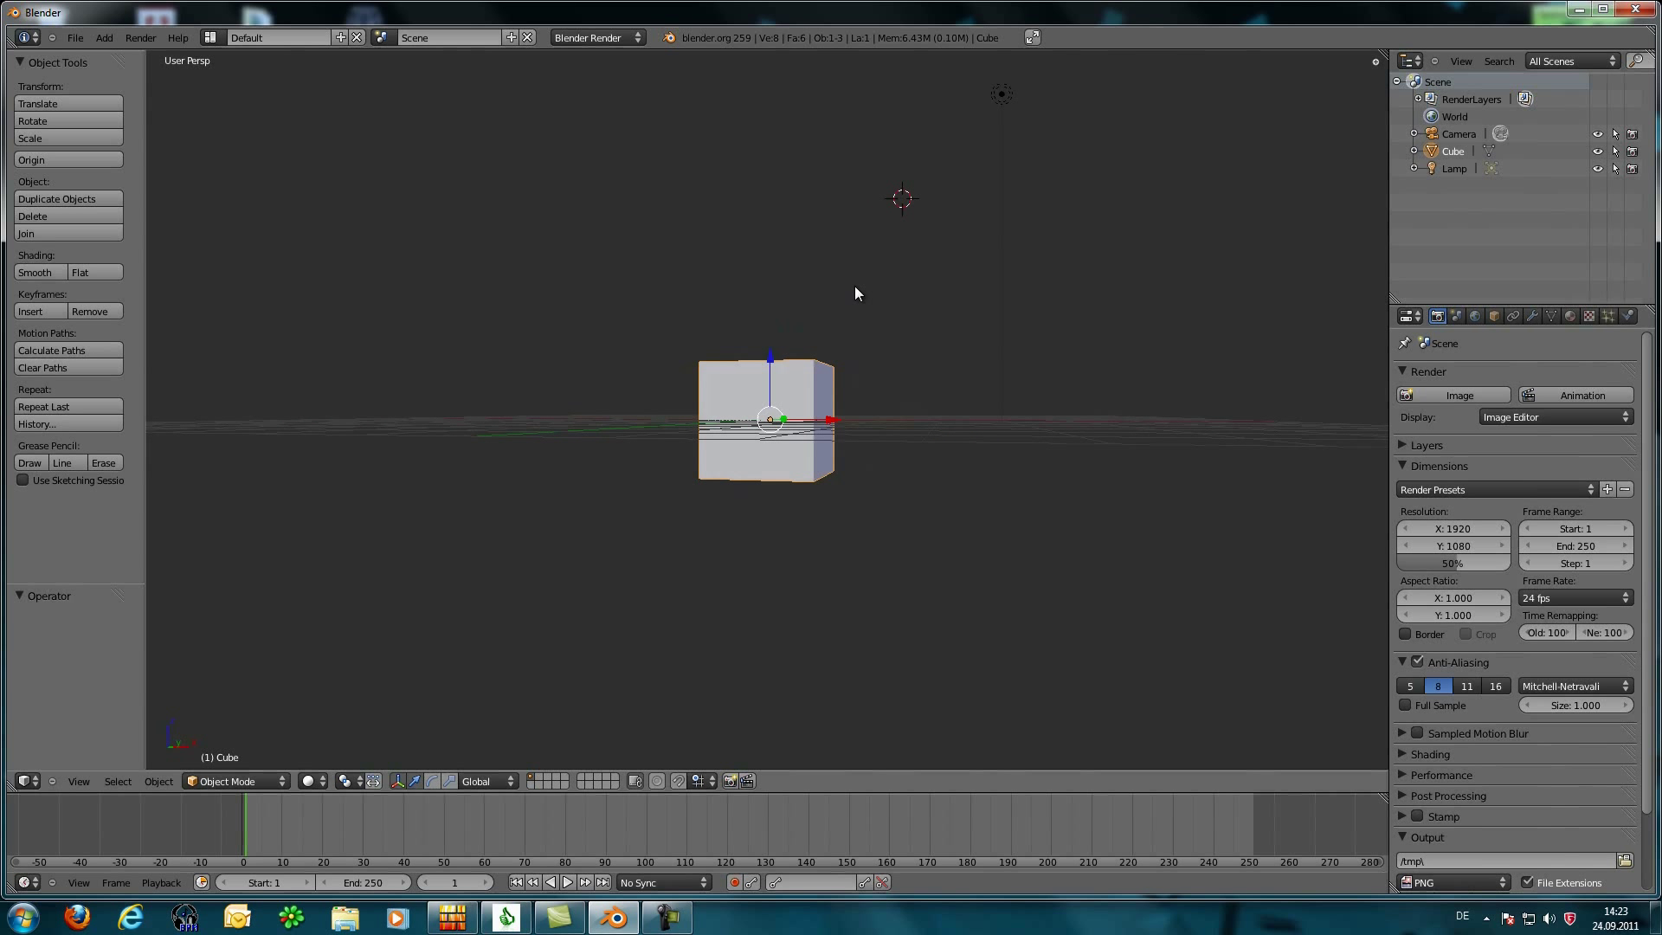
key("KP_4")
key("KP_4")
key("KP_6")
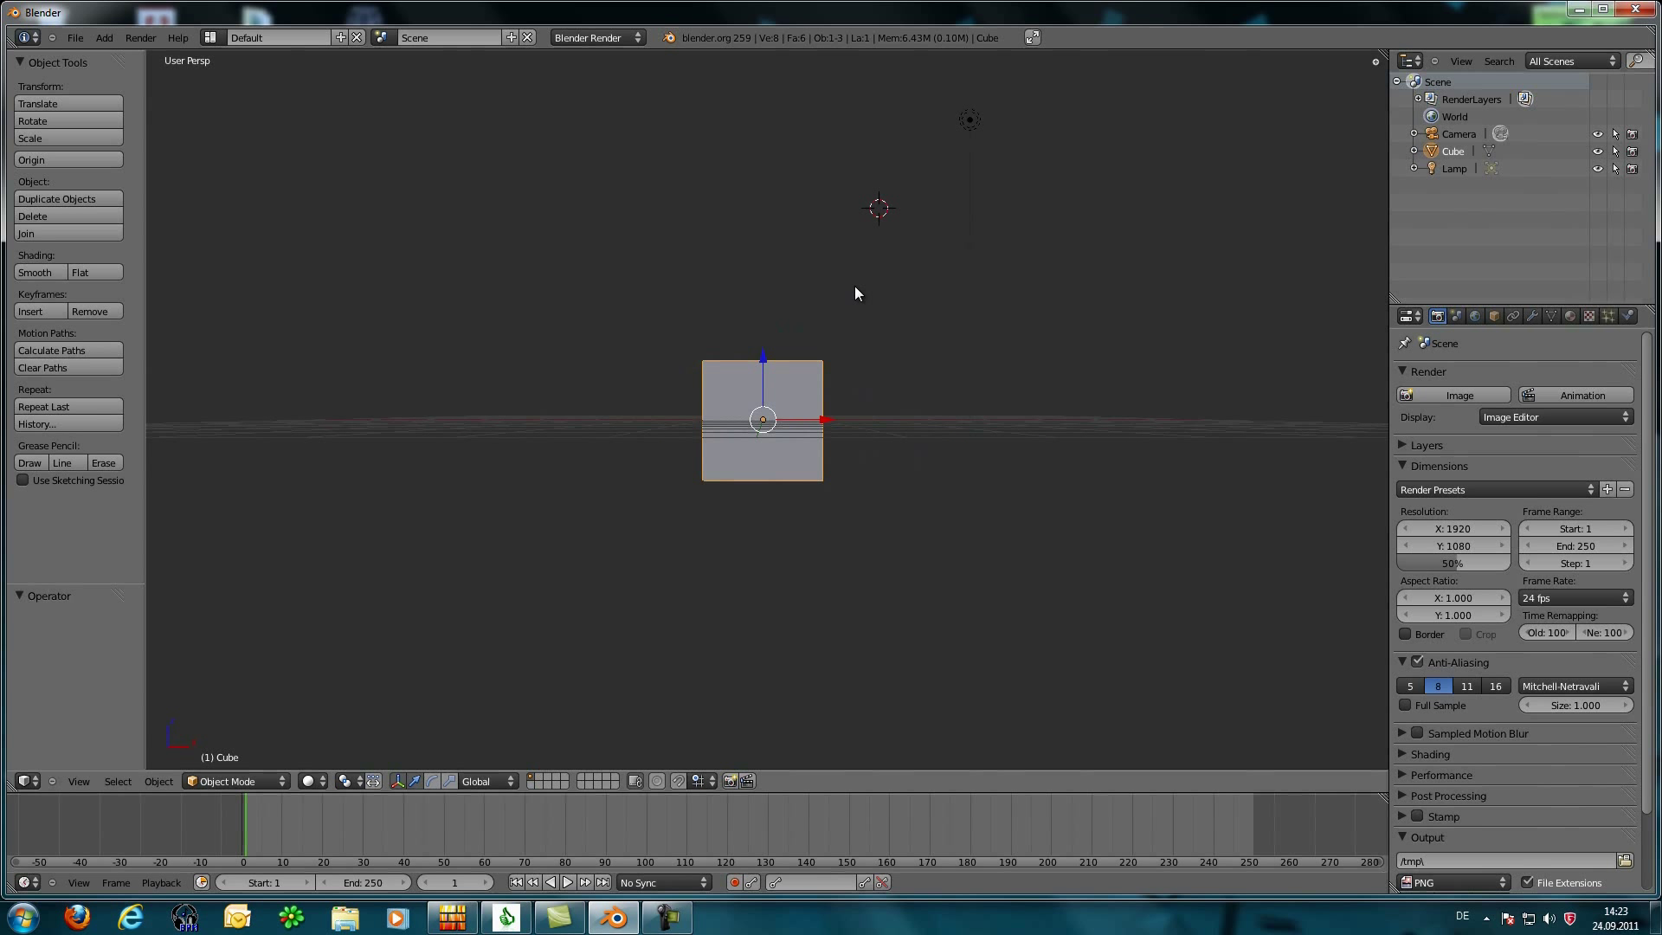
key("KP_5")
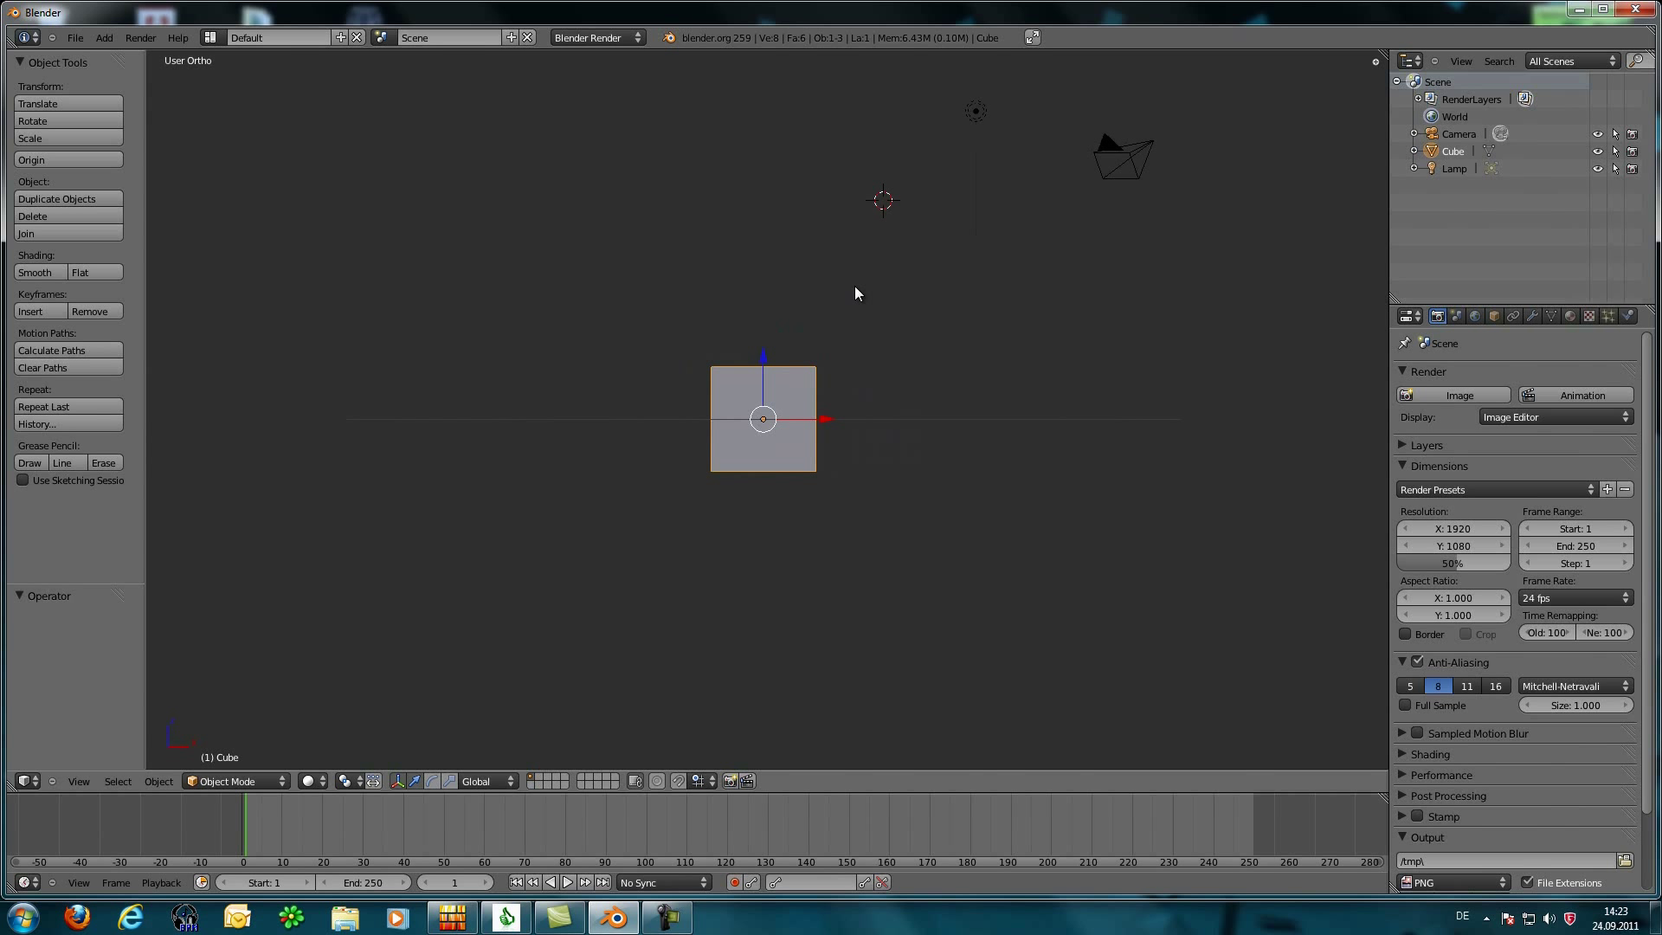
Step: Tilt and rotate the orthographic view to see the cube's sides and top face
key("KP_8")
key("KP_2")
key("KP_6")
key("KP_6")
key("KP_6")
key("KP_6")
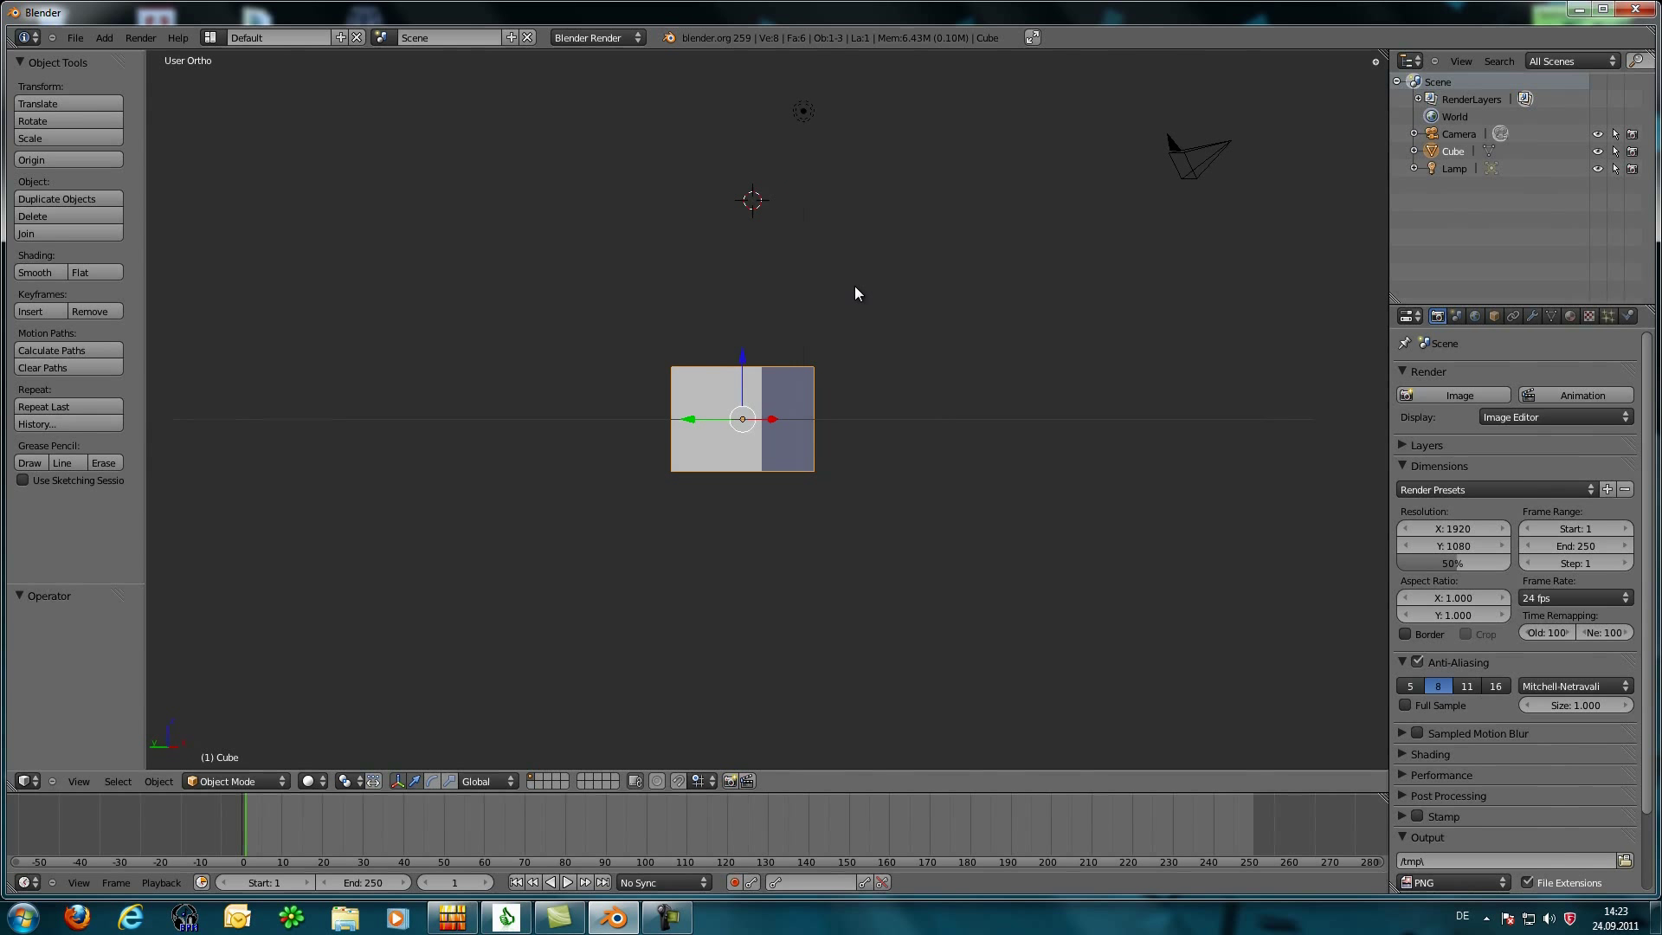
key("KP_6")
key("KP_6")
key("KP_6")
key("KP_6")
key("KP_6")
key("KP_6")
key("KP_6")
key("KP_6")
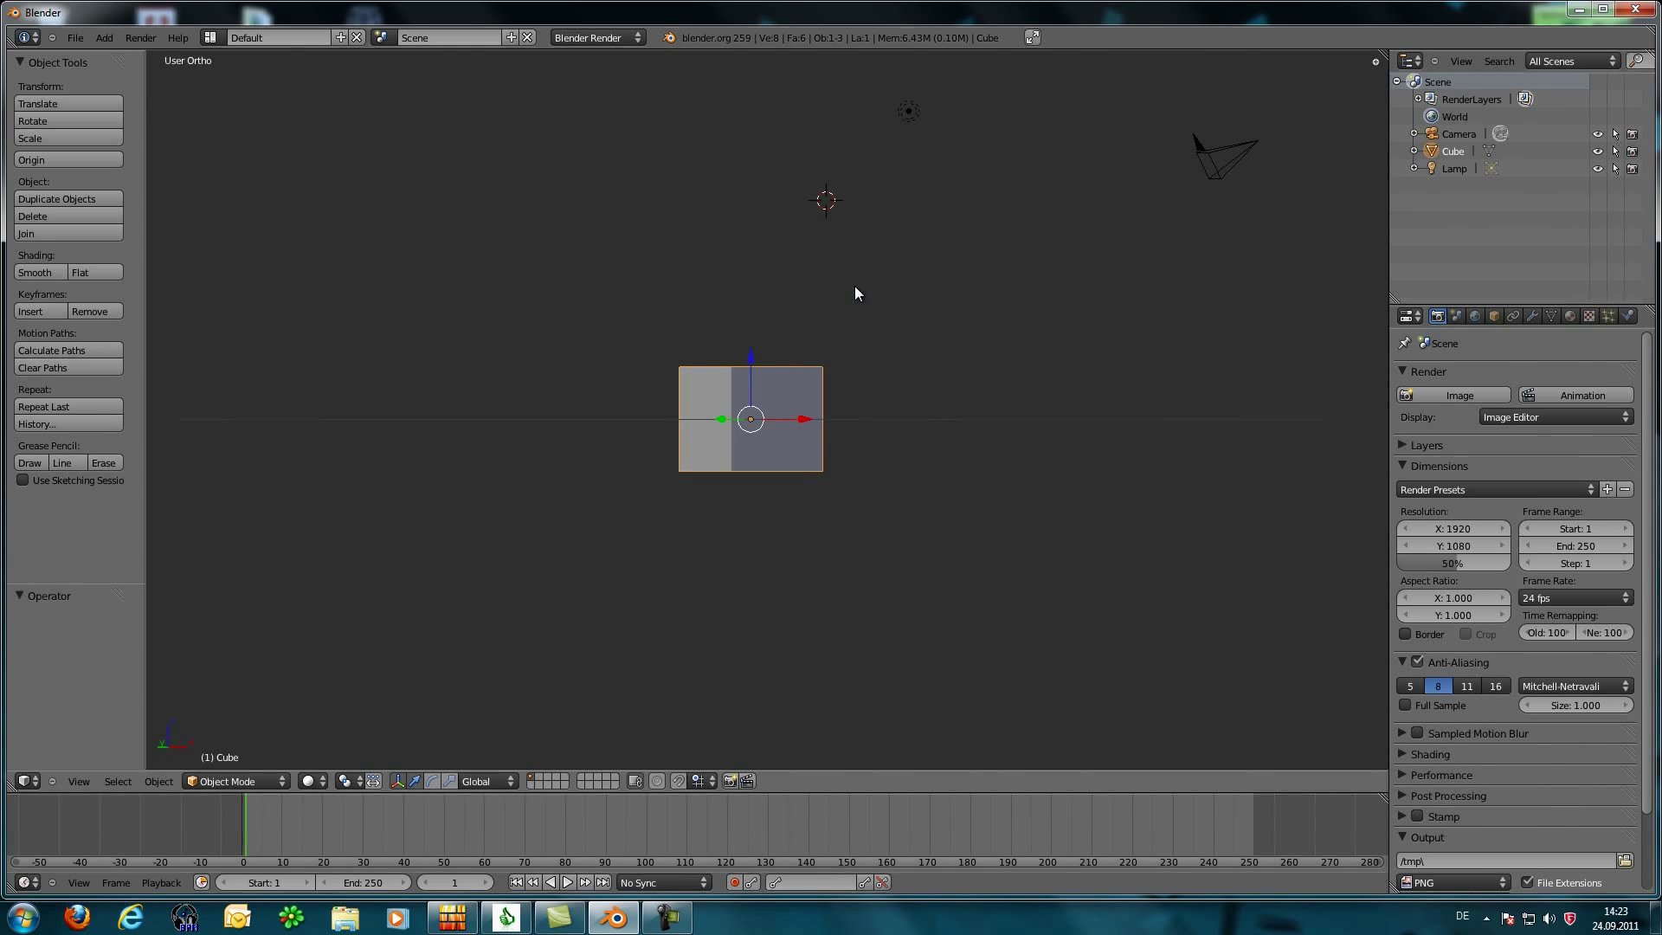
key("KP_6")
key("KP_6")
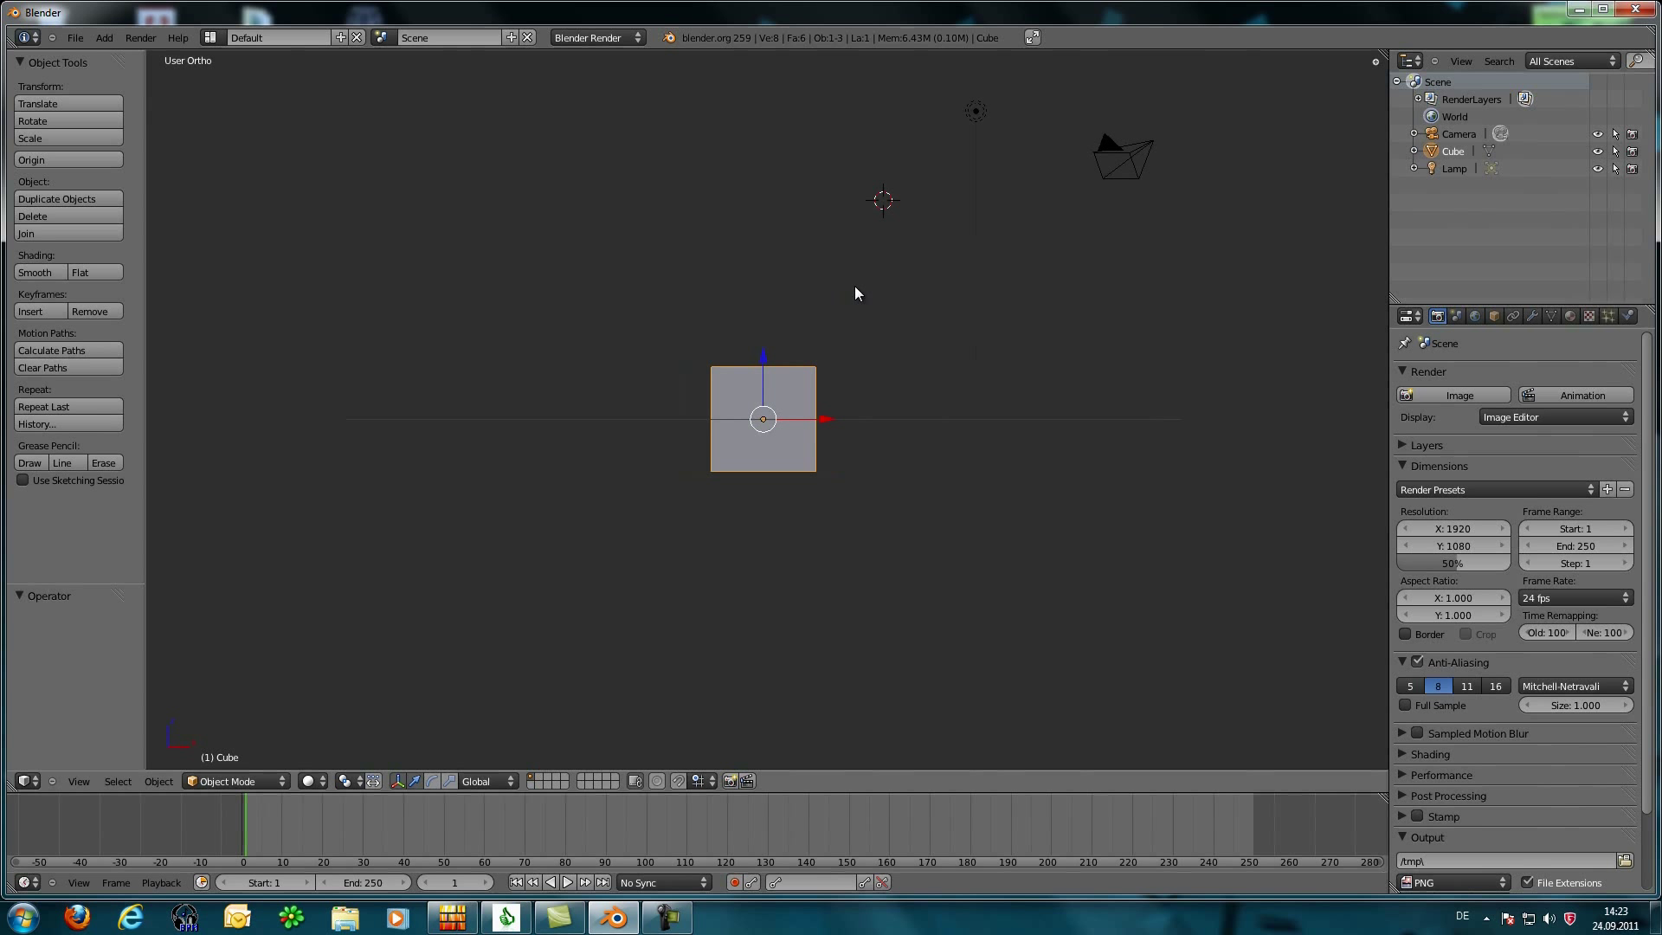
key("KP_8")
key("KP_8")
key("KP_2")
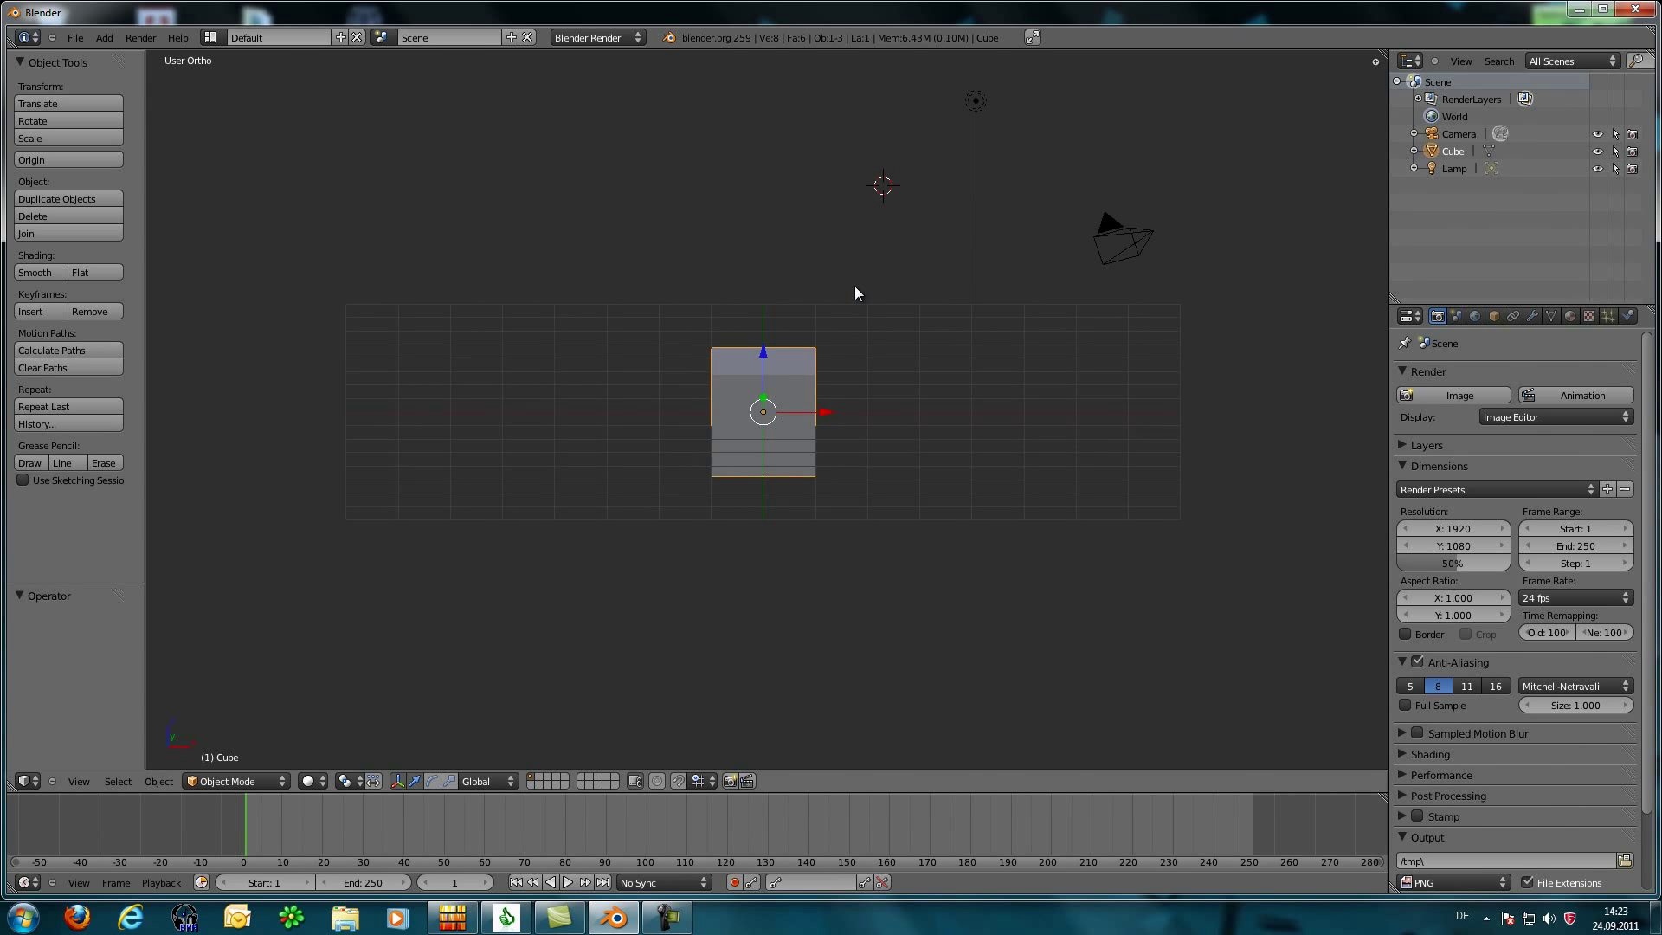
key("KP_2")
key("KP_8")
key("KP_8")
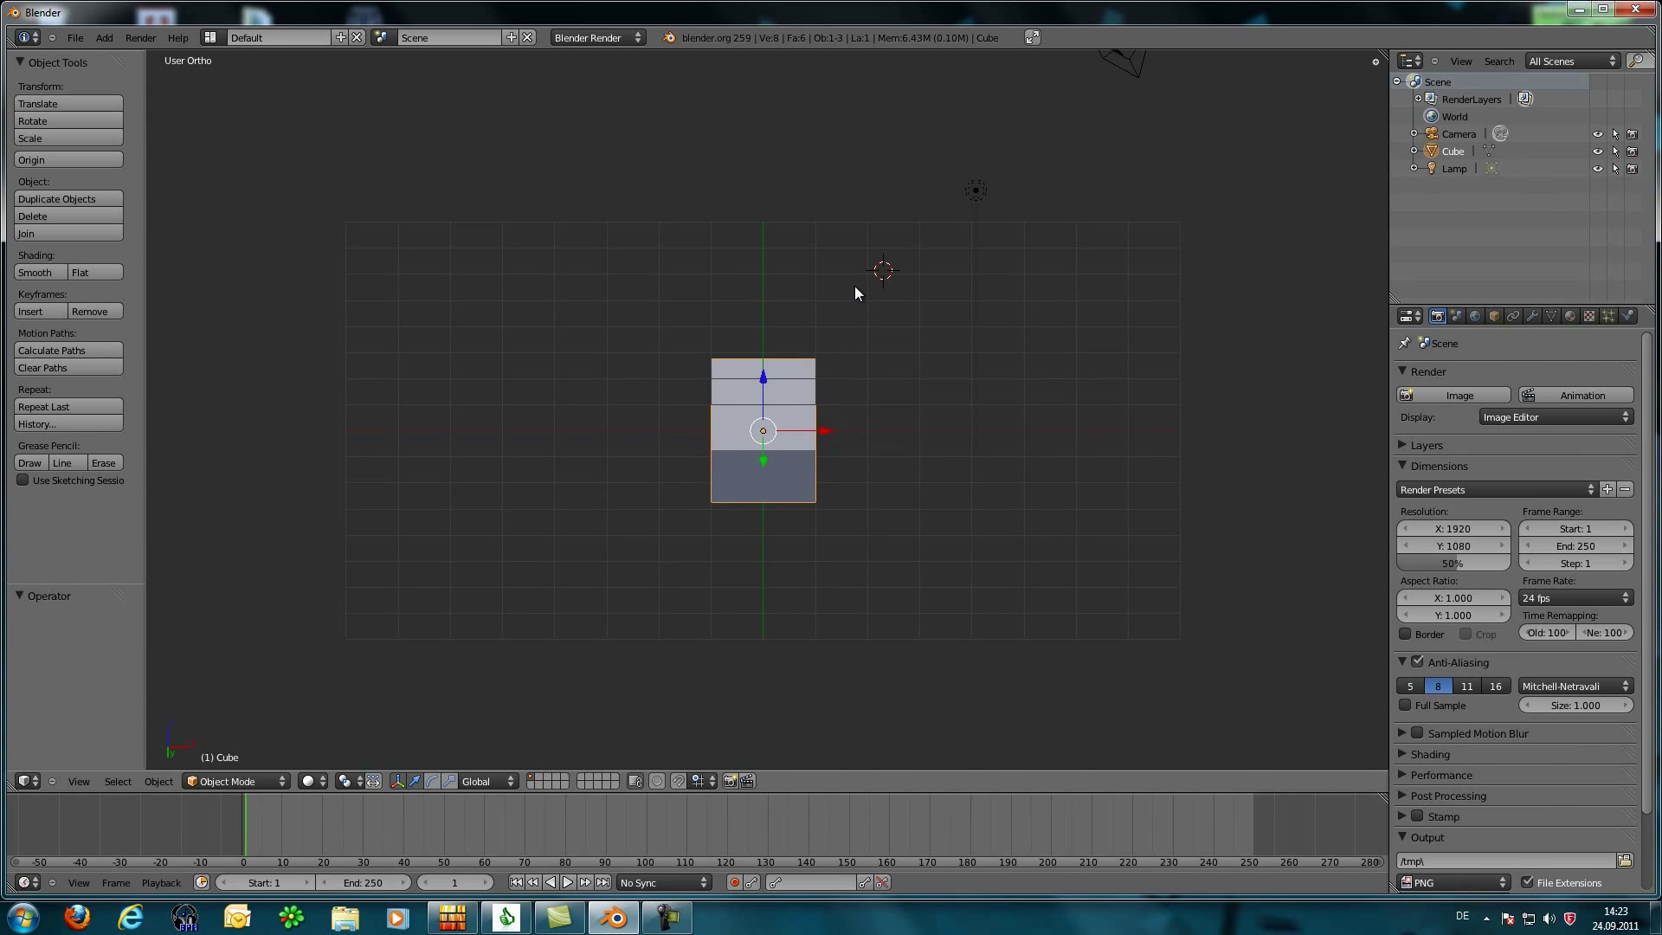
key("KP_2")
key("KP_2")
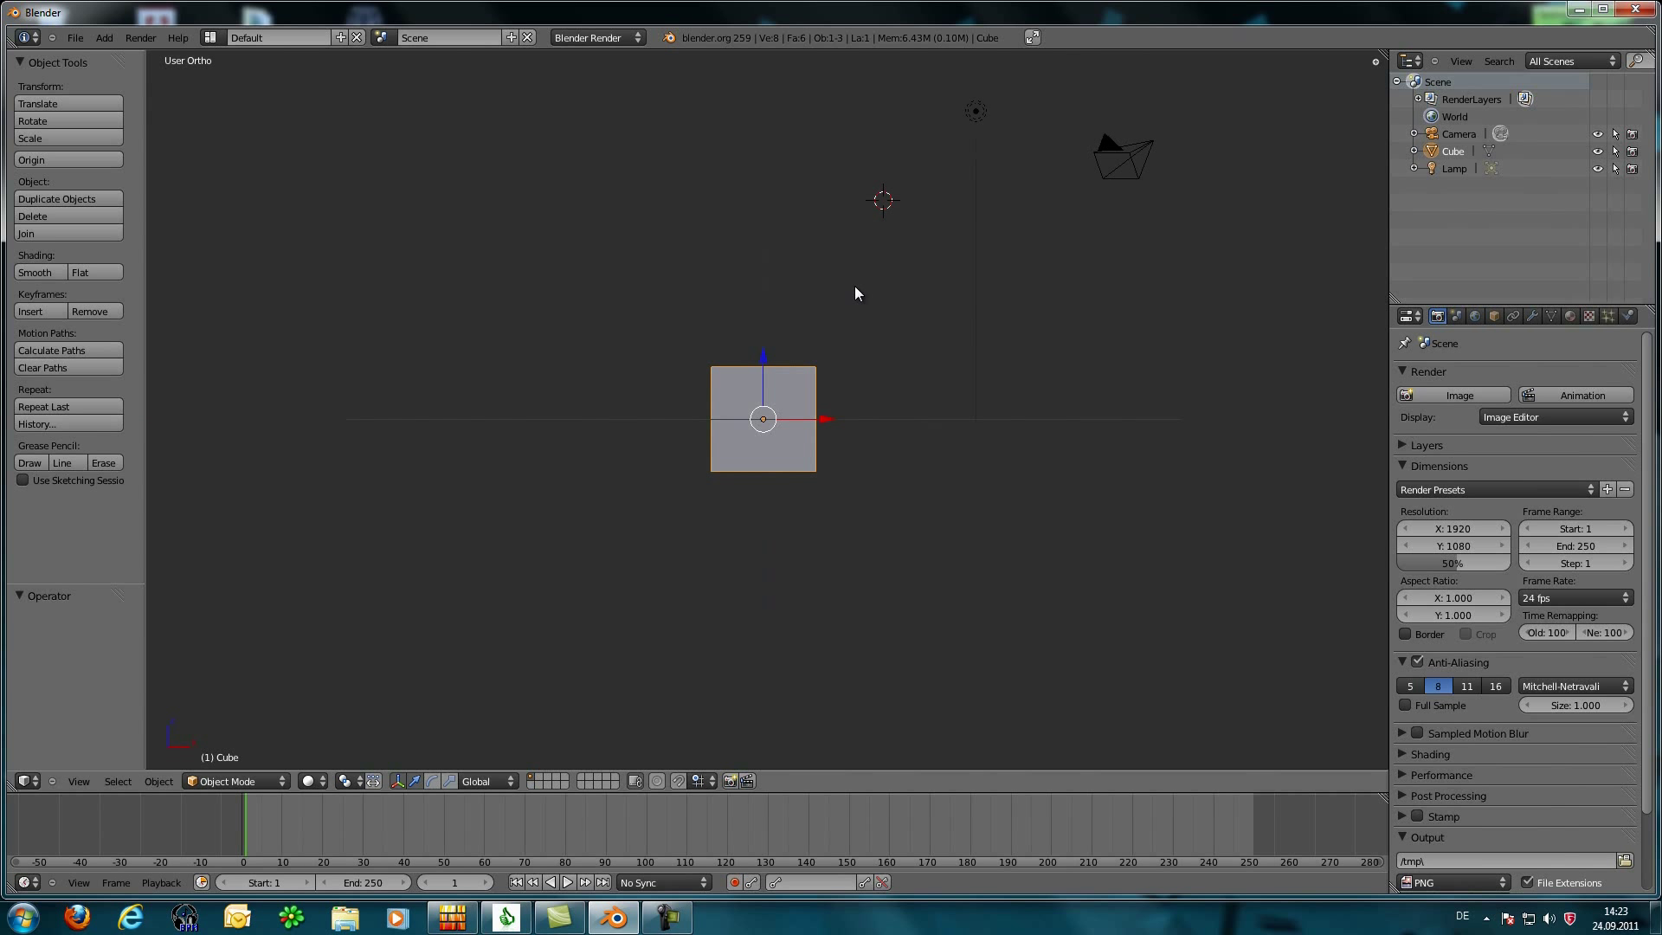
Step: Return to front view, toggle perspective, and settle on Front Ortho
key("KP_1")
key("KP_5")
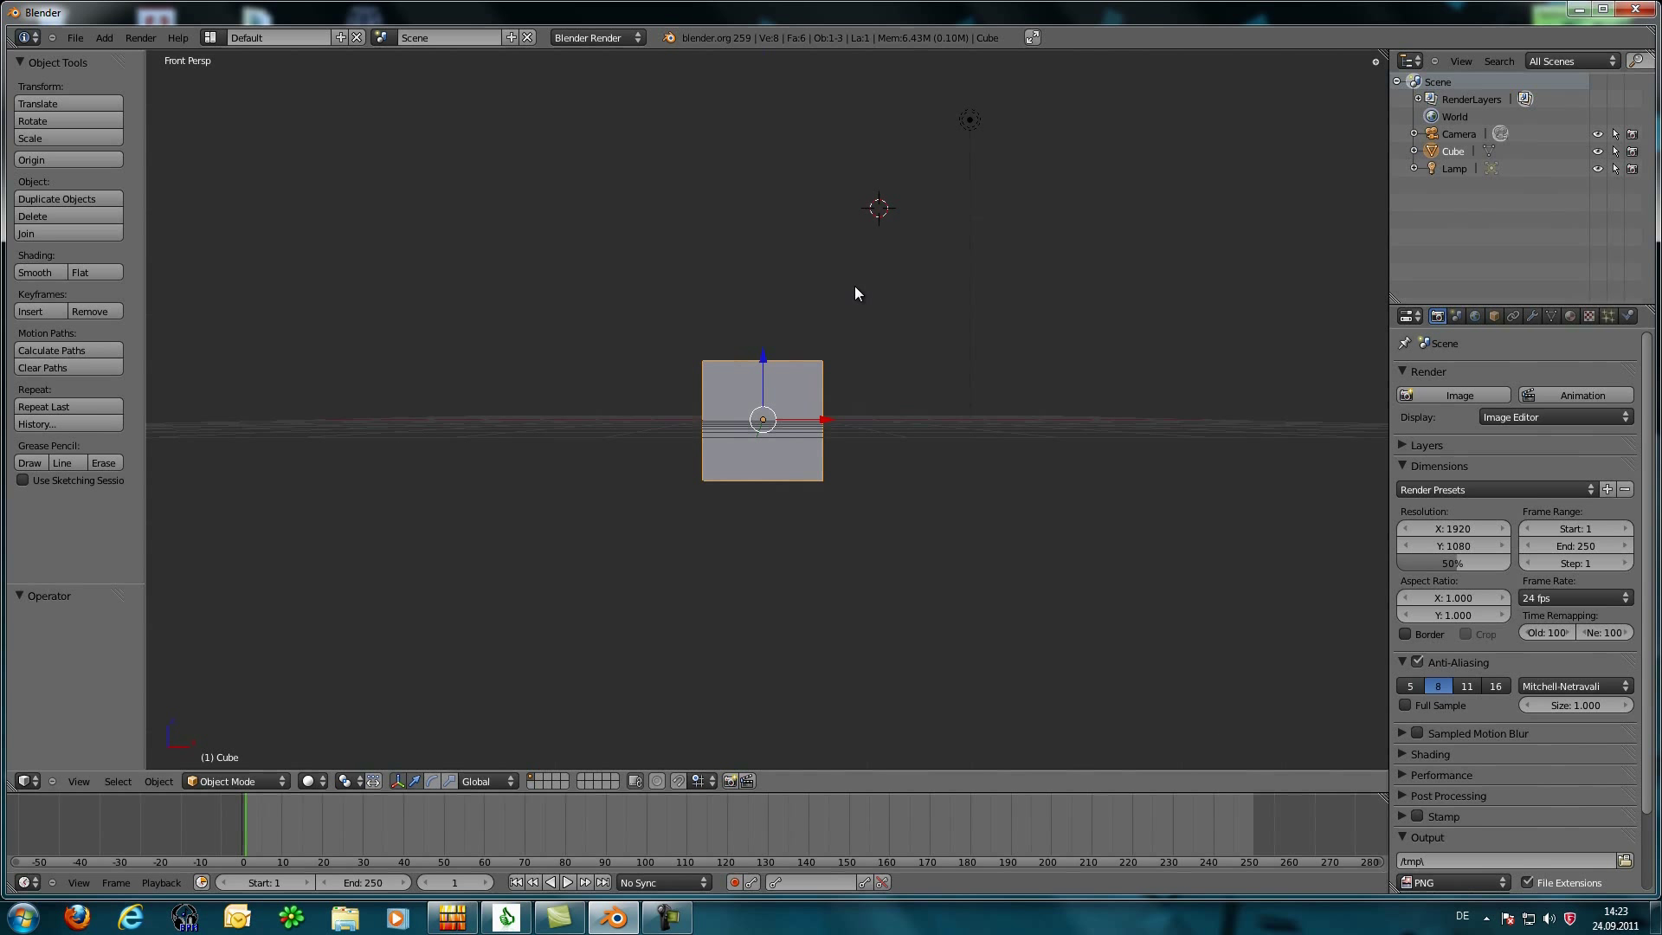
key("KP_5")
key("KP_4")
key("KP_4")
key("KP_4")
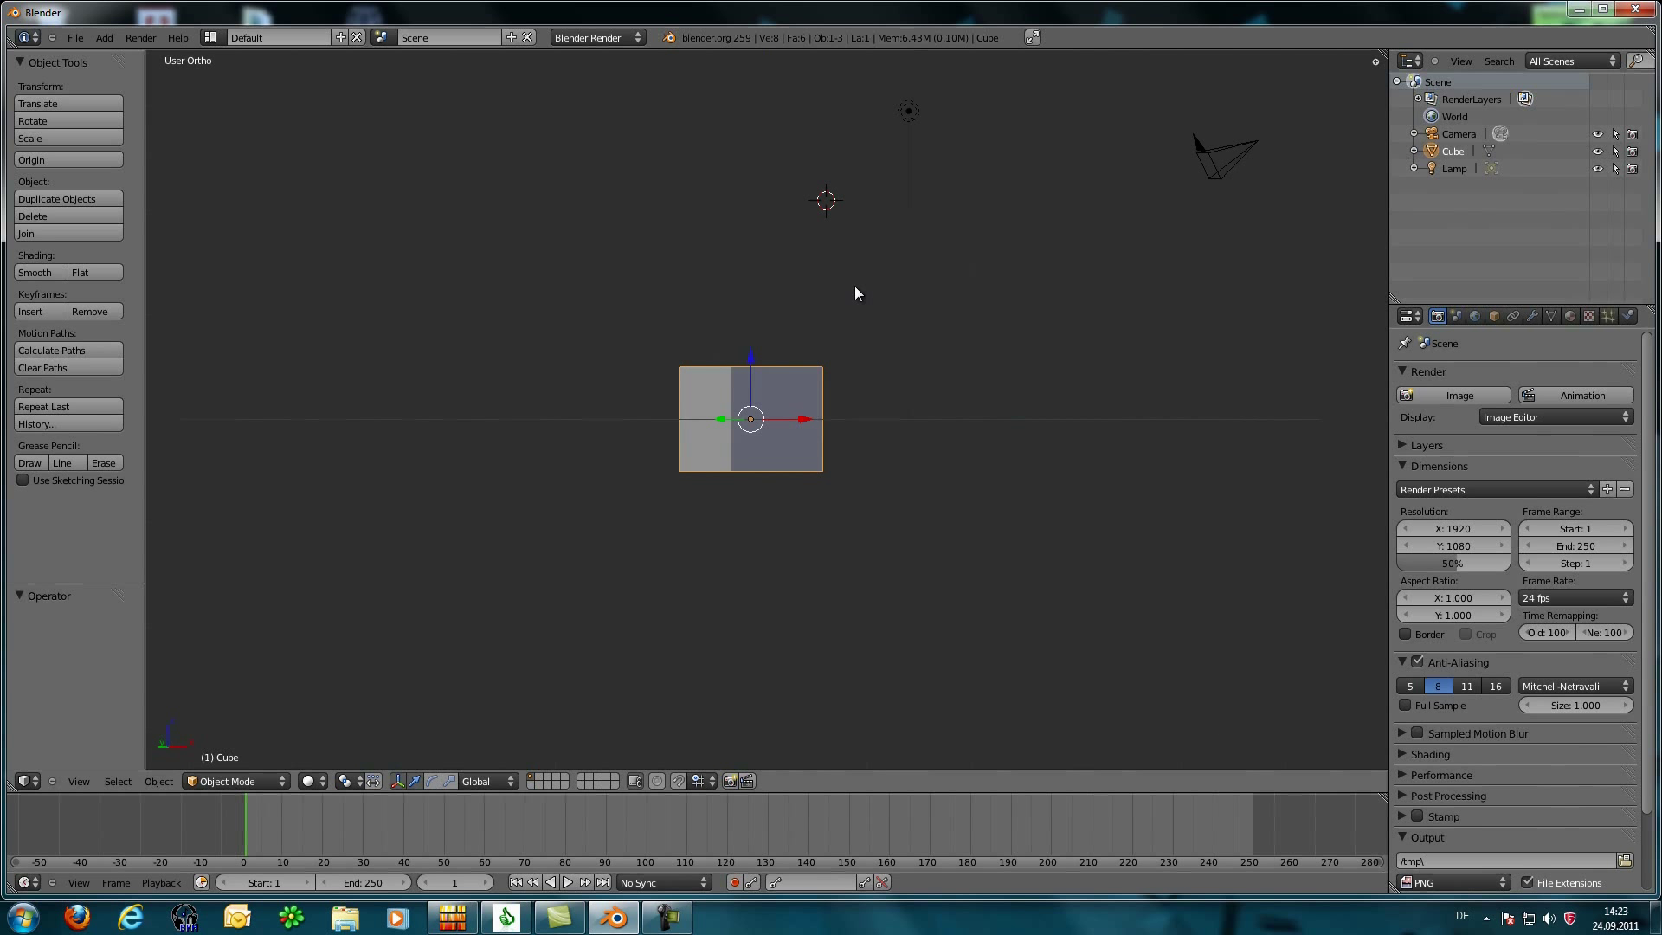
key("KP_1")
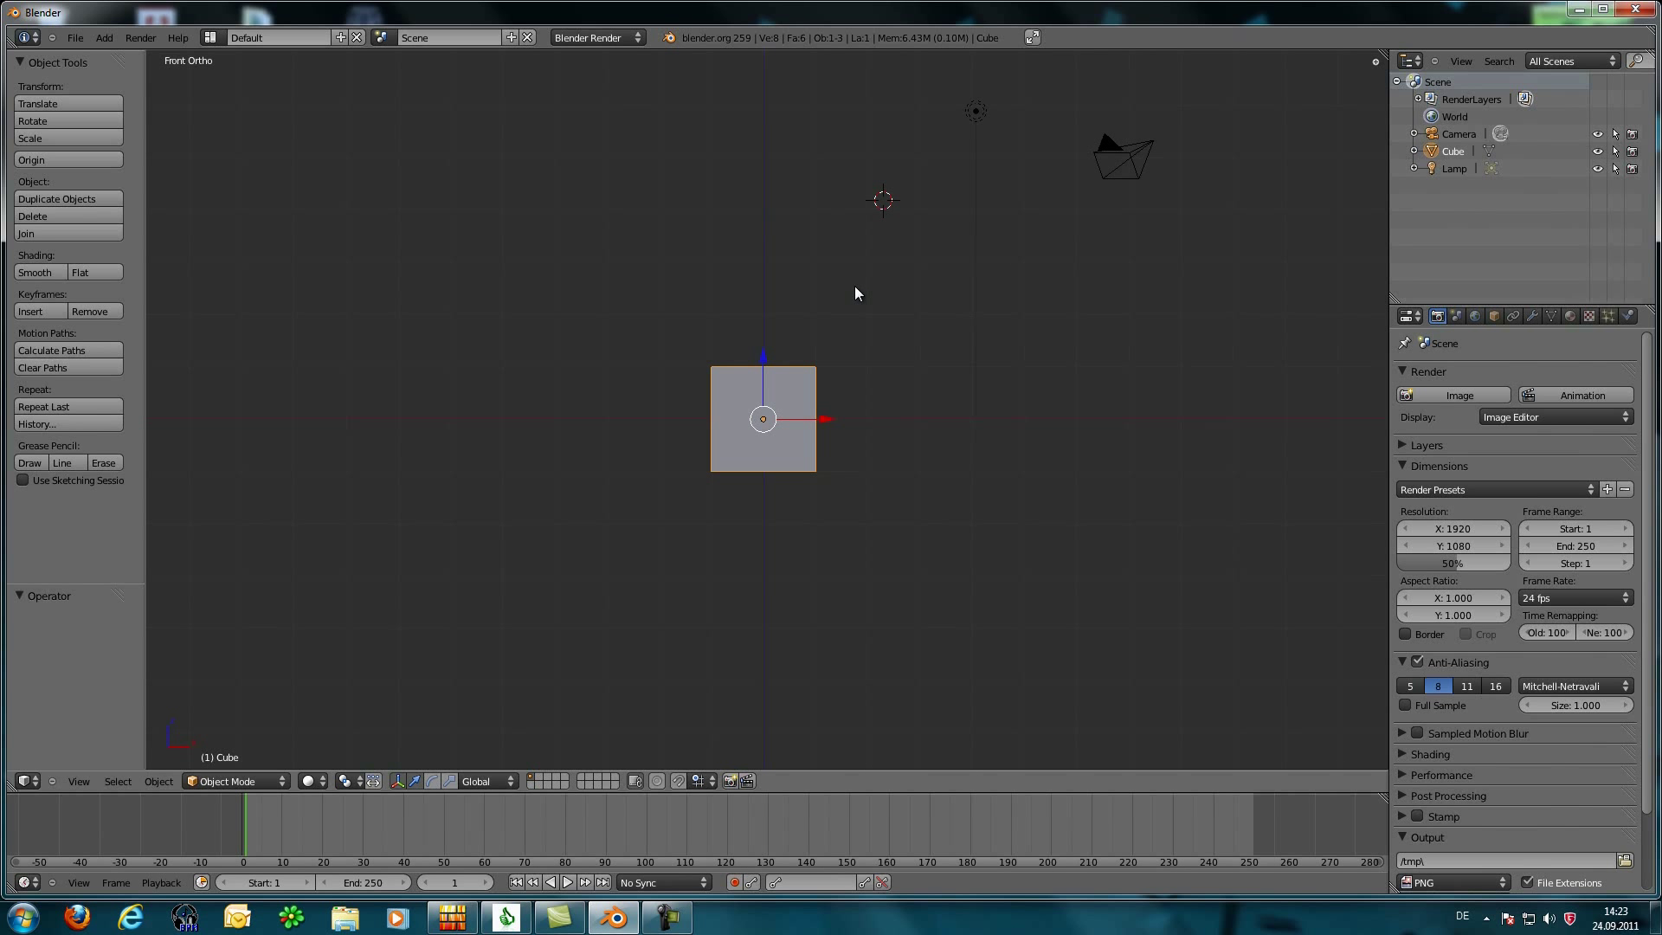
key("KP_4")
key("KP_1")
Step: Switch the cube to Edit Mode and toggle select-all with A
left_click(241, 782)
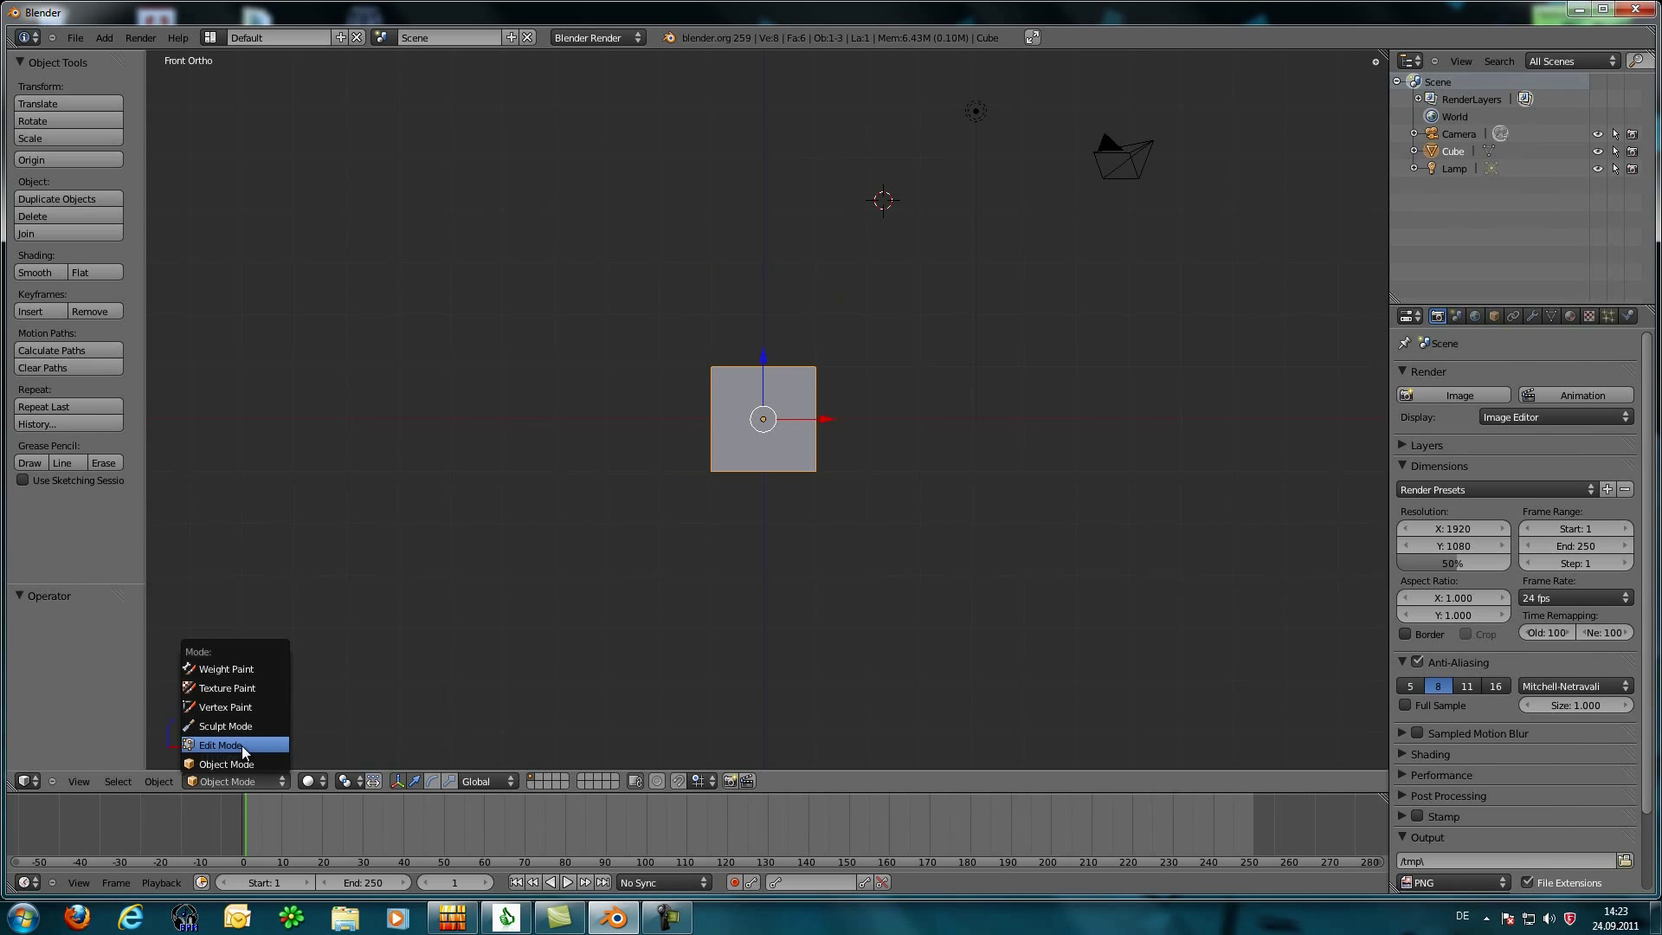
left_click(242, 746)
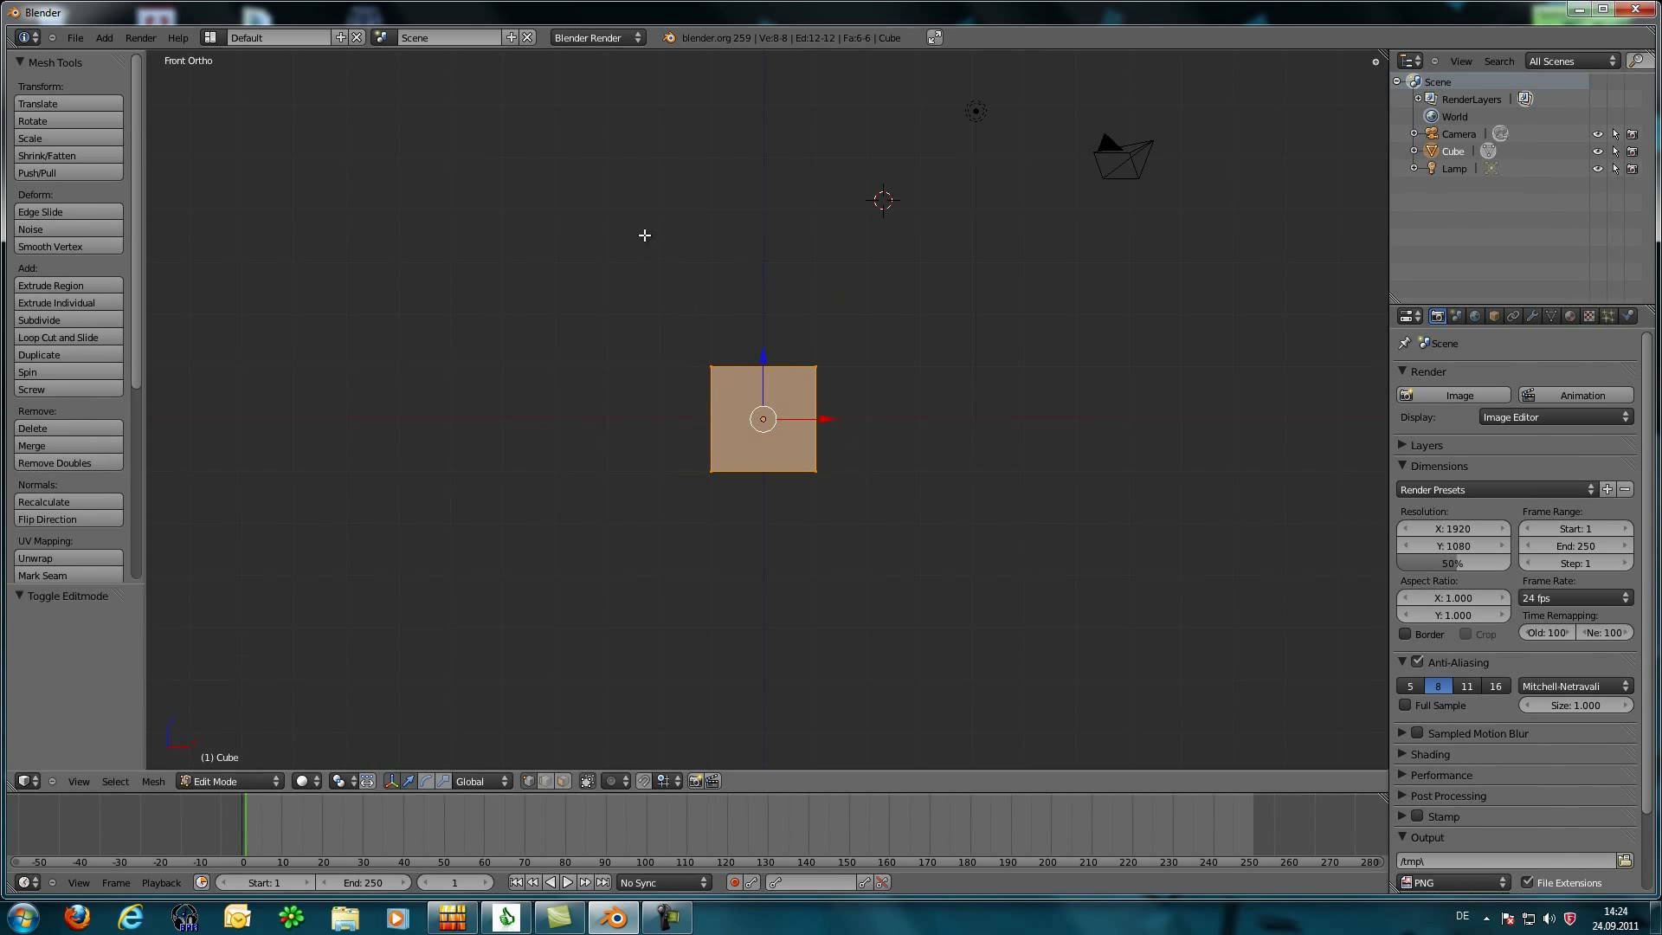
key("a")
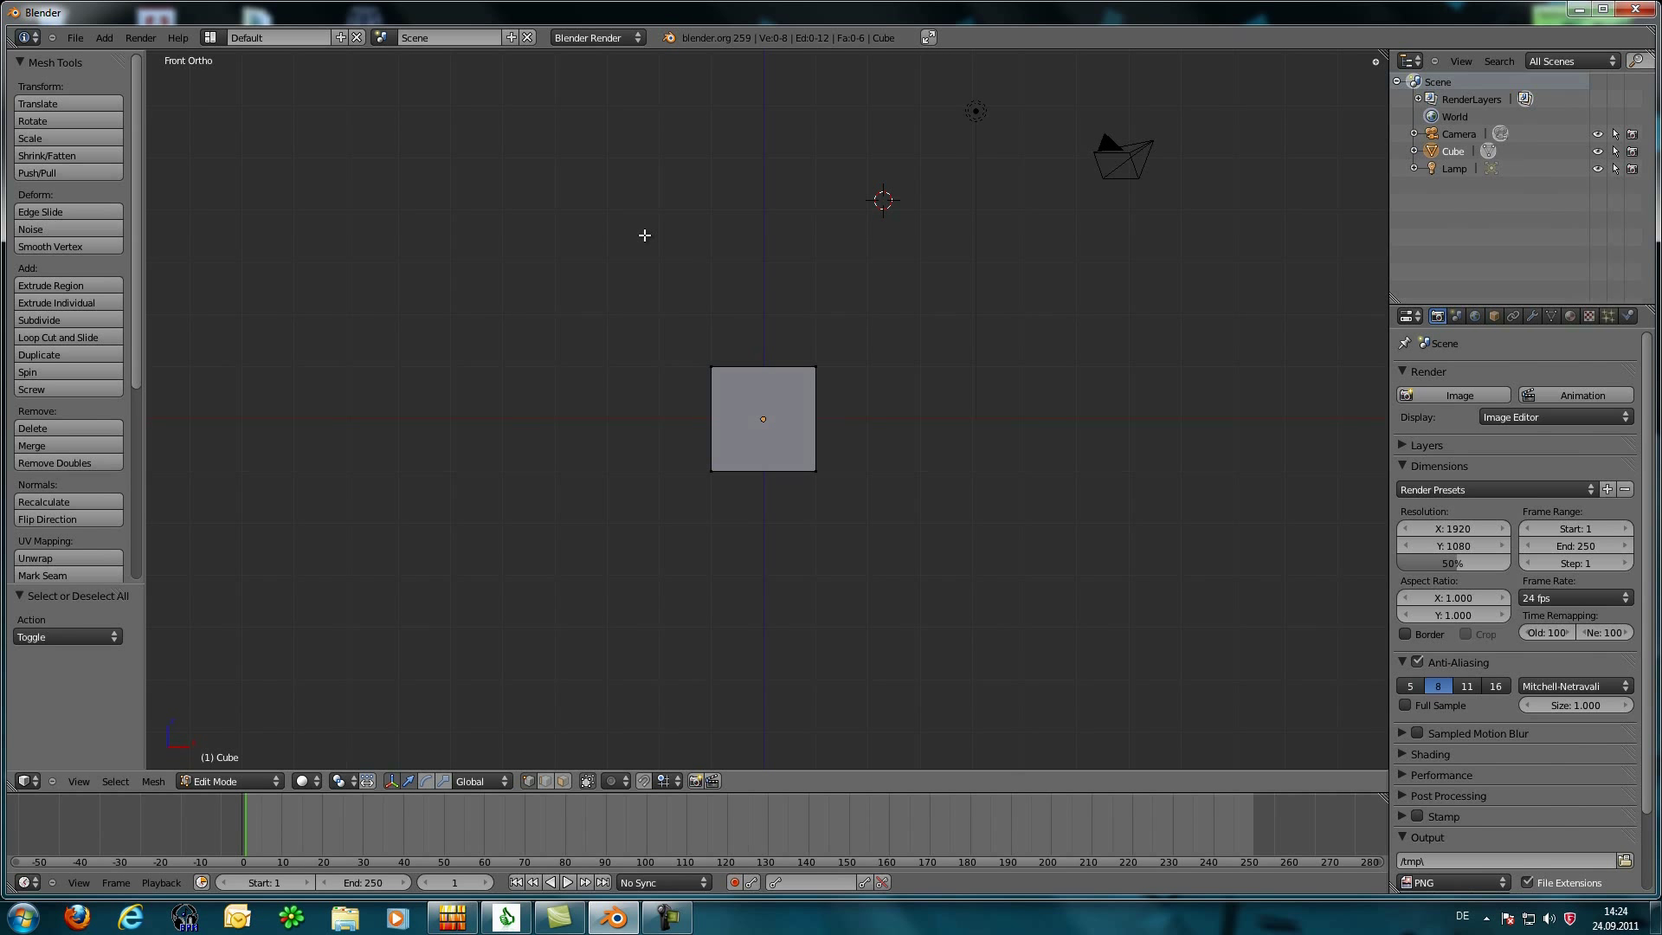
key("a")
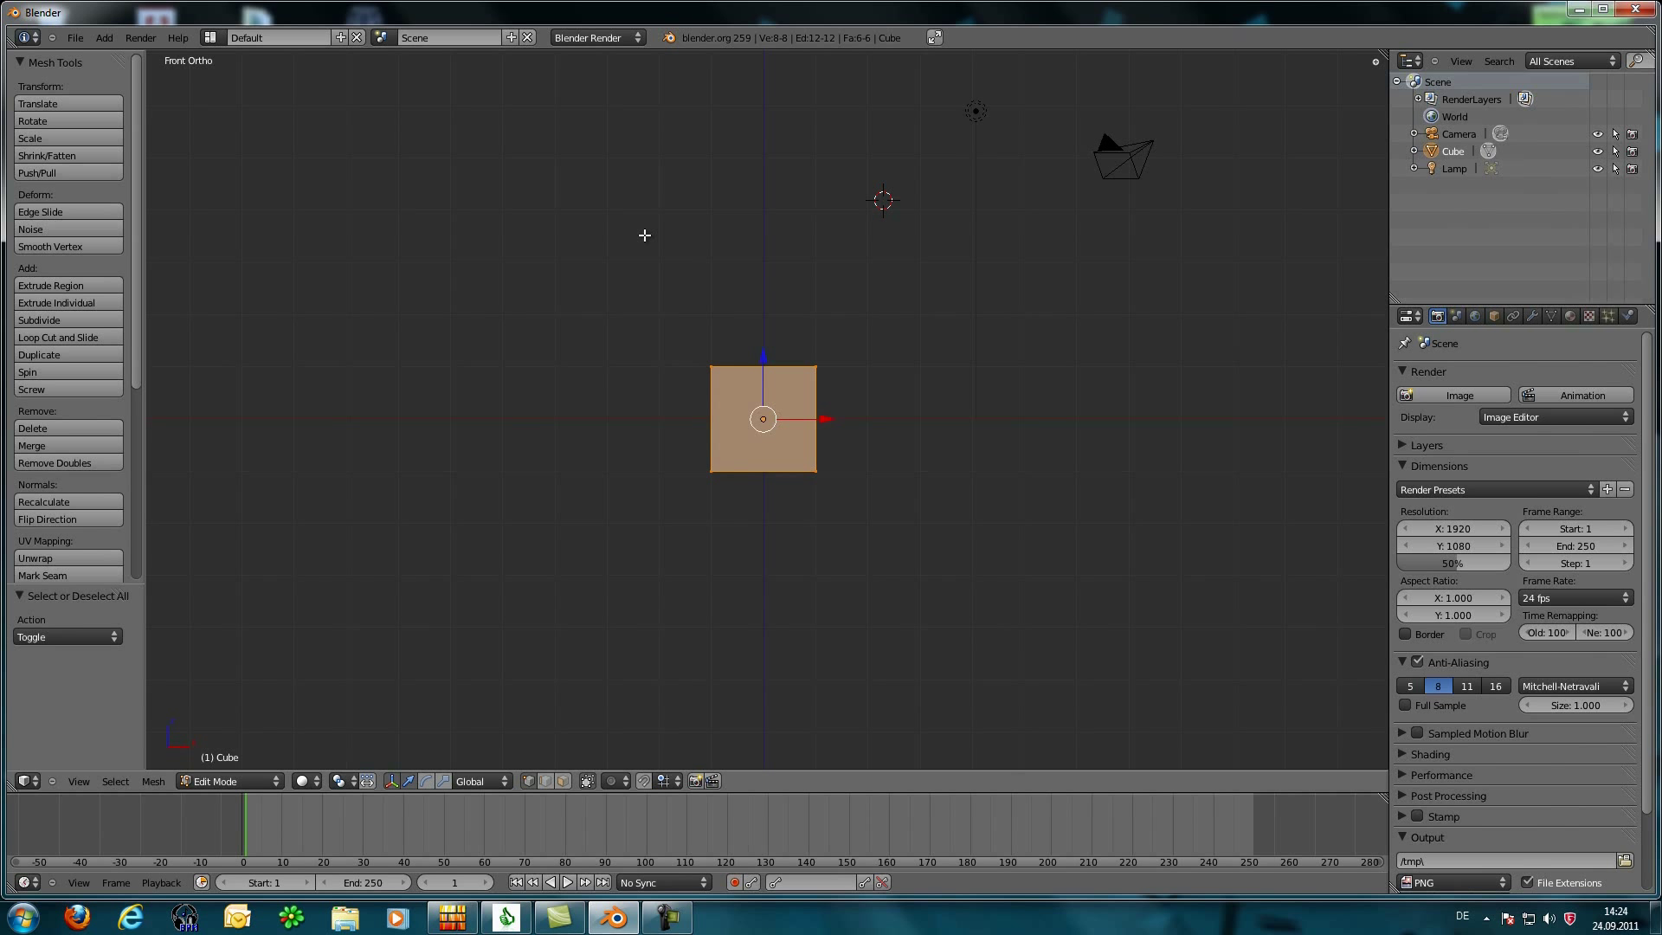
key("a")
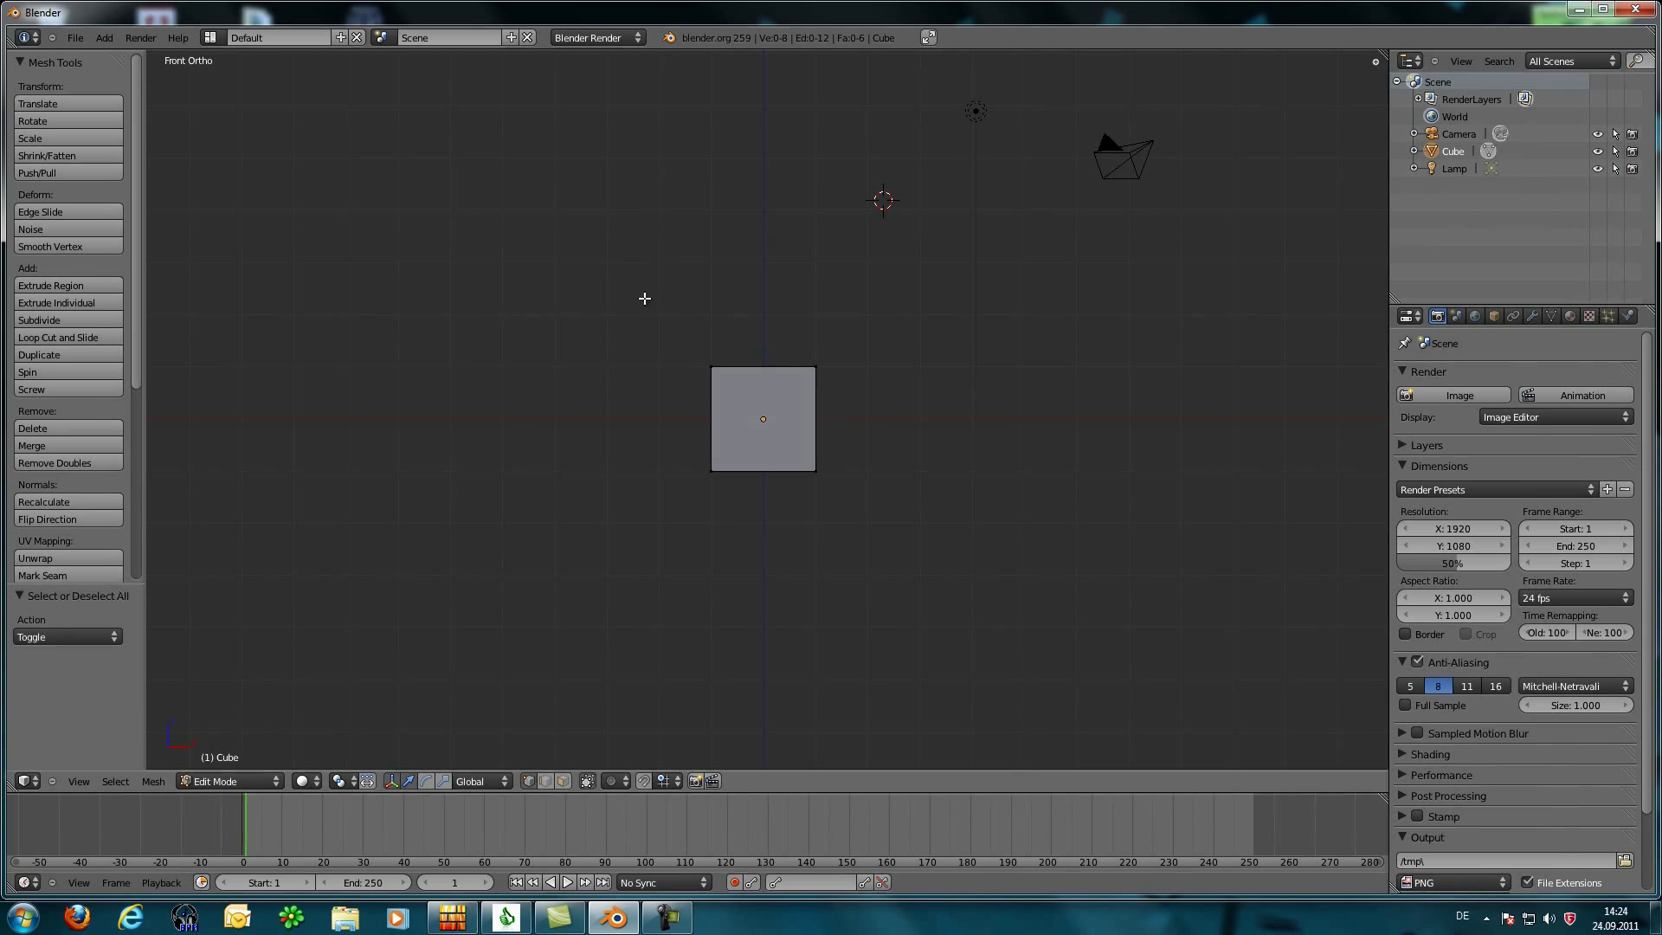
Step: Pick single top corner vertices, then add all four to select the top face
middle_click_drag(657, 278, 738, 368)
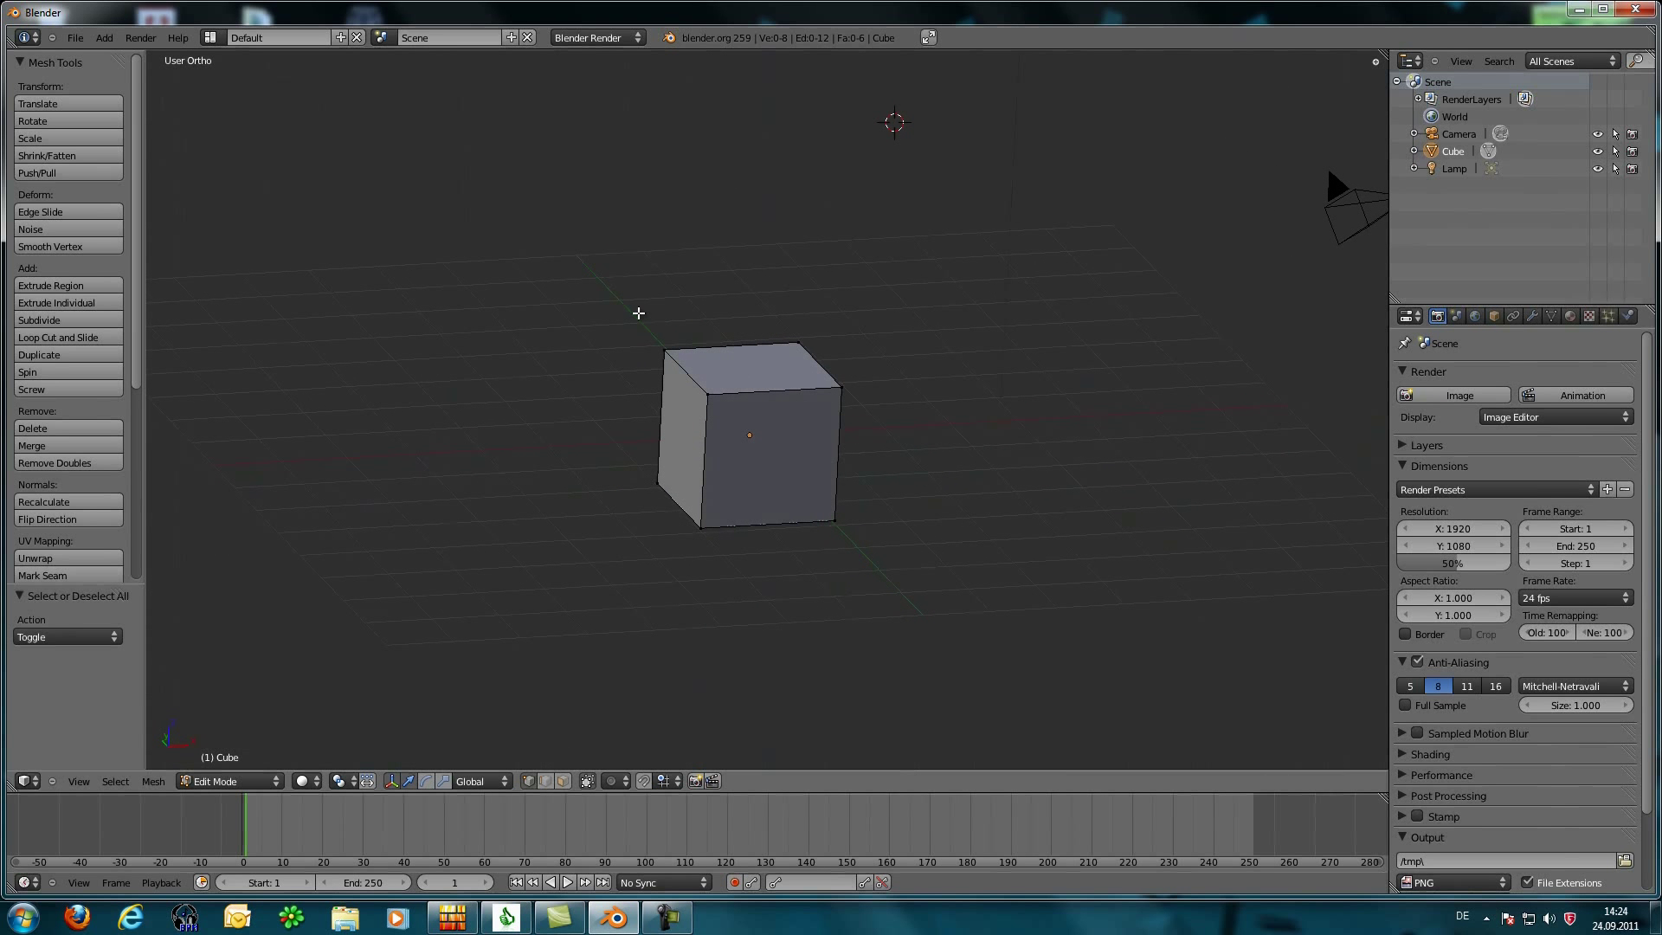
scroll(658, 377, "up", 4)
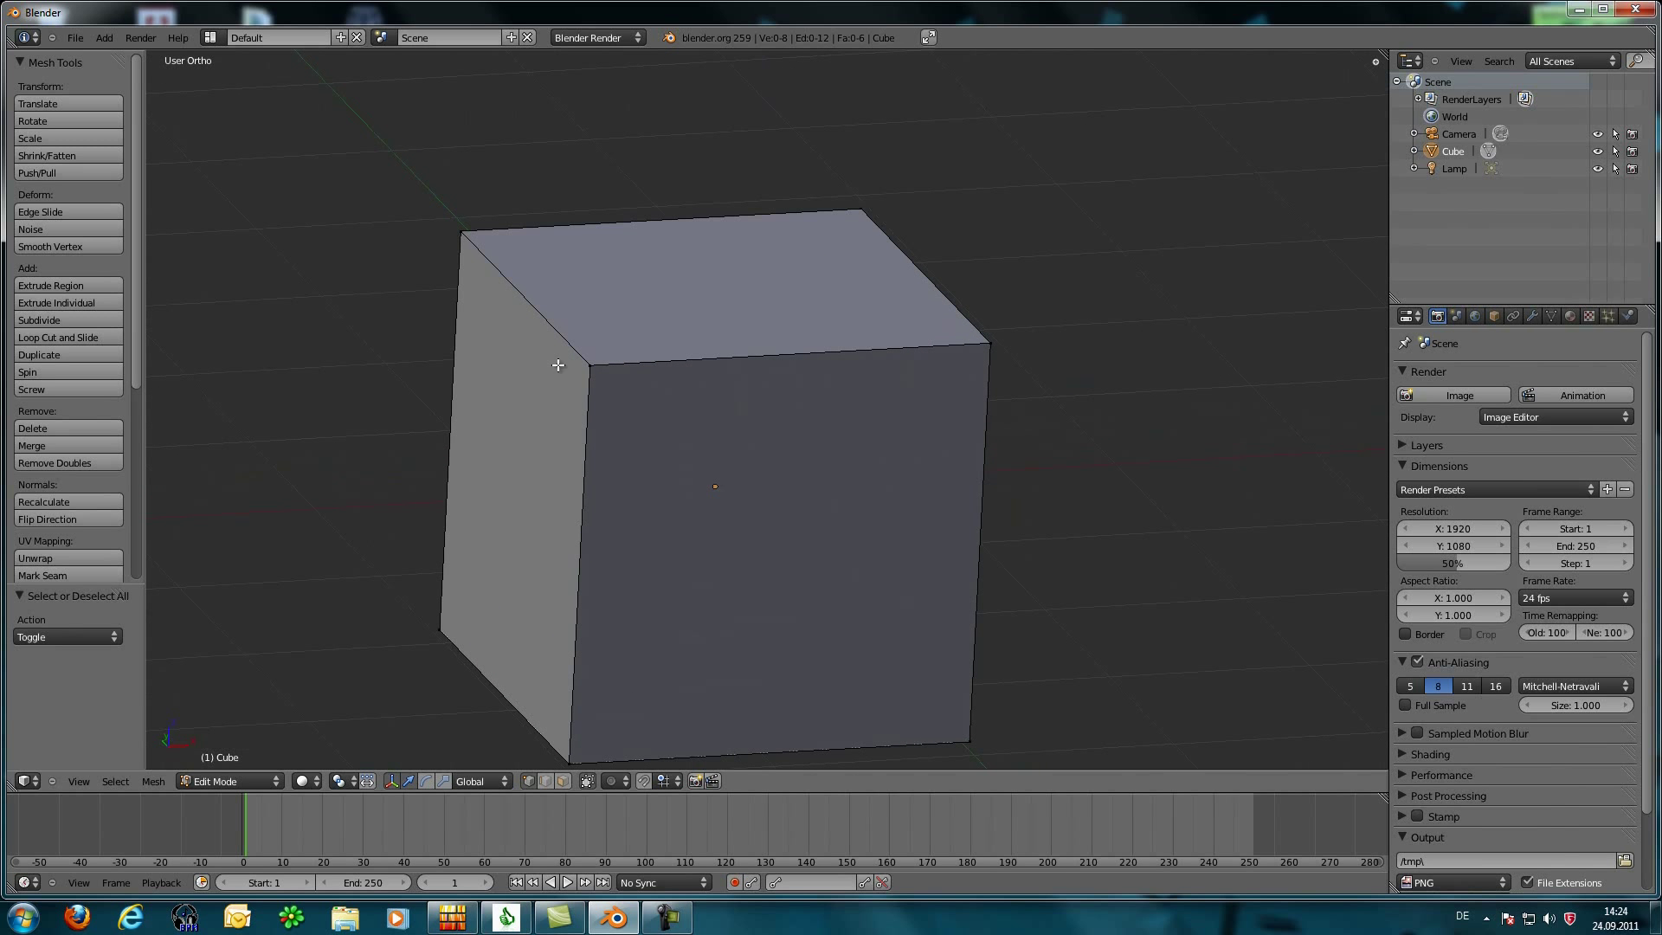
right_click(590, 367)
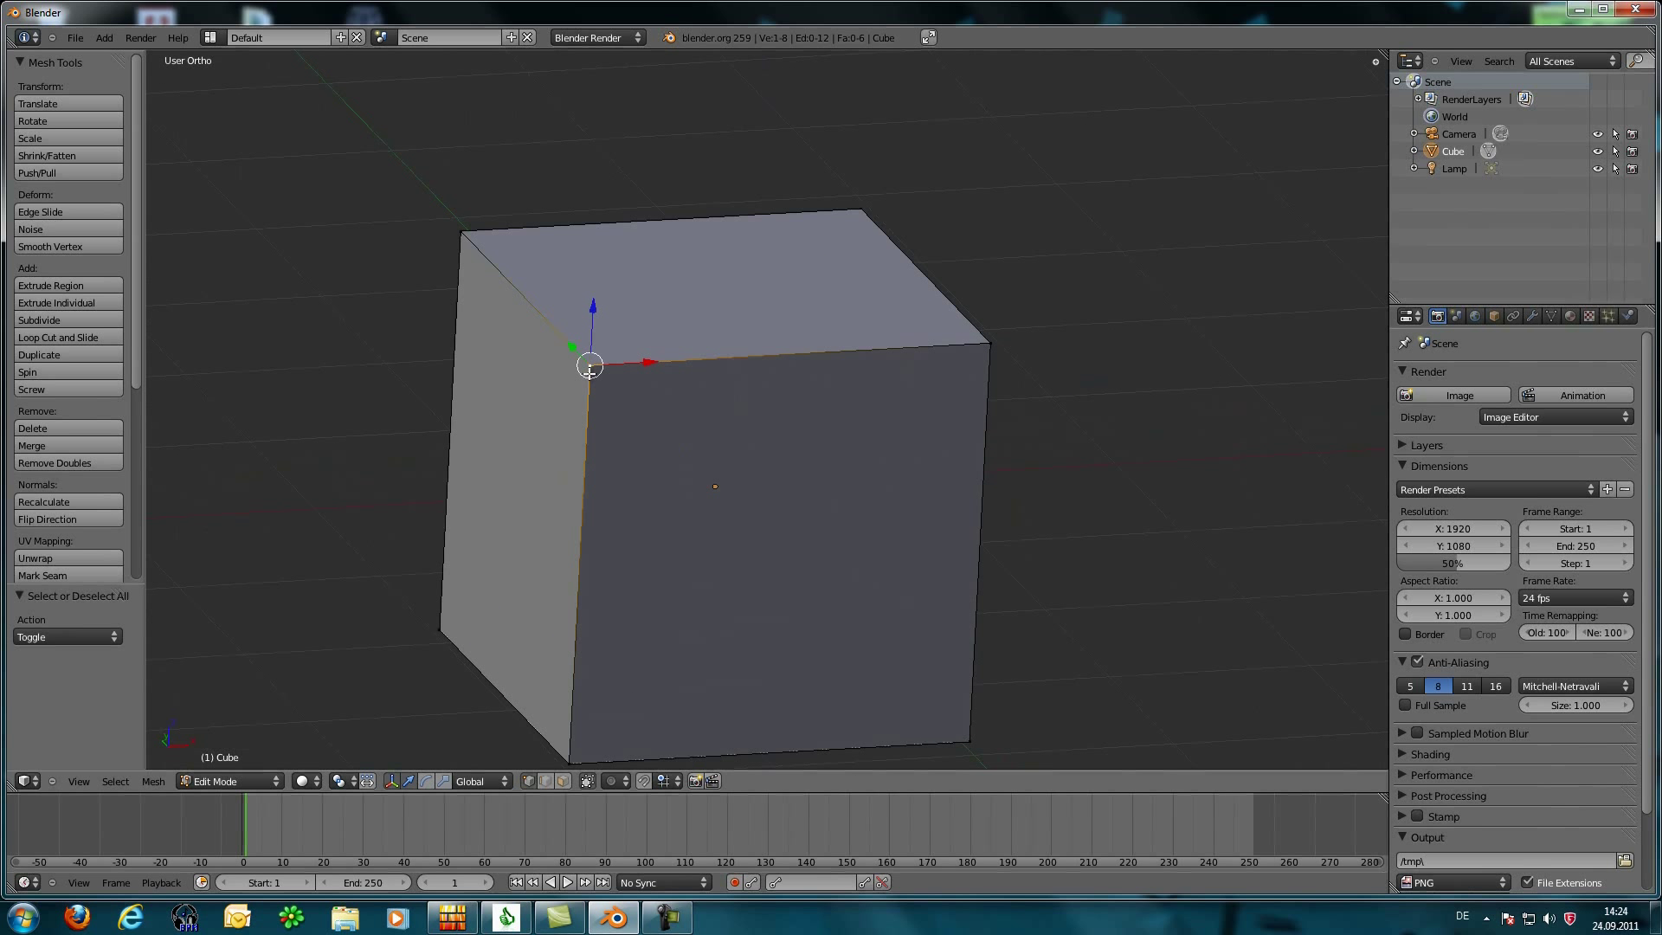
right_click(987, 345)
right_click(858, 205)
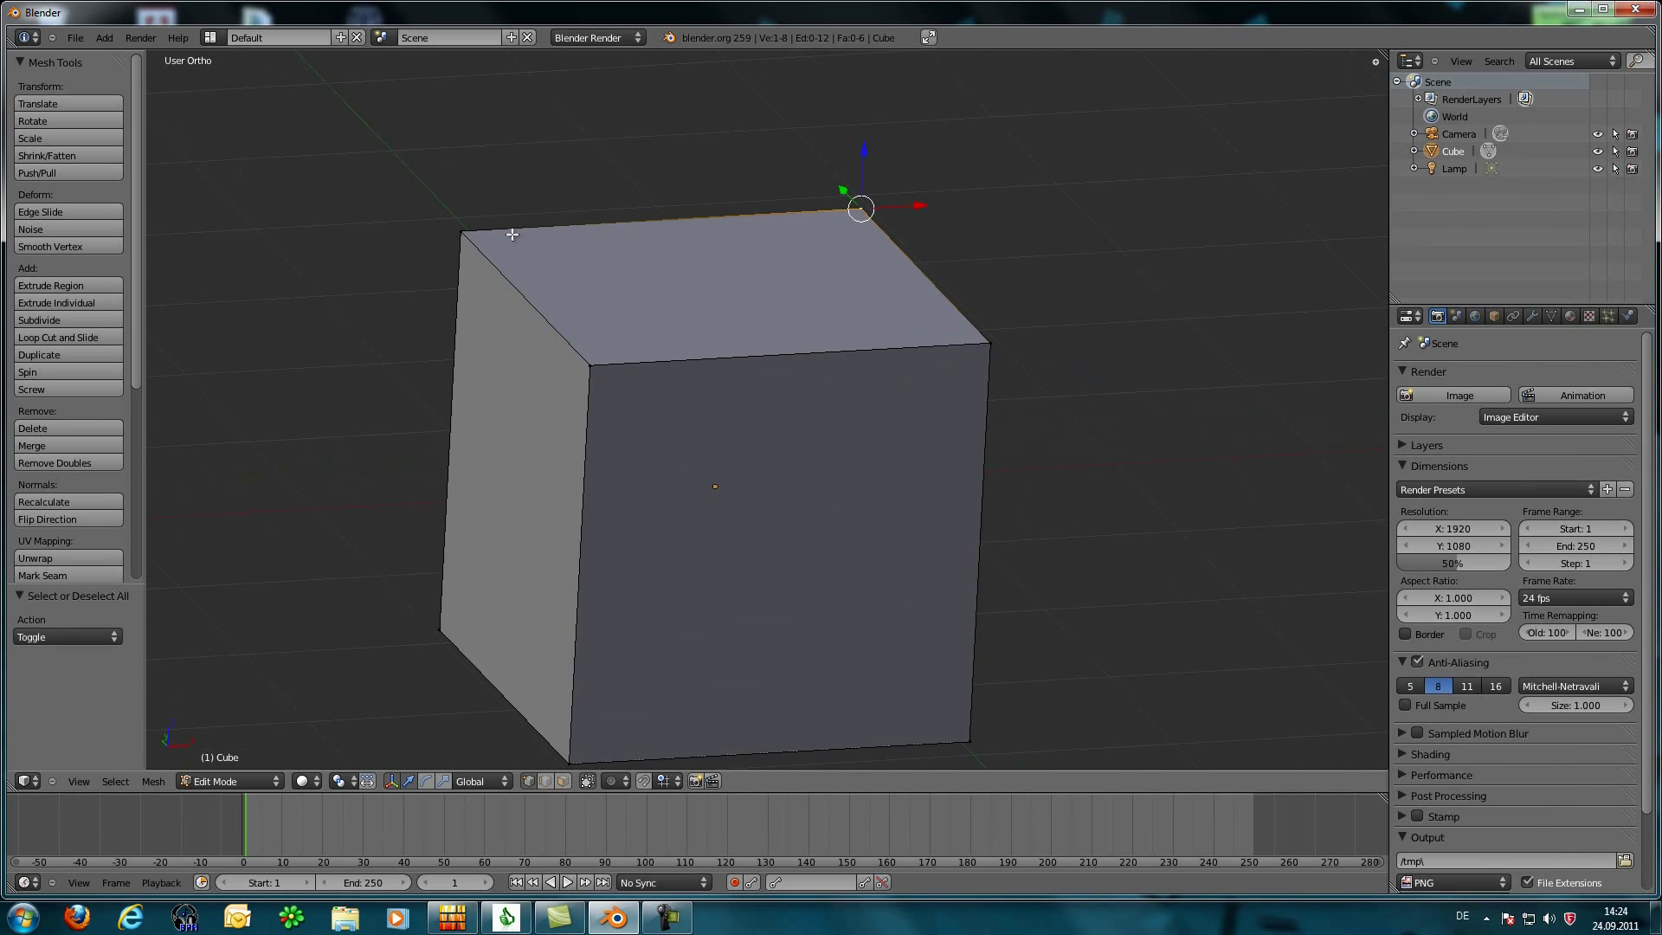
right_click(459, 228)
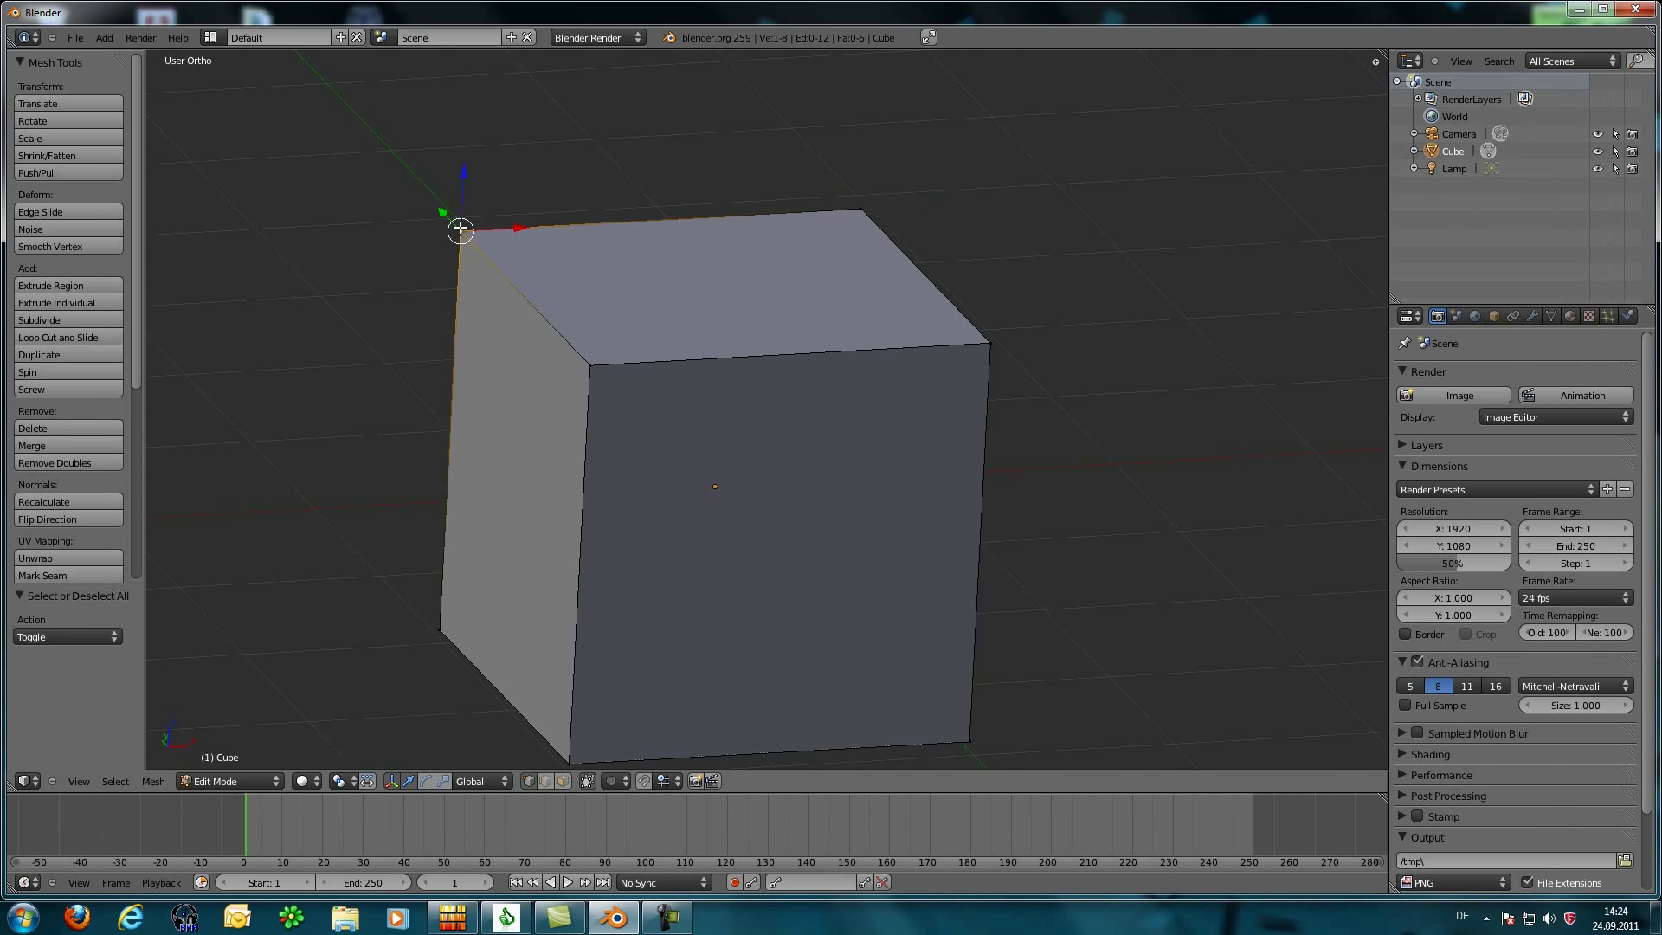
right_click(865, 209, "shift")
right_click(980, 339, "shift")
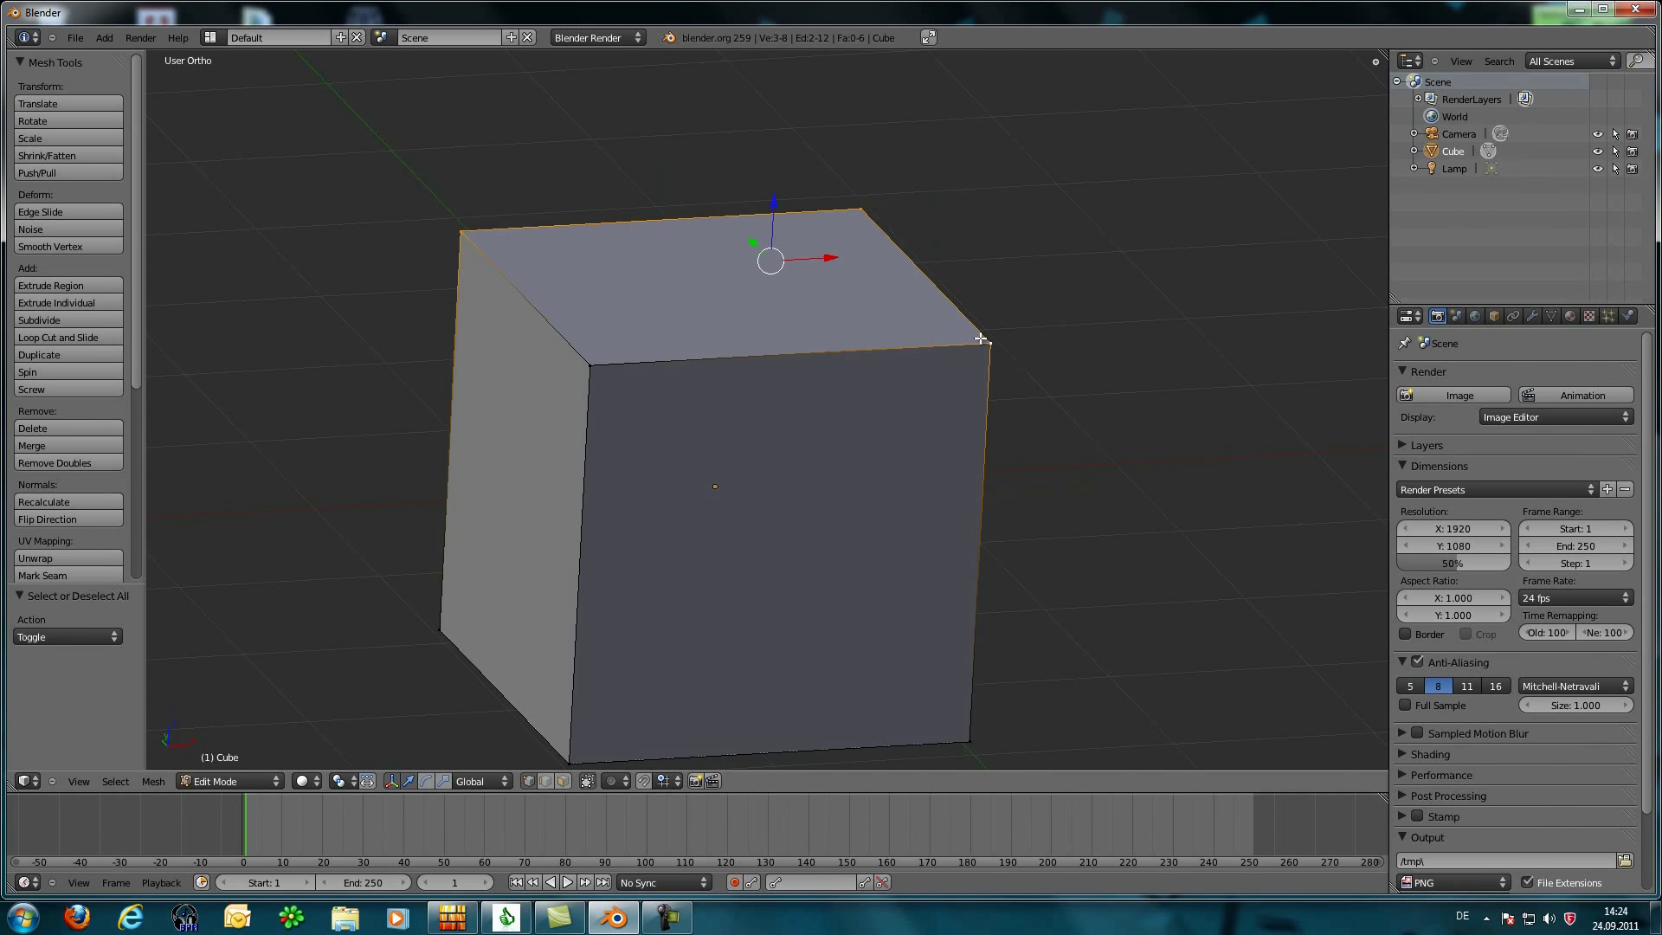
right_click(591, 365, "shift")
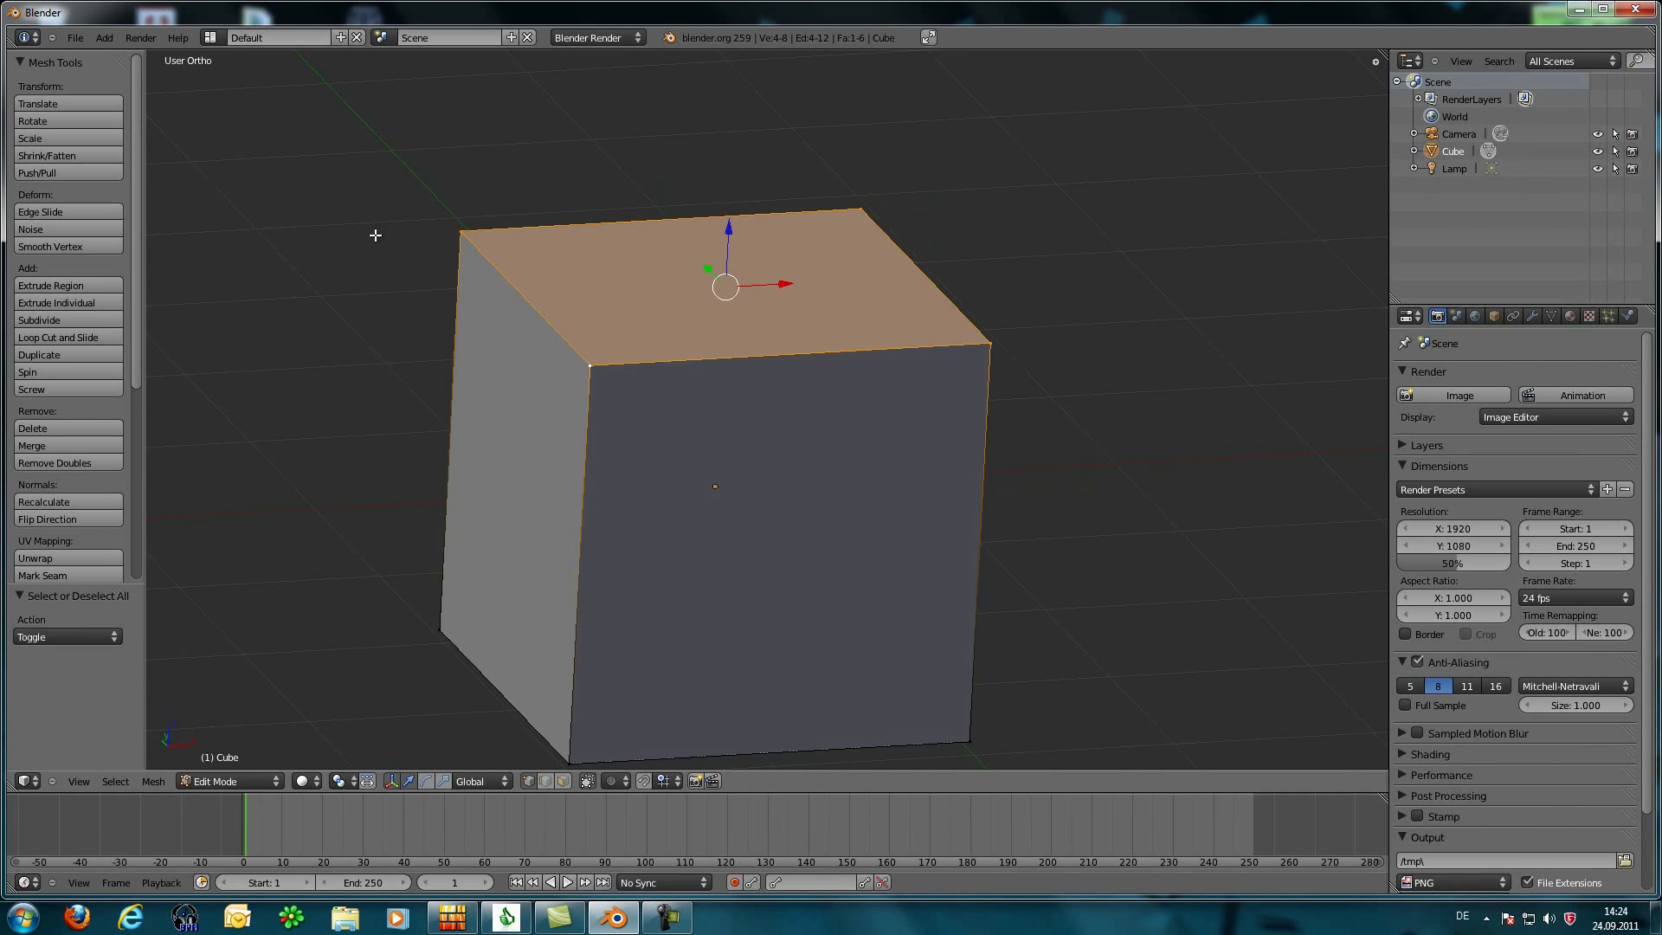
Step: Box-select the top face's four vertices, then deselect all
key("a")
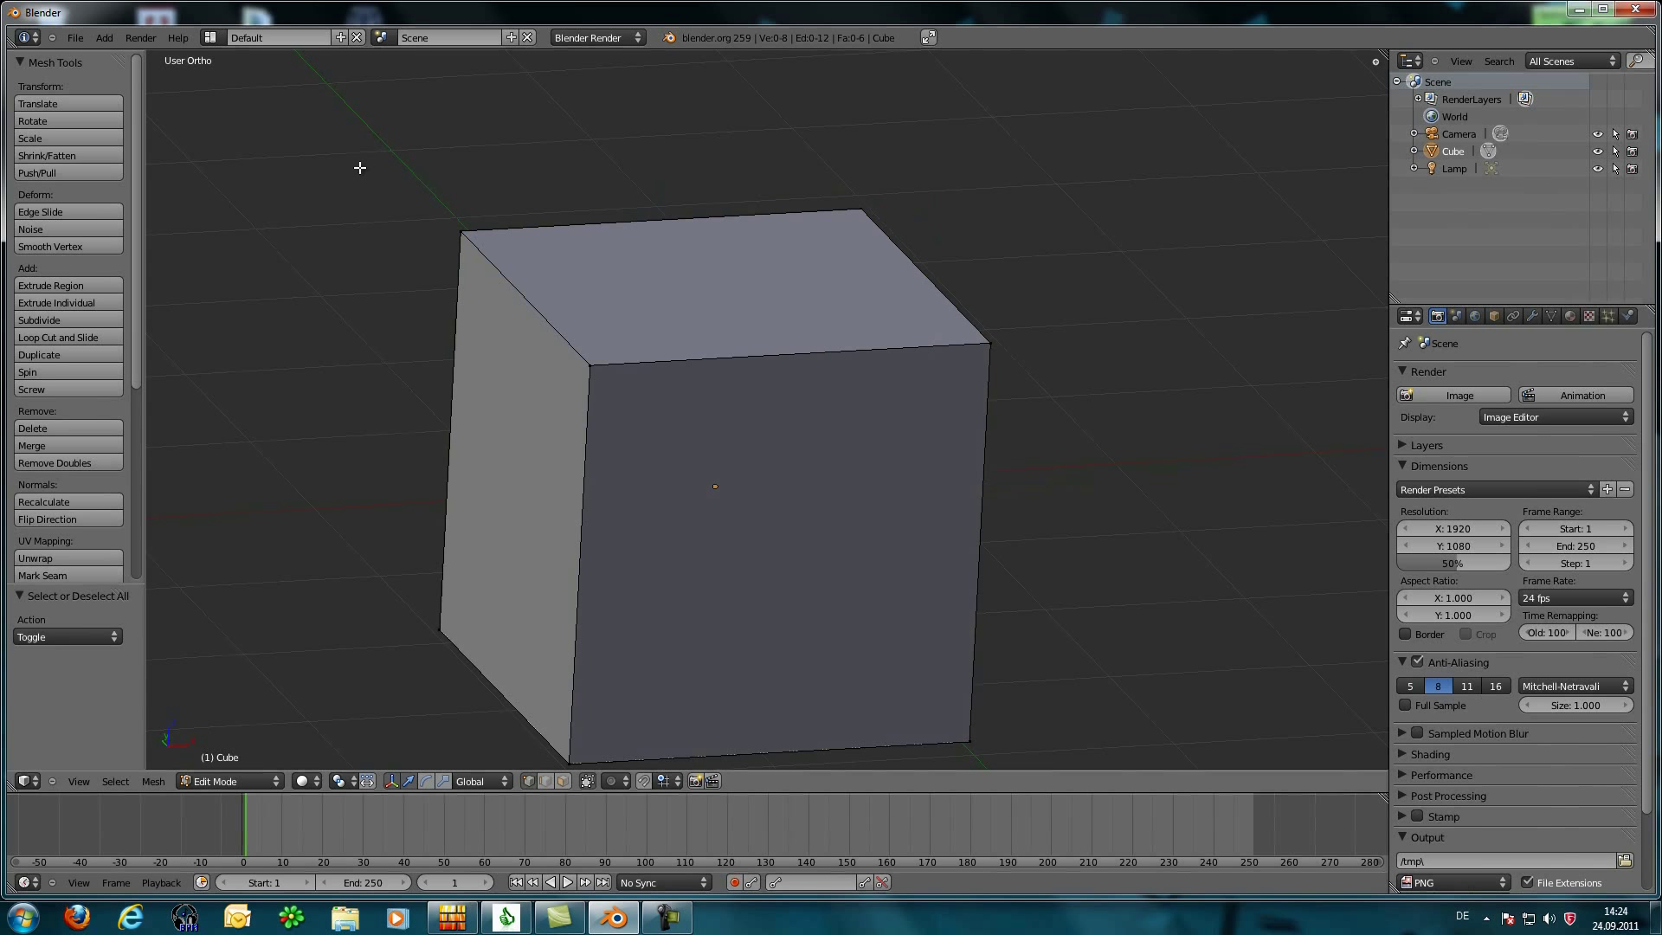
key("b")
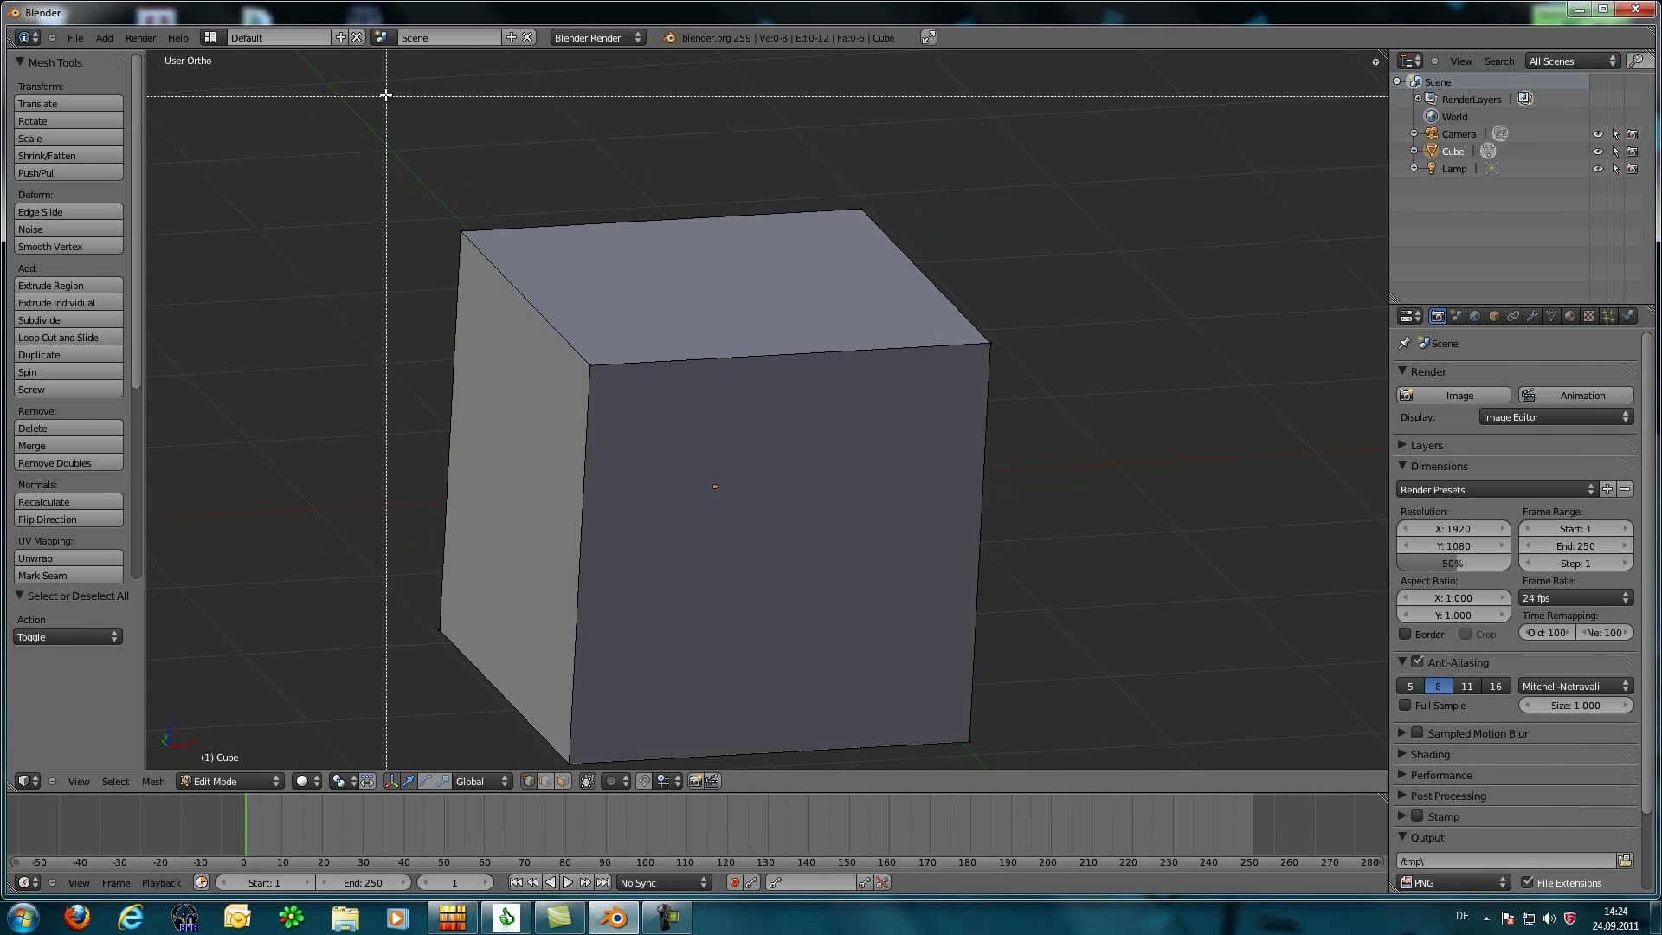
key("Escape")
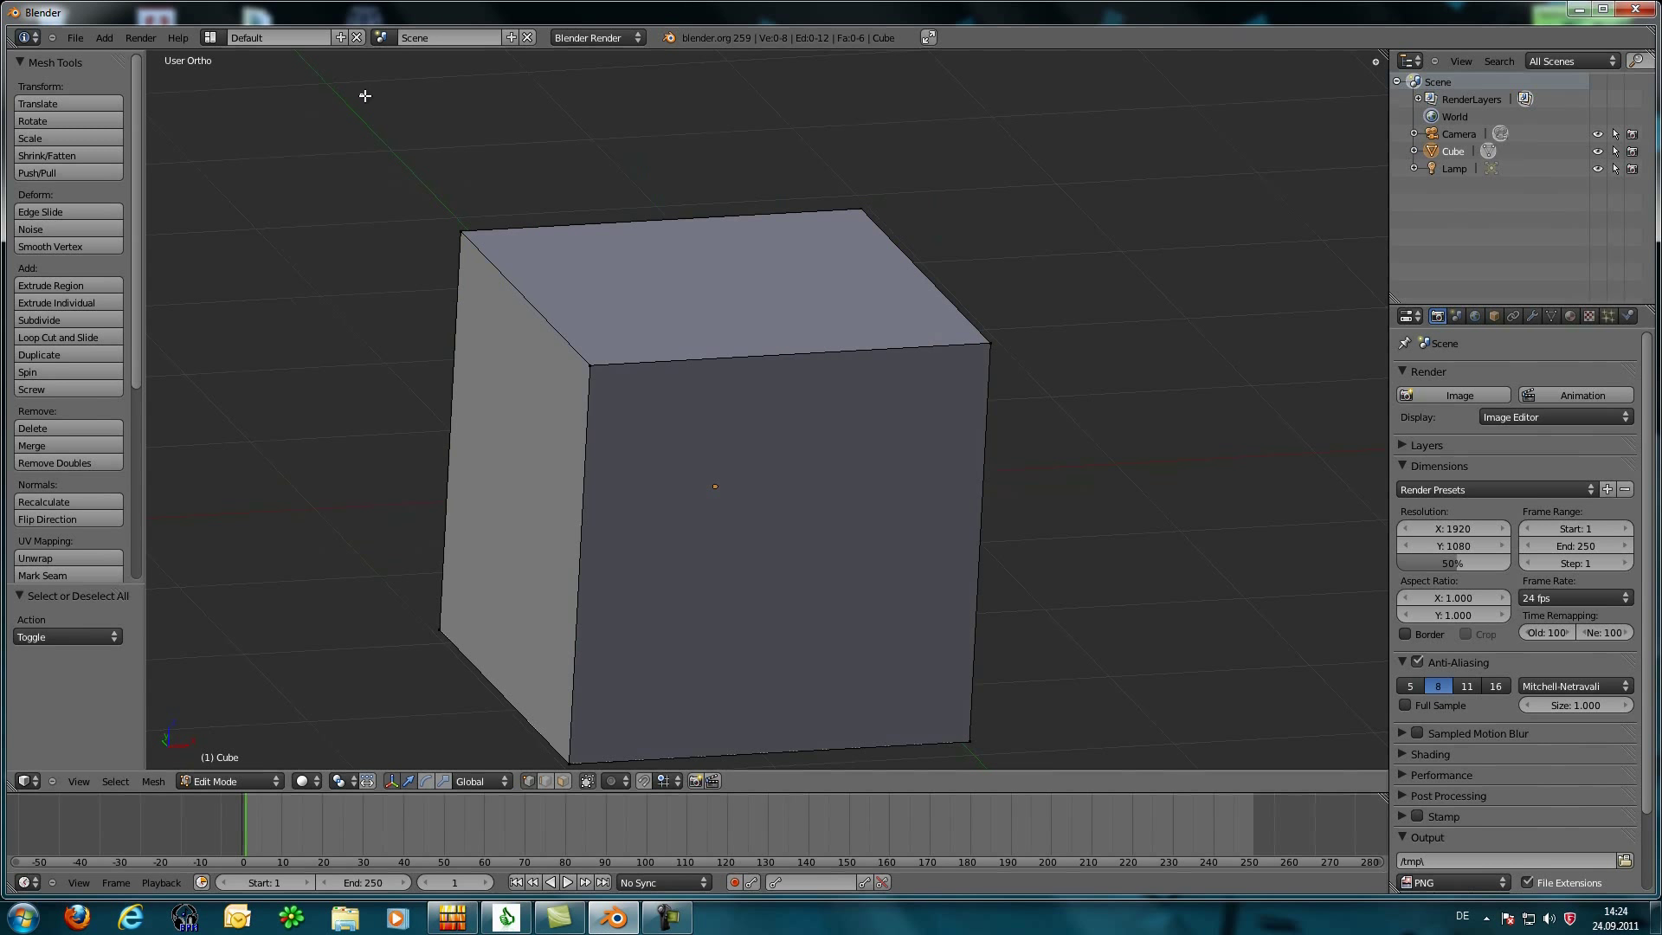
left_click_drag(364, 95, 1137, 425)
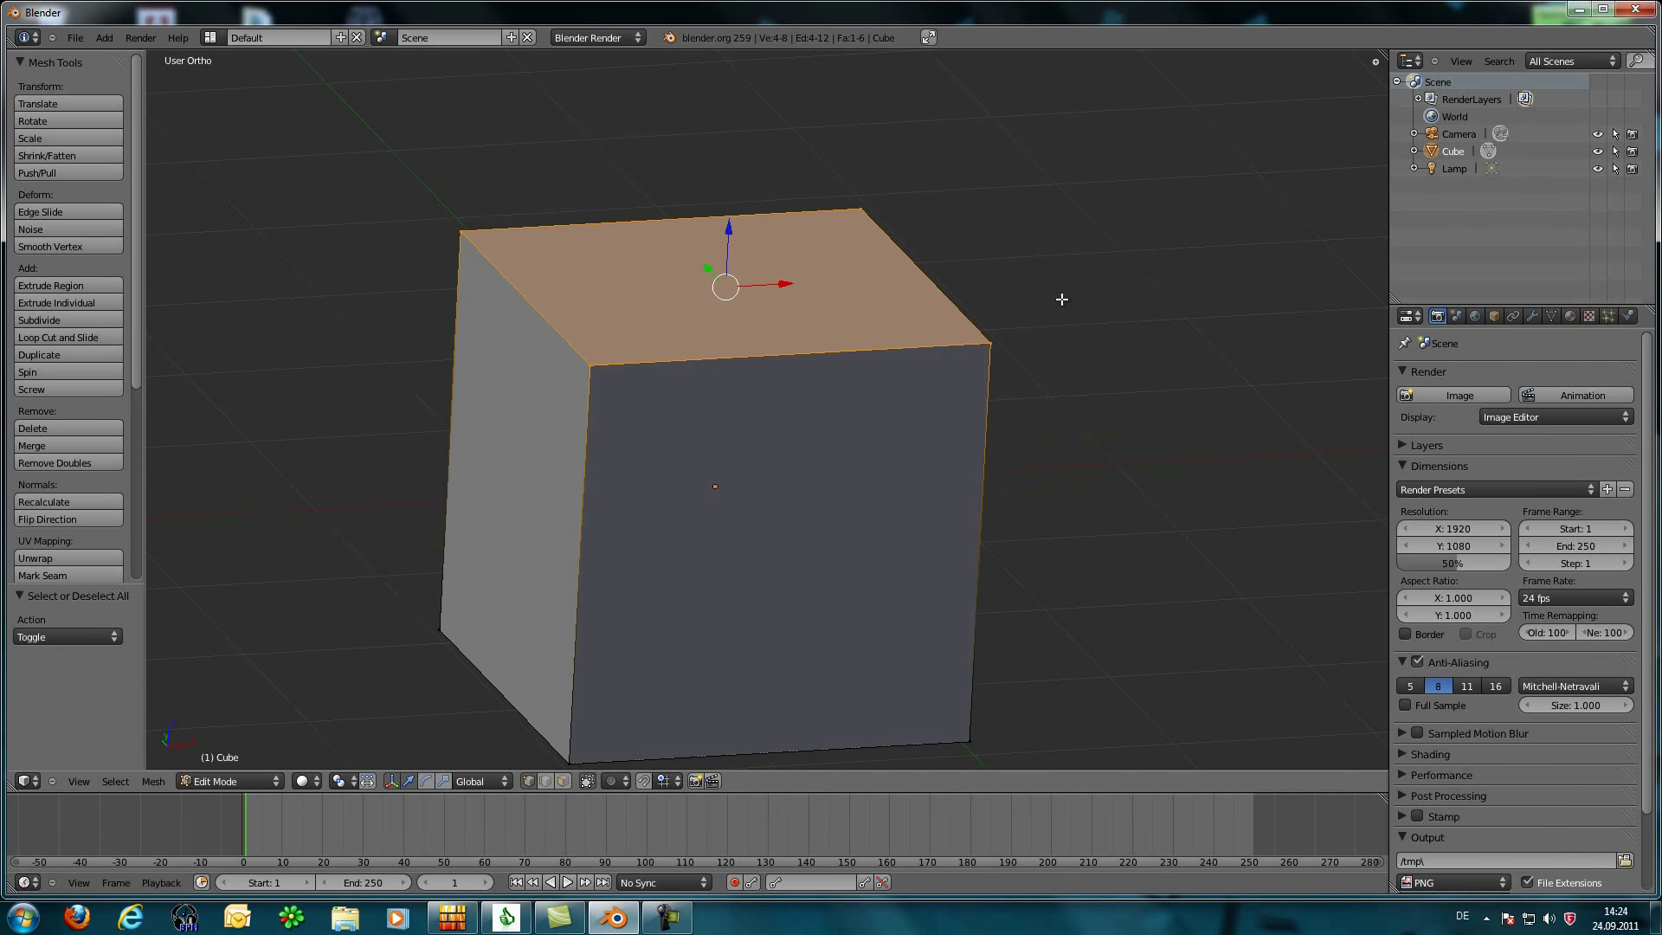
key("a")
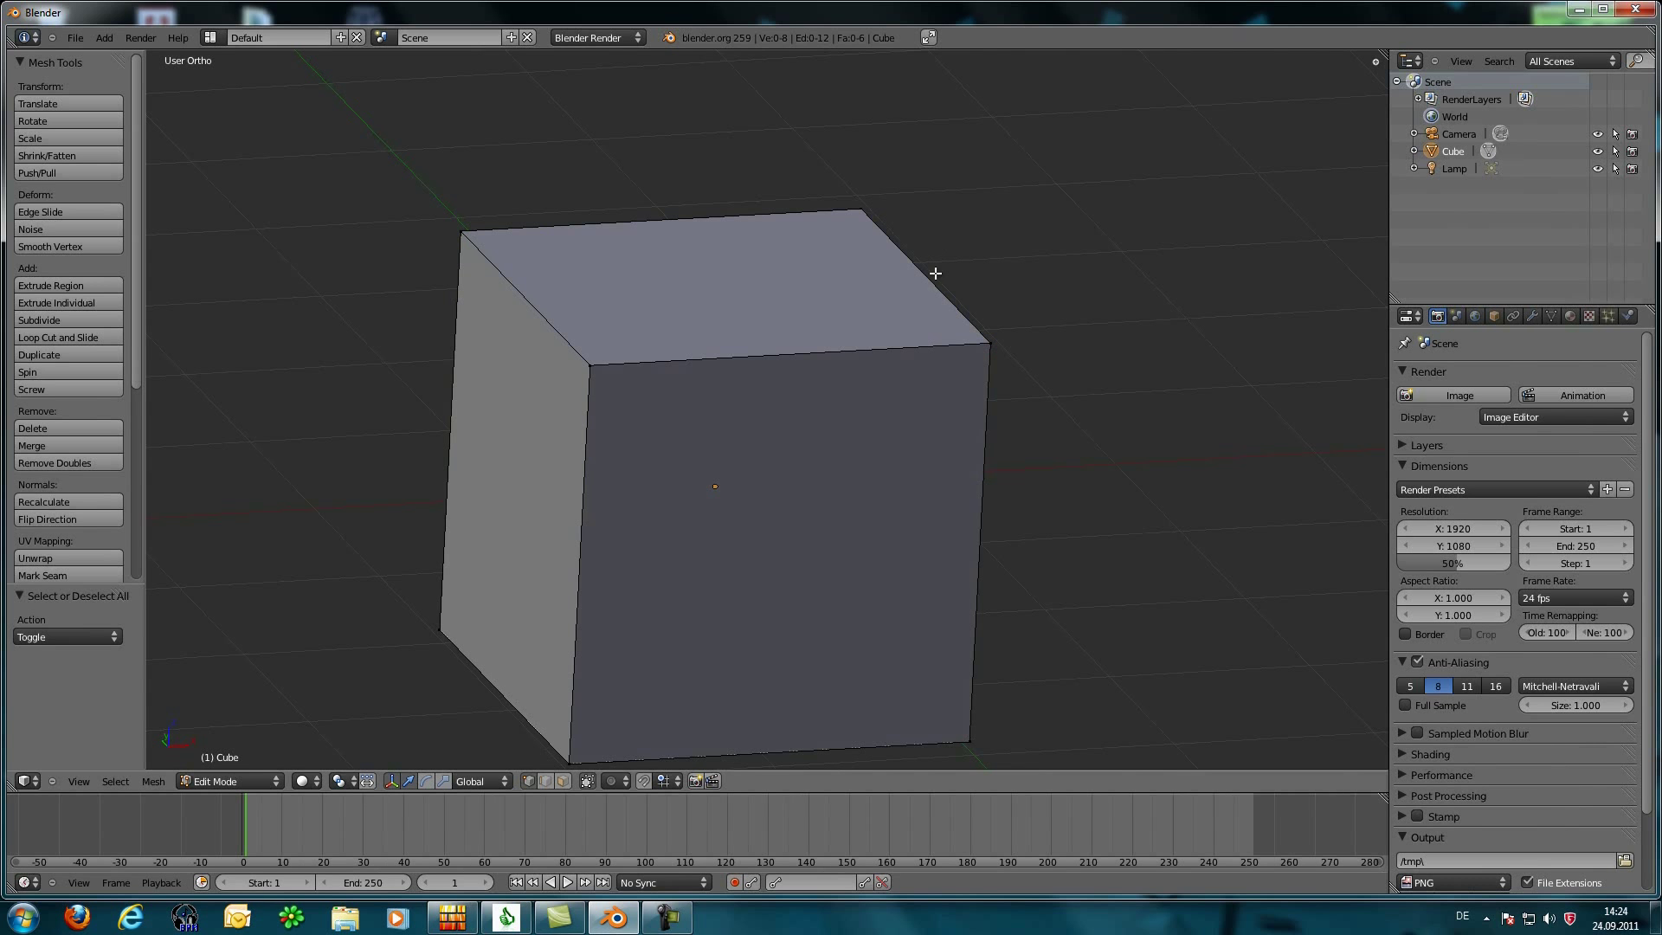
Step: In front view, box-select the vertices on the cube's right edge
middle_click_drag(822, 289, 734, 436)
scroll(758, 318, "down", 4)
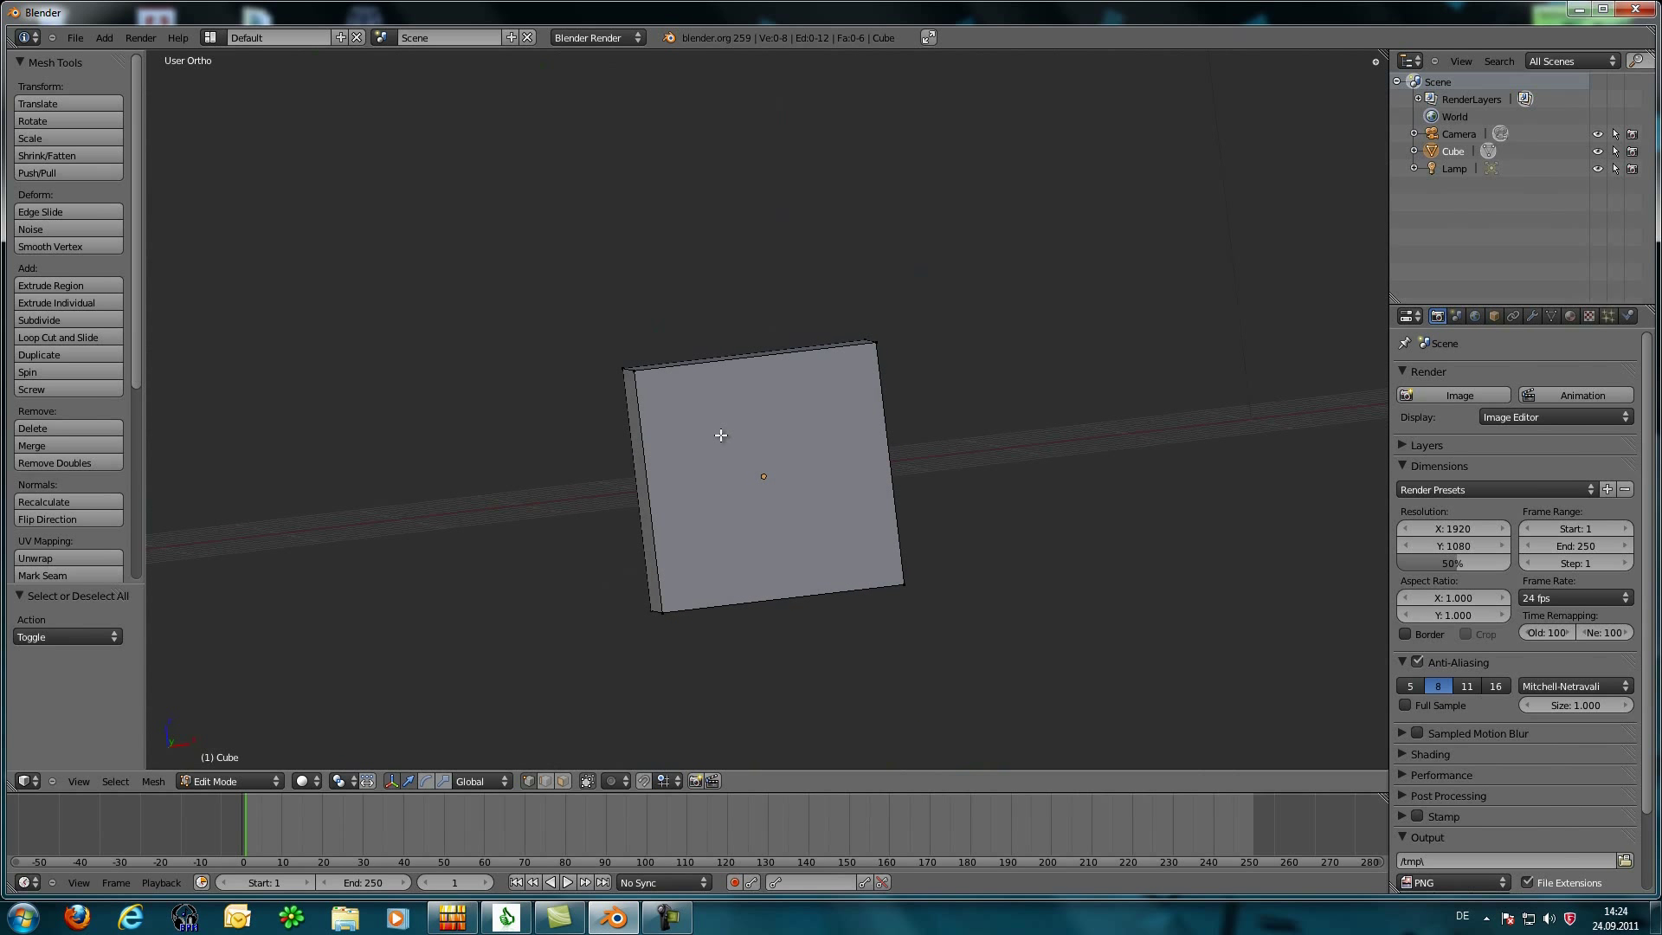
key("KP_1")
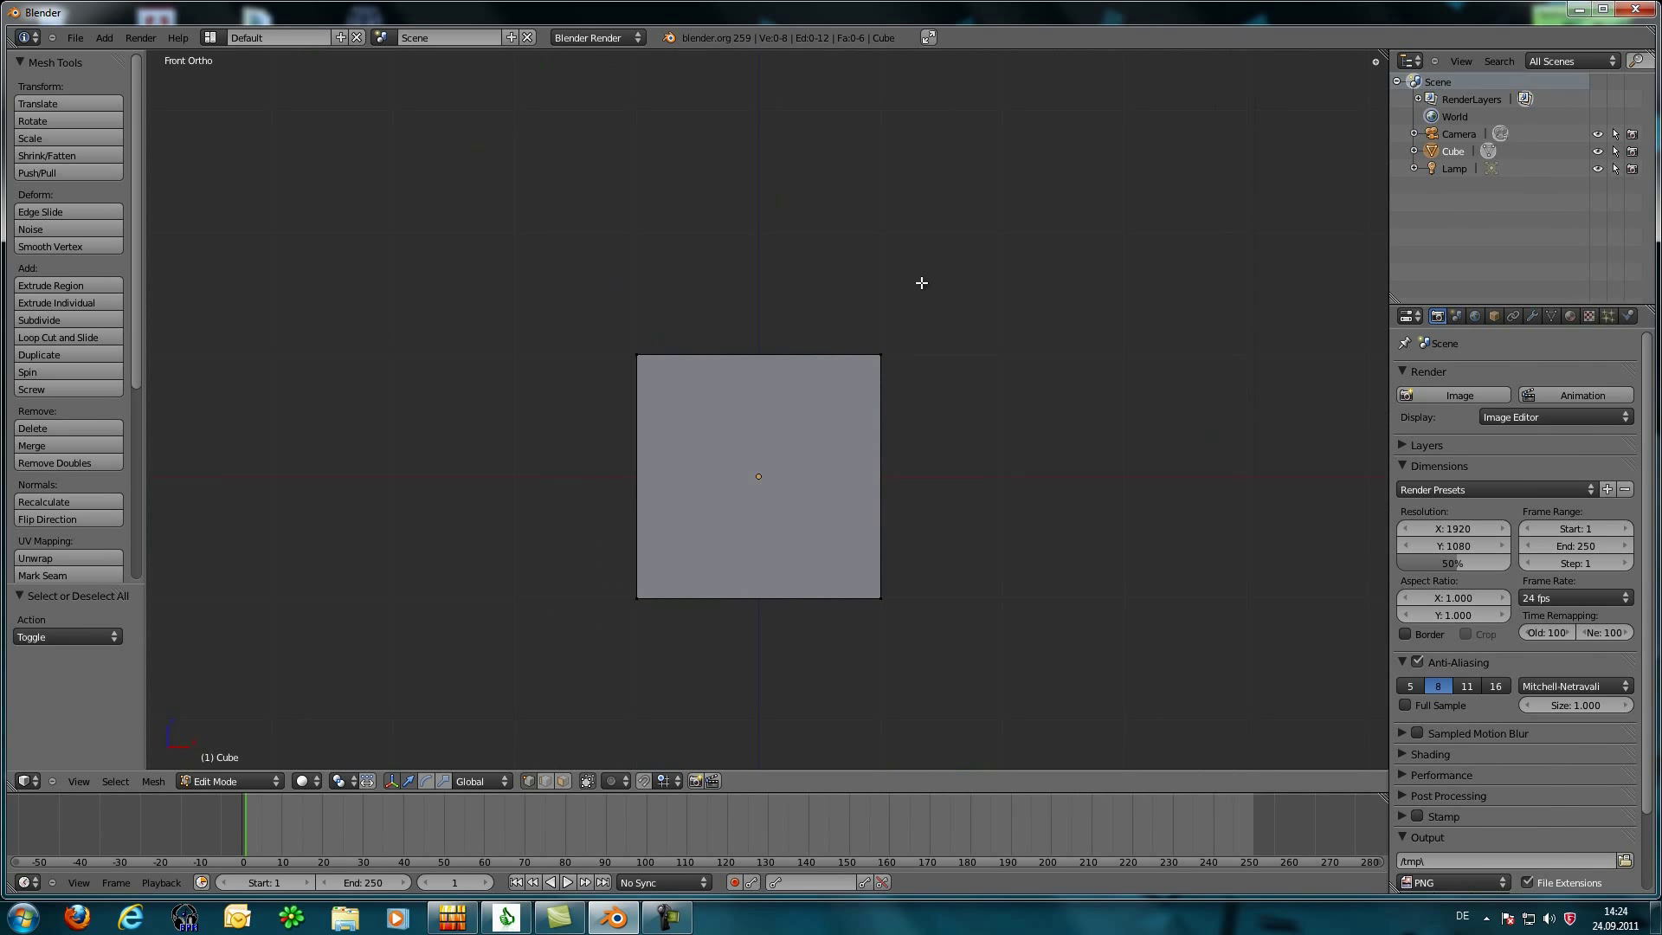
key("b")
left_click_drag(930, 257, 848, 662)
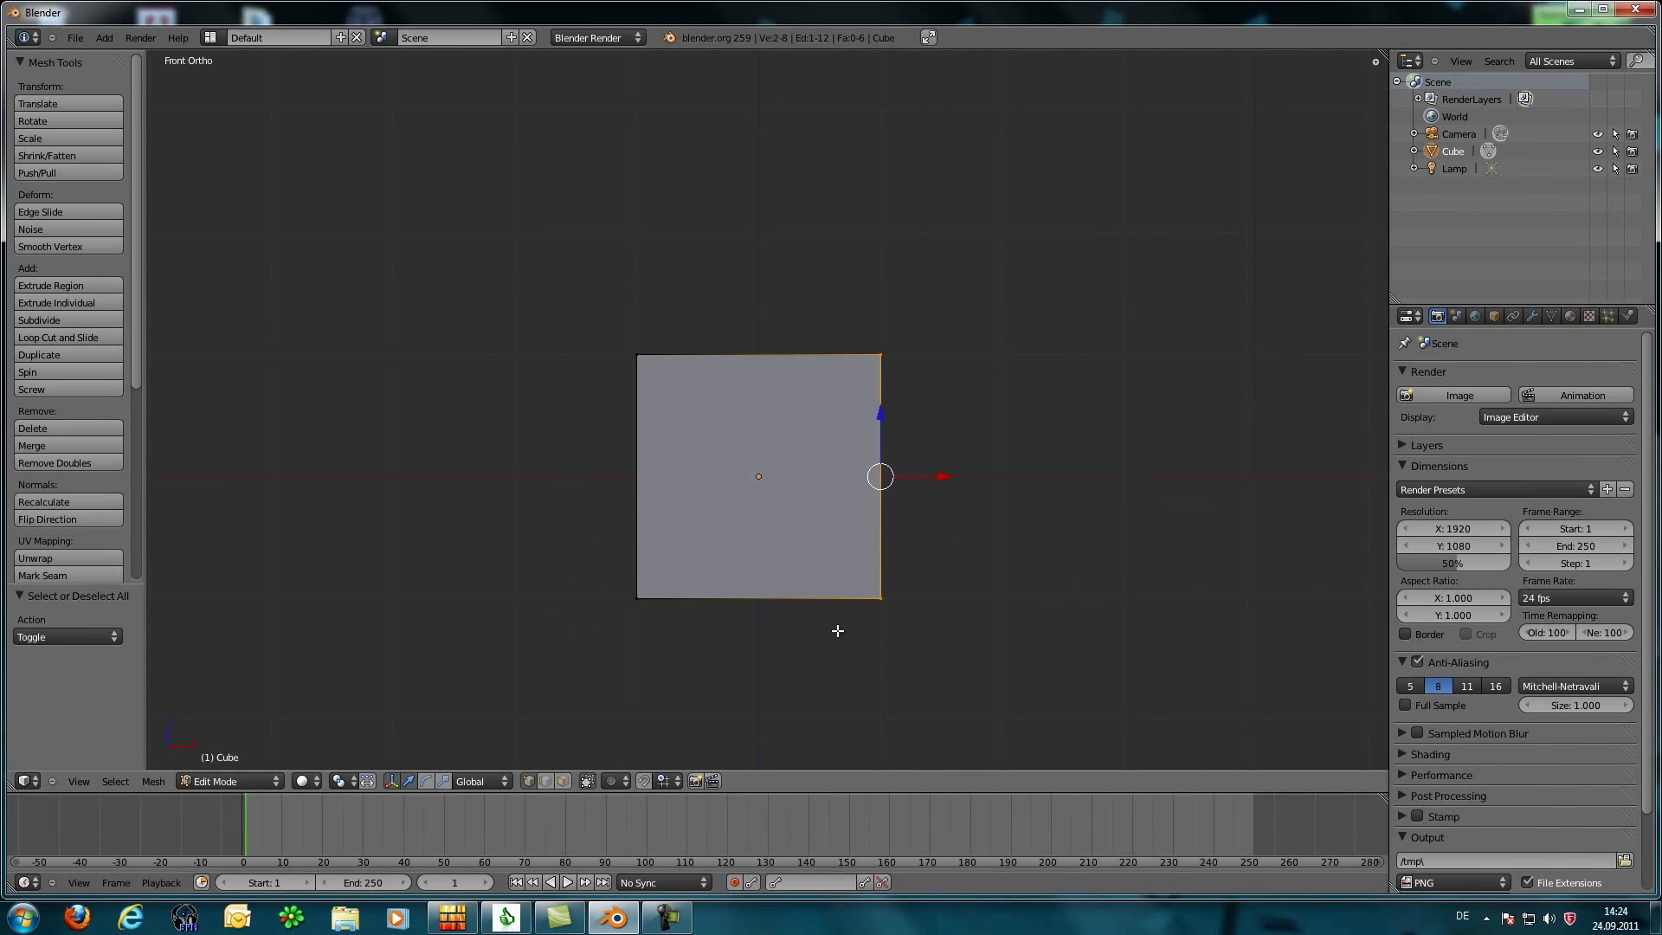
Step: Box-select the cube's right side face and check it from the side
key("KP_6")
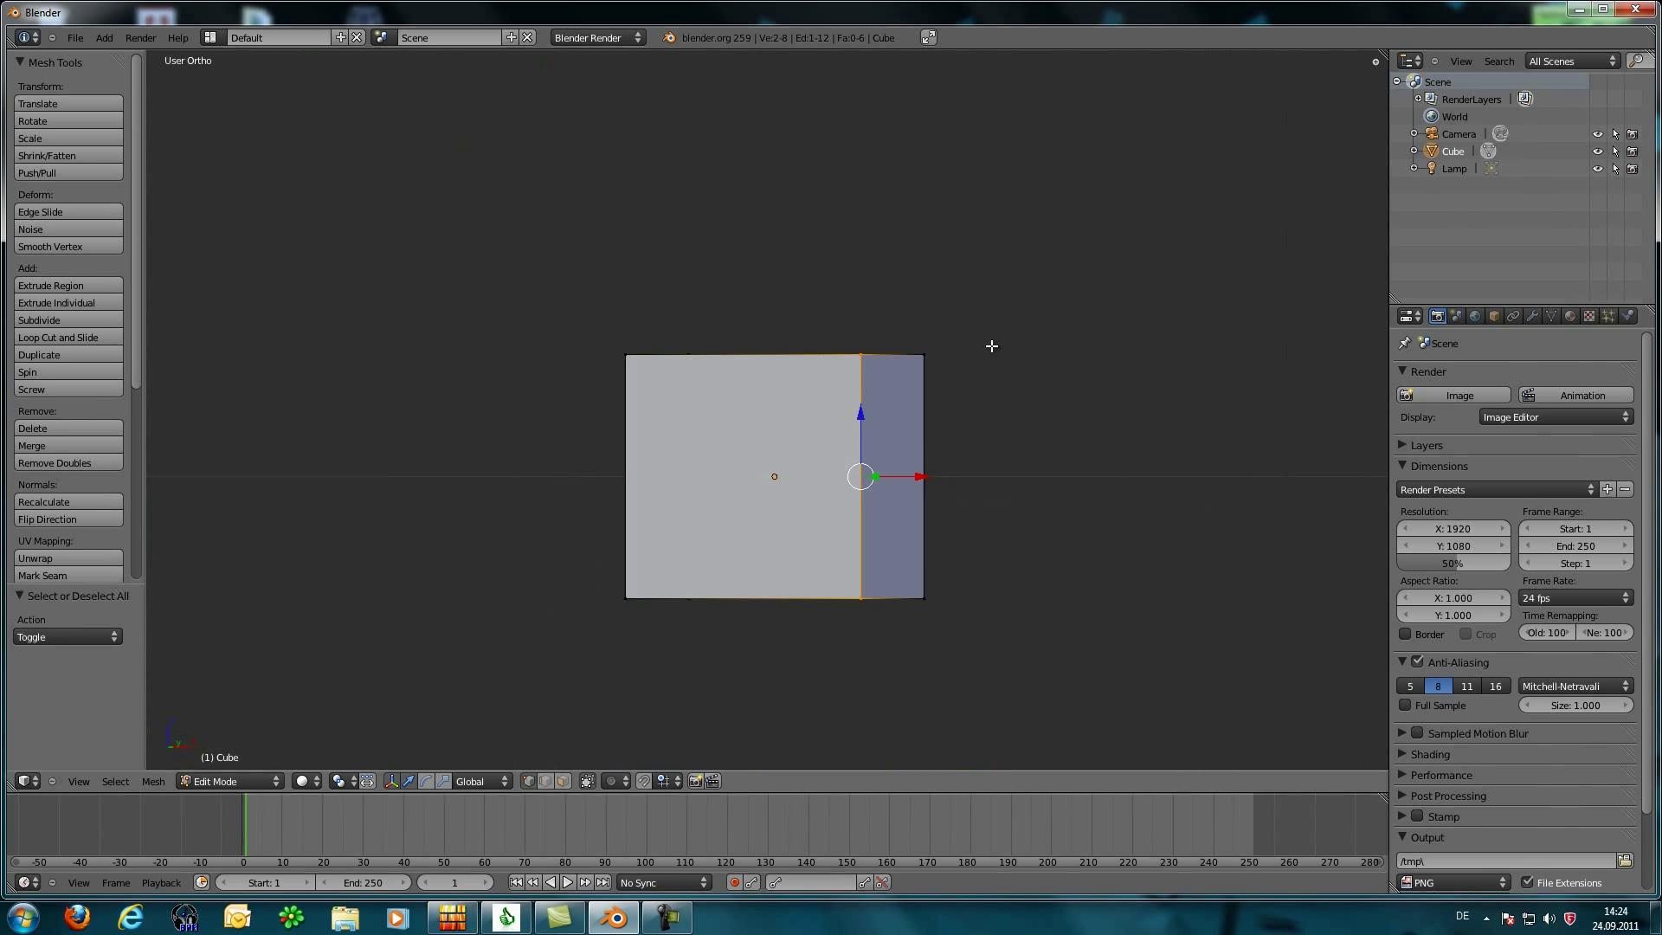
key("b")
left_click_drag(945, 274, 912, 661)
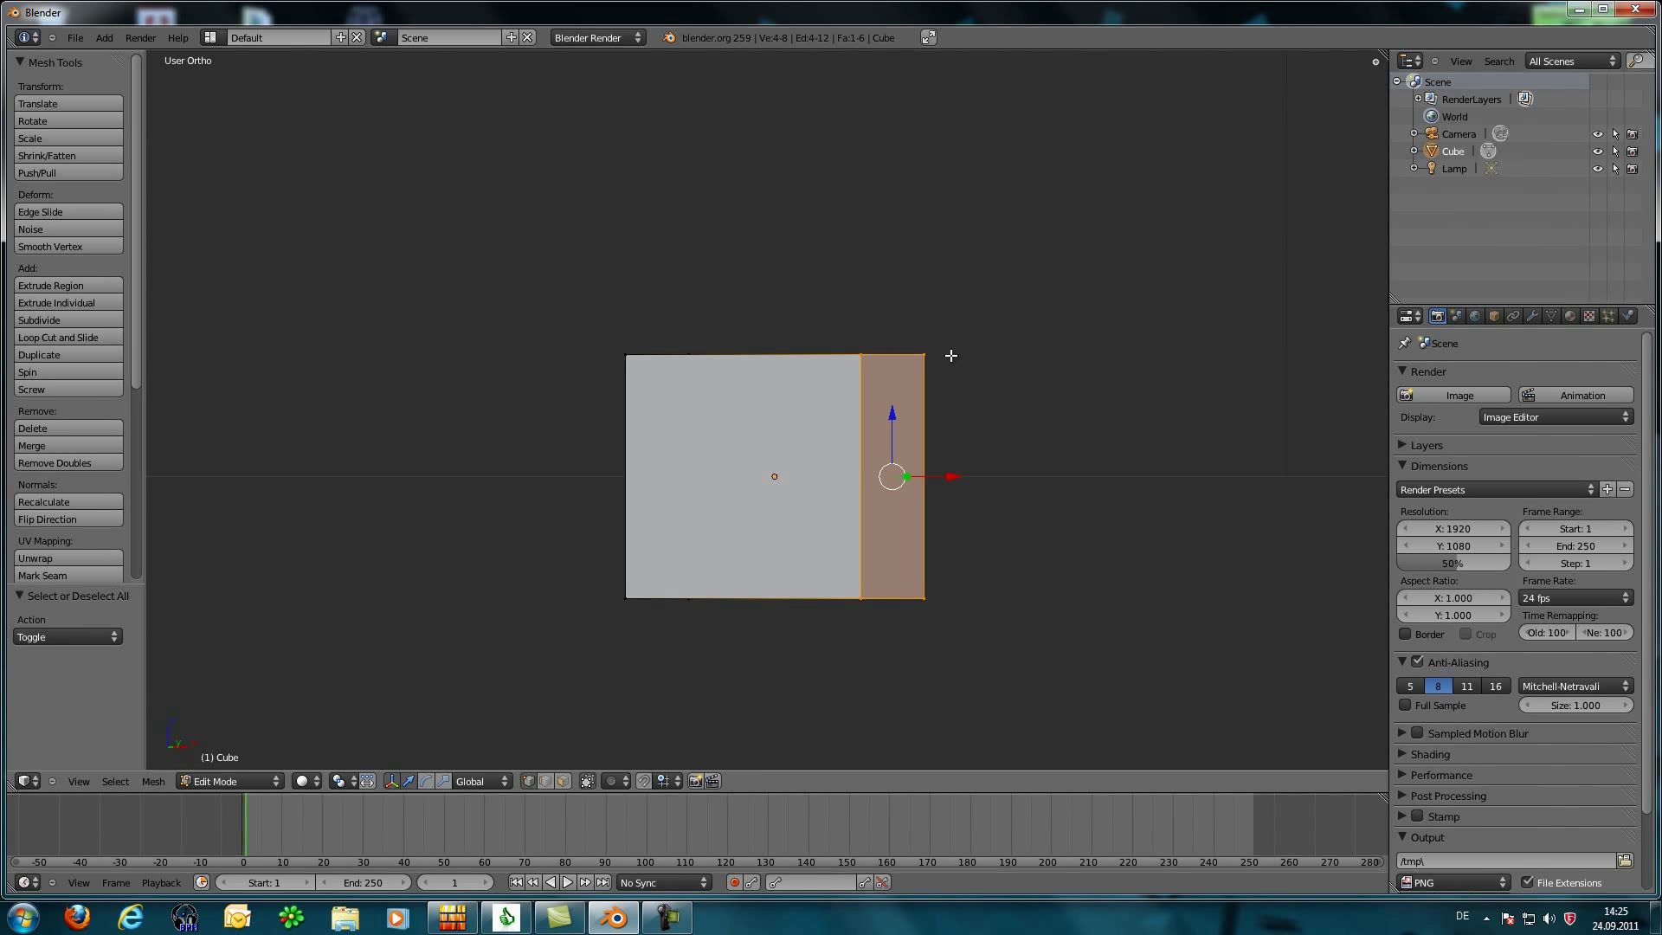
key("KP_4")
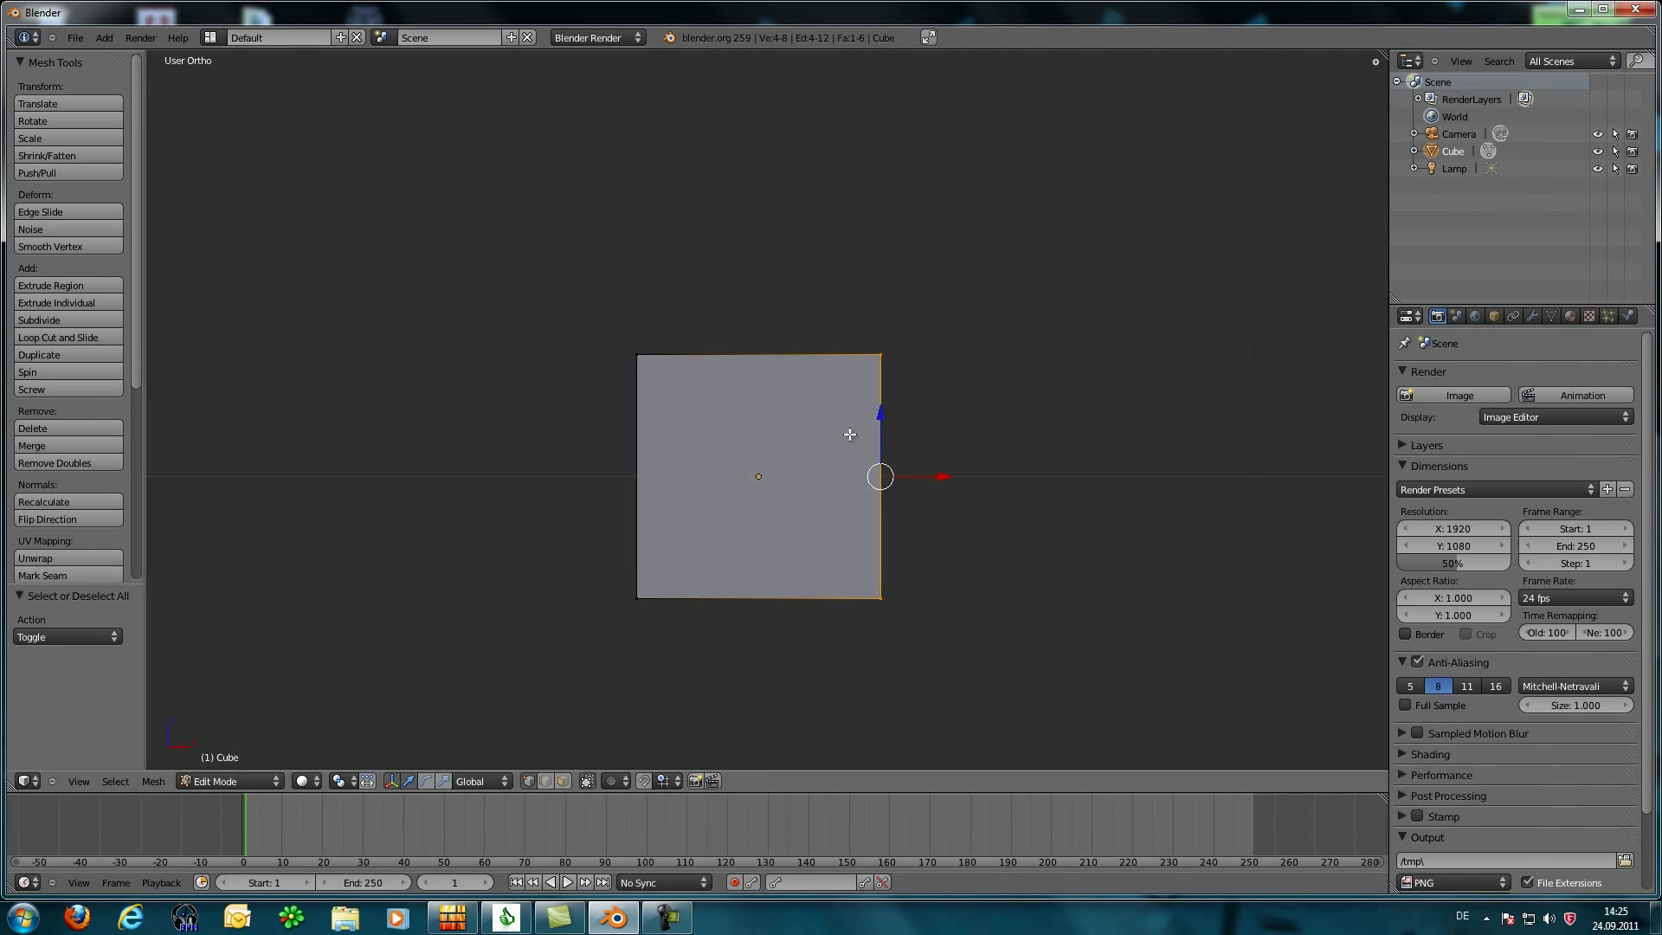
key("KP_6")
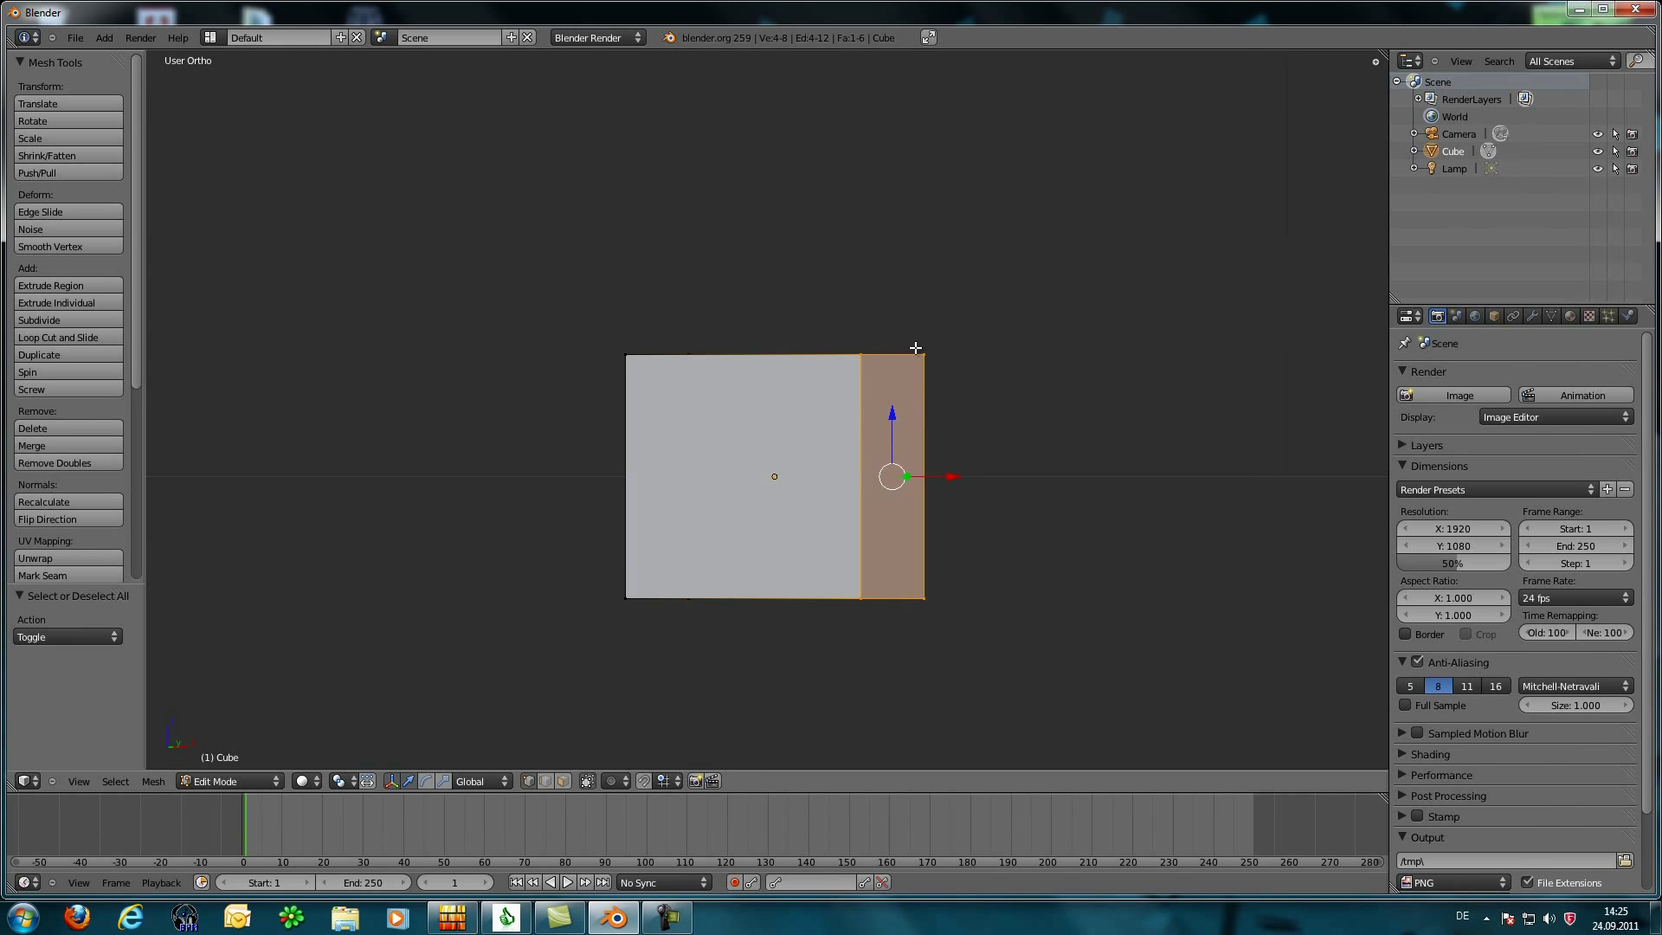
key("KP_4")
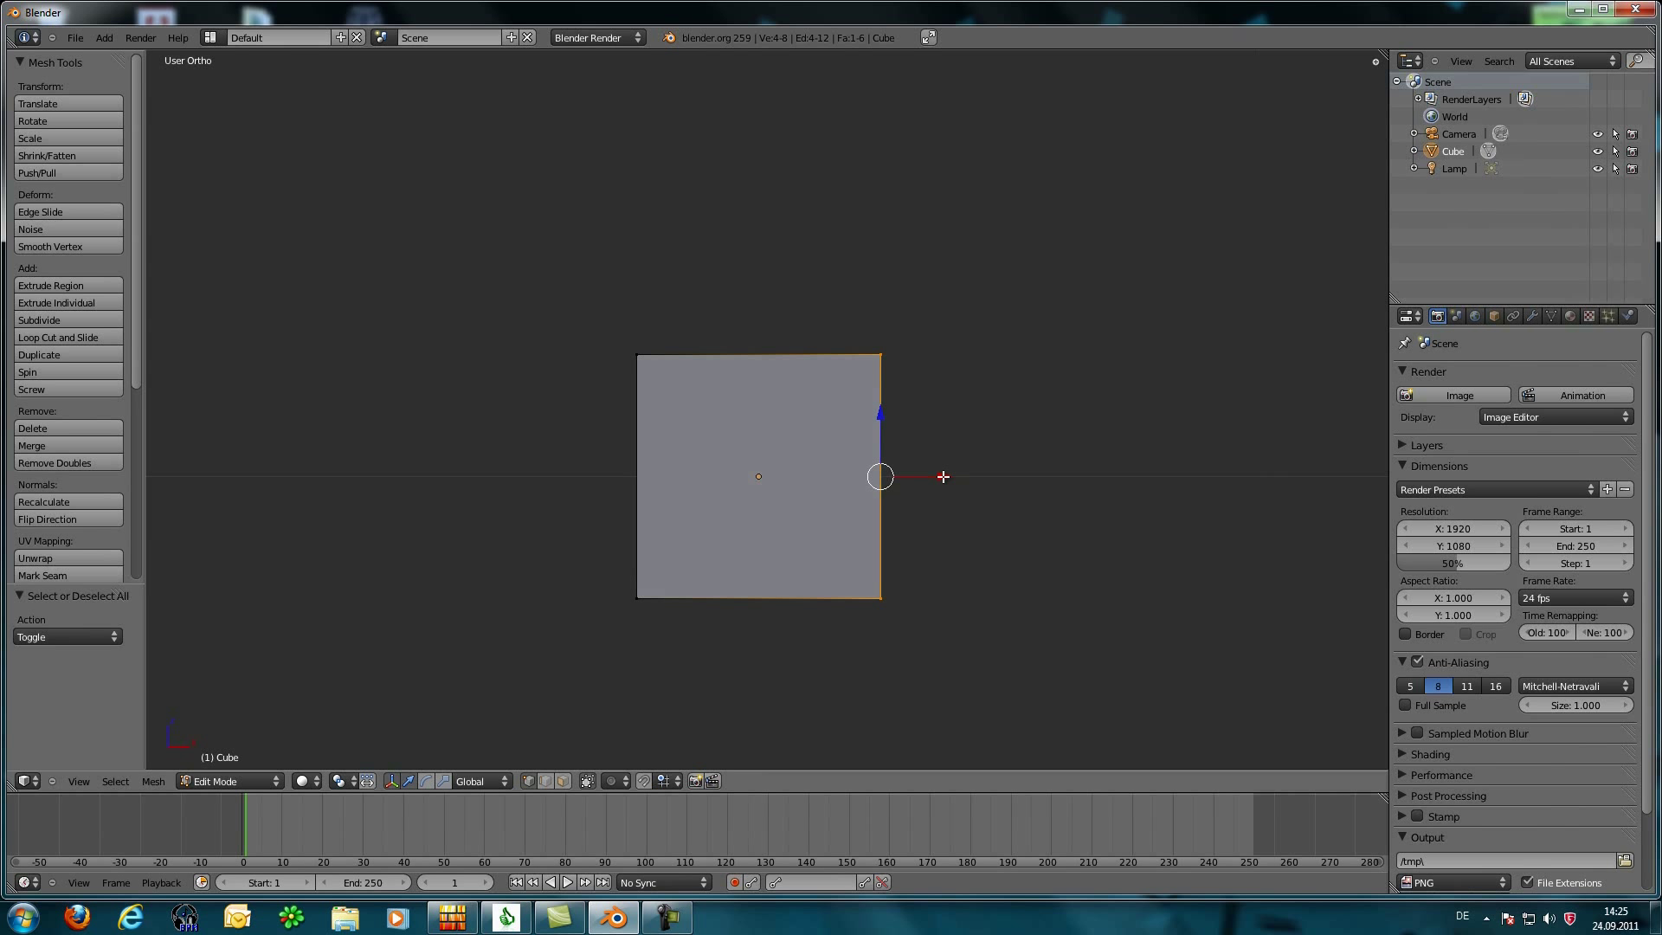
Step: Stretch the right face 2.741 along X, then undo it and deselect all
left_click_drag(944, 476, 1285, 476)
middle_click_drag(1042, 433, 952, 364)
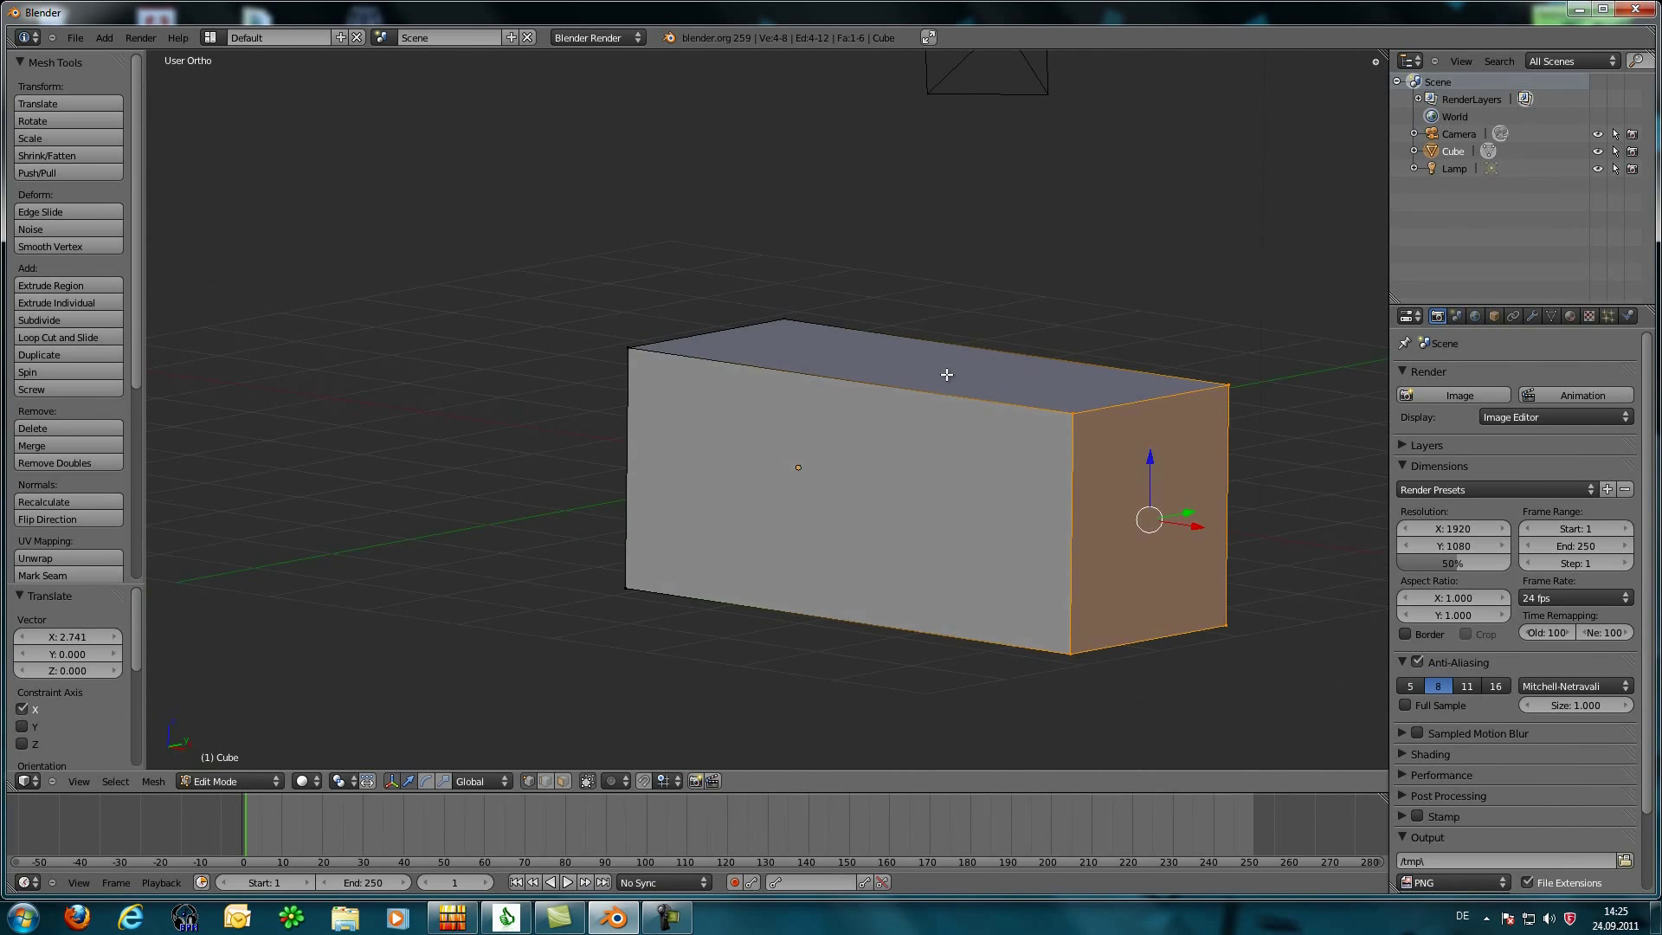
key("KP_1")
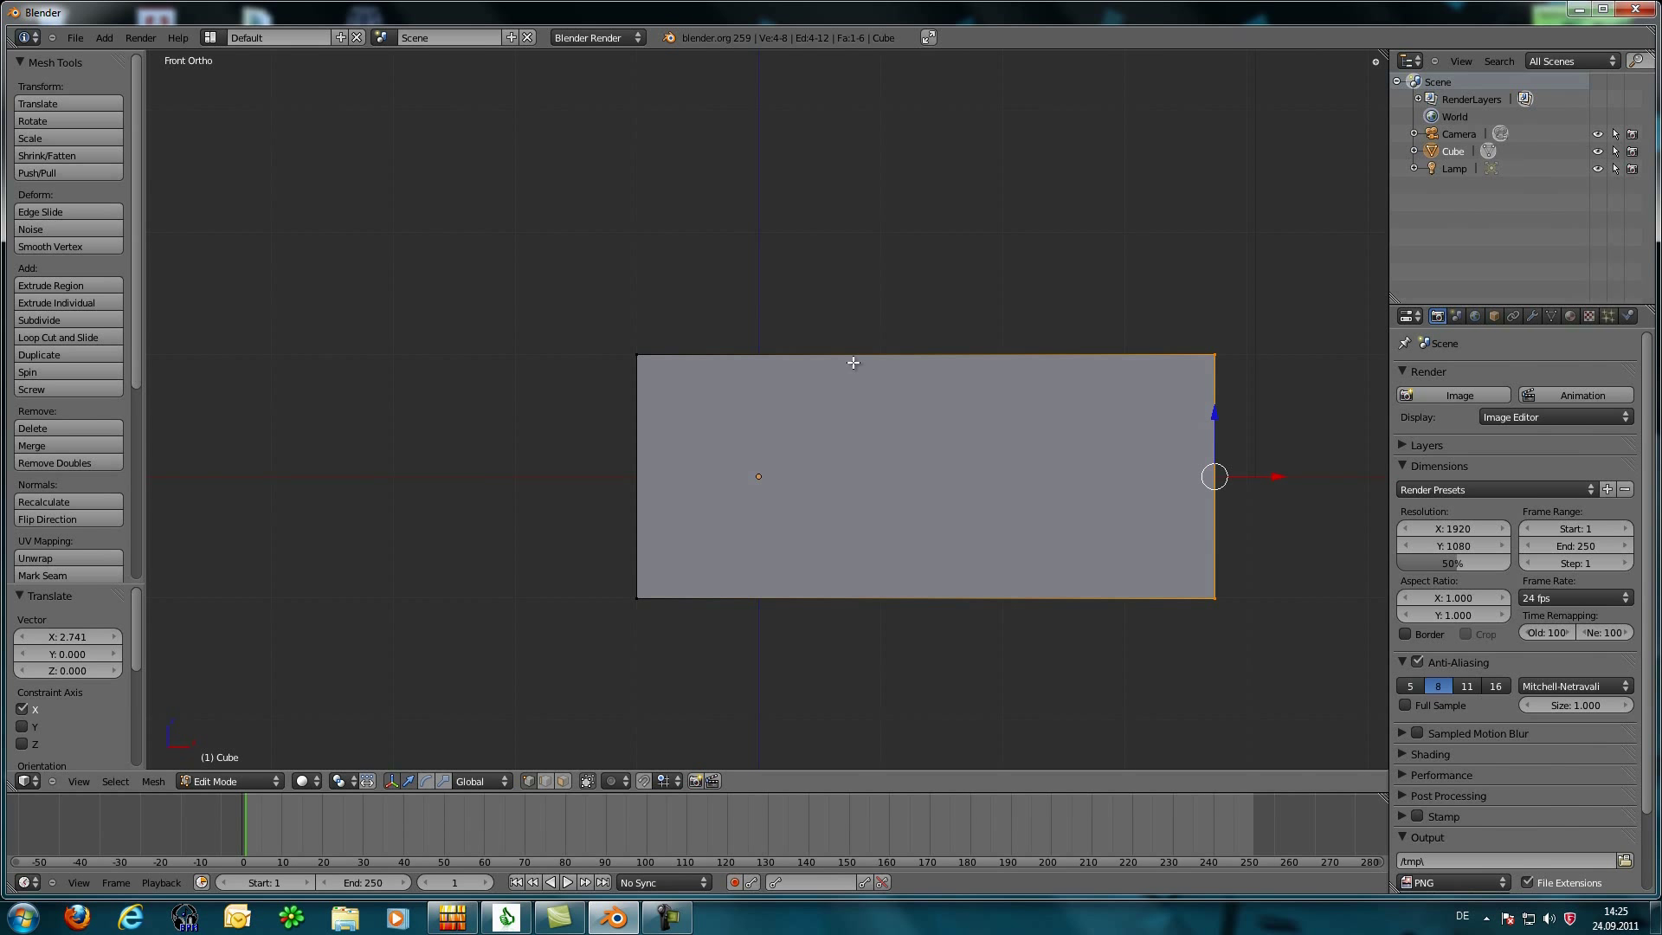
key("ctrl+z")
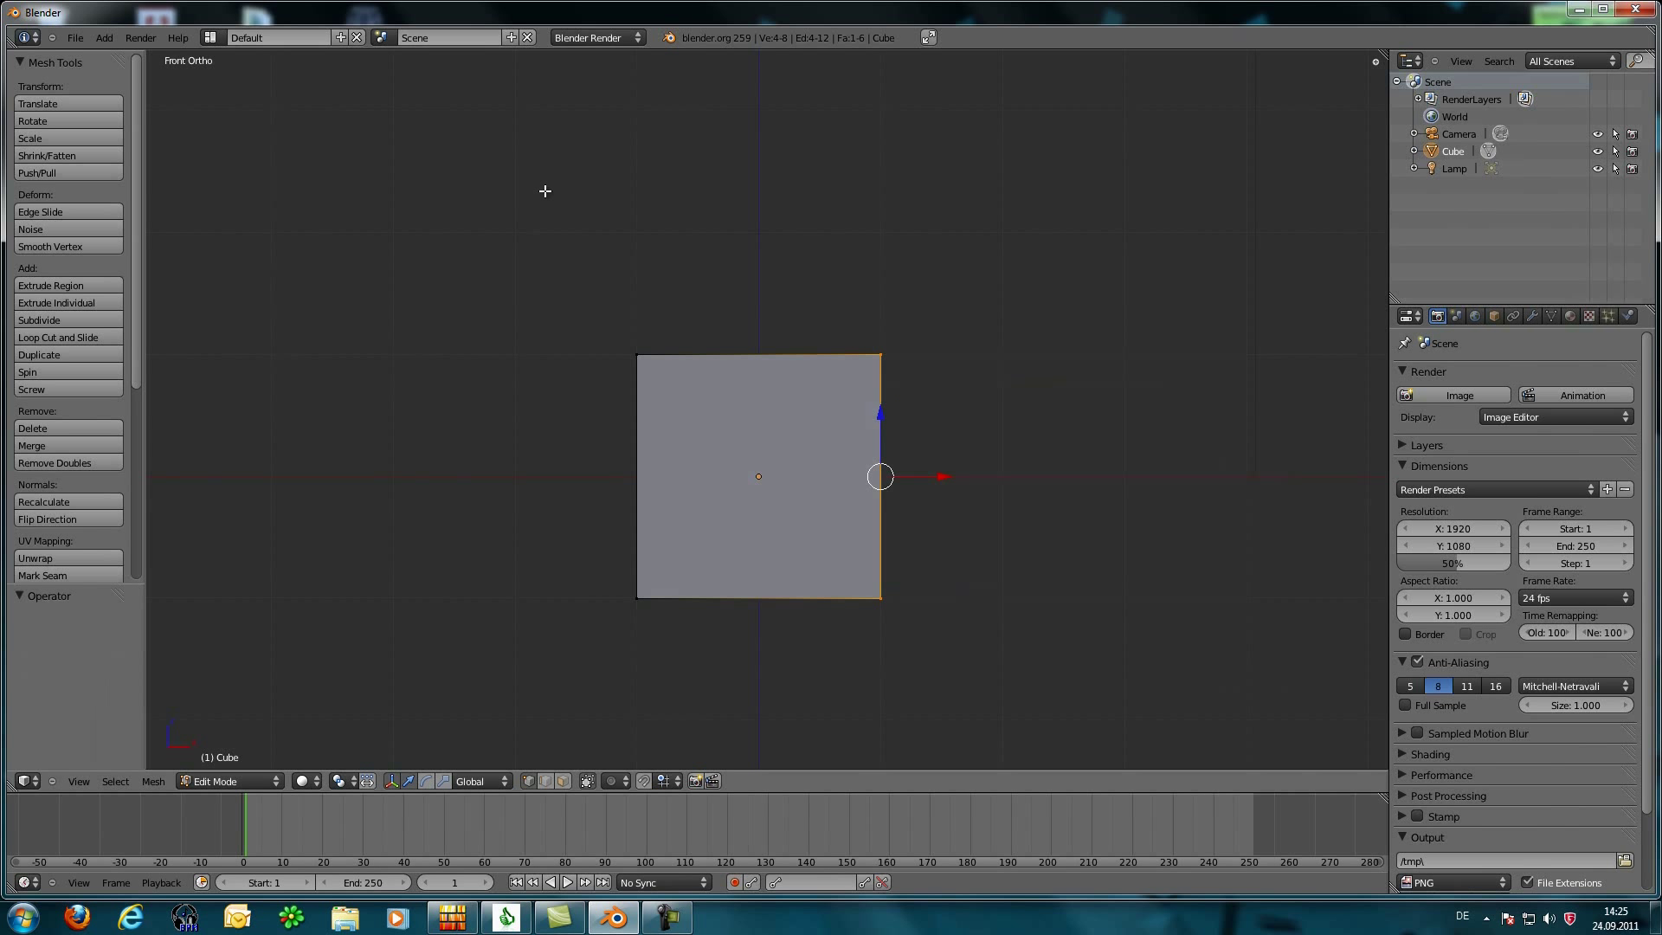
key("a")
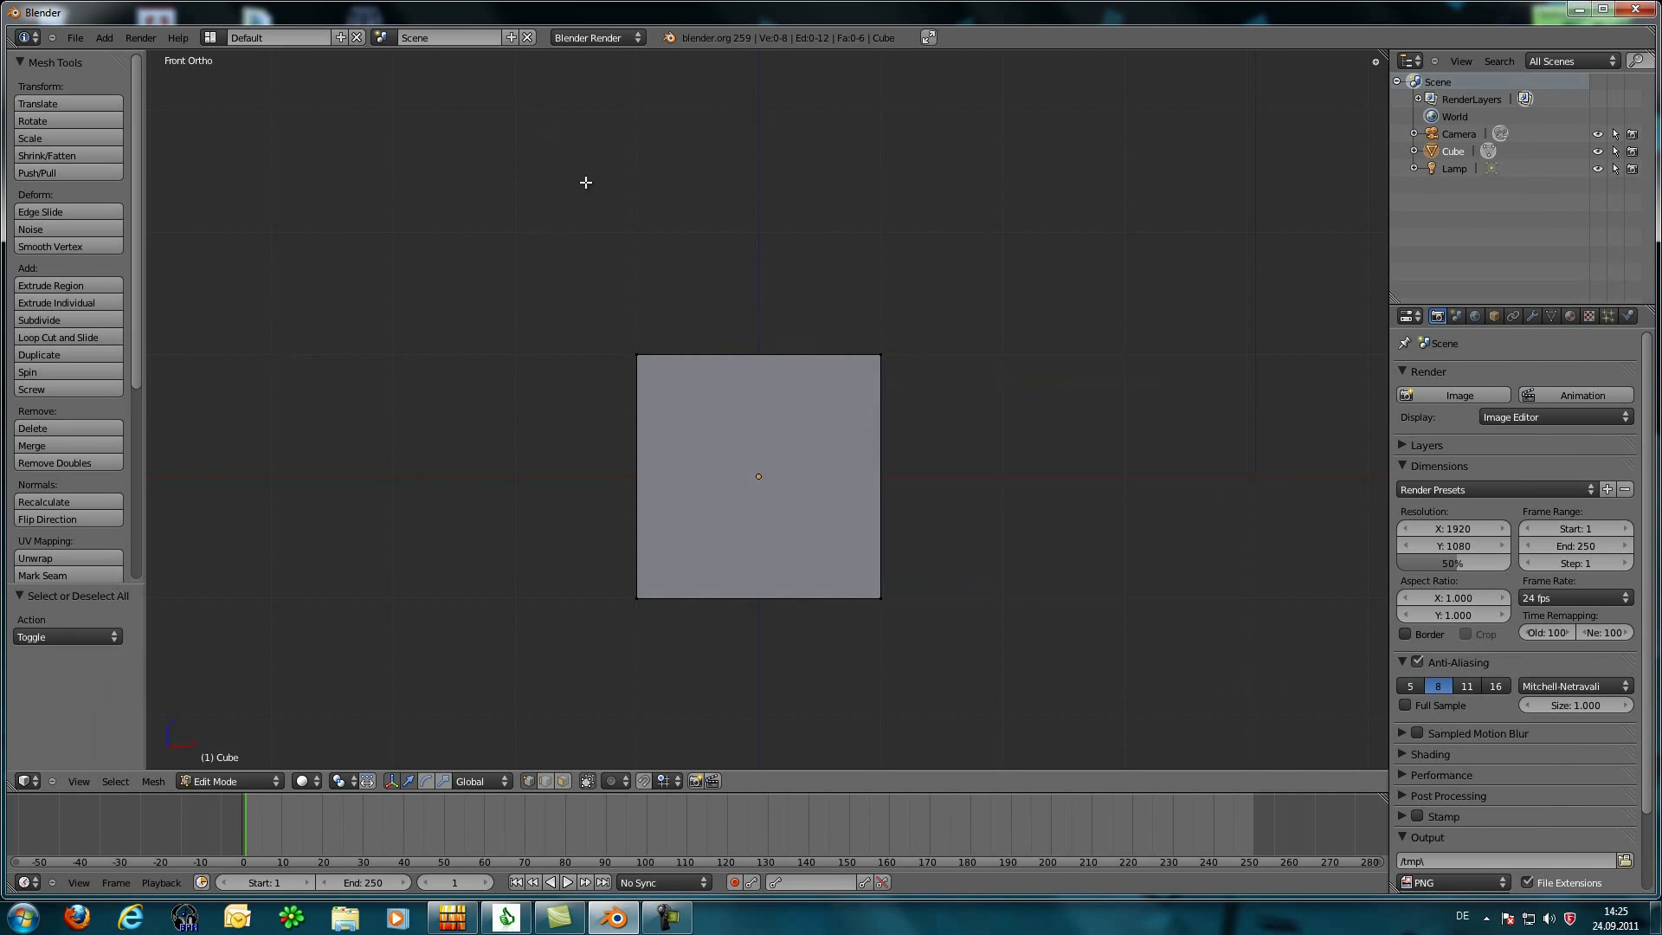
Step: Select the cube's four top vertices and place the 3D cursor left of the cube
middle_click_drag(563, 222, 560, 288)
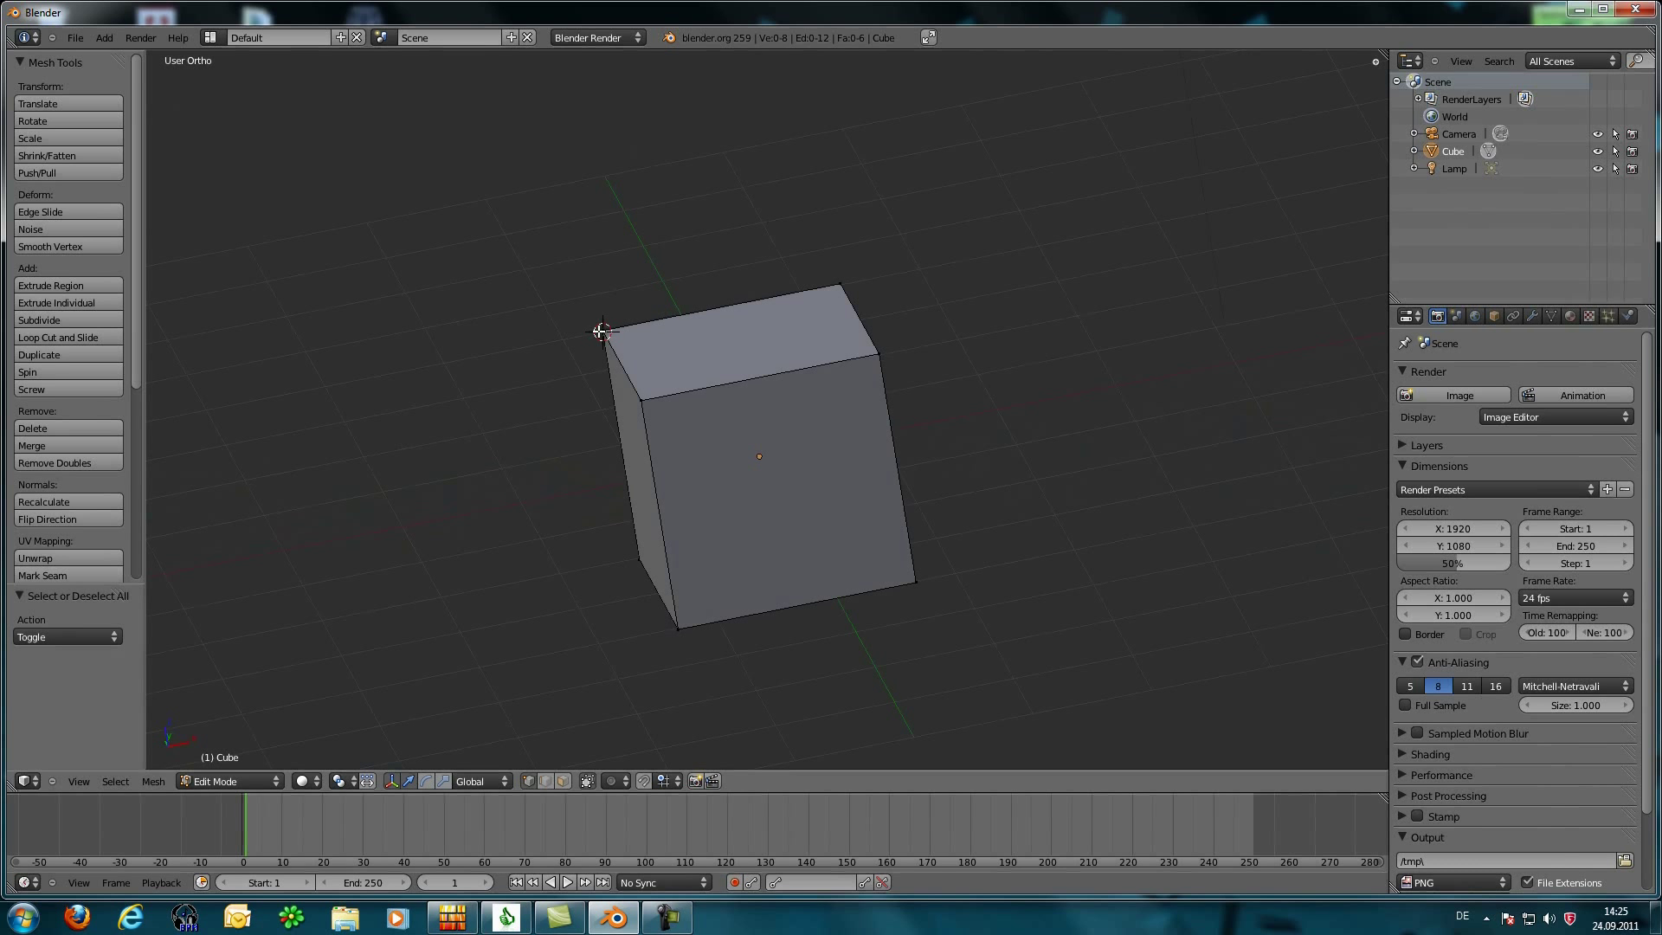
right_click(603, 332)
right_click(838, 286, "shift")
right_click(857, 354, "shift")
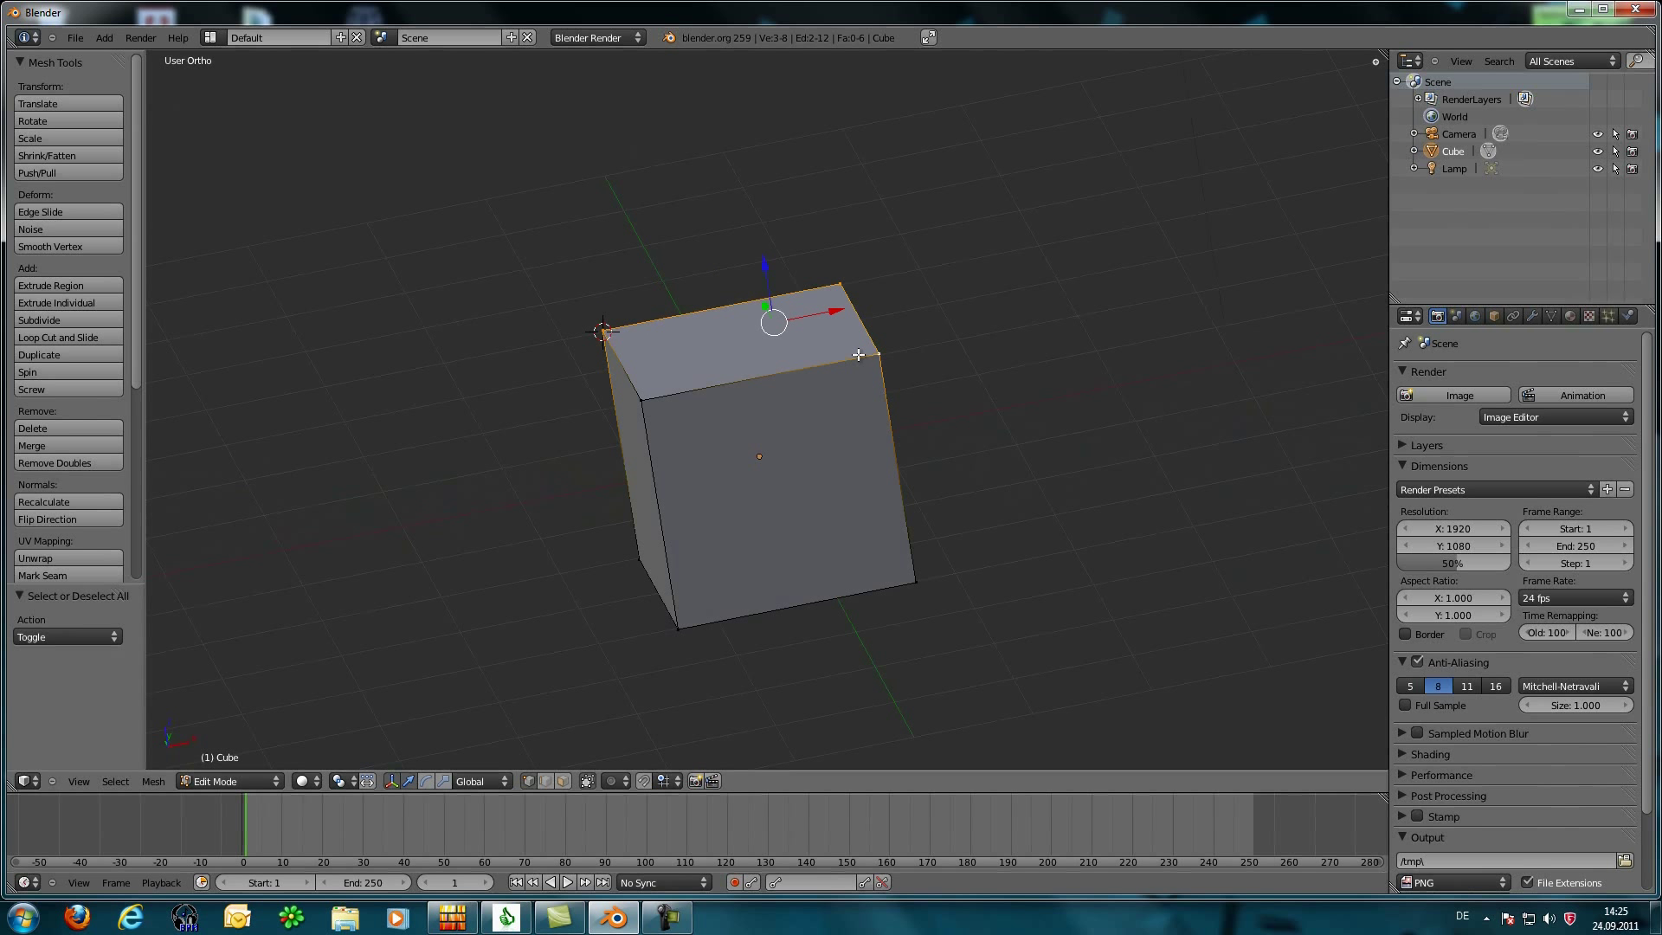
right_click(641, 399, "shift")
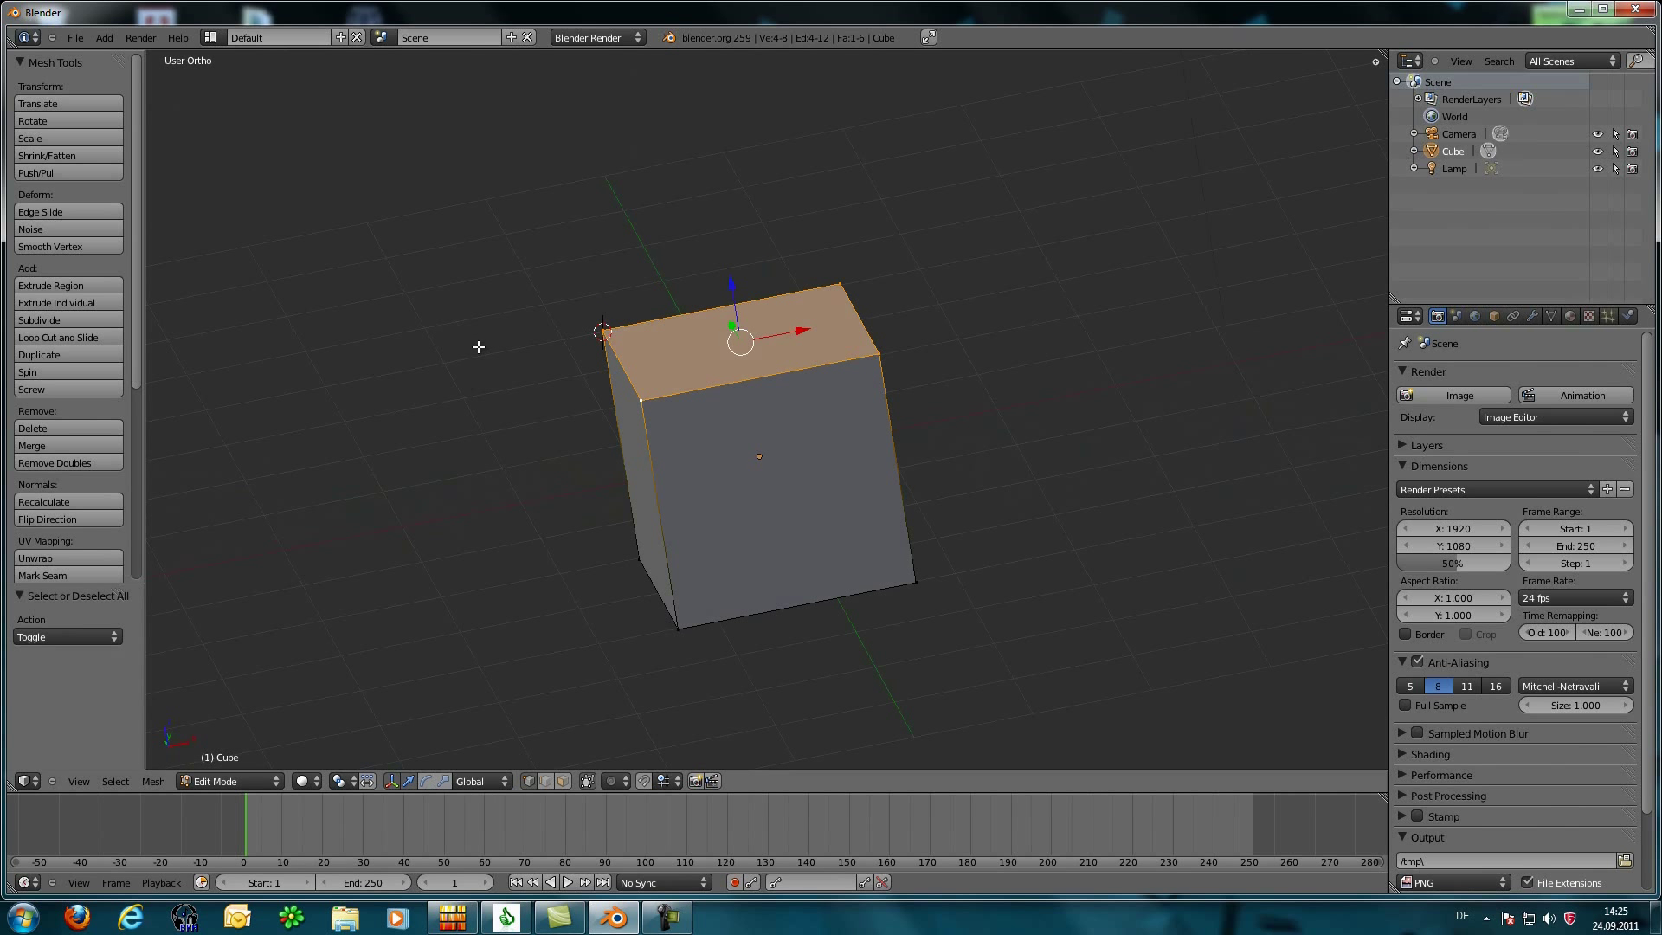
key("KP_1")
left_click(305, 424)
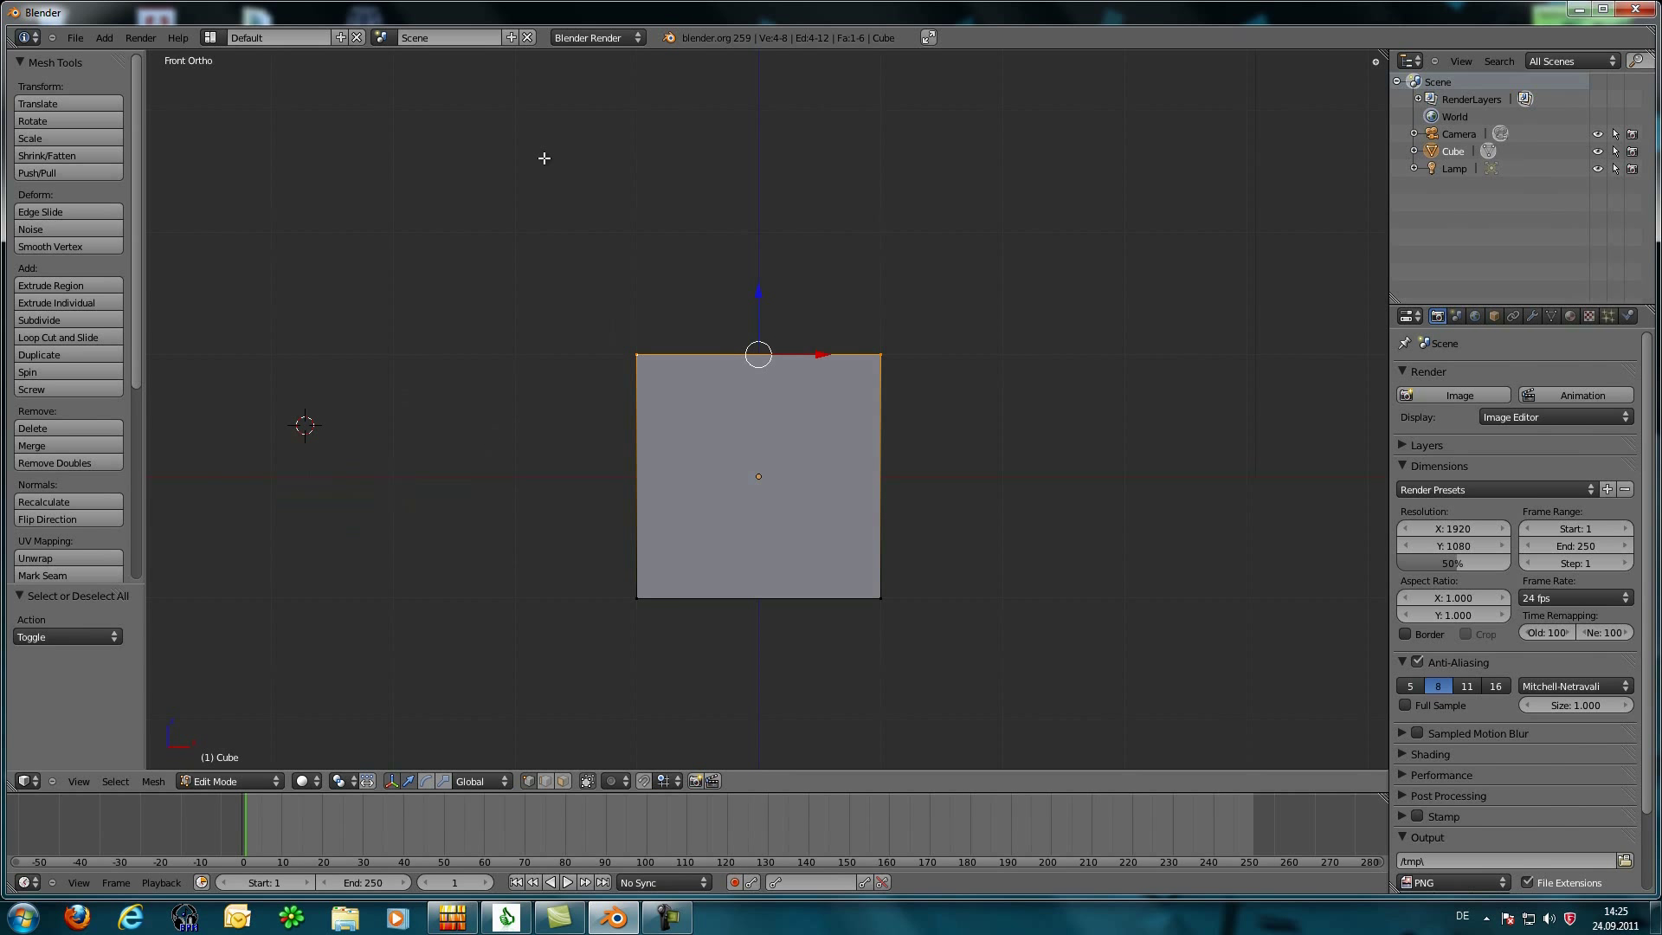
Step: Scale the top face by 1.749 into a trapezoid, inspect it, then undo
key("s")
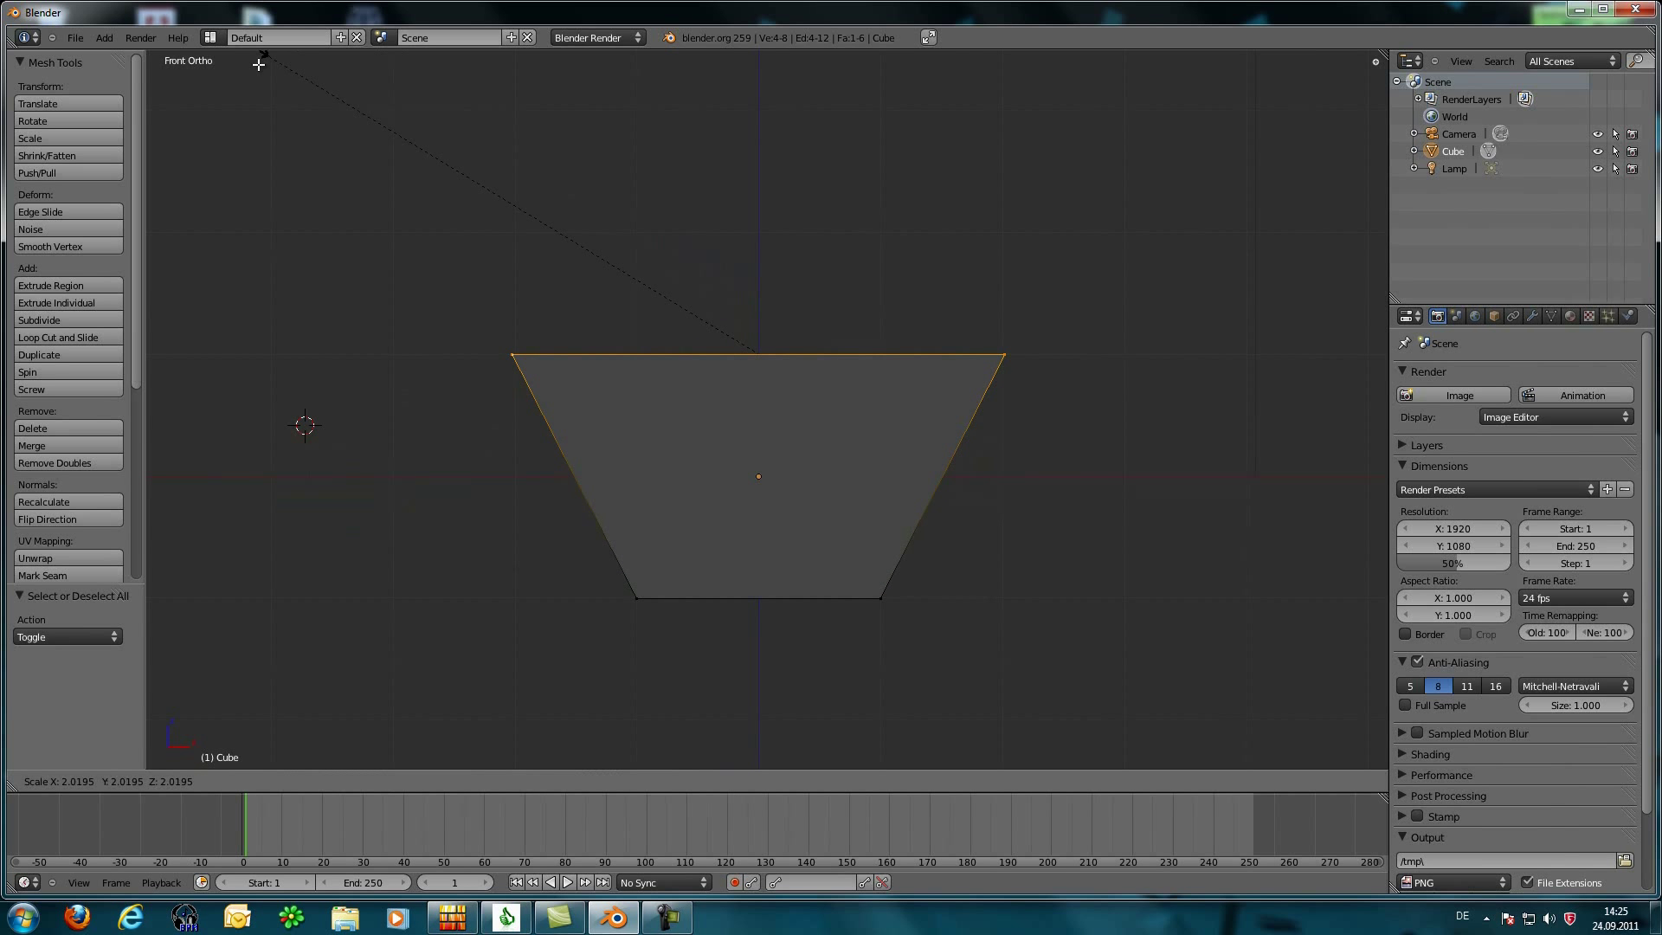
left_click(295, 150)
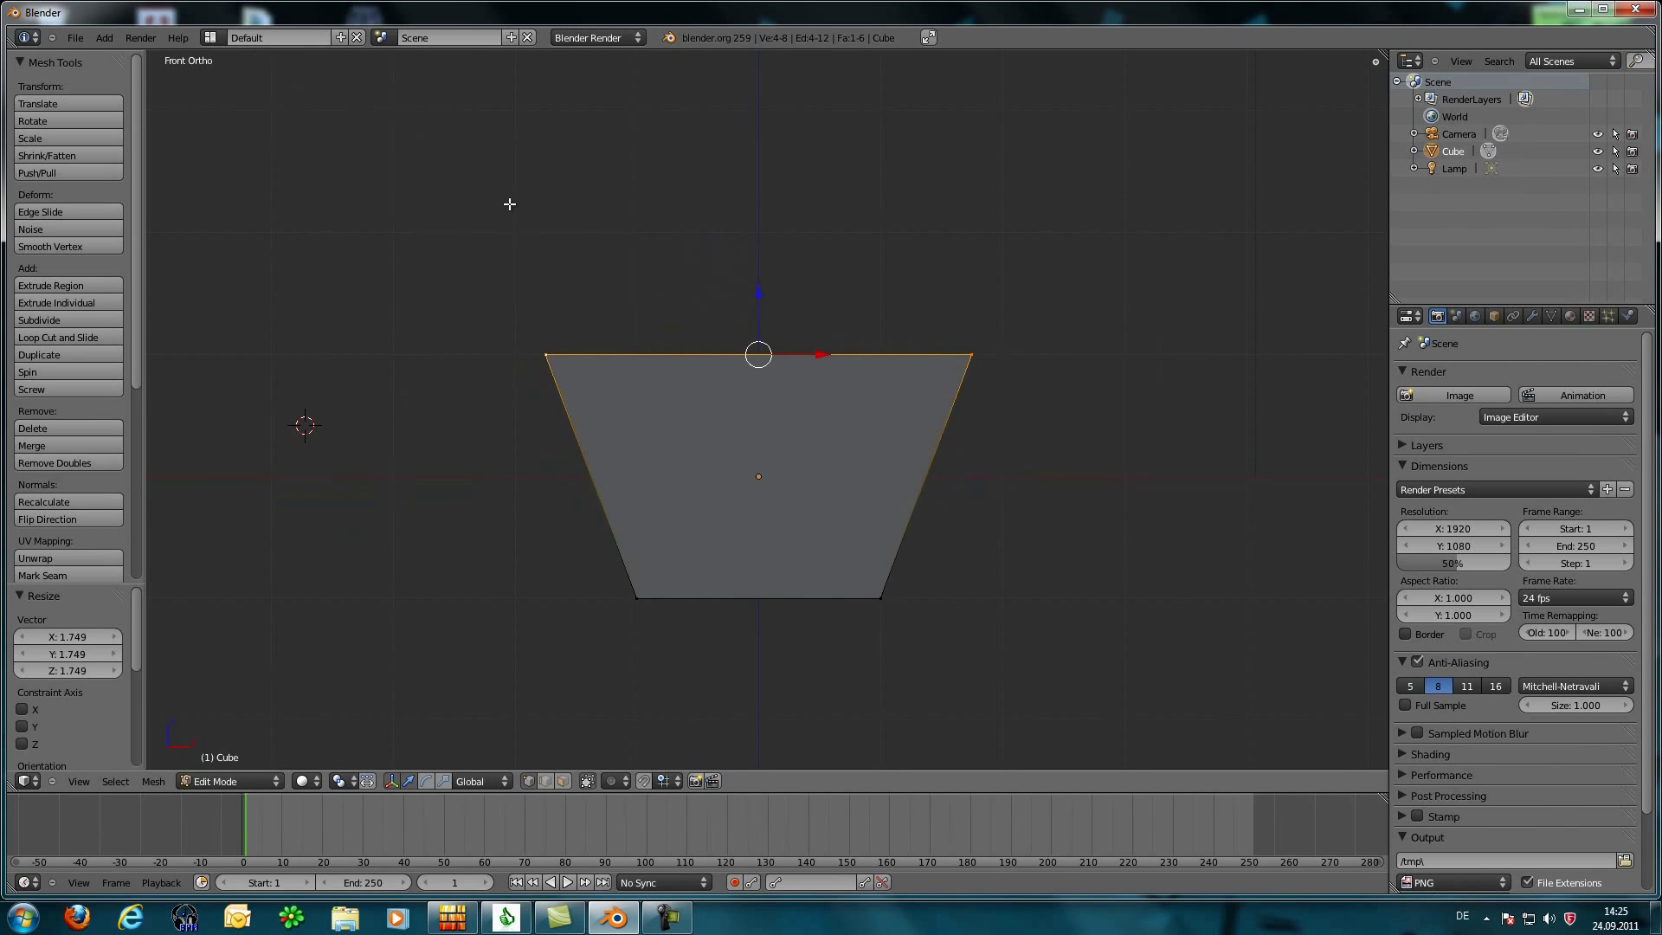
middle_click_drag(510, 204, 450, 217)
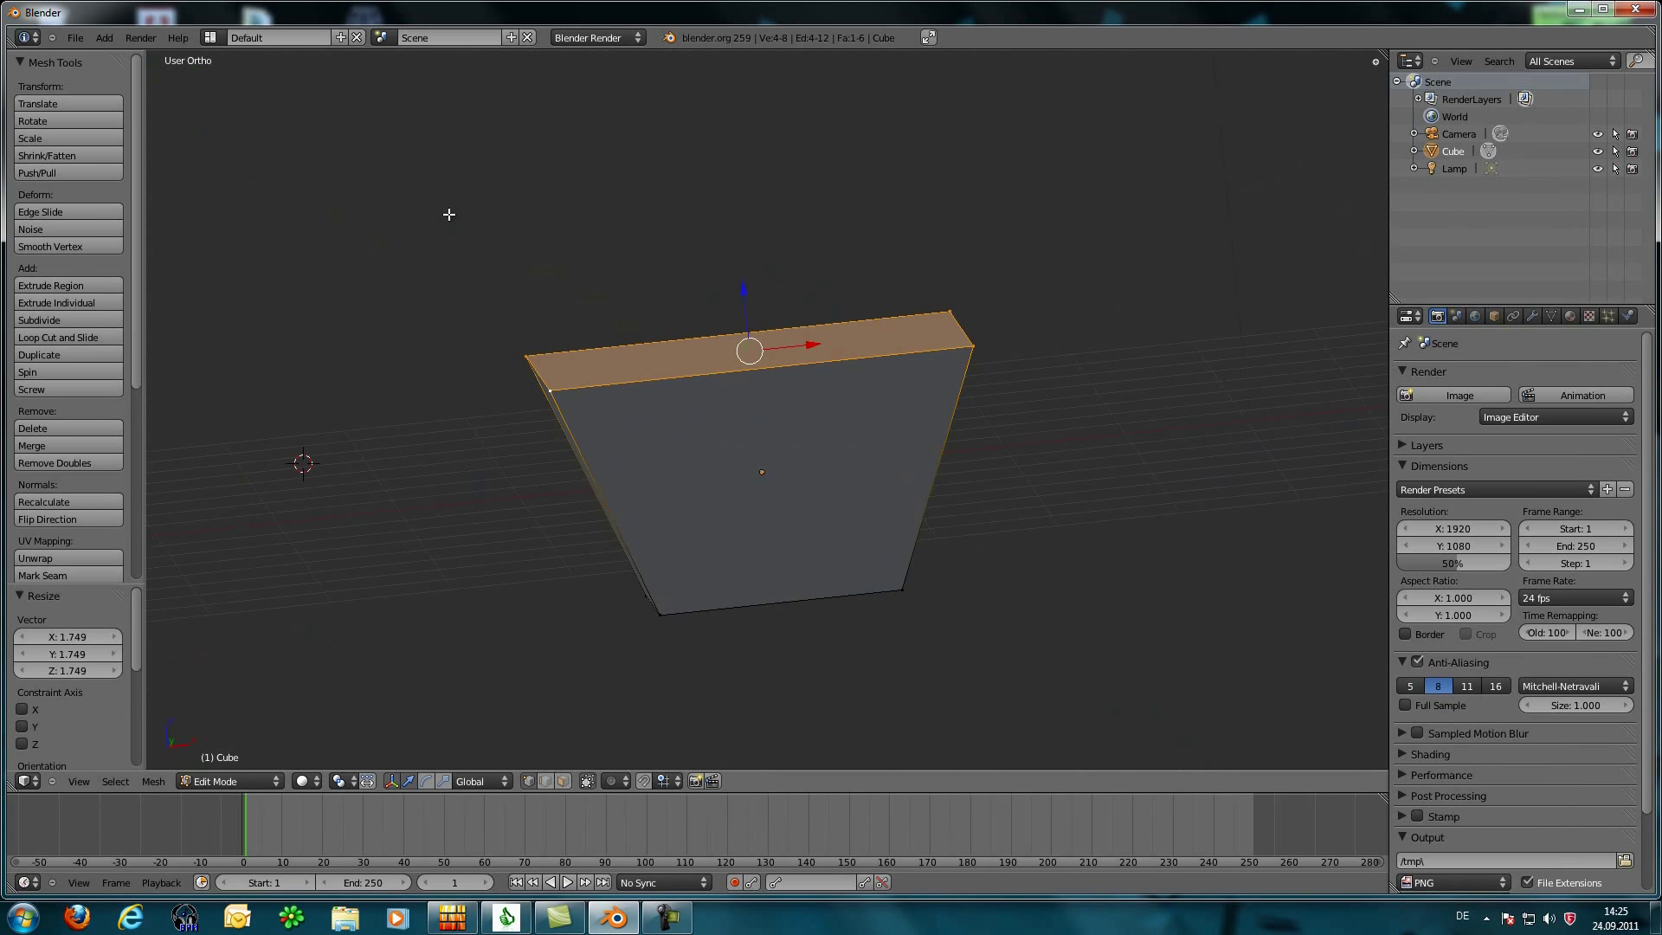
key("KP_1")
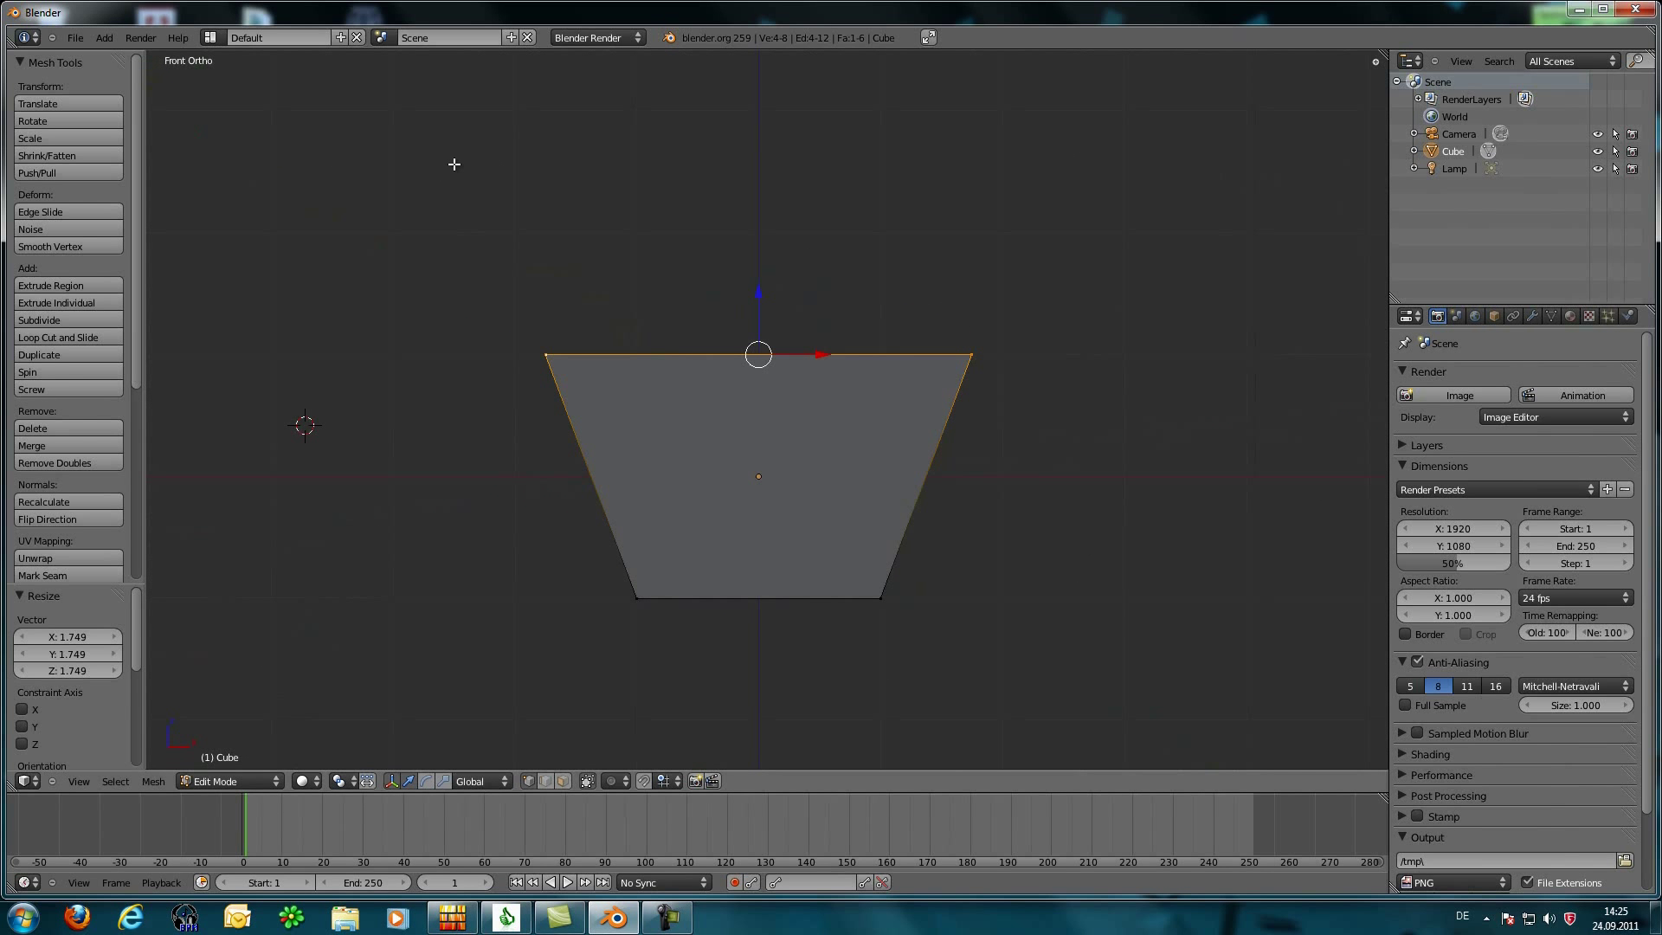
key("ctrl+z")
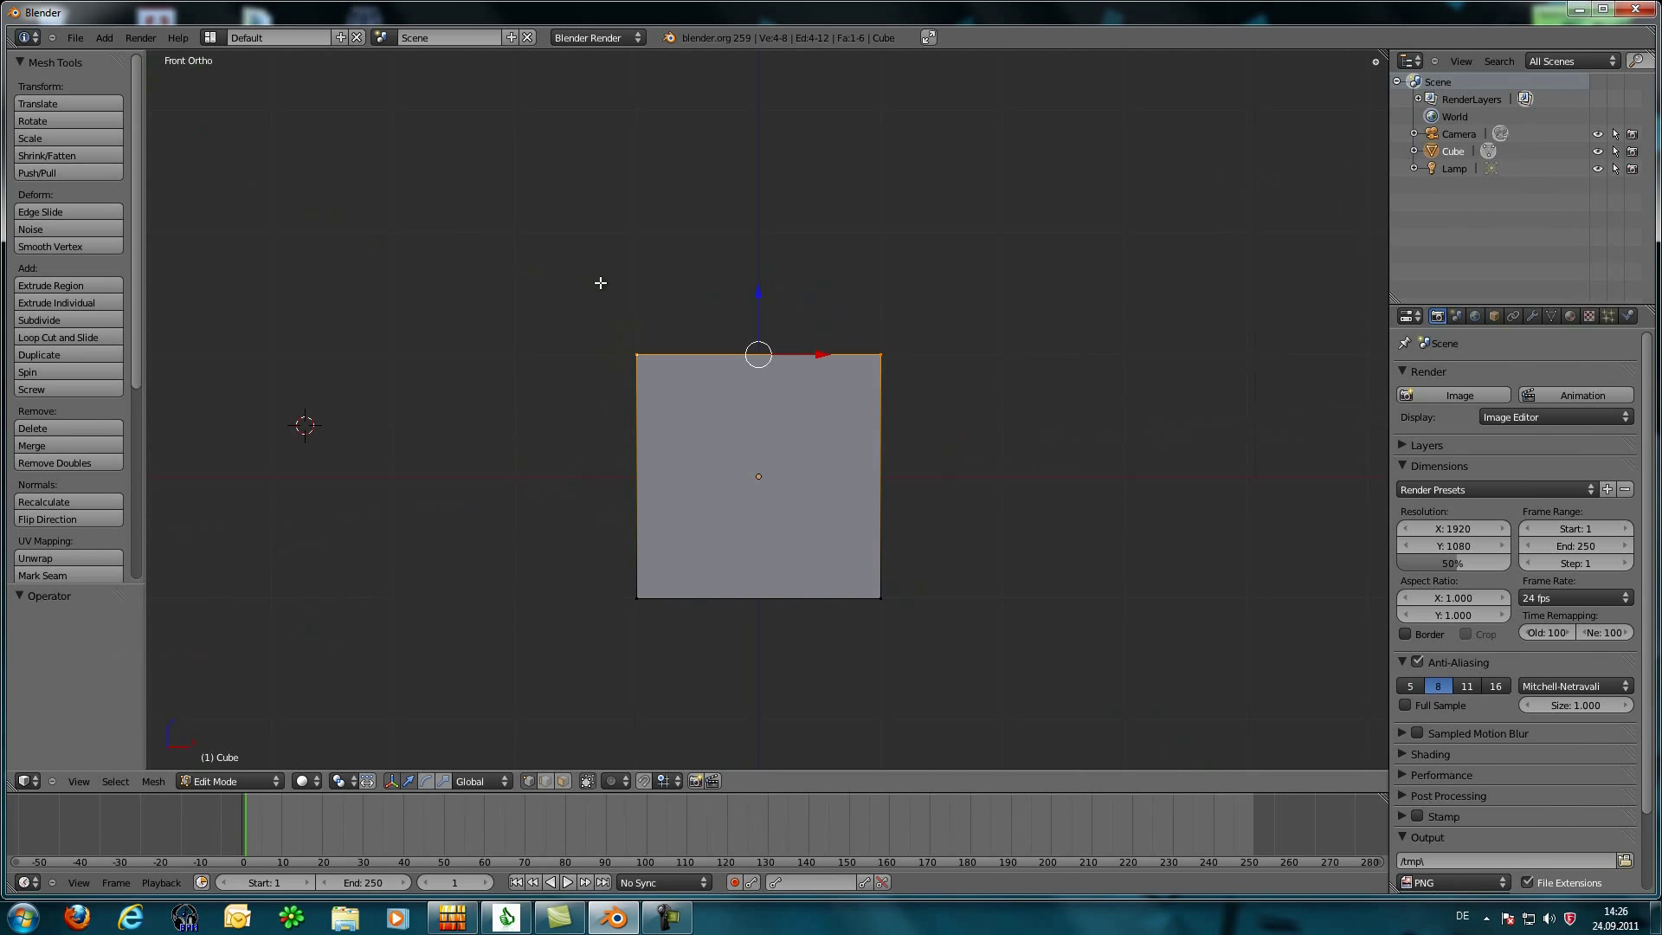
key("r")
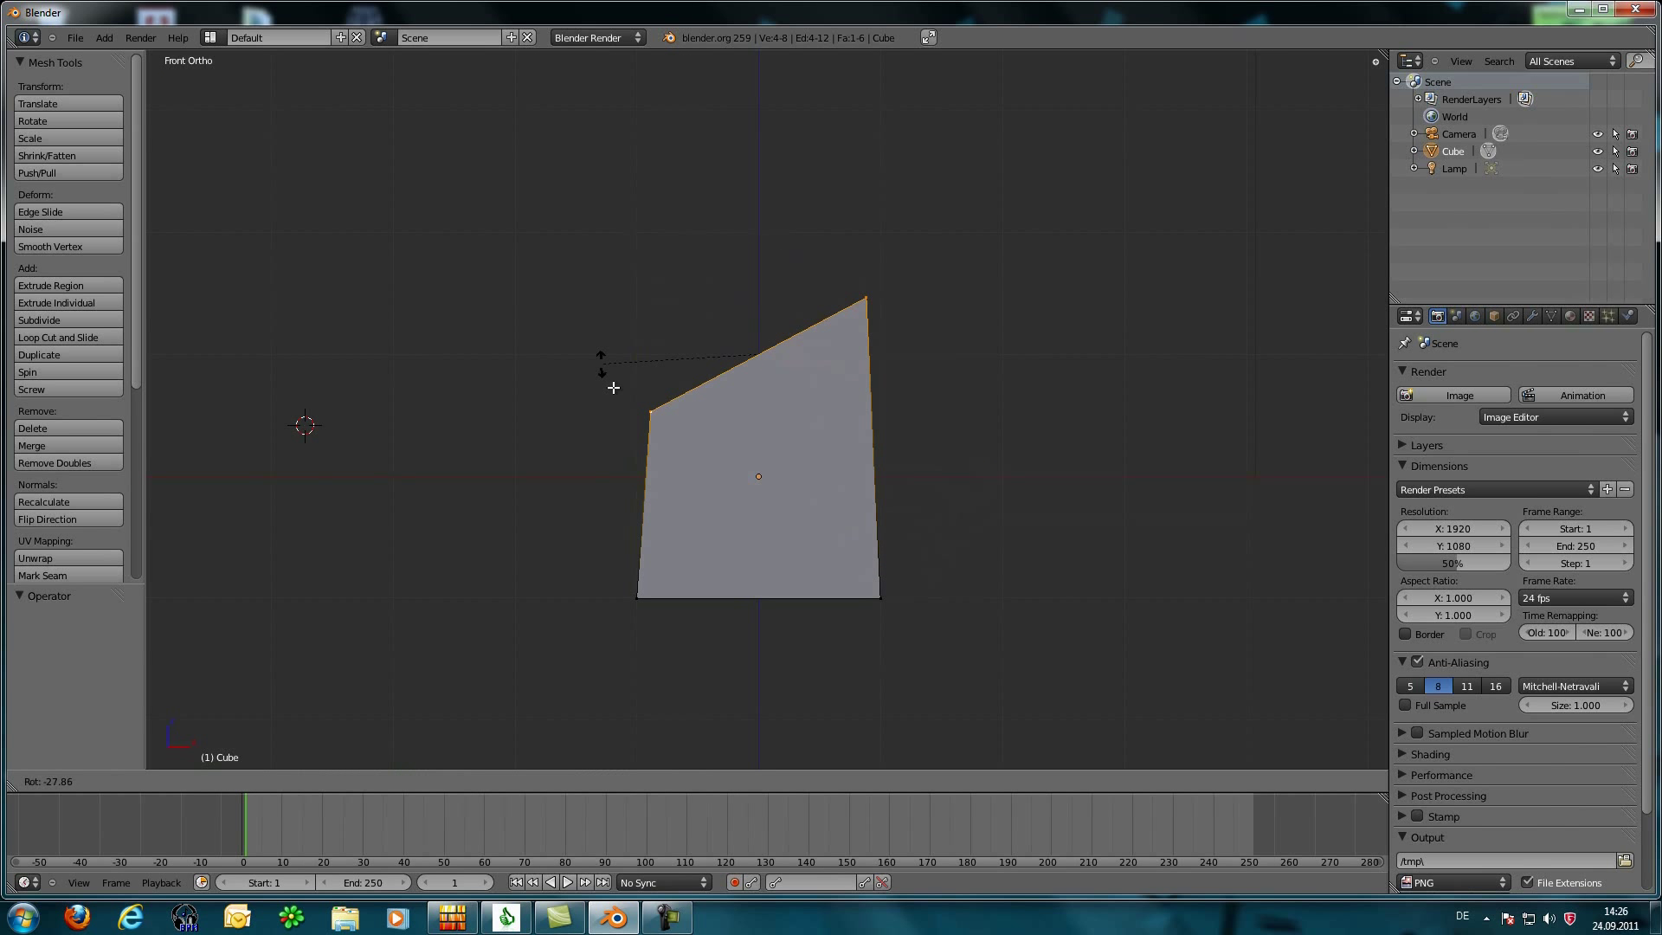
left_click(703, 251)
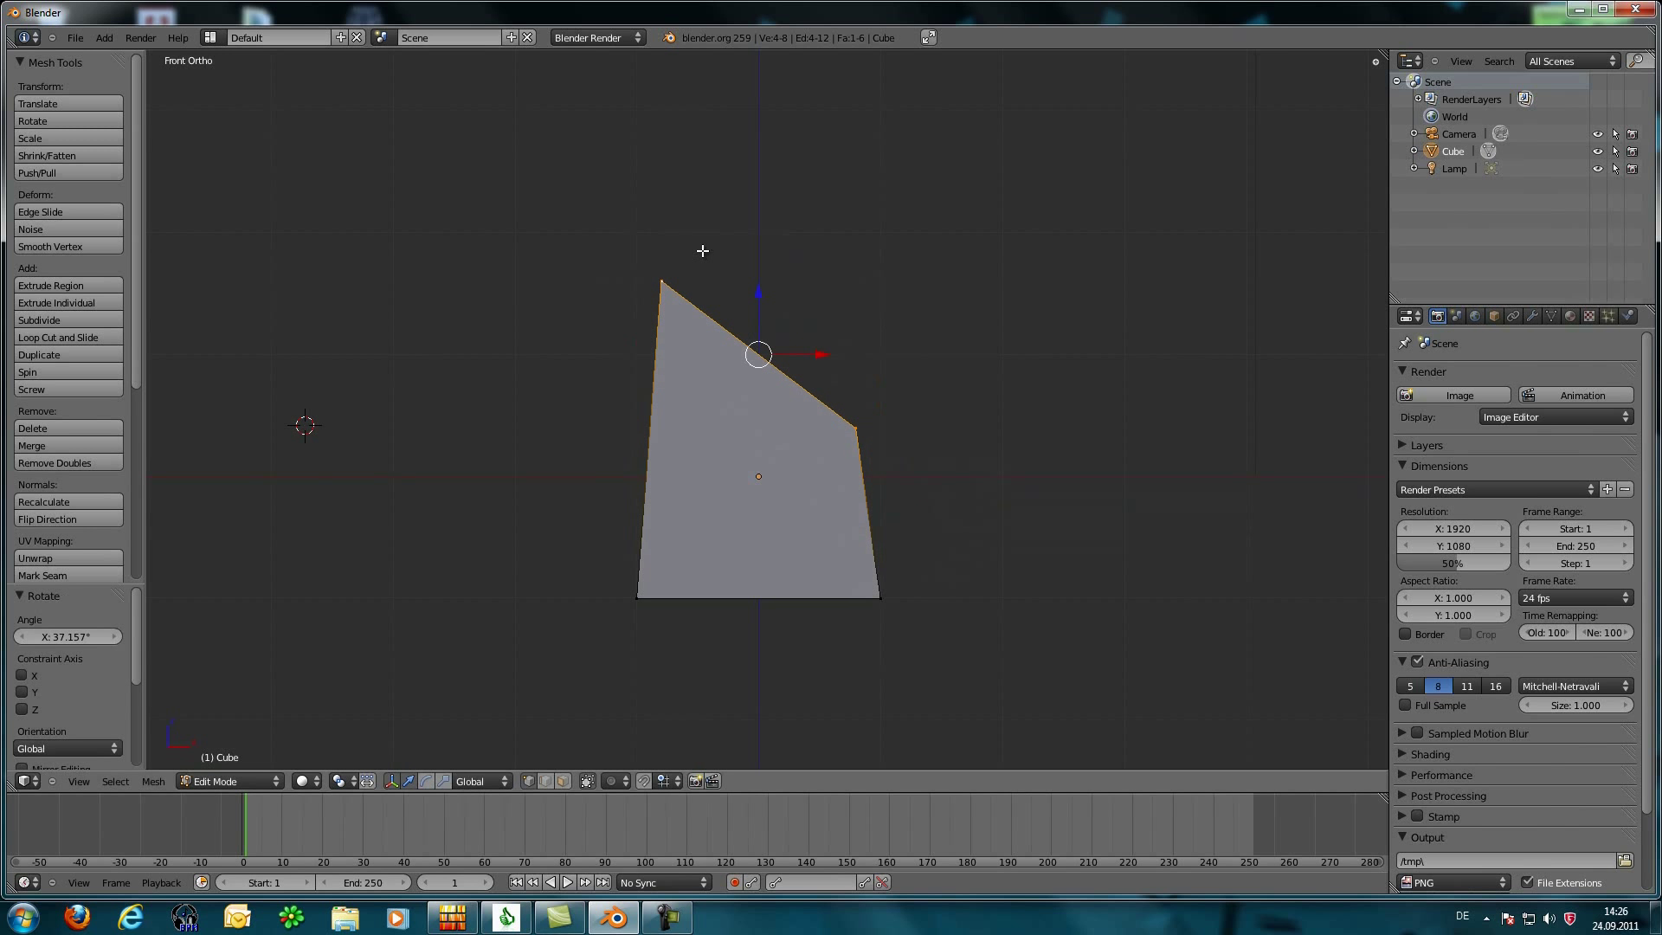
key("ctrl+z")
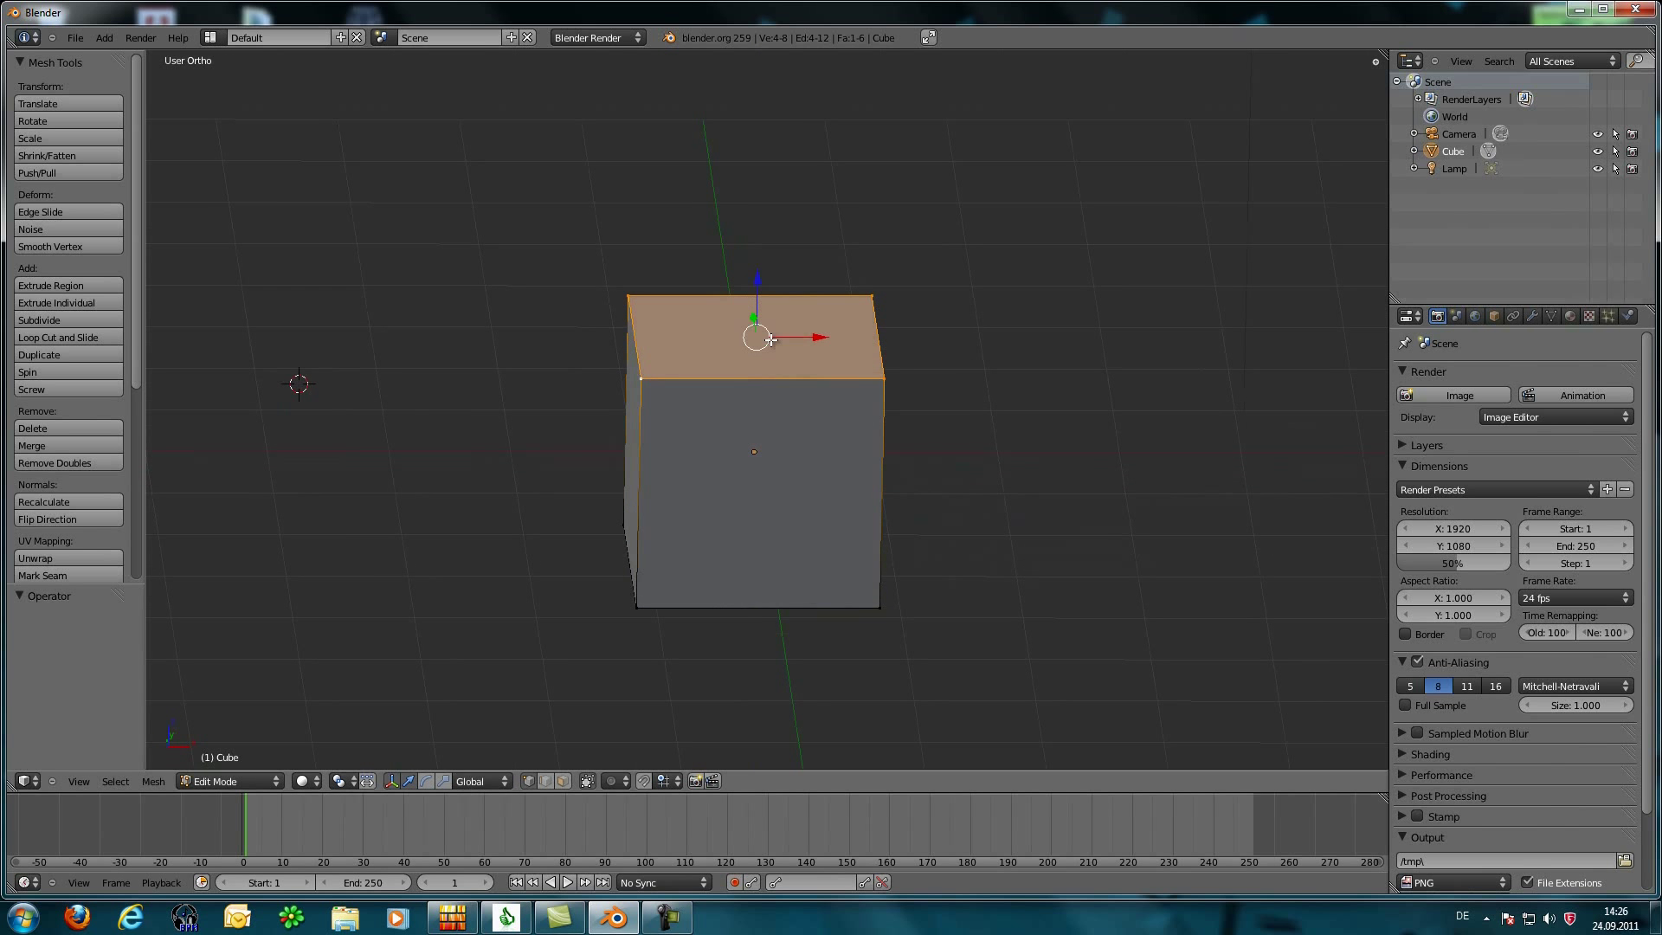
middle_click_drag(754, 249, 797, 348)
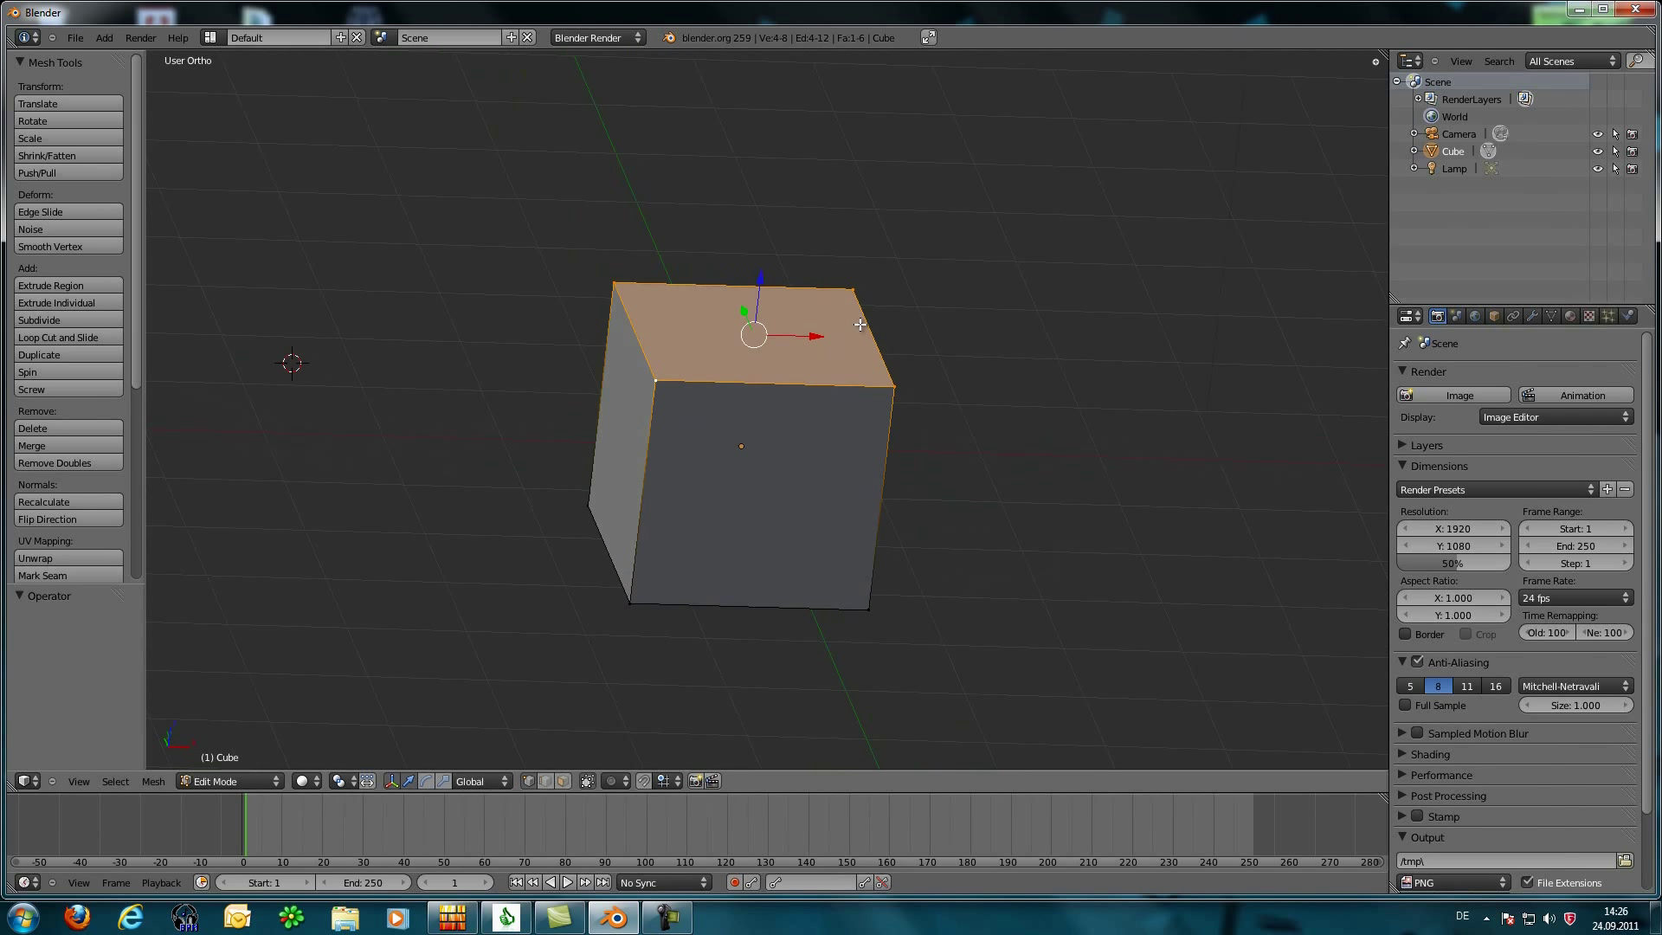
key("r")
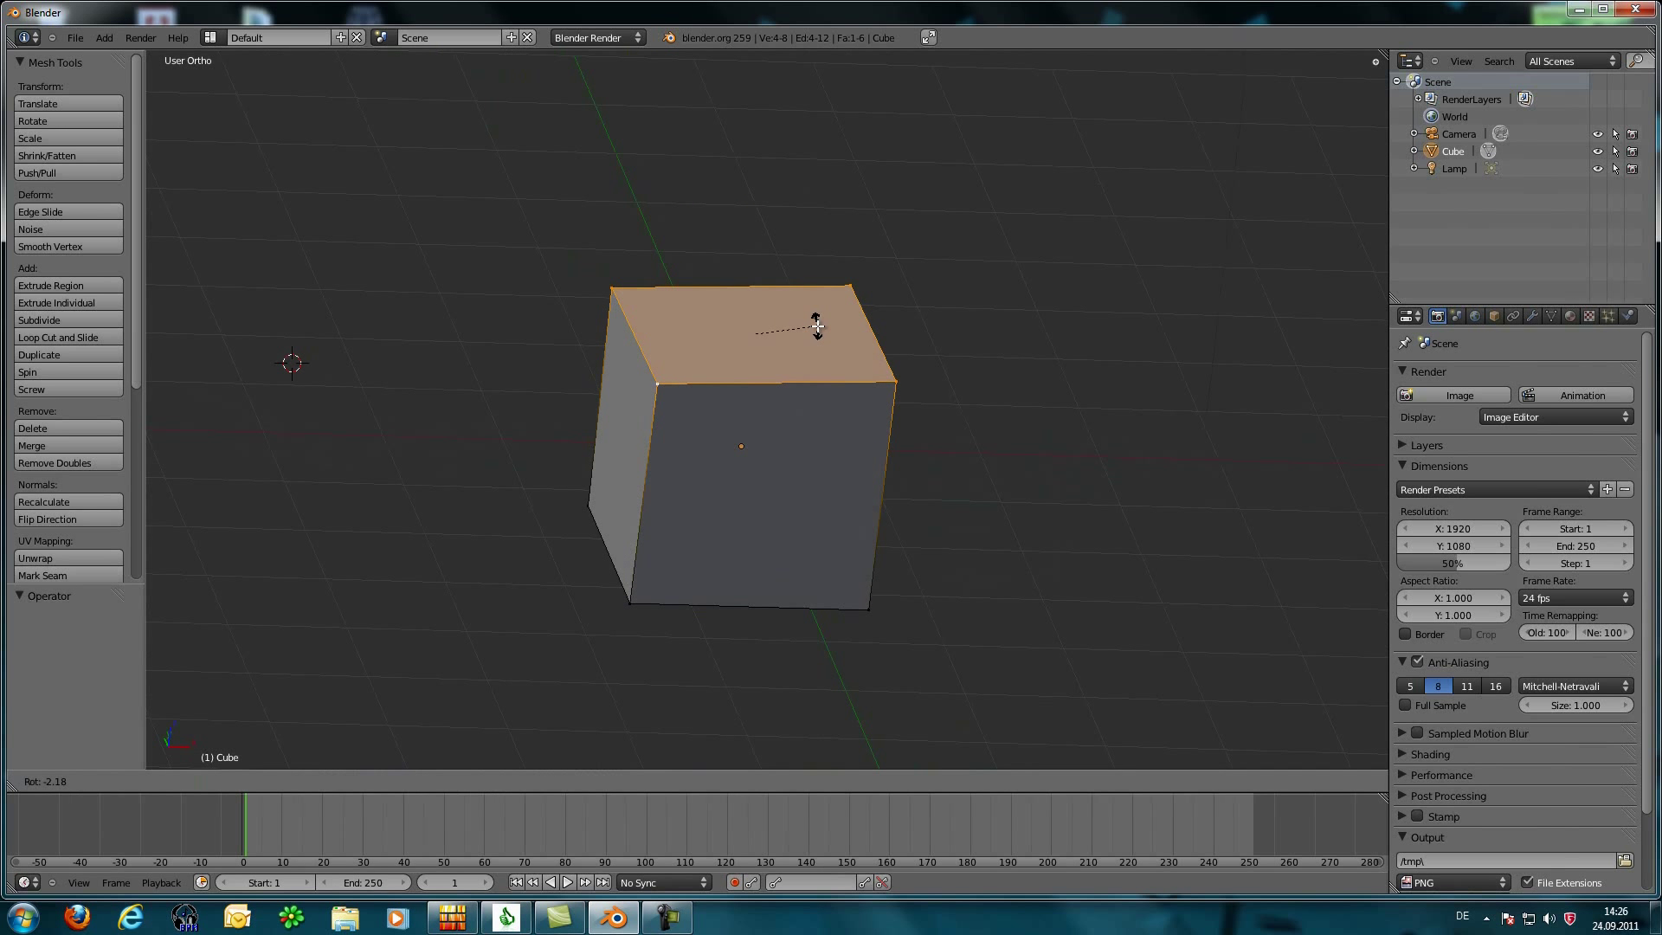
key("y")
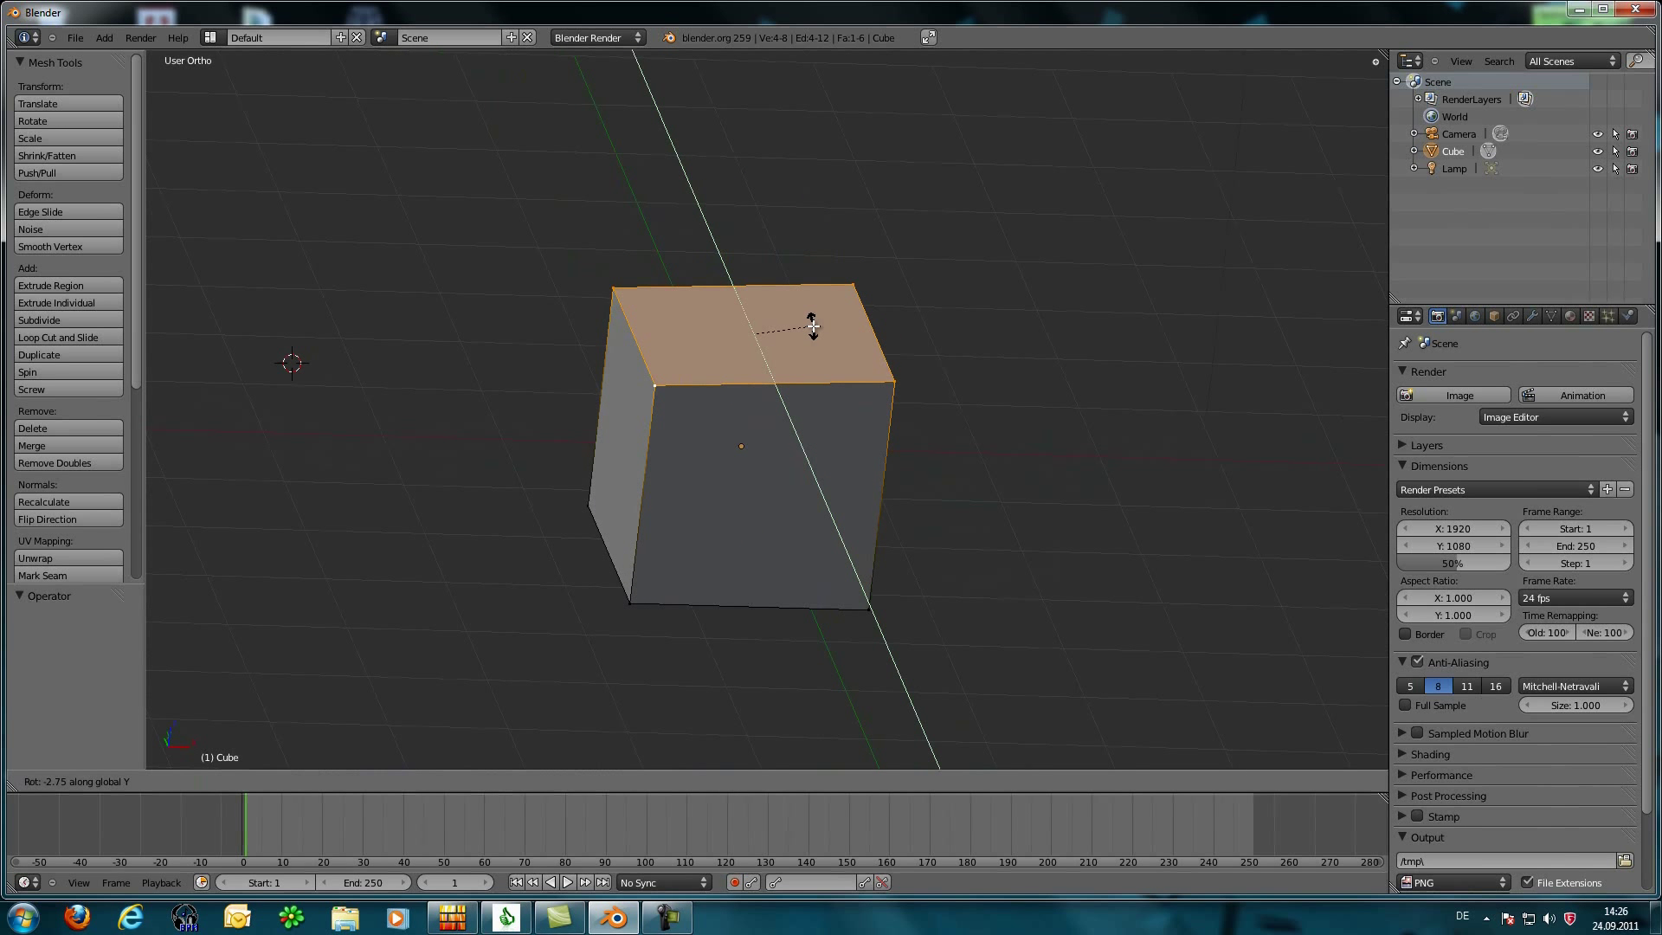
key("x")
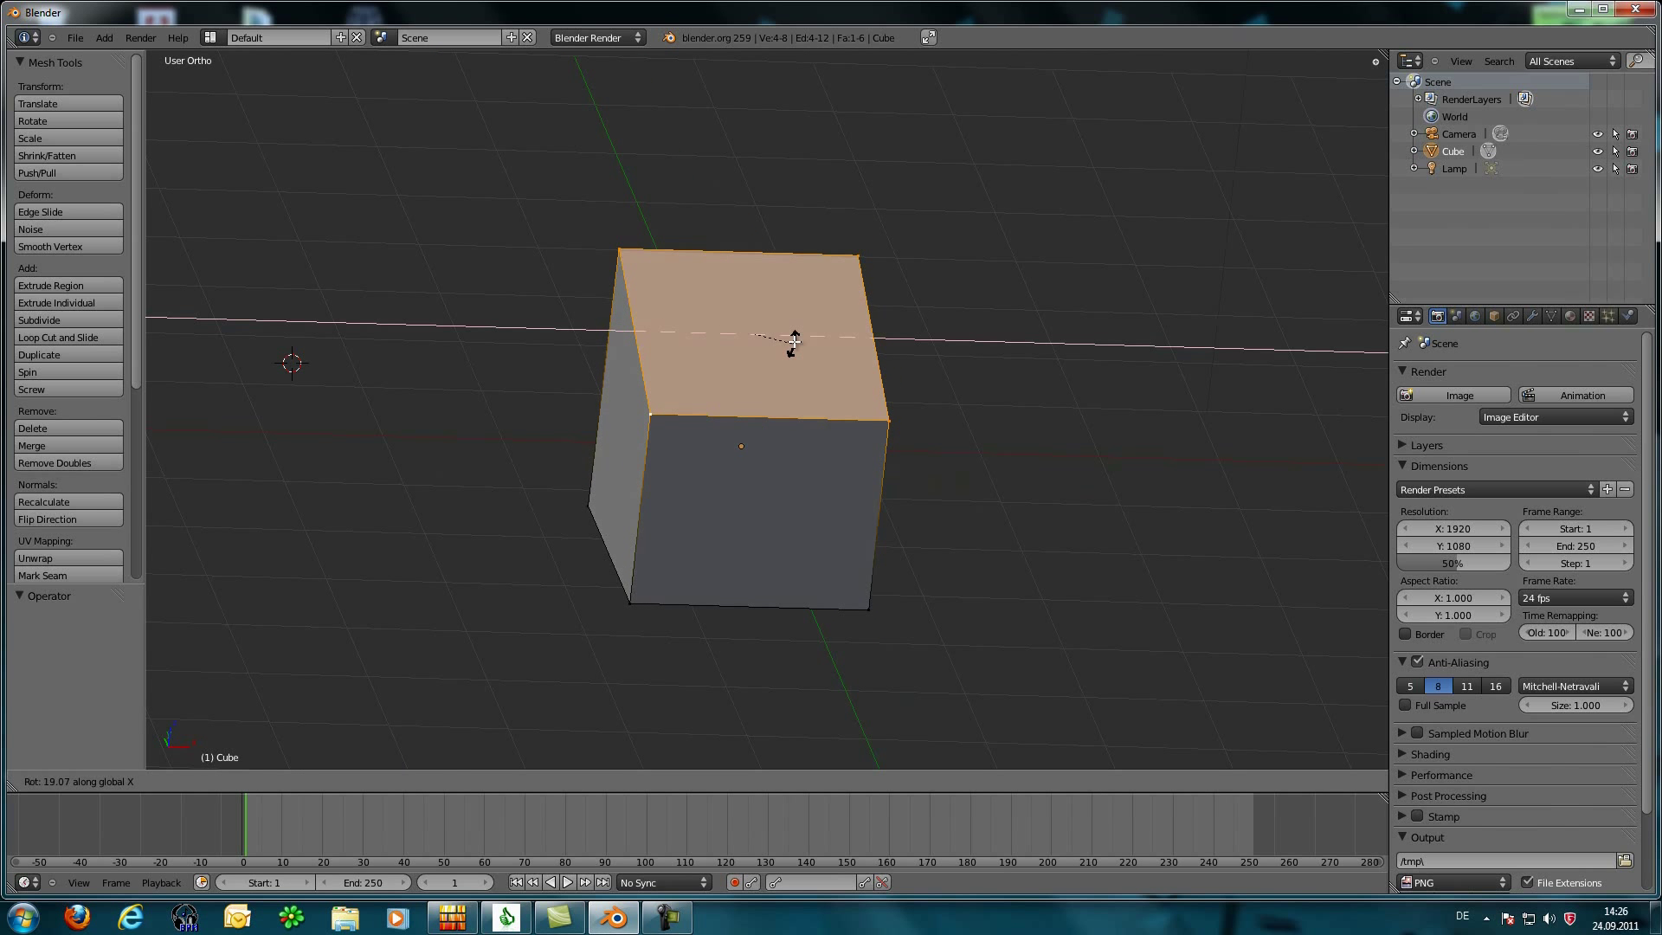
key("z")
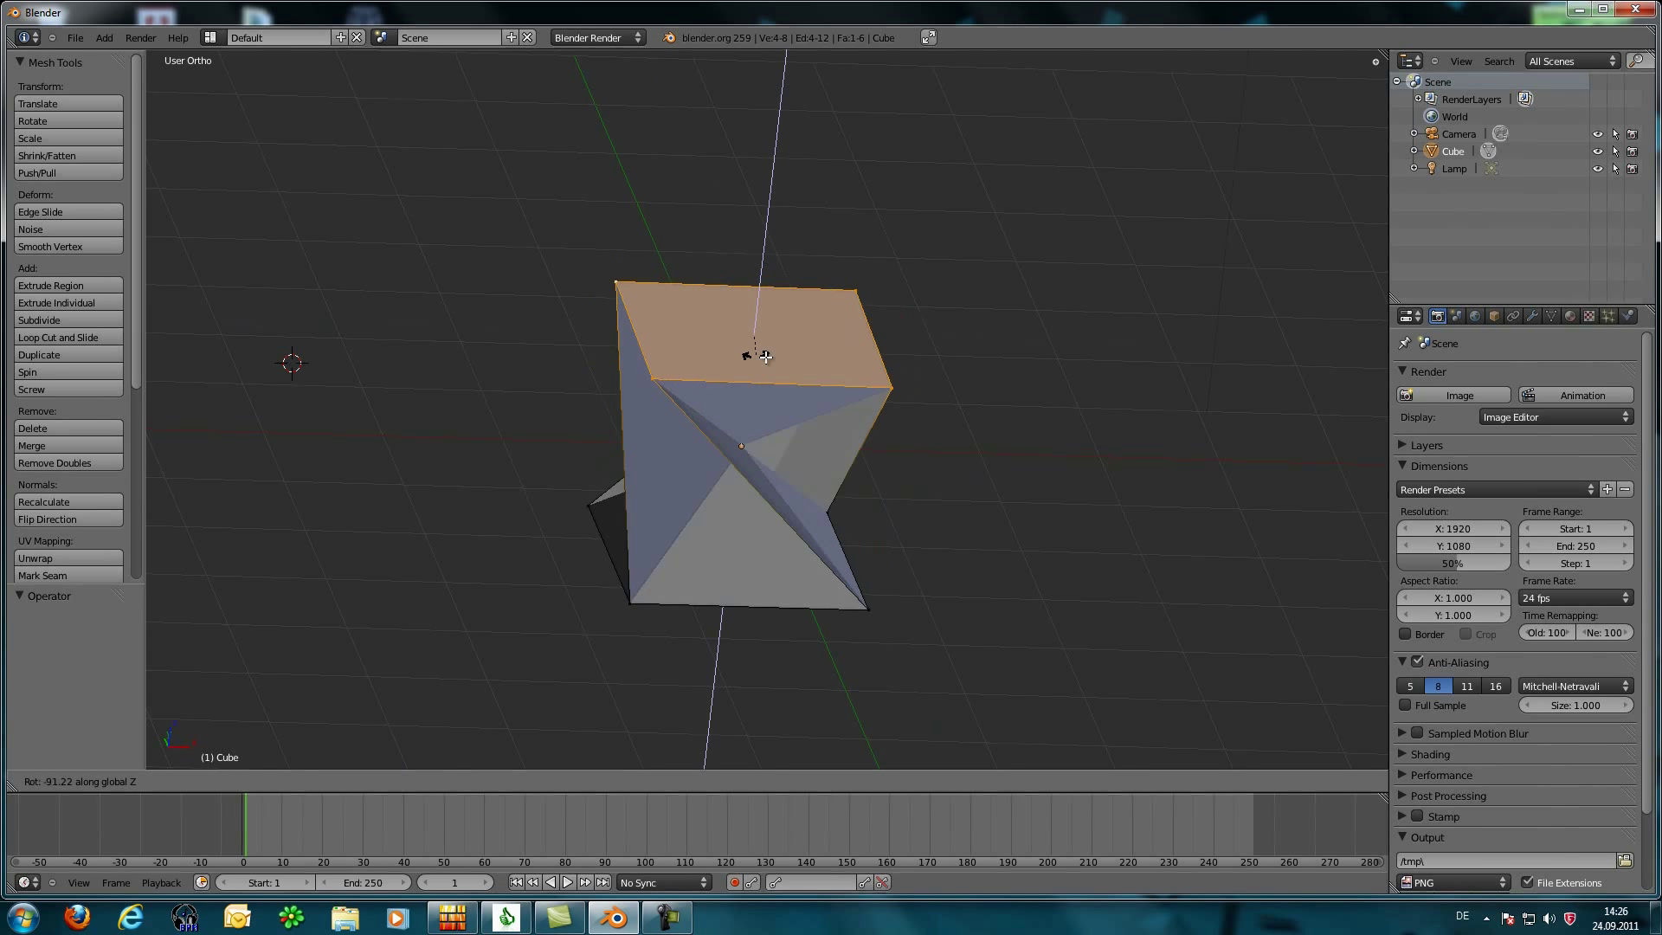
left_click(773, 356)
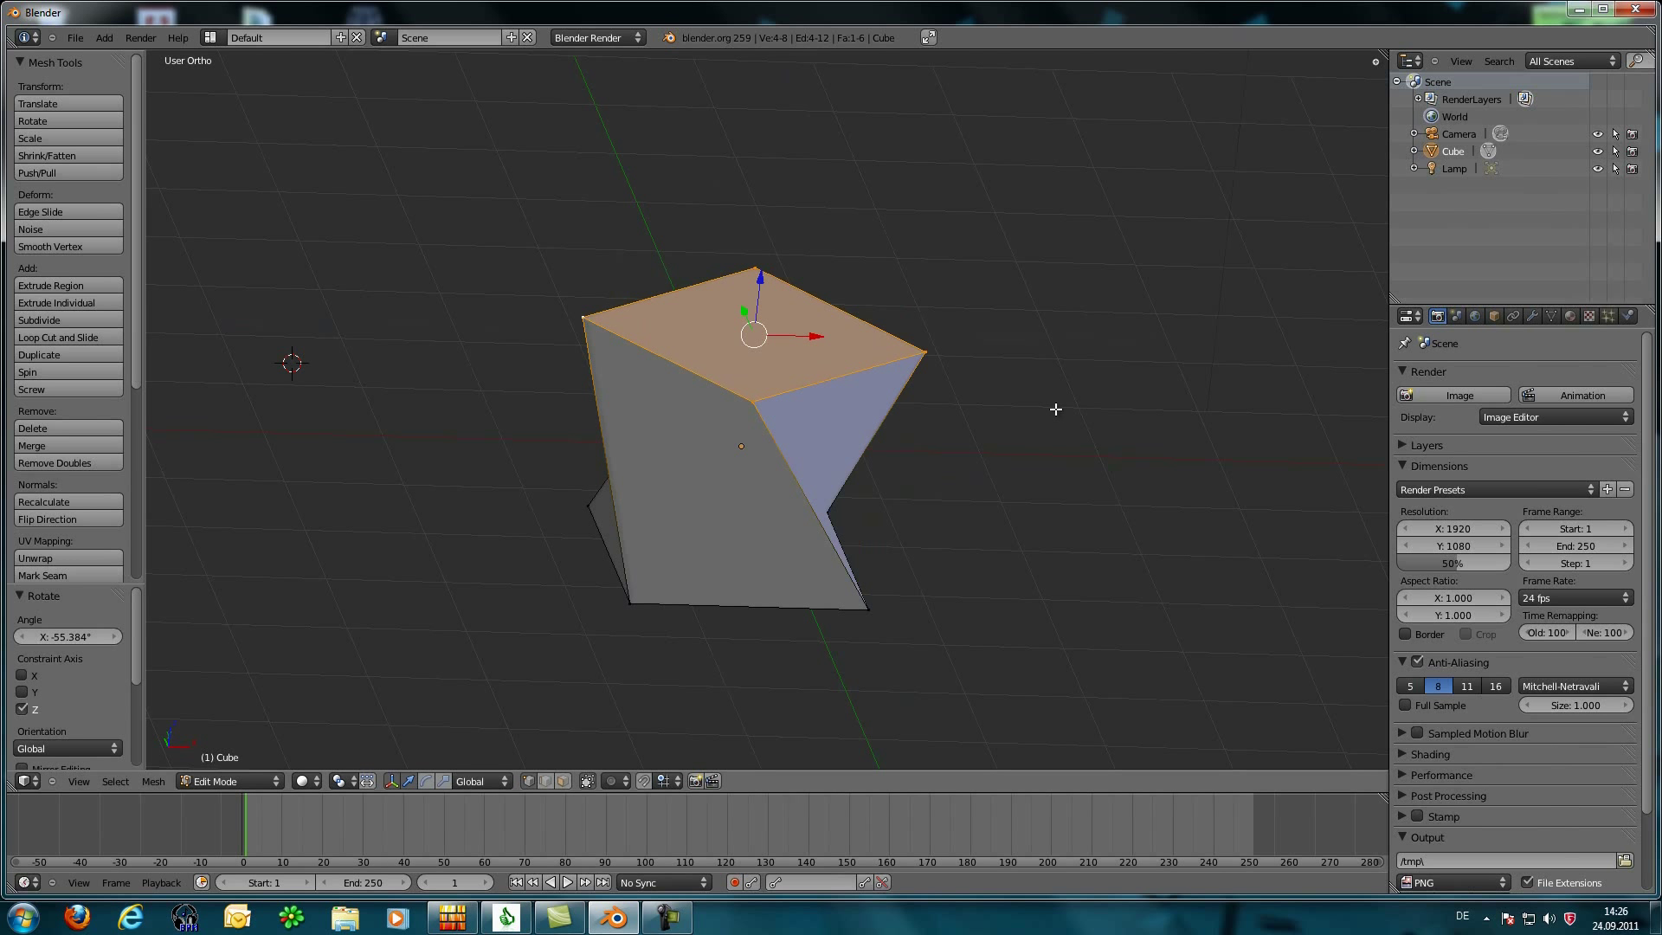
key("ctrl+z")
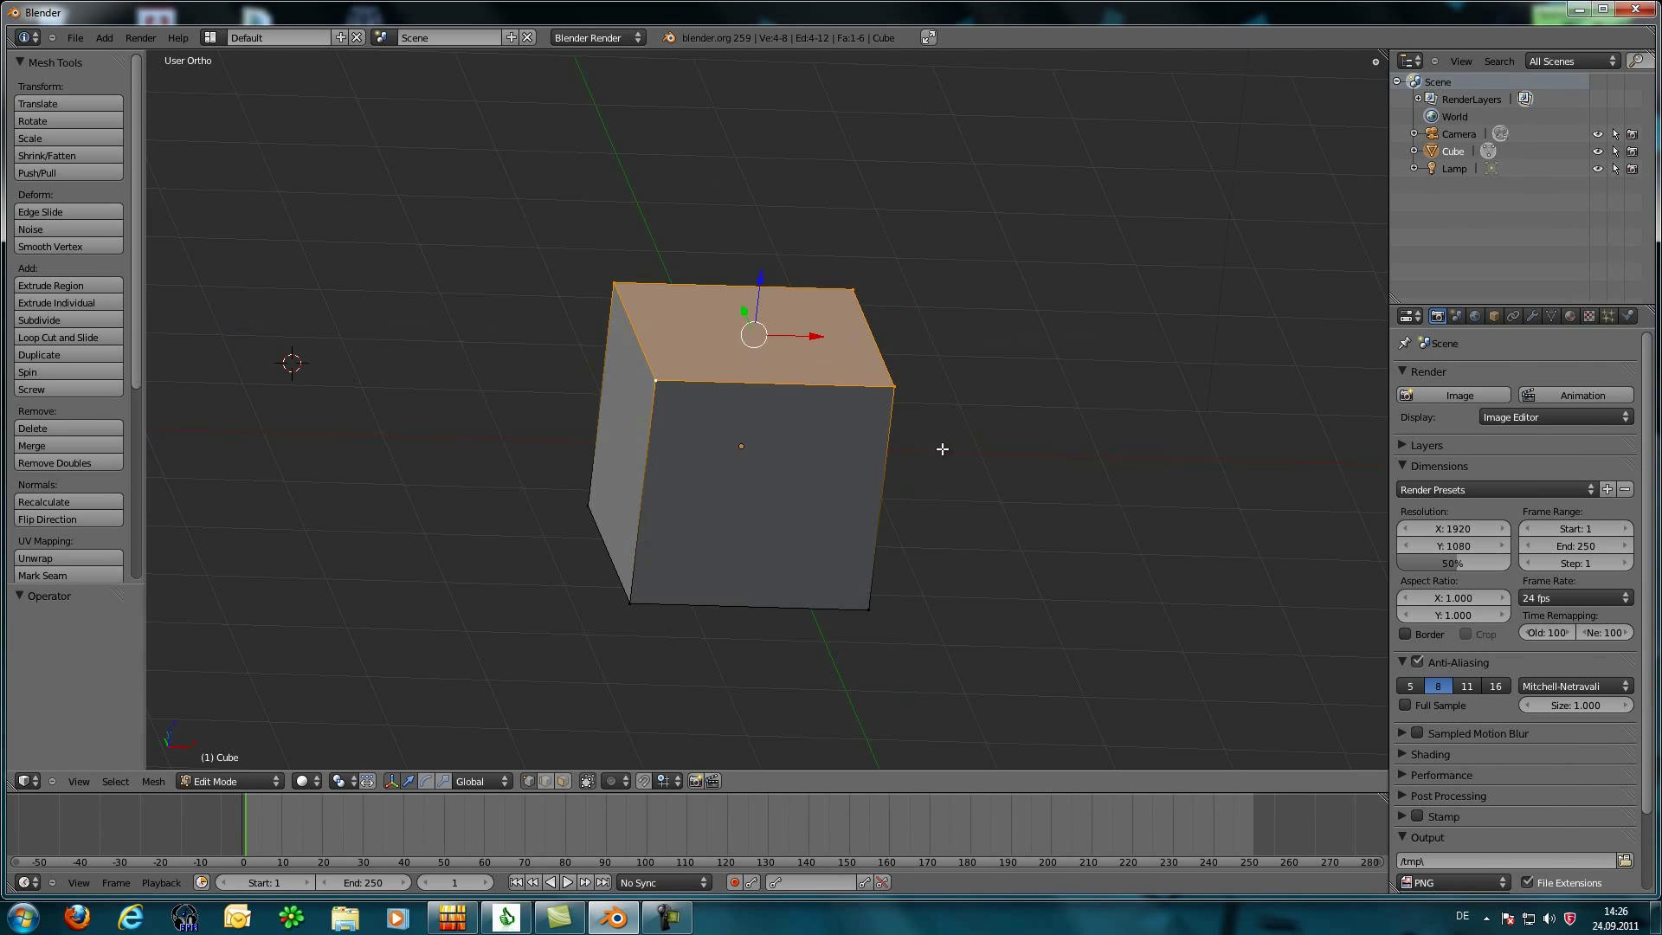
key("s")
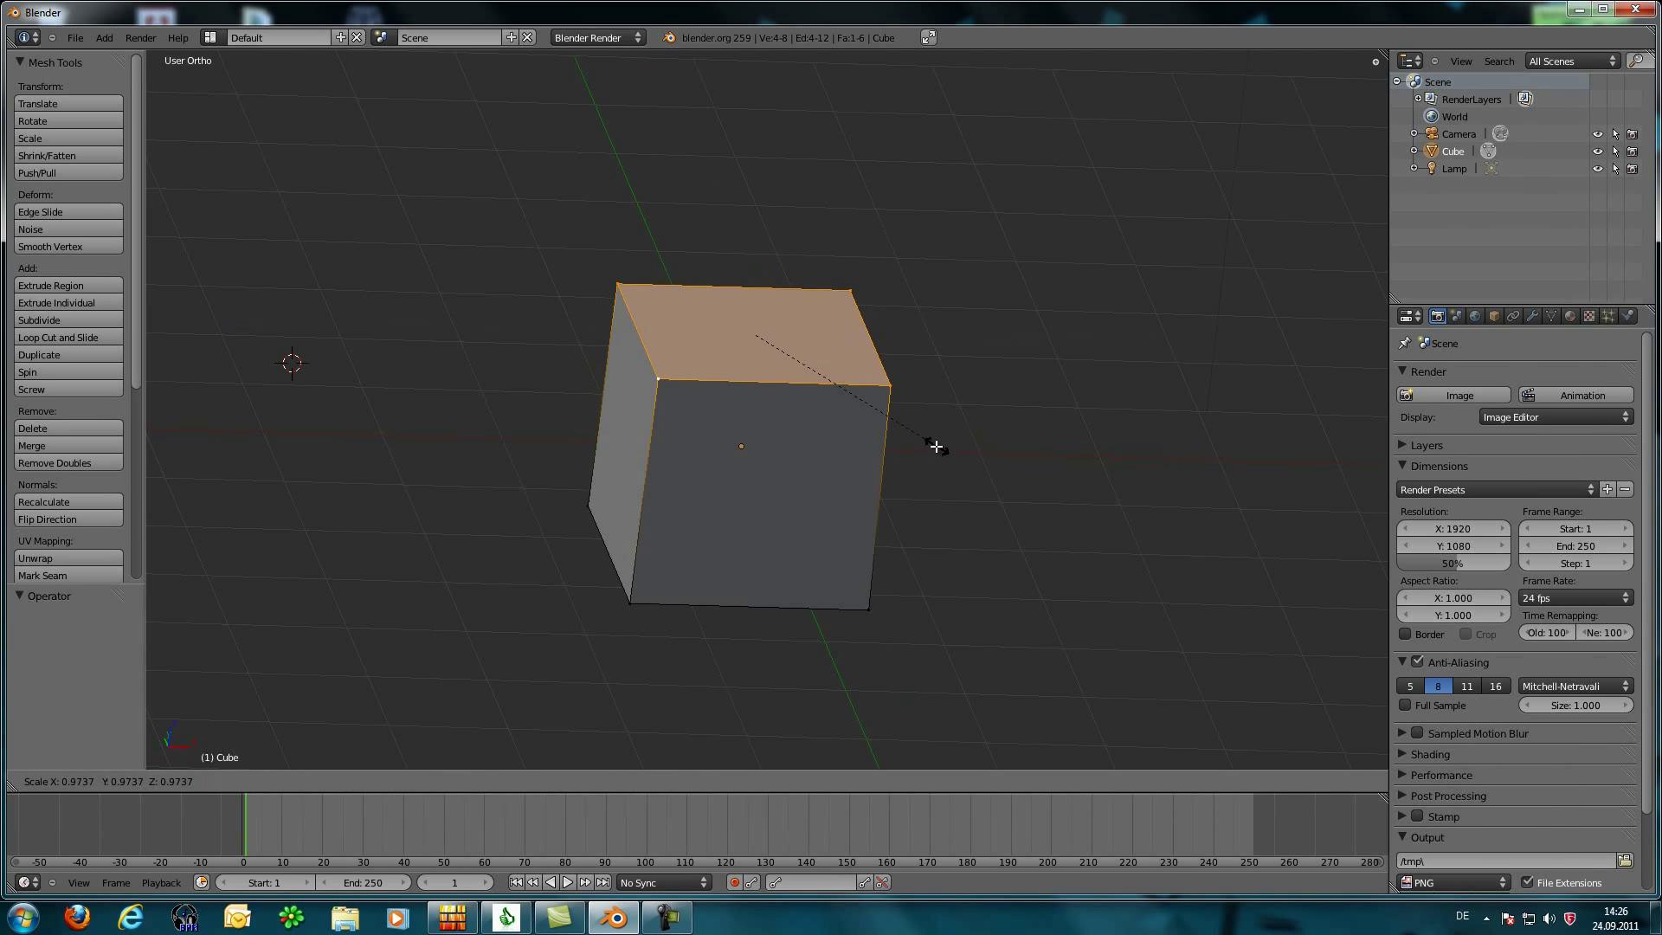
left_click(1129, 588)
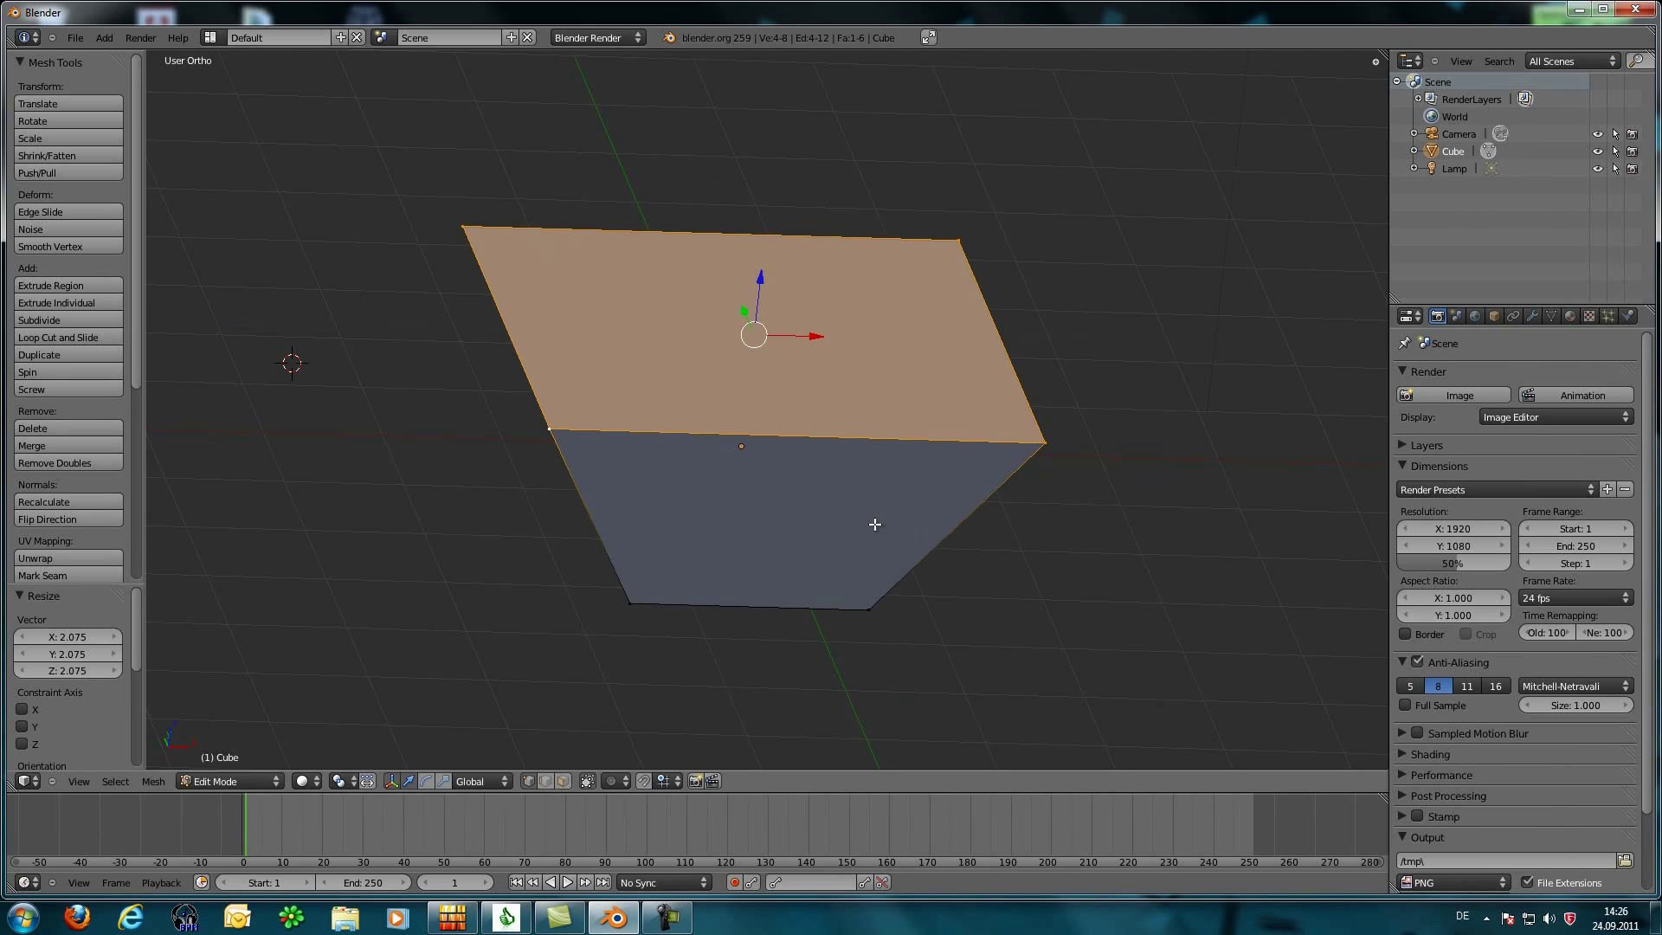
key("e")
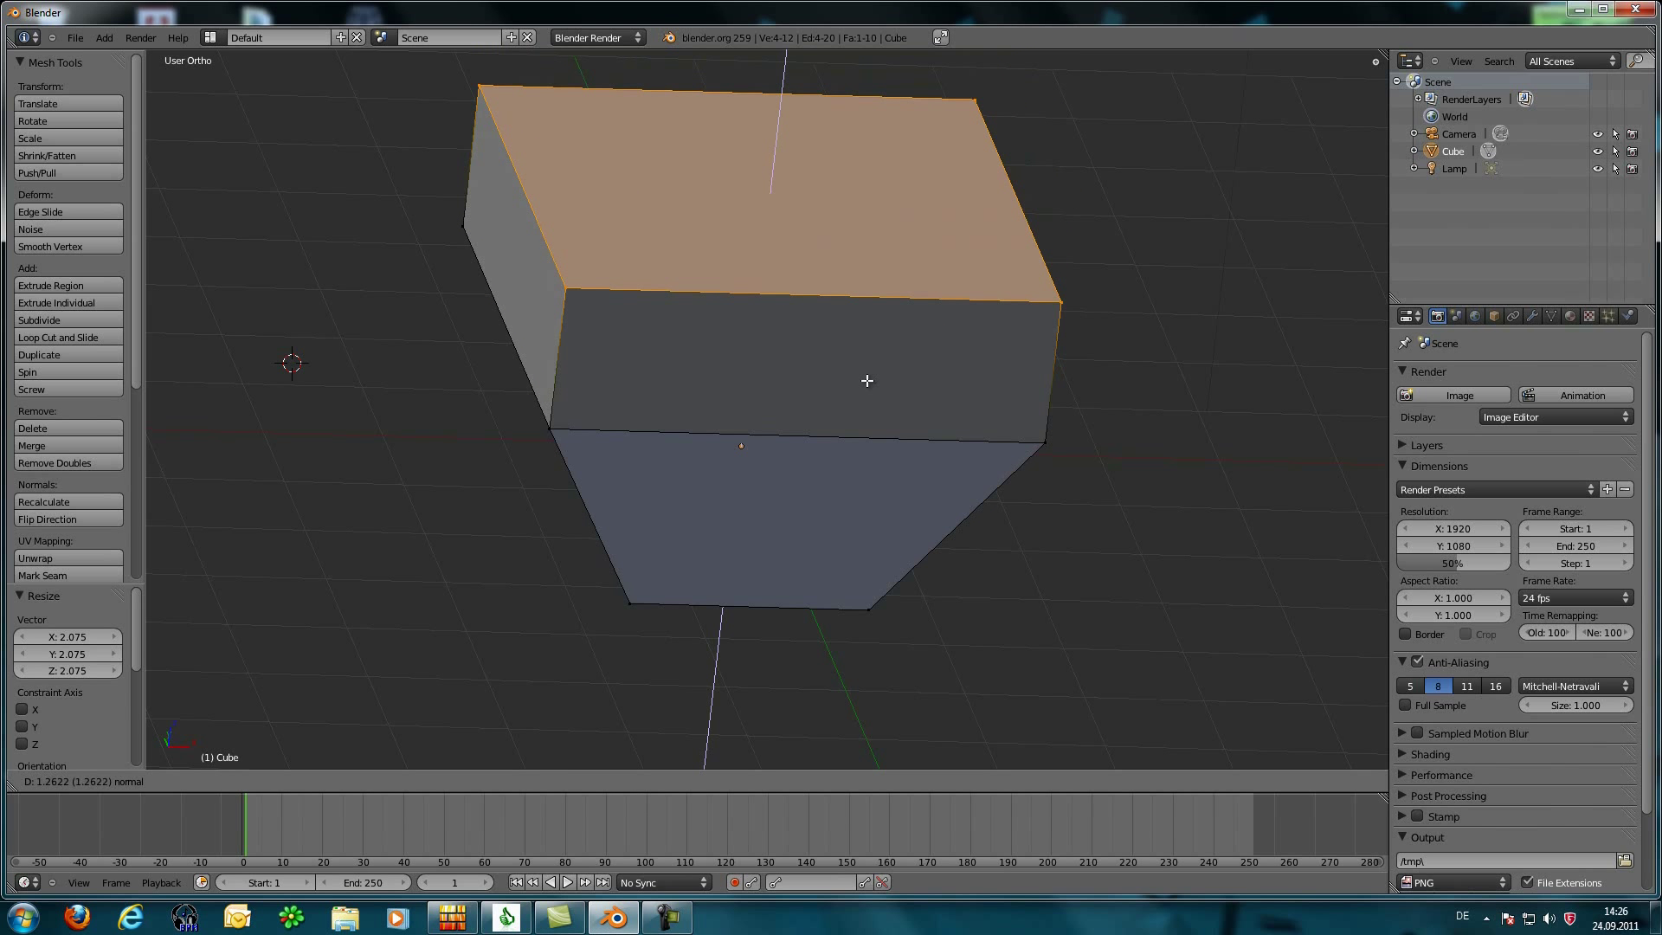
key("x")
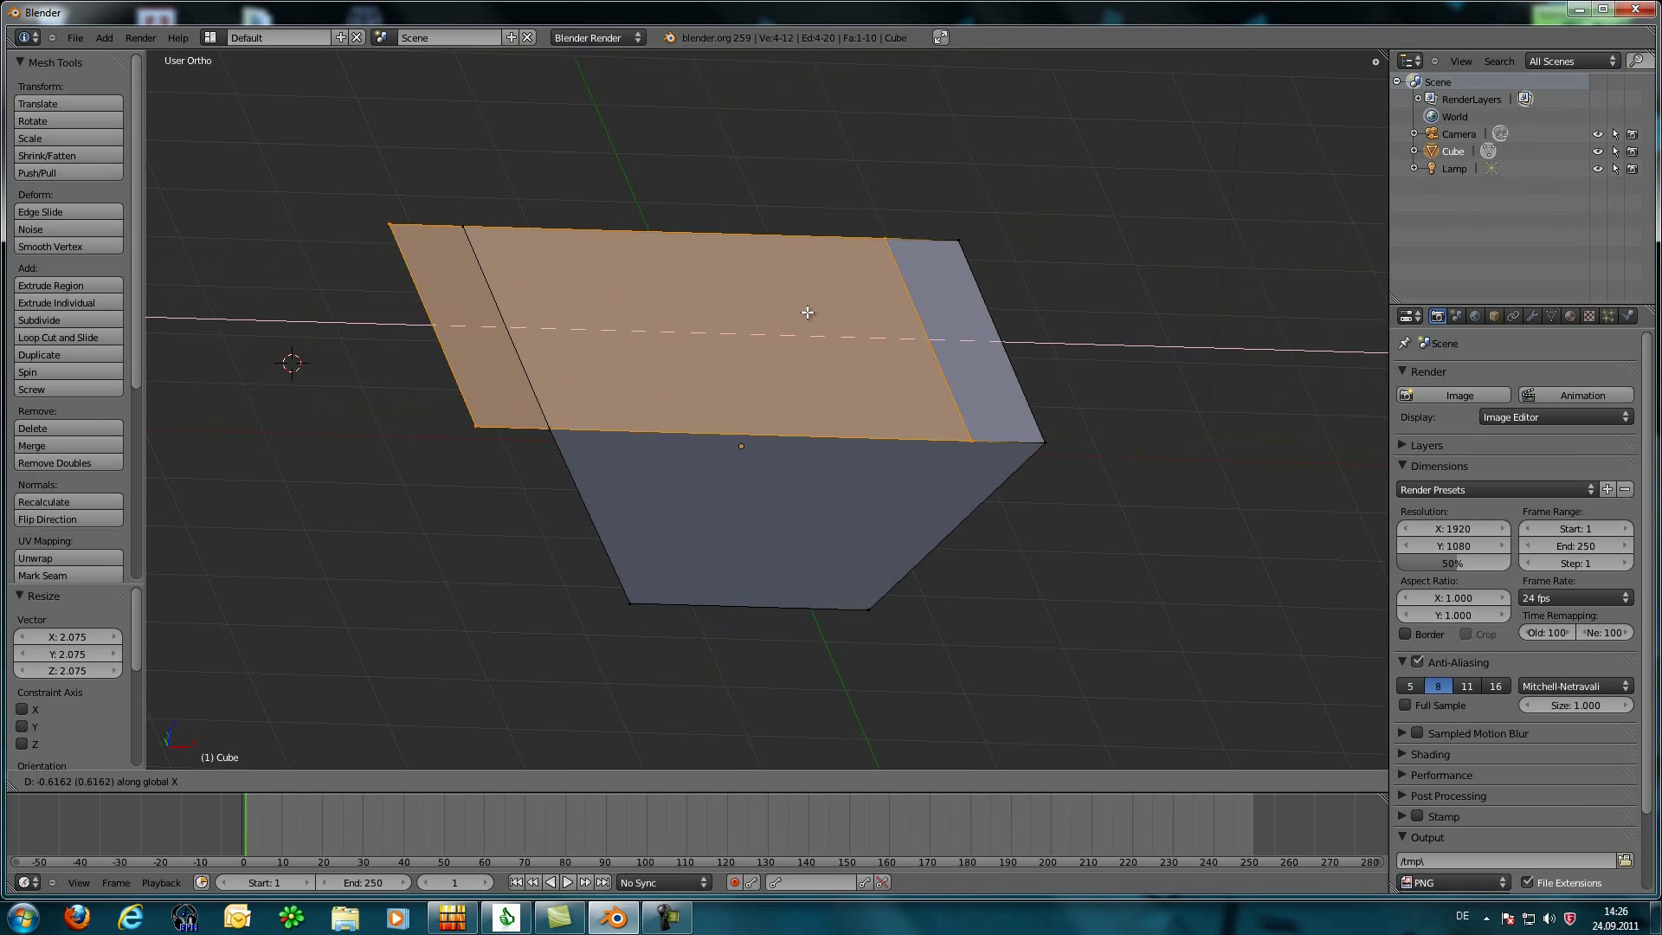
key("z")
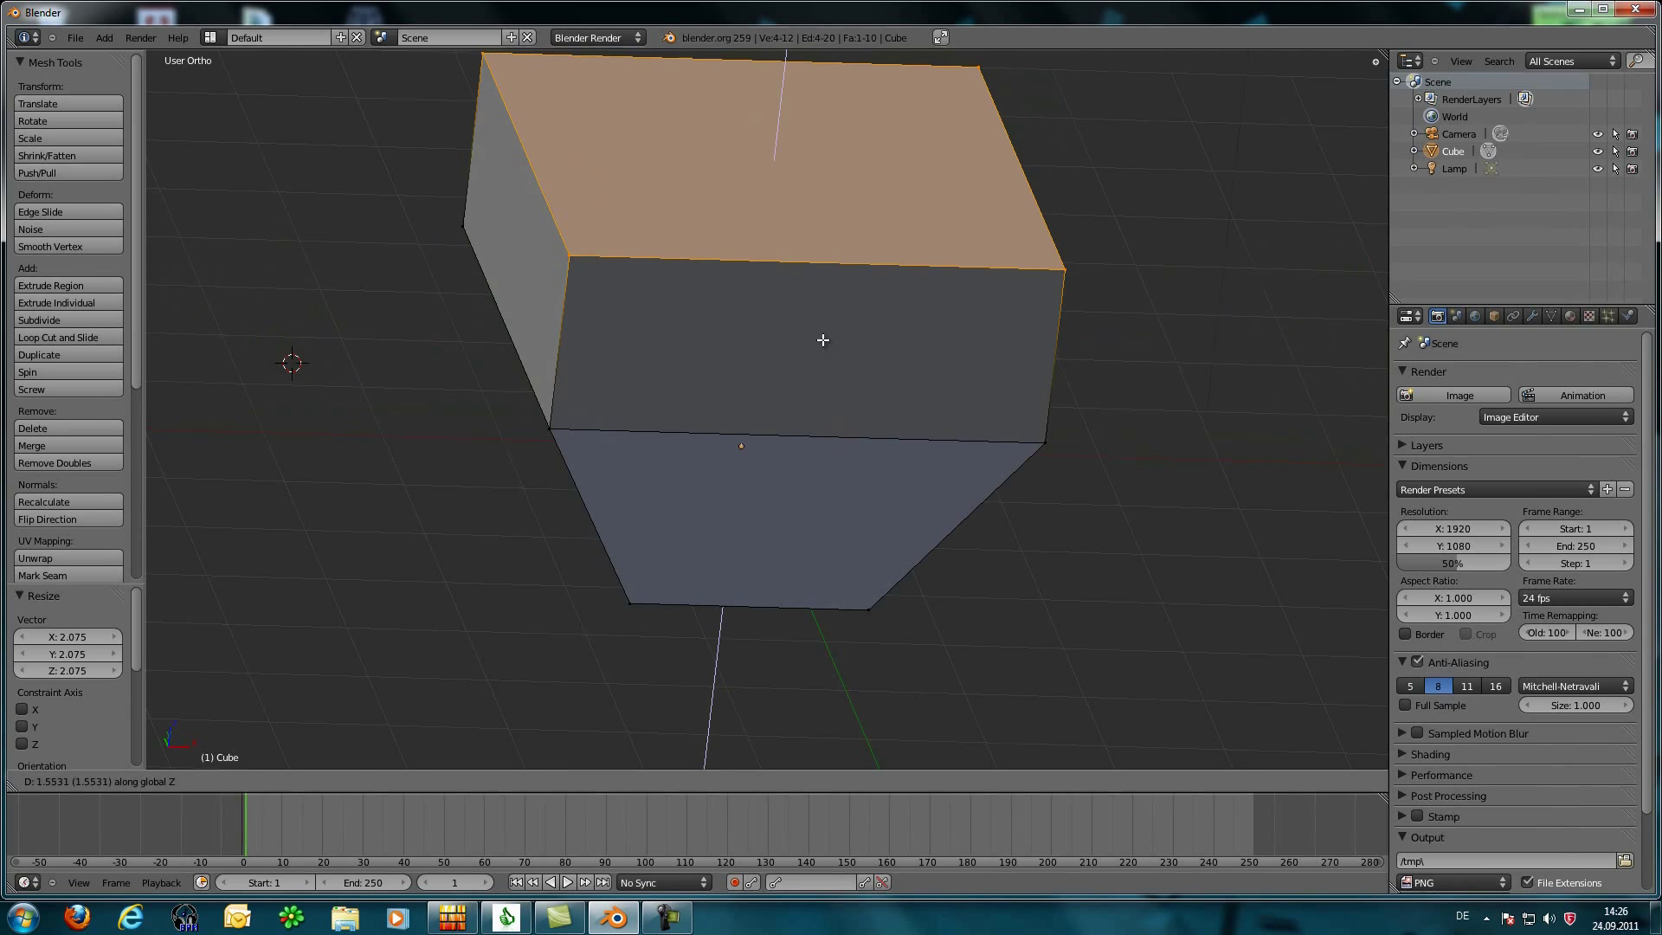
left_click(824, 337)
middle_click_drag(857, 374, 754, 350)
scroll(852, 398, "down", 5)
middle_click_drag(831, 389, 767, 372)
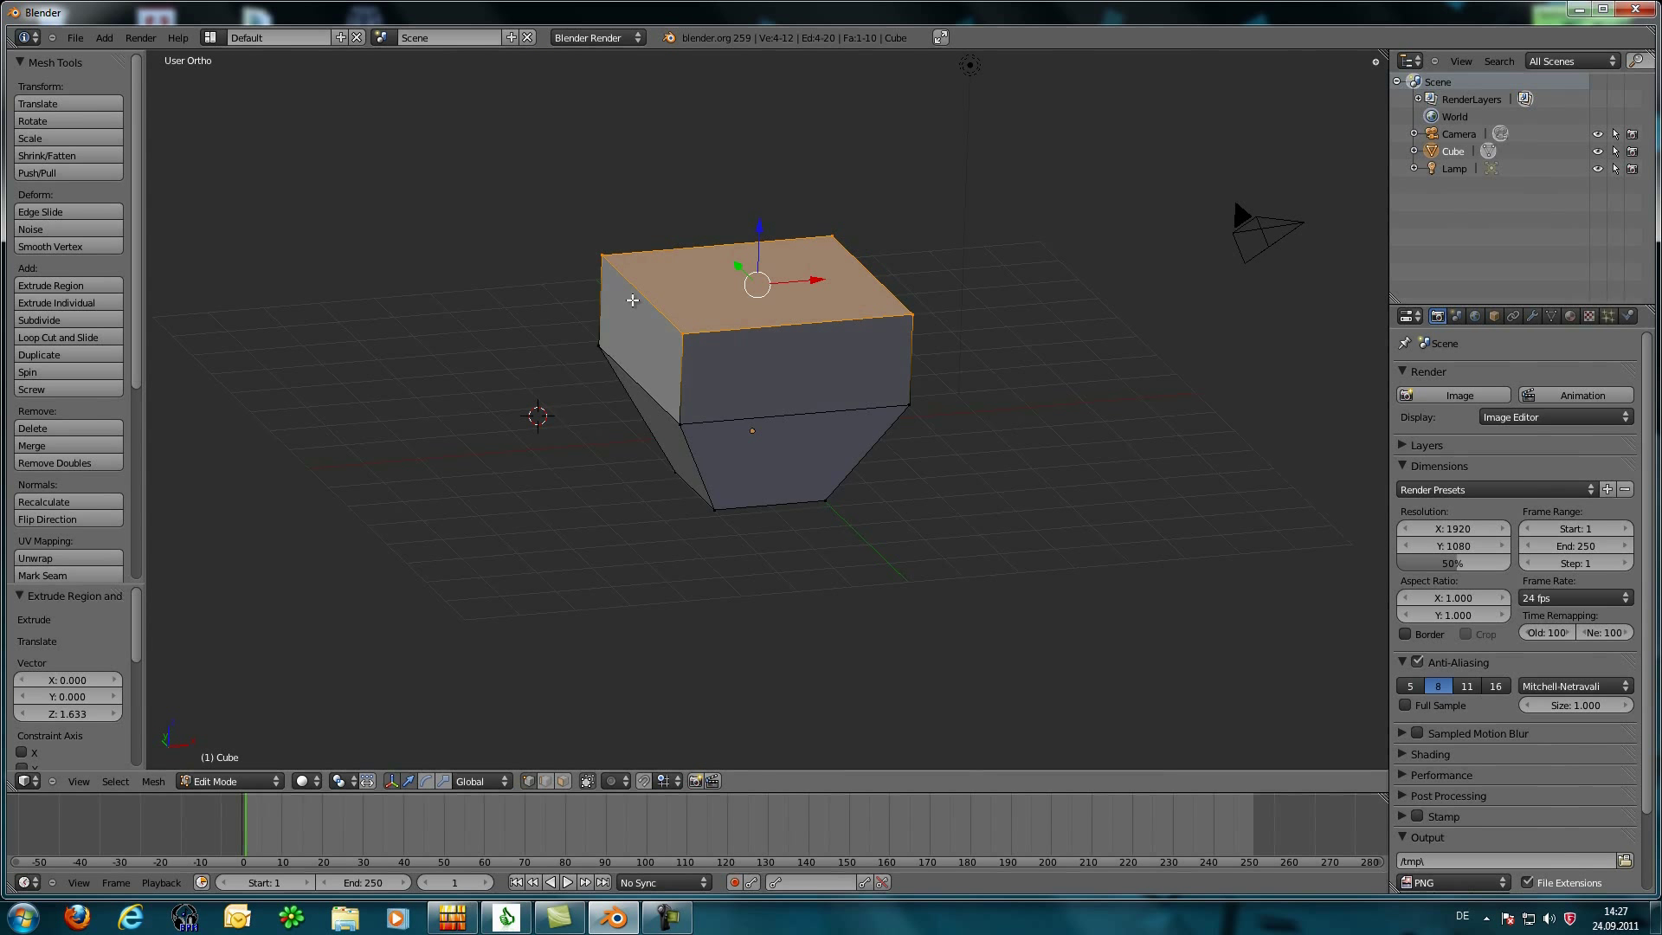
key("ctrl+z")
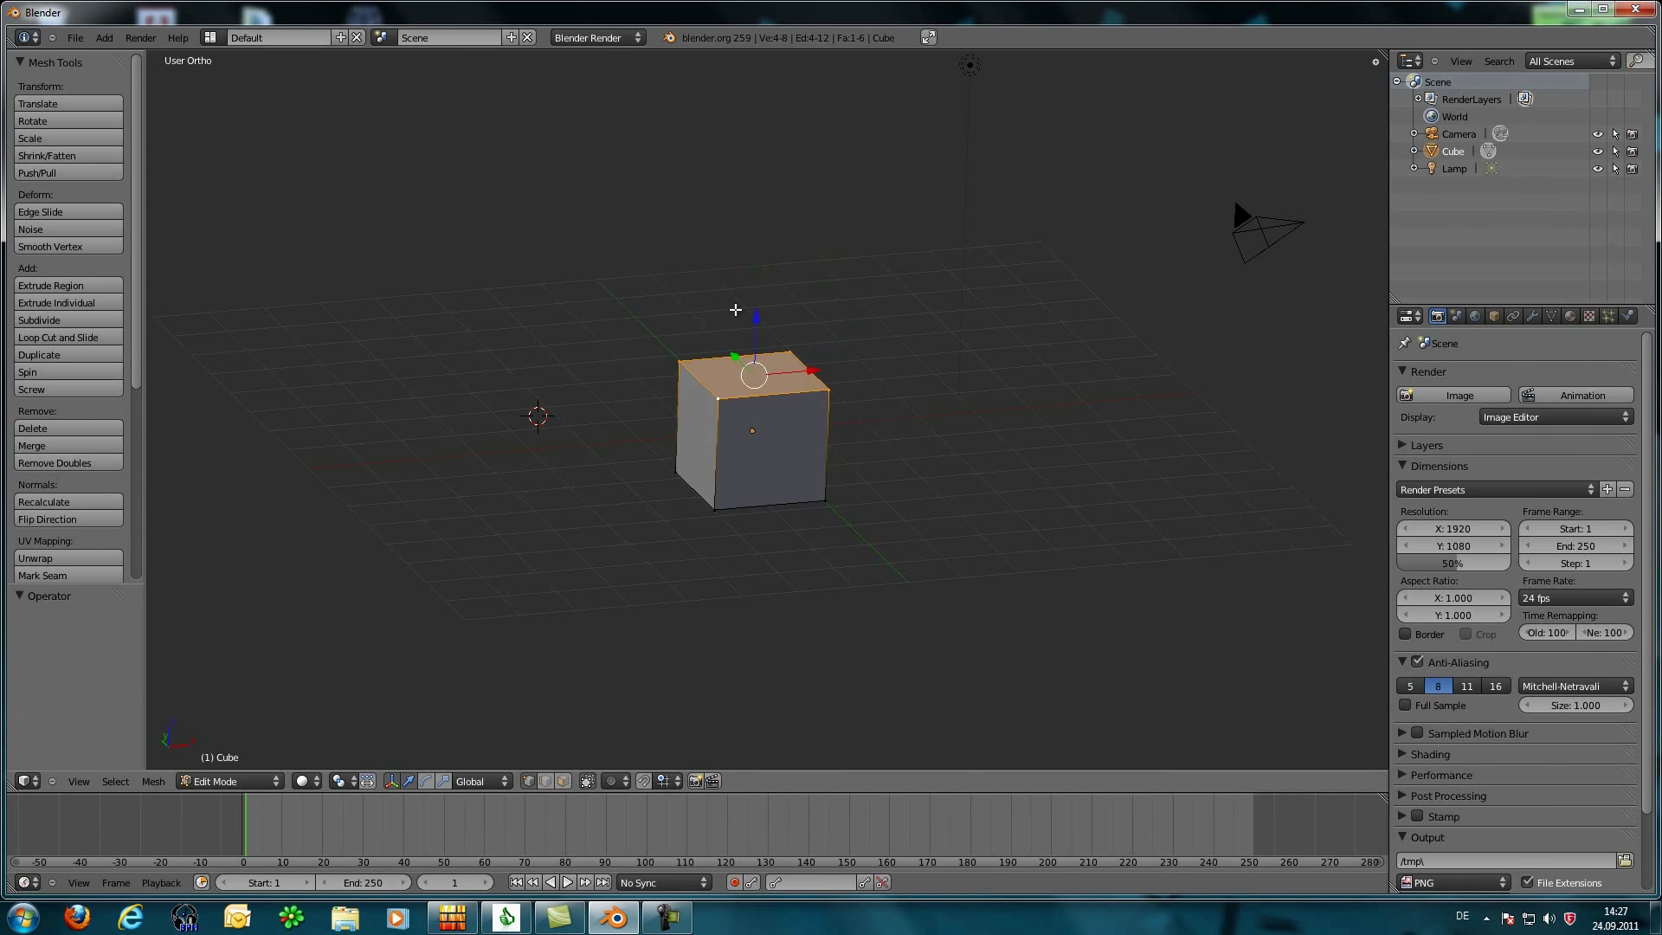
Step: Twist the top face -63.077° around Z, inspect it, then undo the twist
key("r")
key("z")
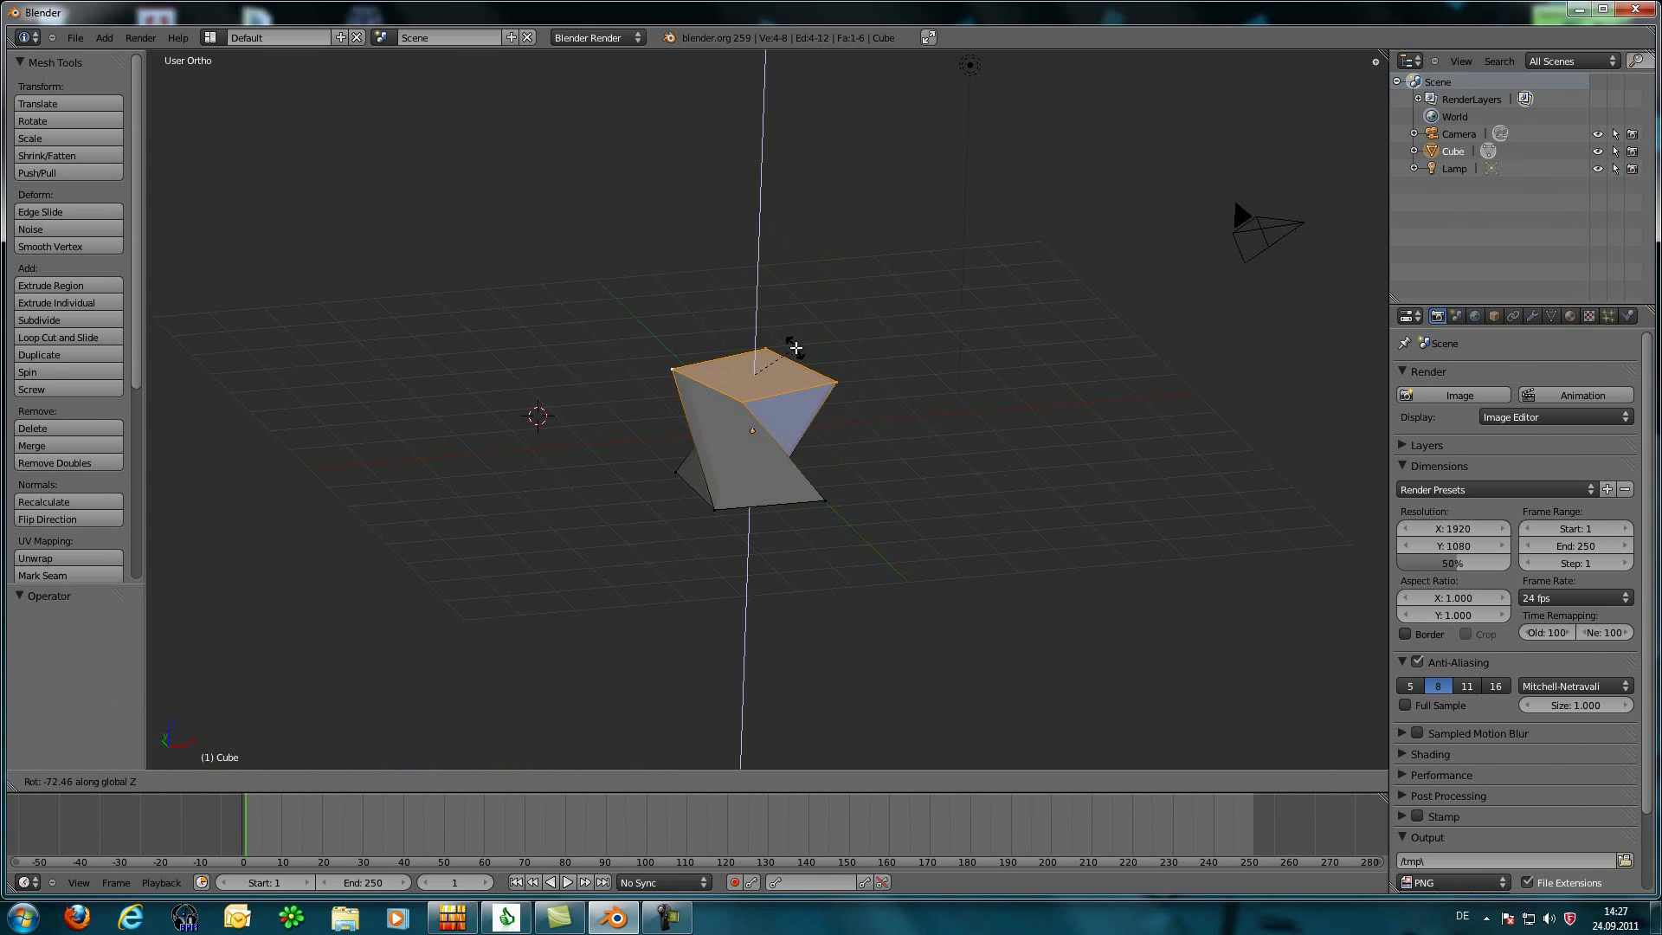
left_click(788, 367)
scroll(755, 449, "up", 5)
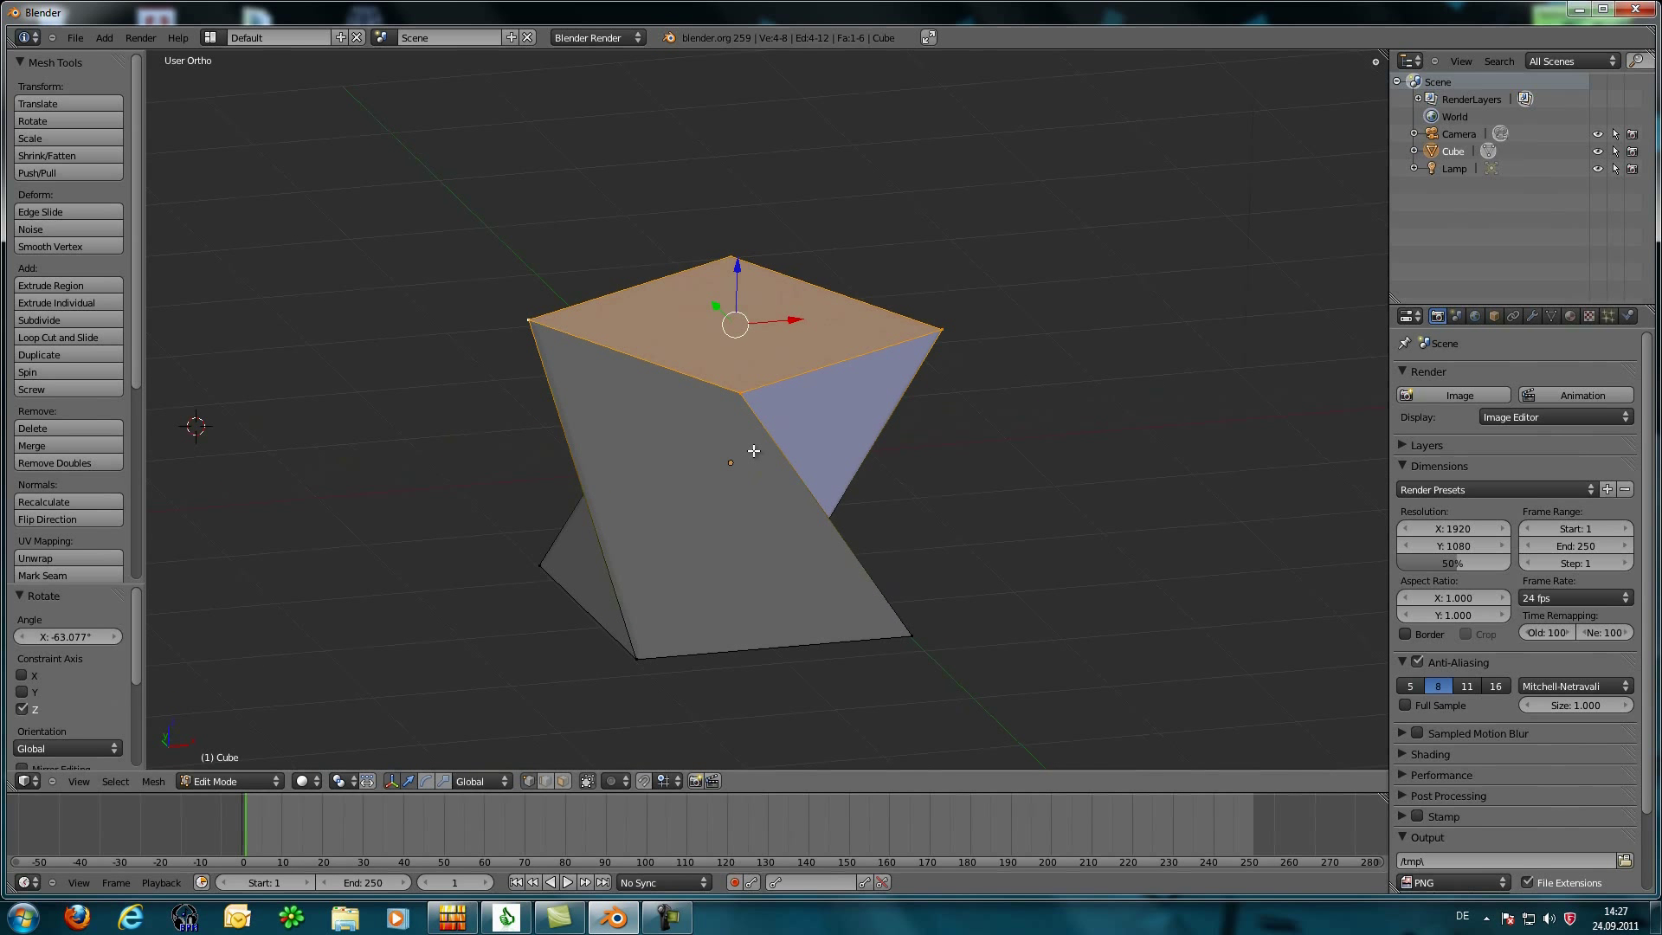
middle_click_drag(768, 459, 686, 453)
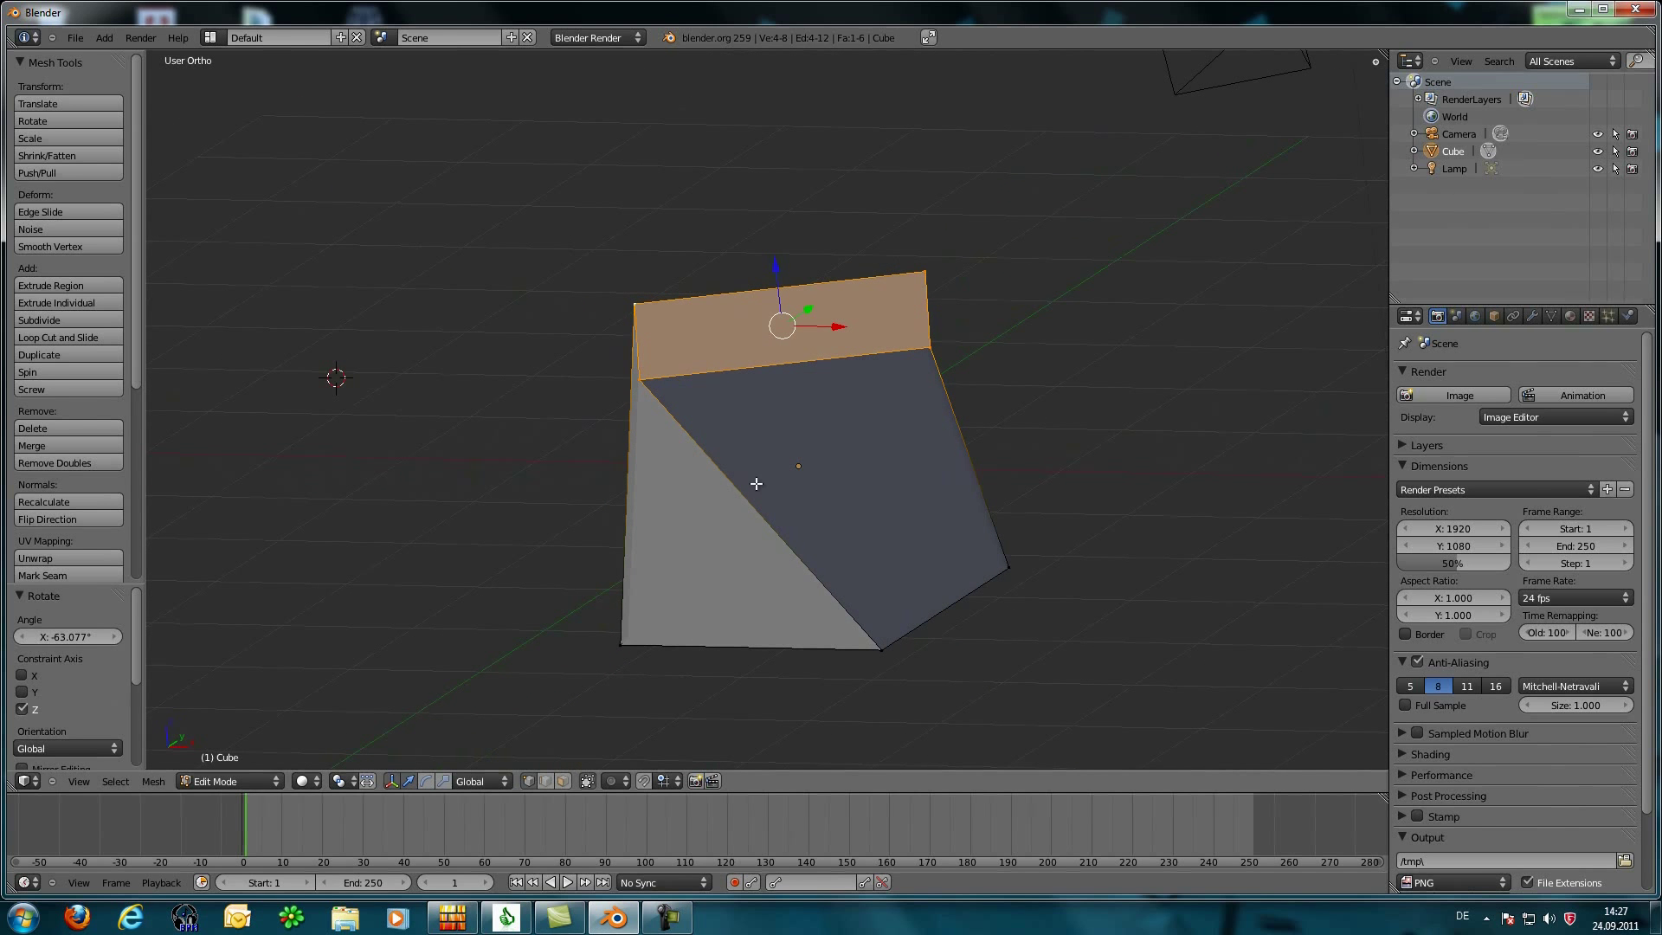
middle_click_drag(790, 502, 931, 487)
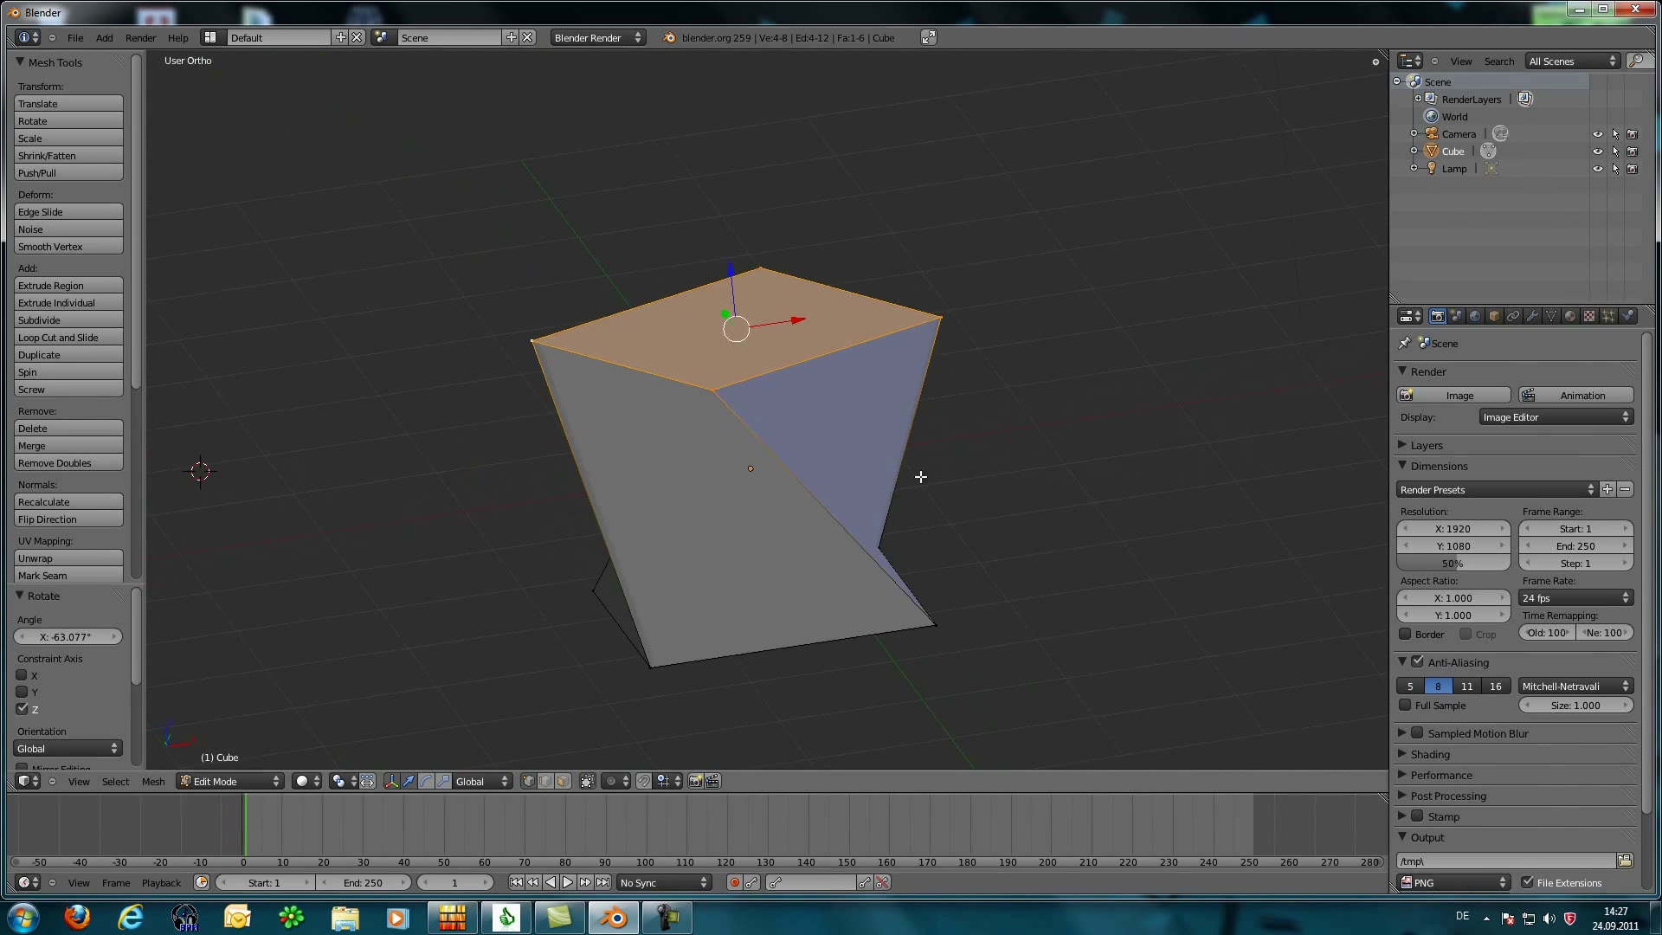
key("ctrl+z")
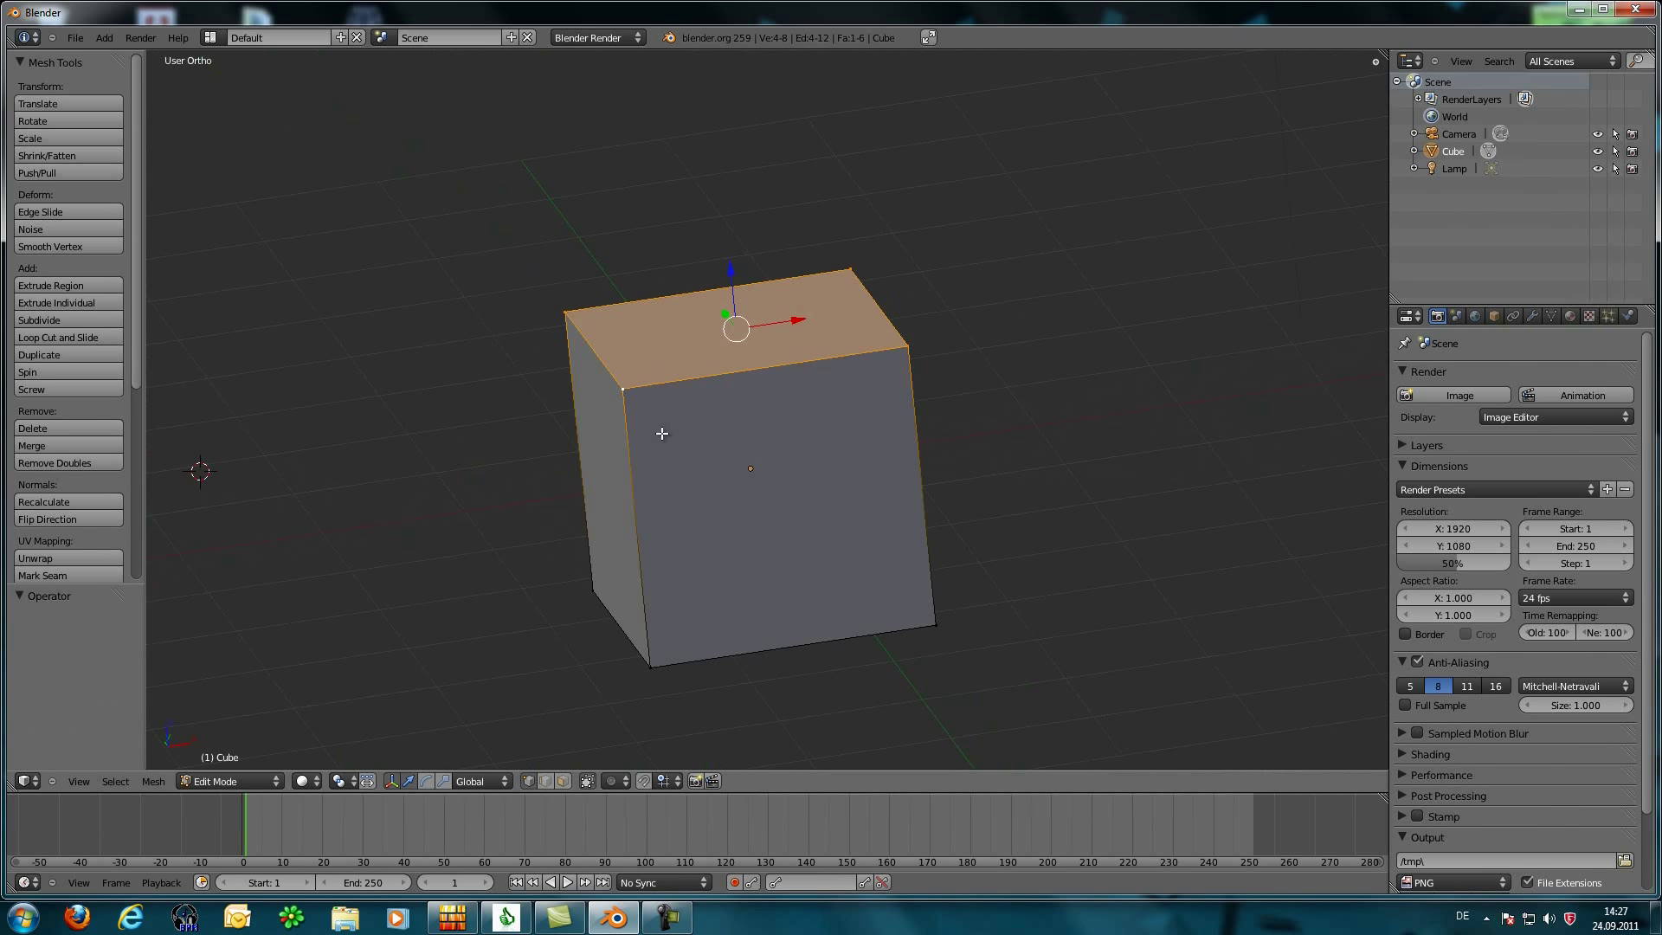
Step: Select the four corner vertices of the cube's front face
key("a")
key("a")
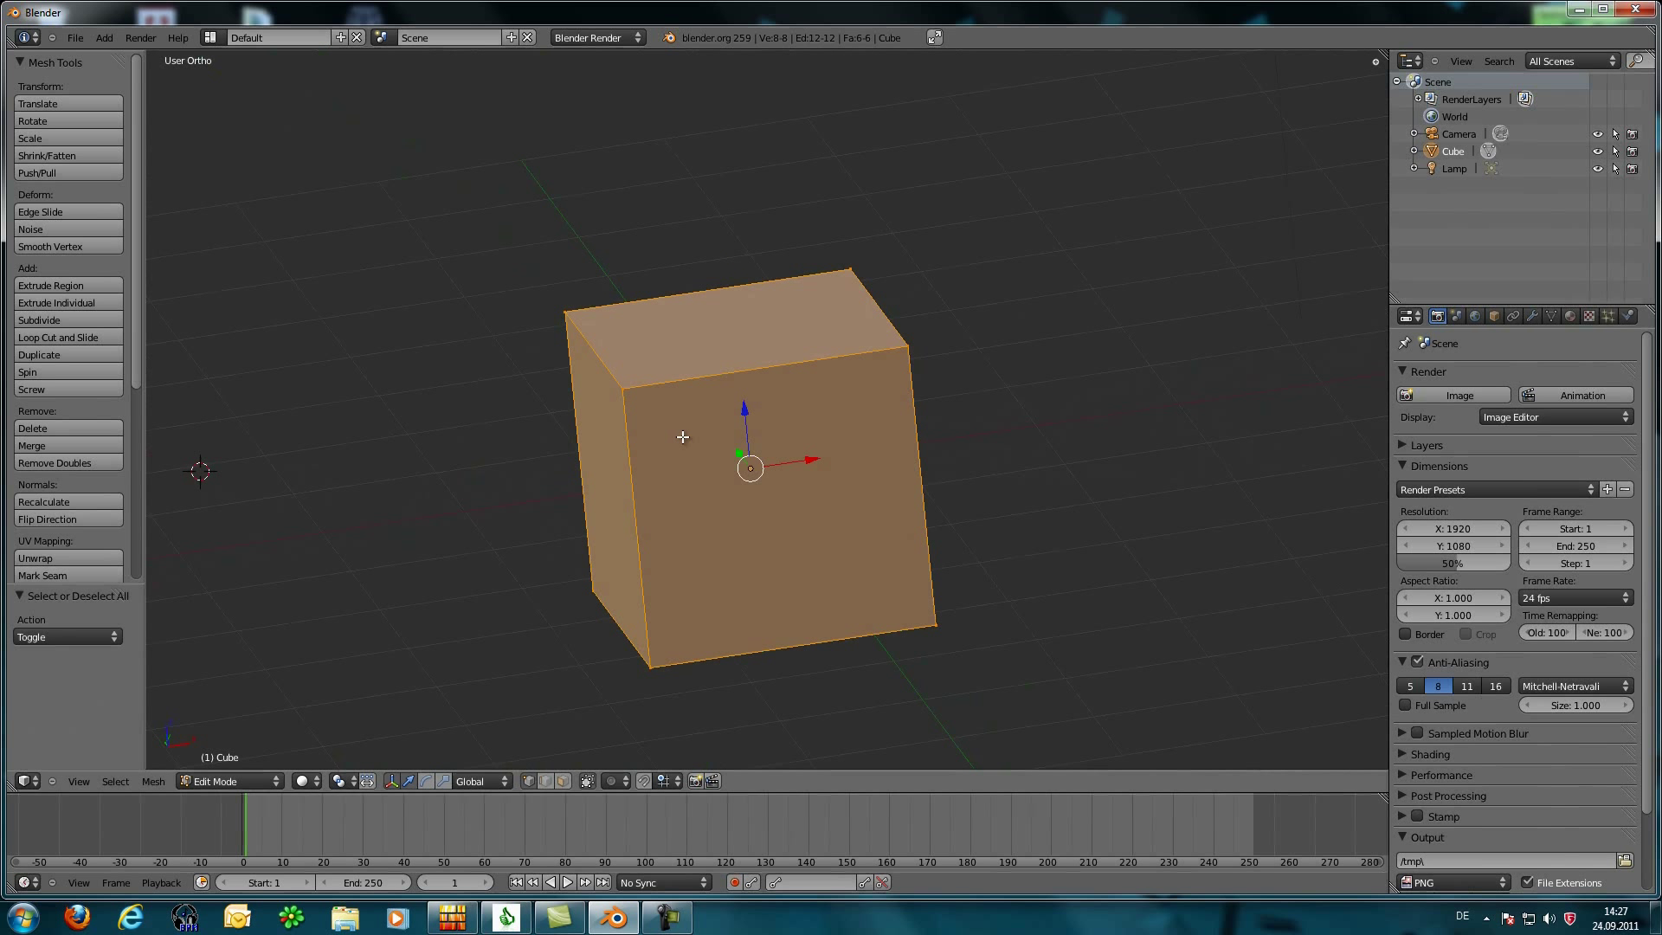
key("a")
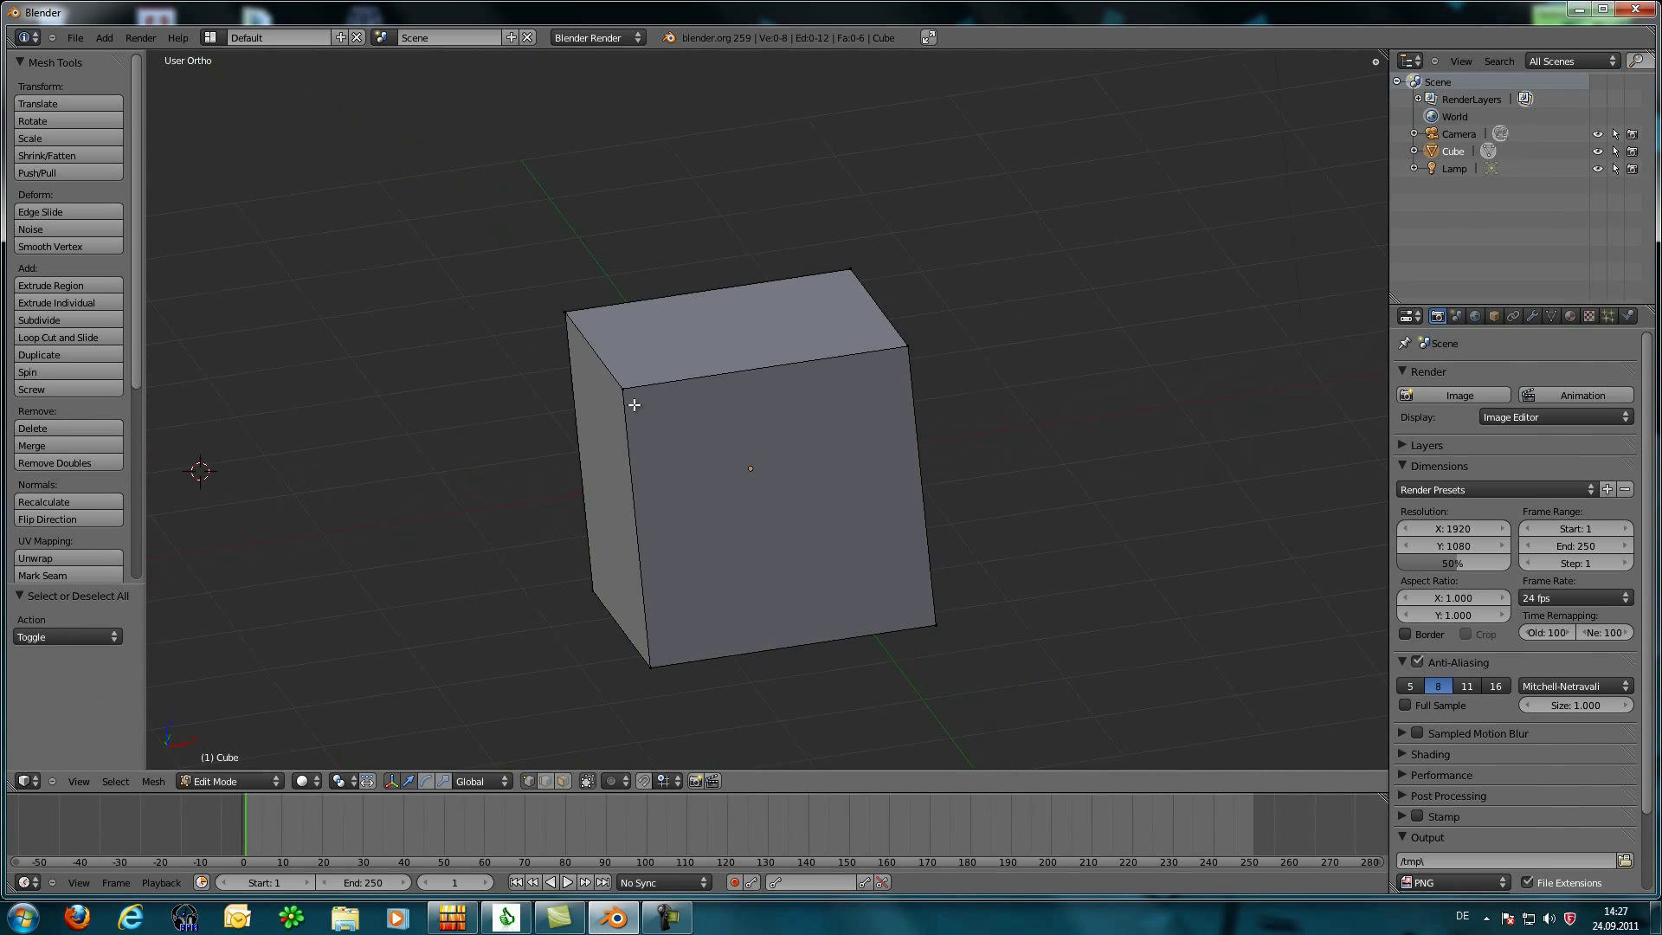
left_click(623, 390)
right_click(623, 391)
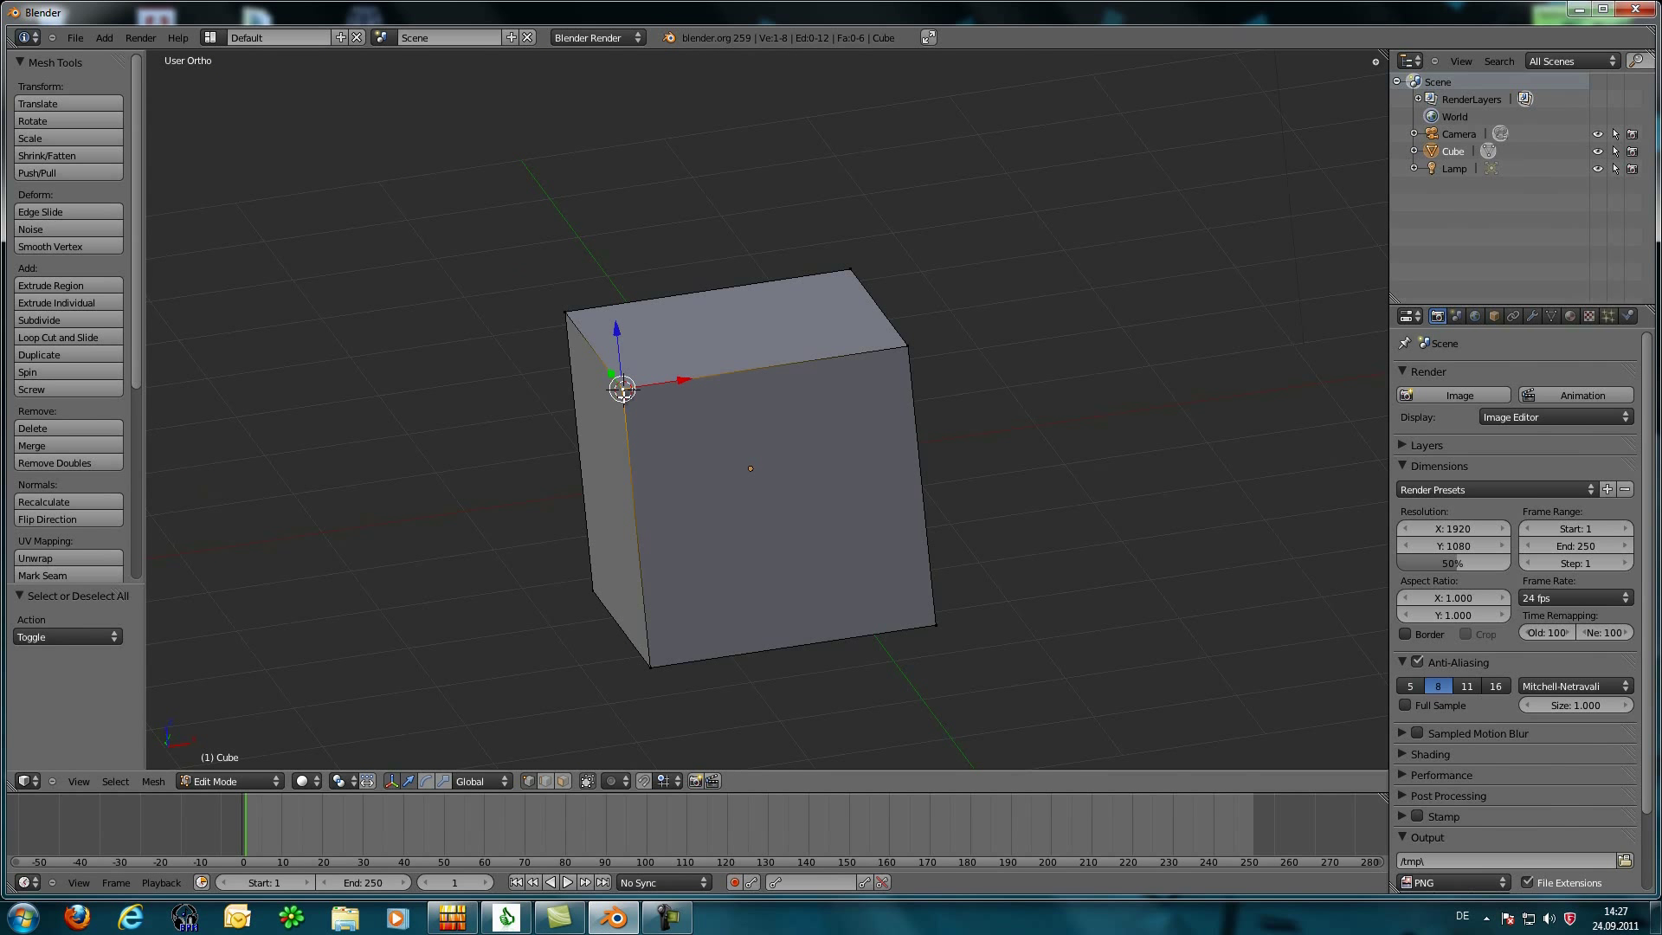
right_click(936, 624, "shift")
right_click(896, 365, "shift")
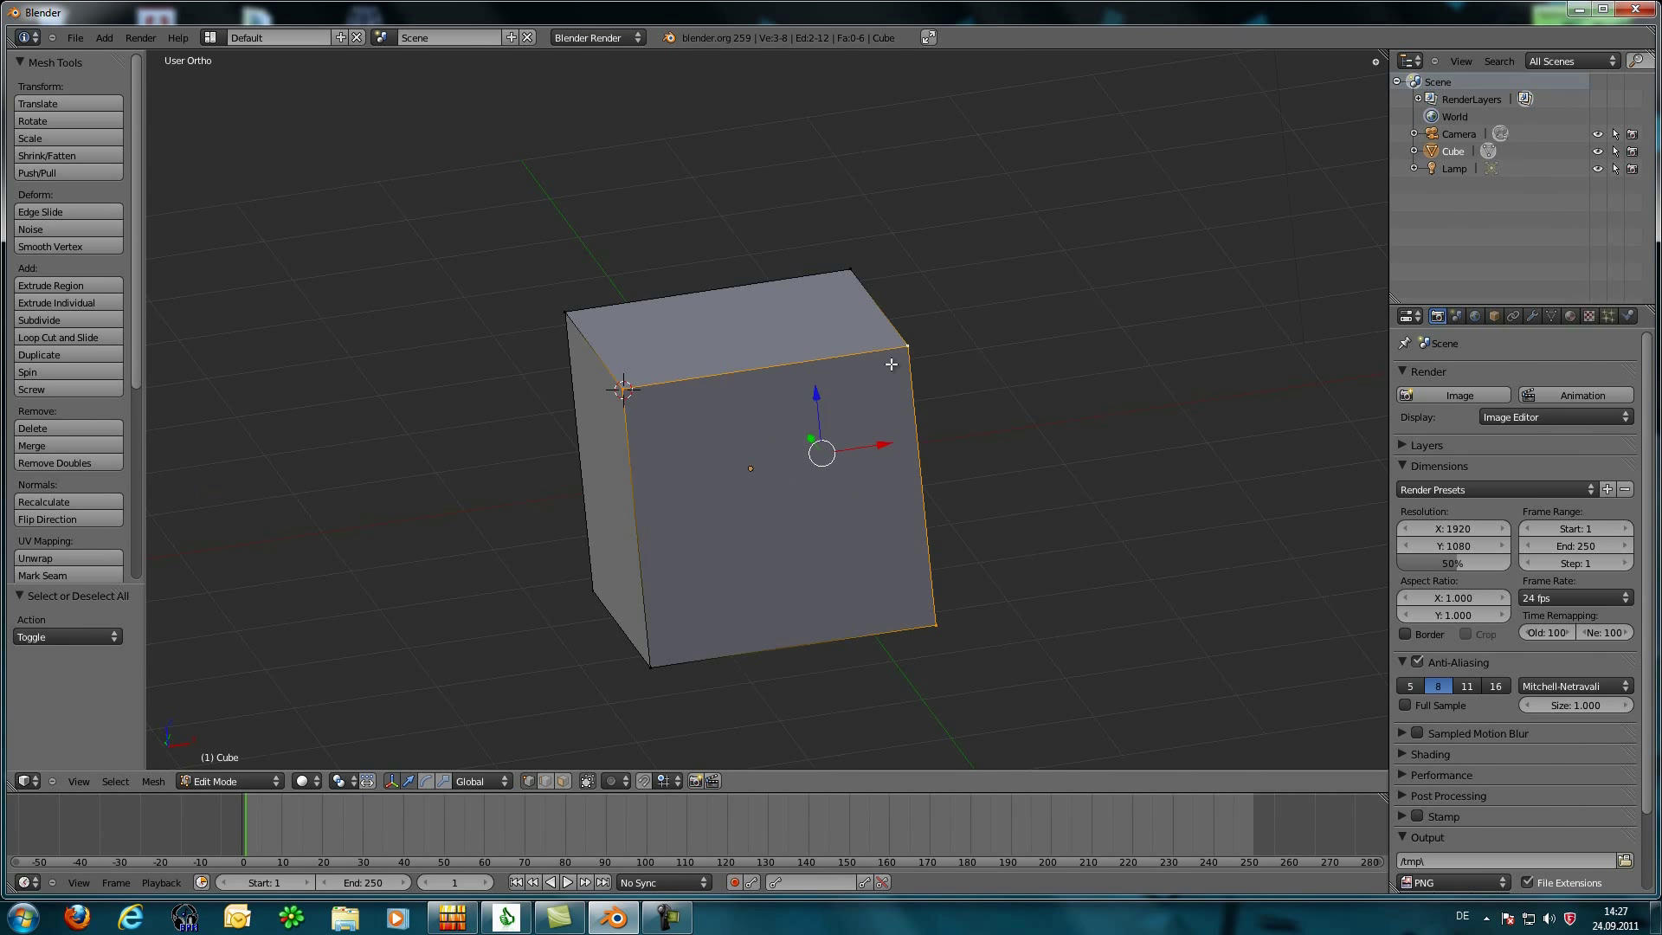
right_click(647, 662, "shift")
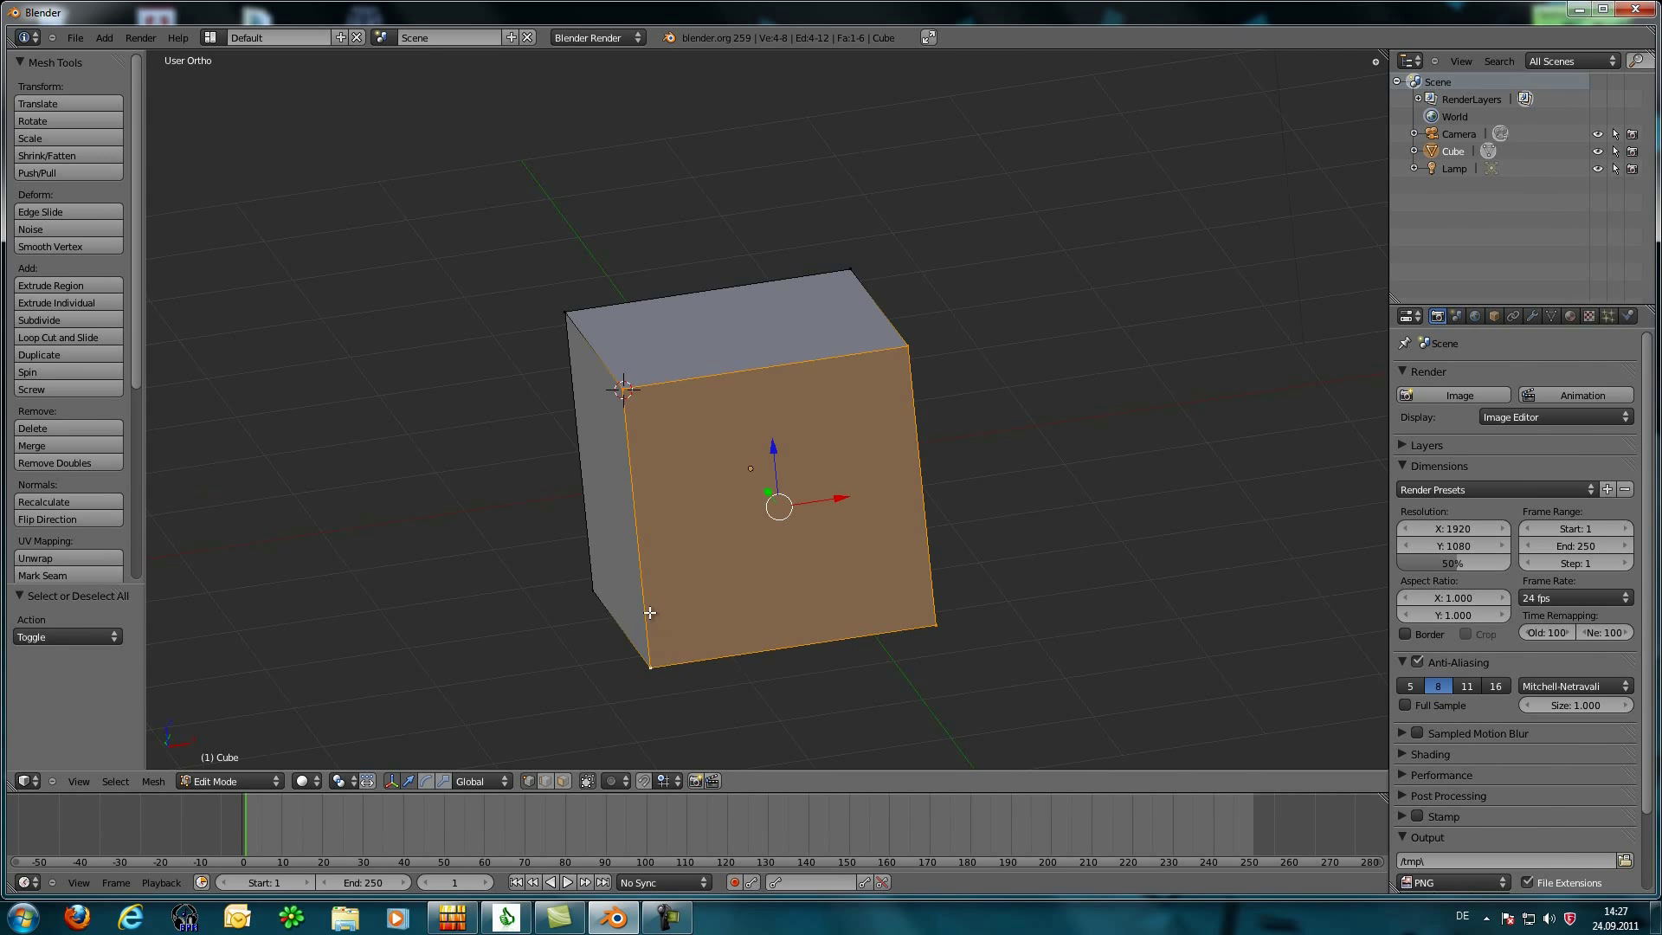
Step: Subdivide the front face four times into a 16×16 grid, undoing one Subdivide Smooth
key("w")
left_click(603, 615)
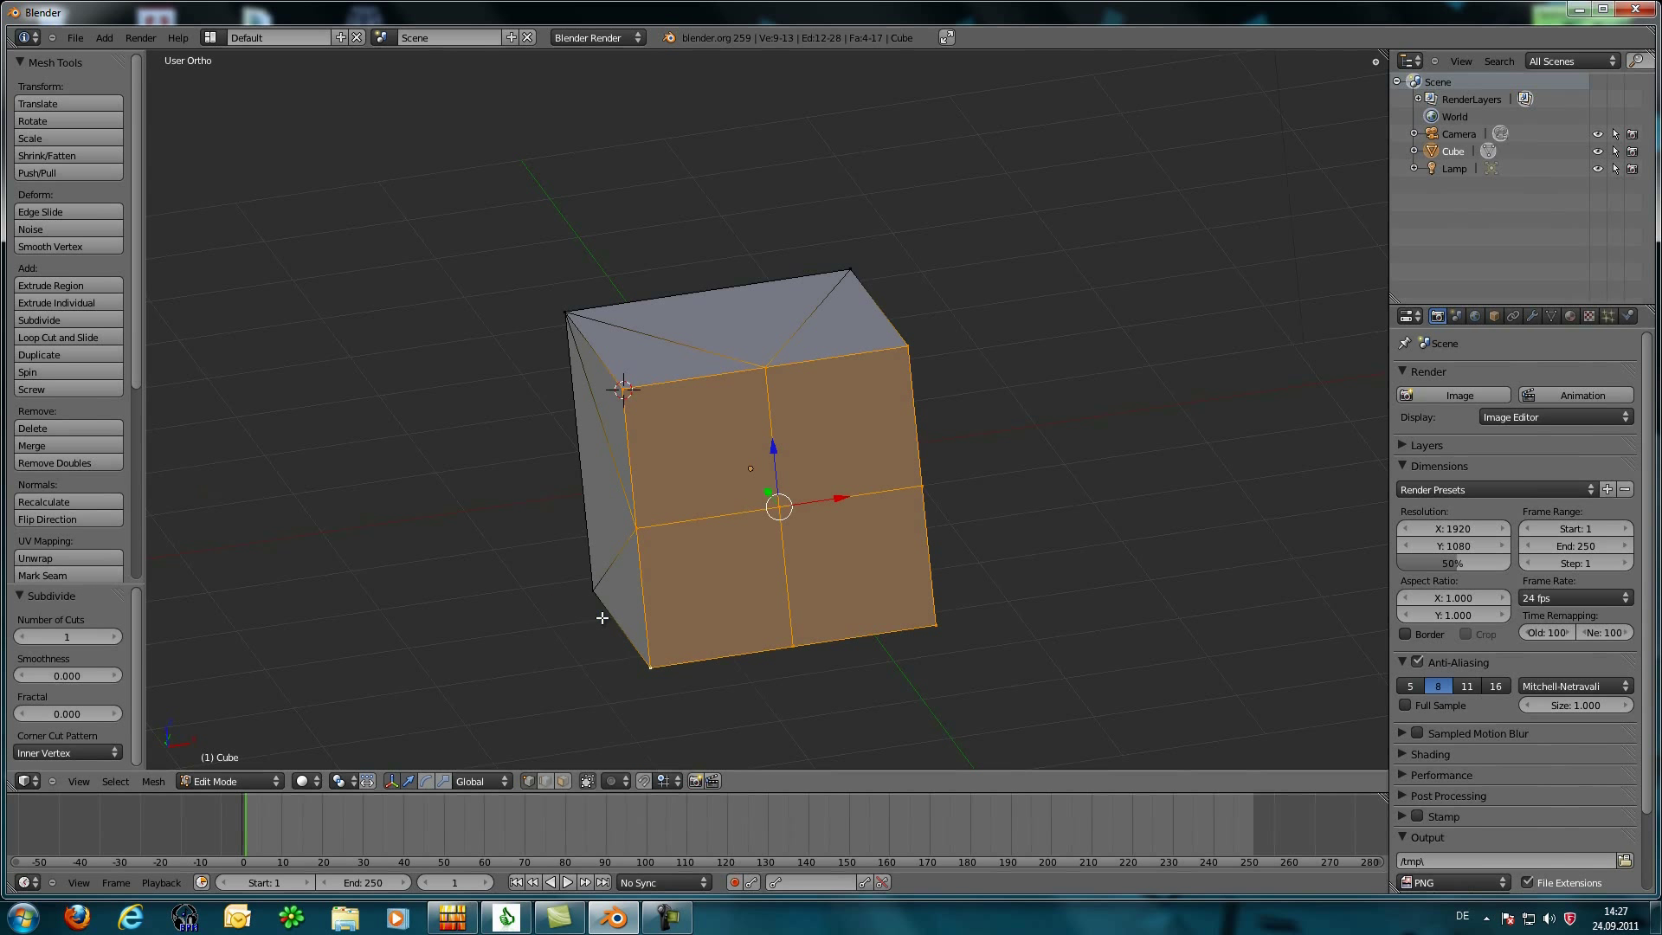
key("w")
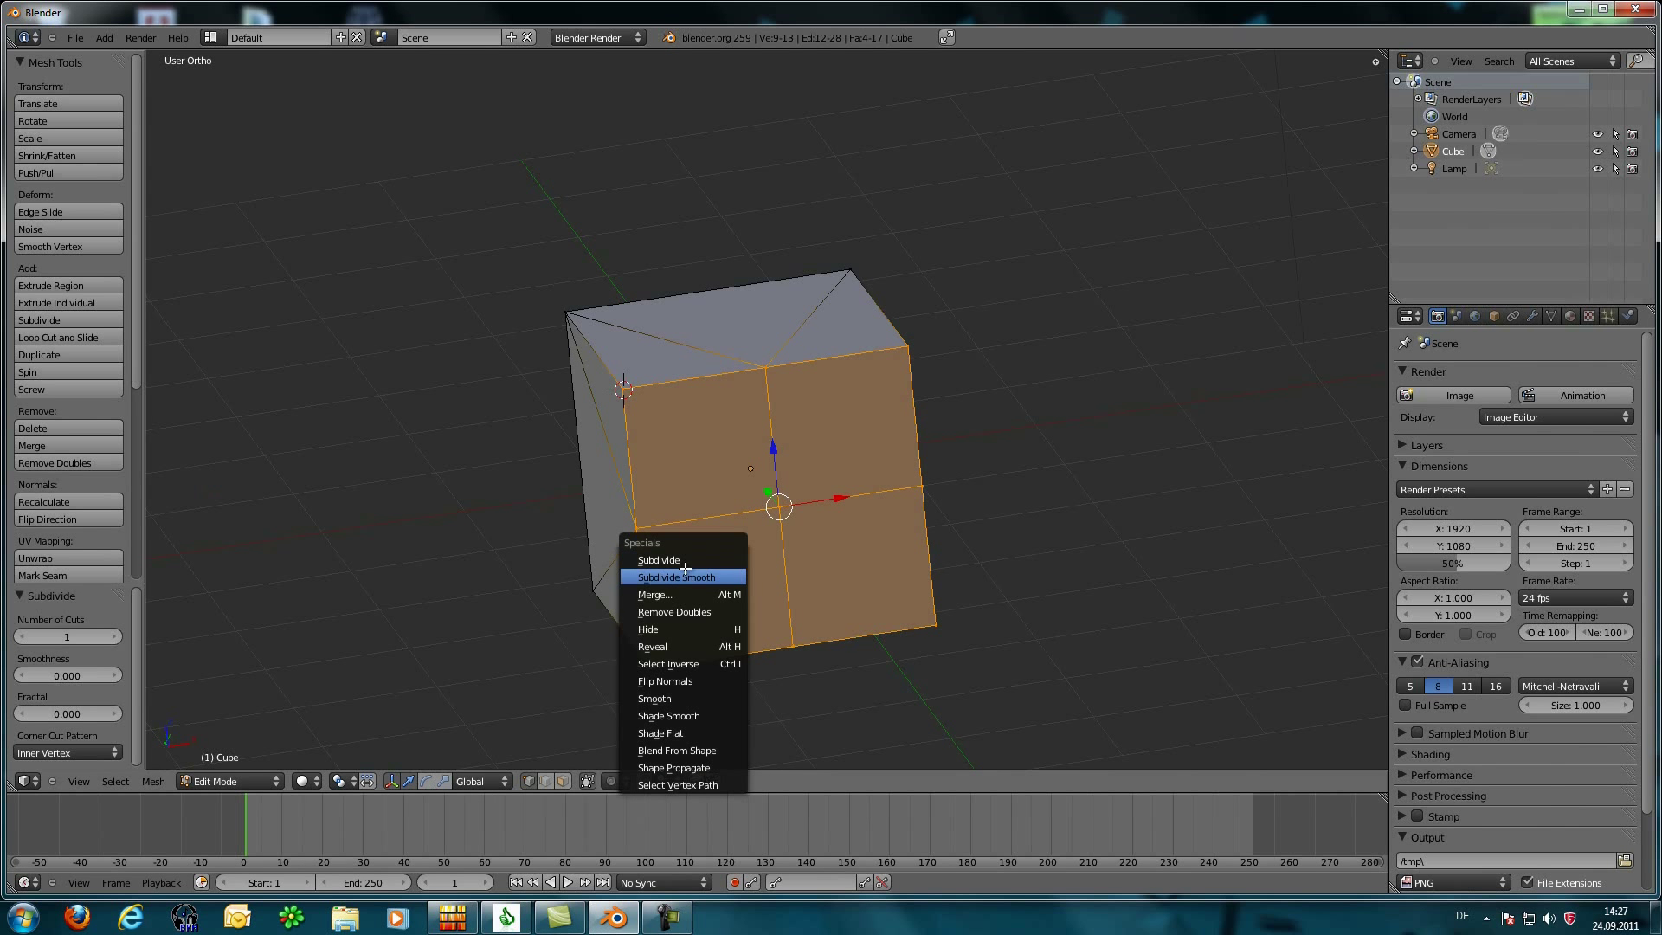
left_click(723, 574)
key("ctrl+z")
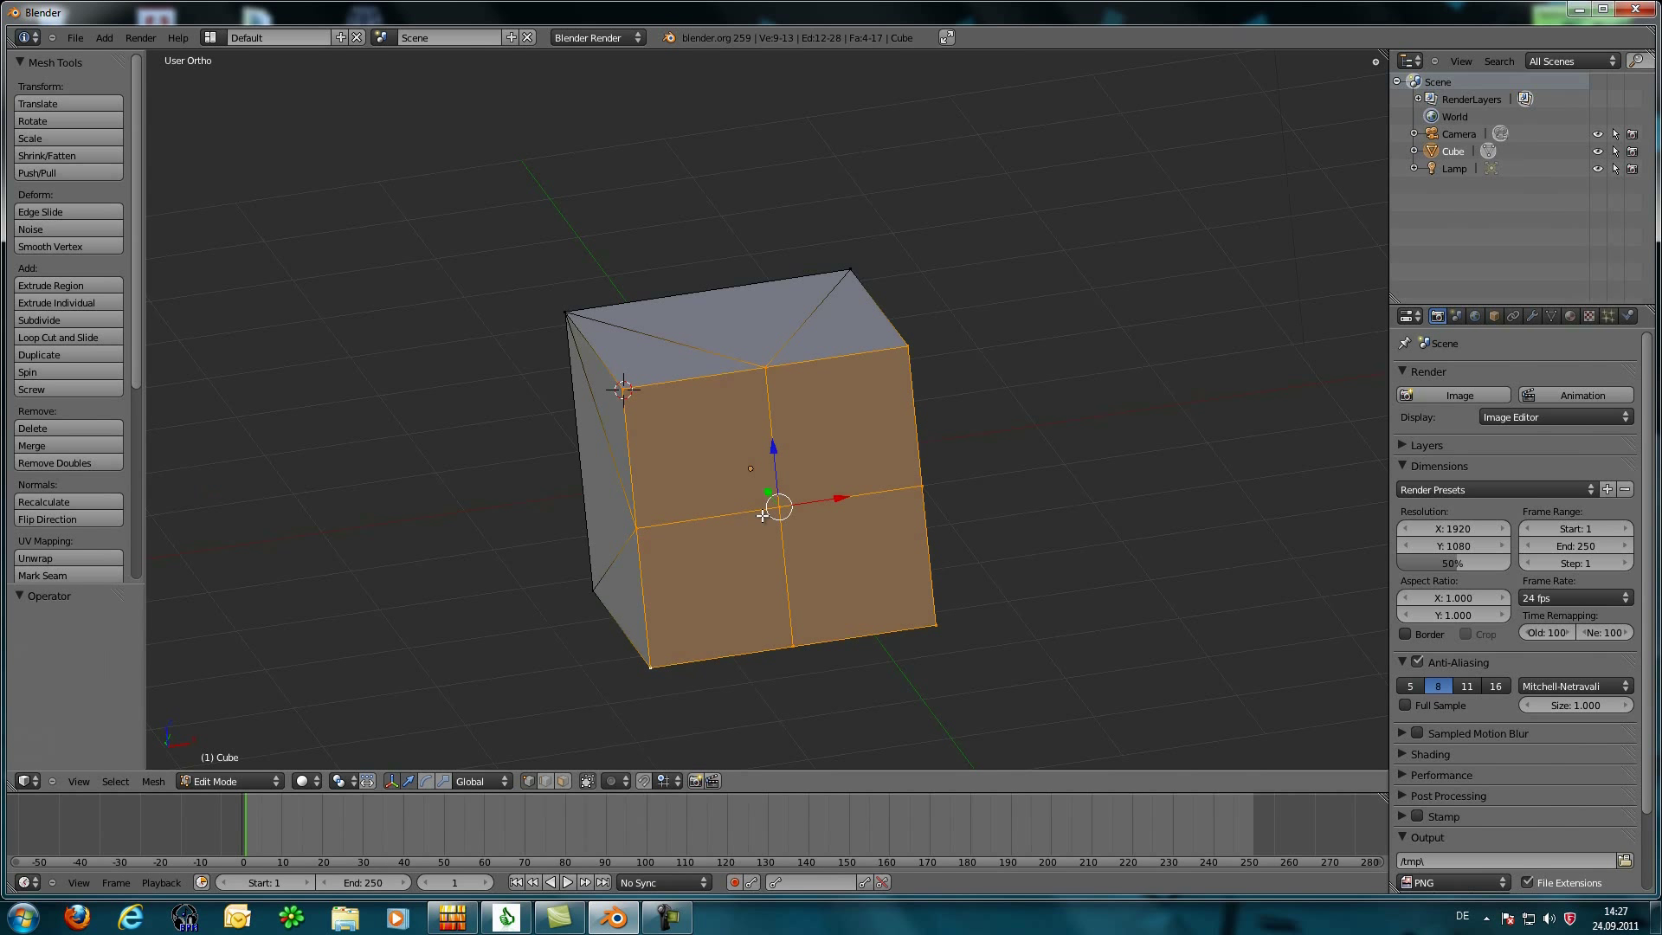
key("w")
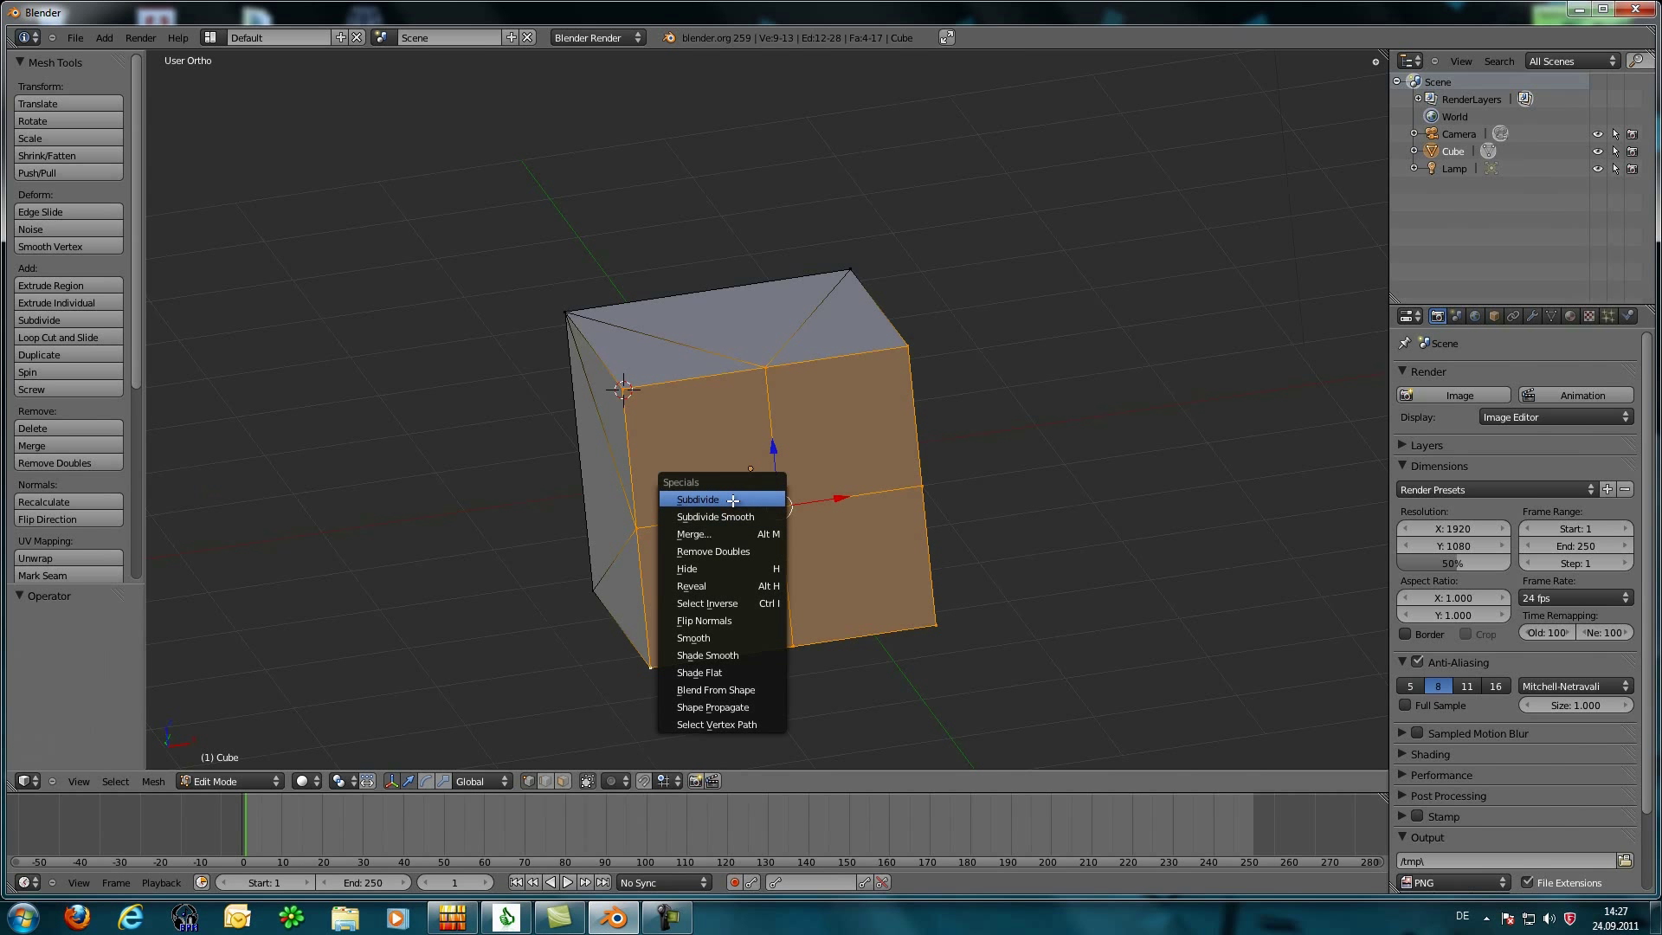
left_click(733, 500)
key("w")
left_click(732, 502)
key("w")
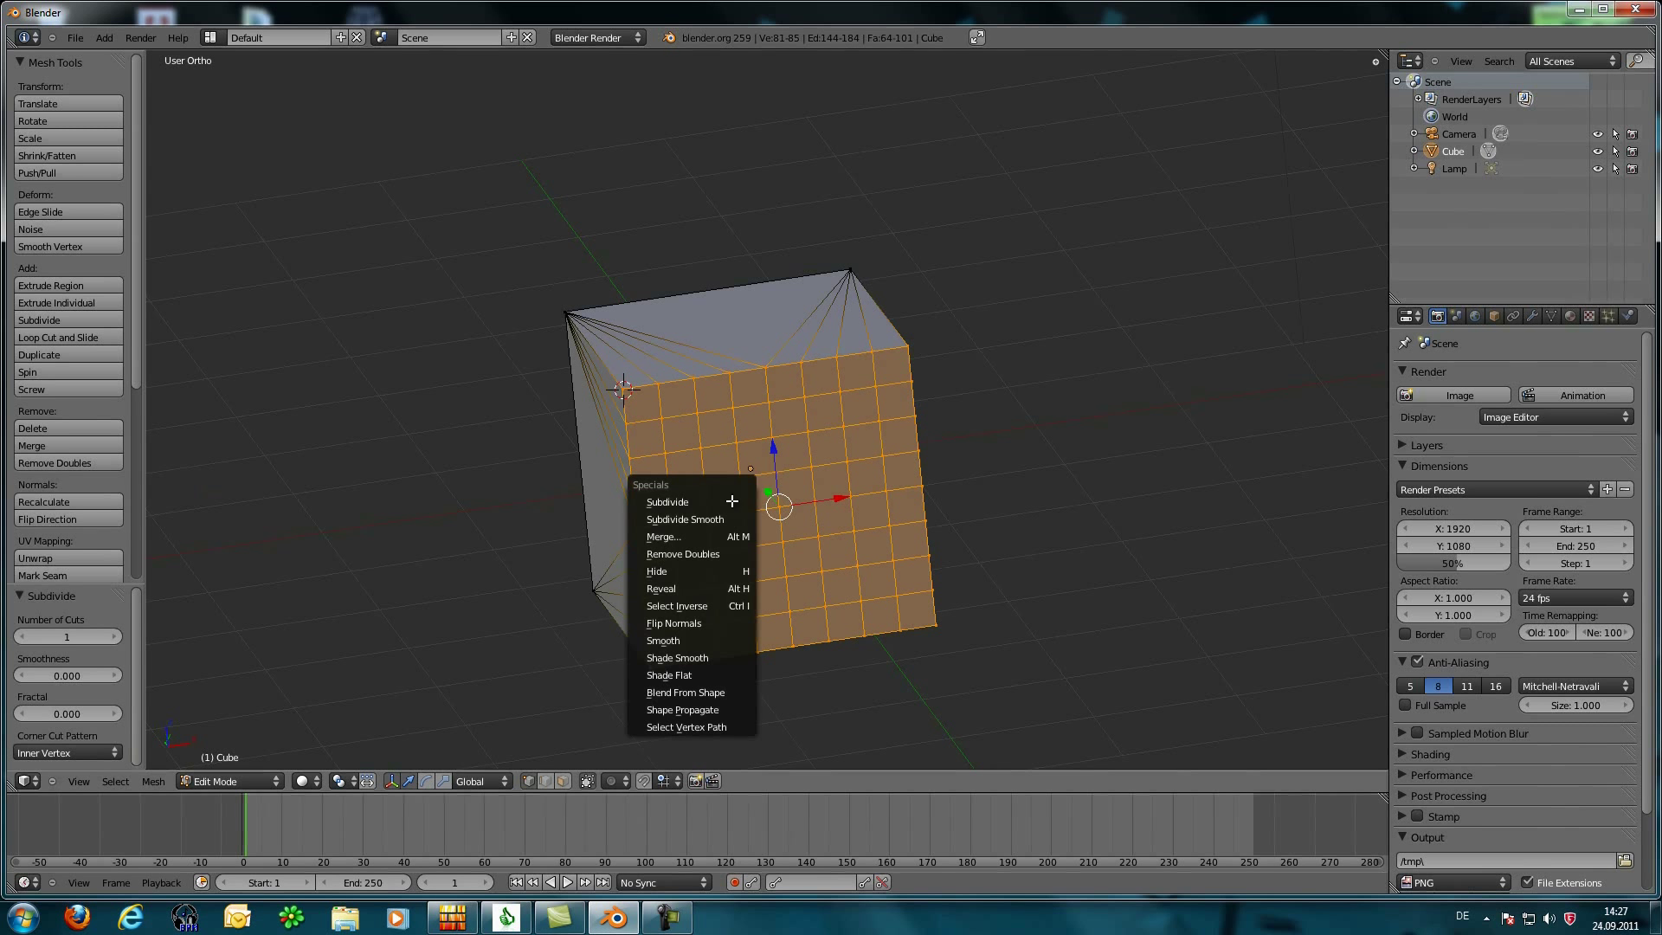
left_click(732, 501)
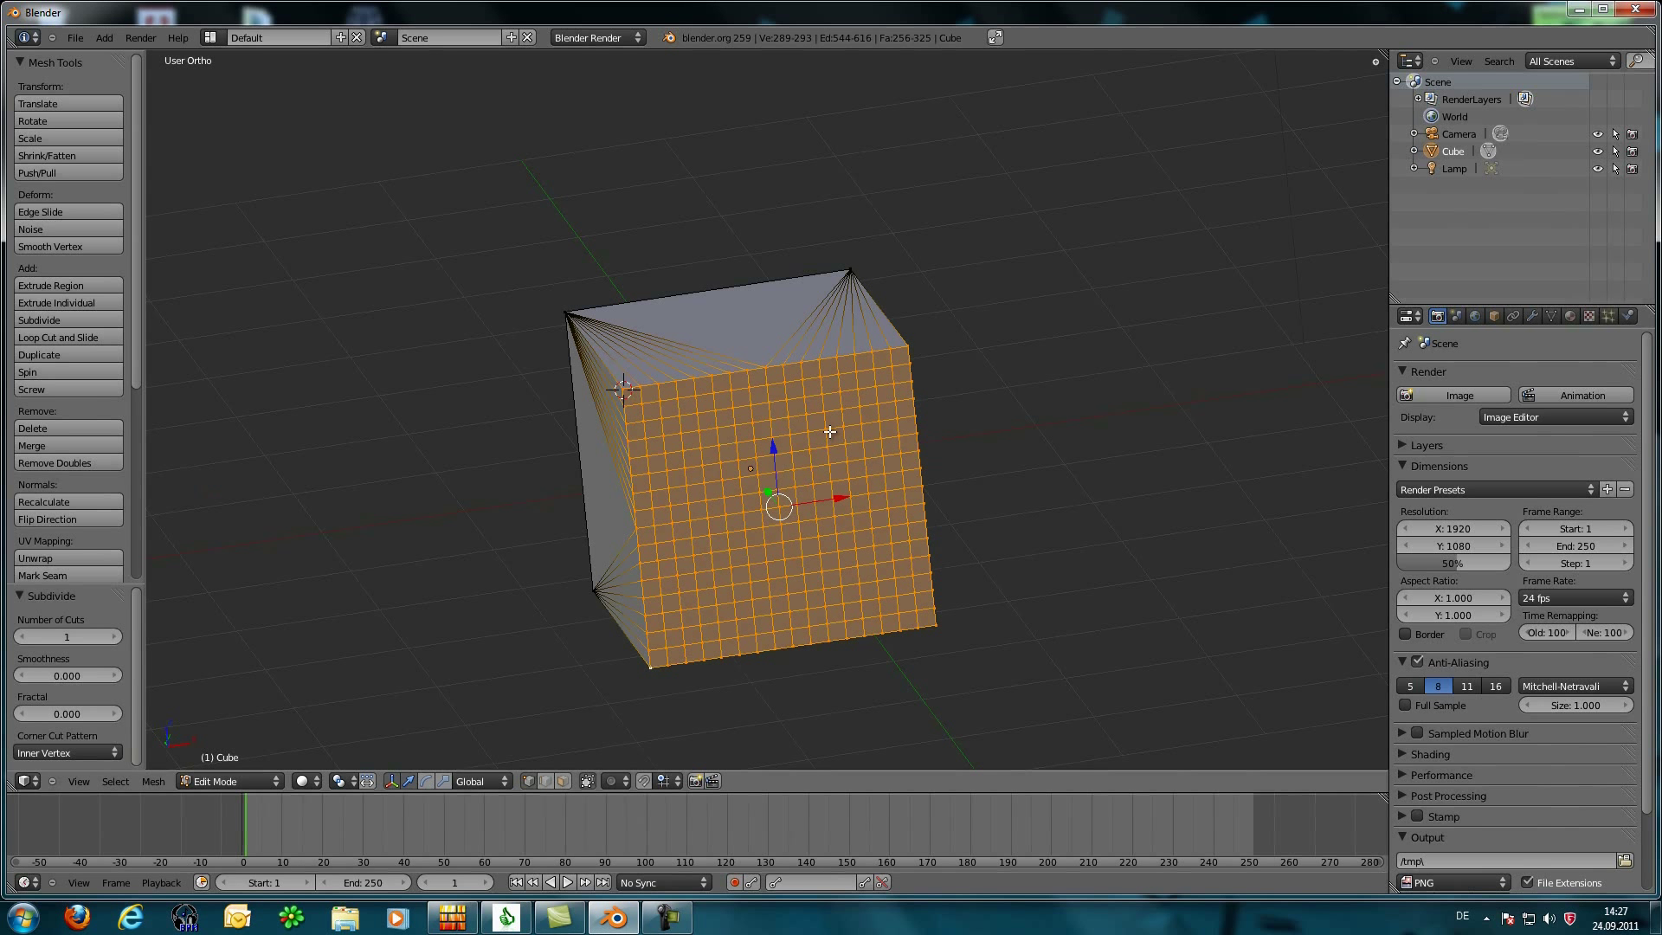
key("a")
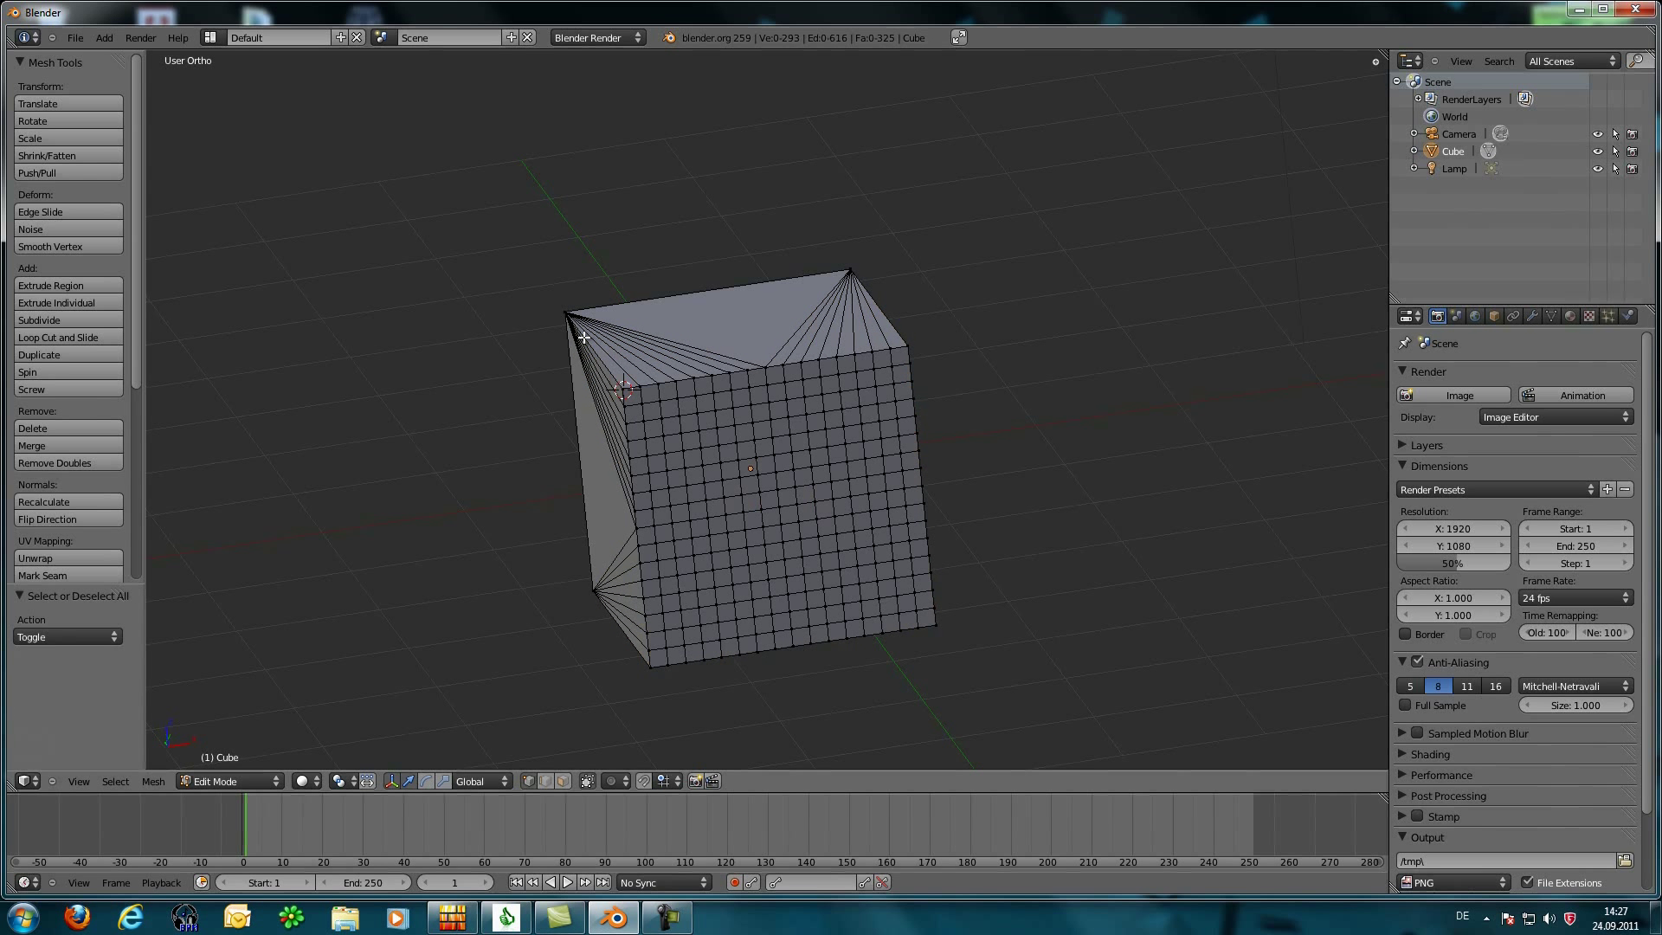
right_click(567, 313)
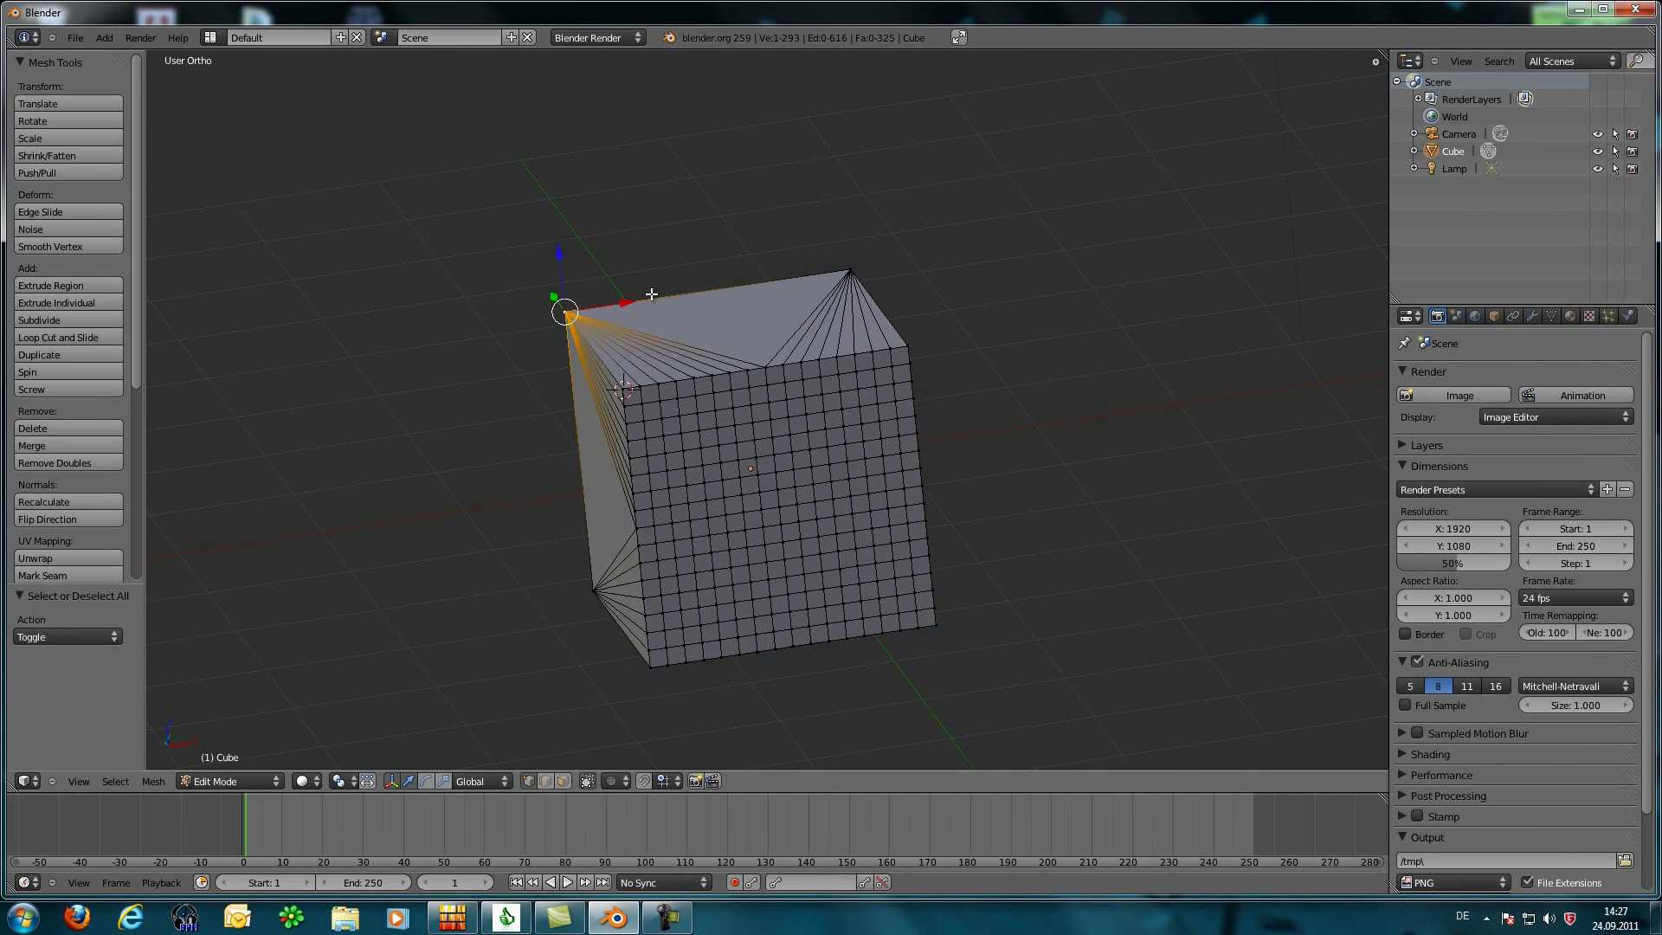
right_click(846, 269, "shift")
right_click(905, 347, "shift")
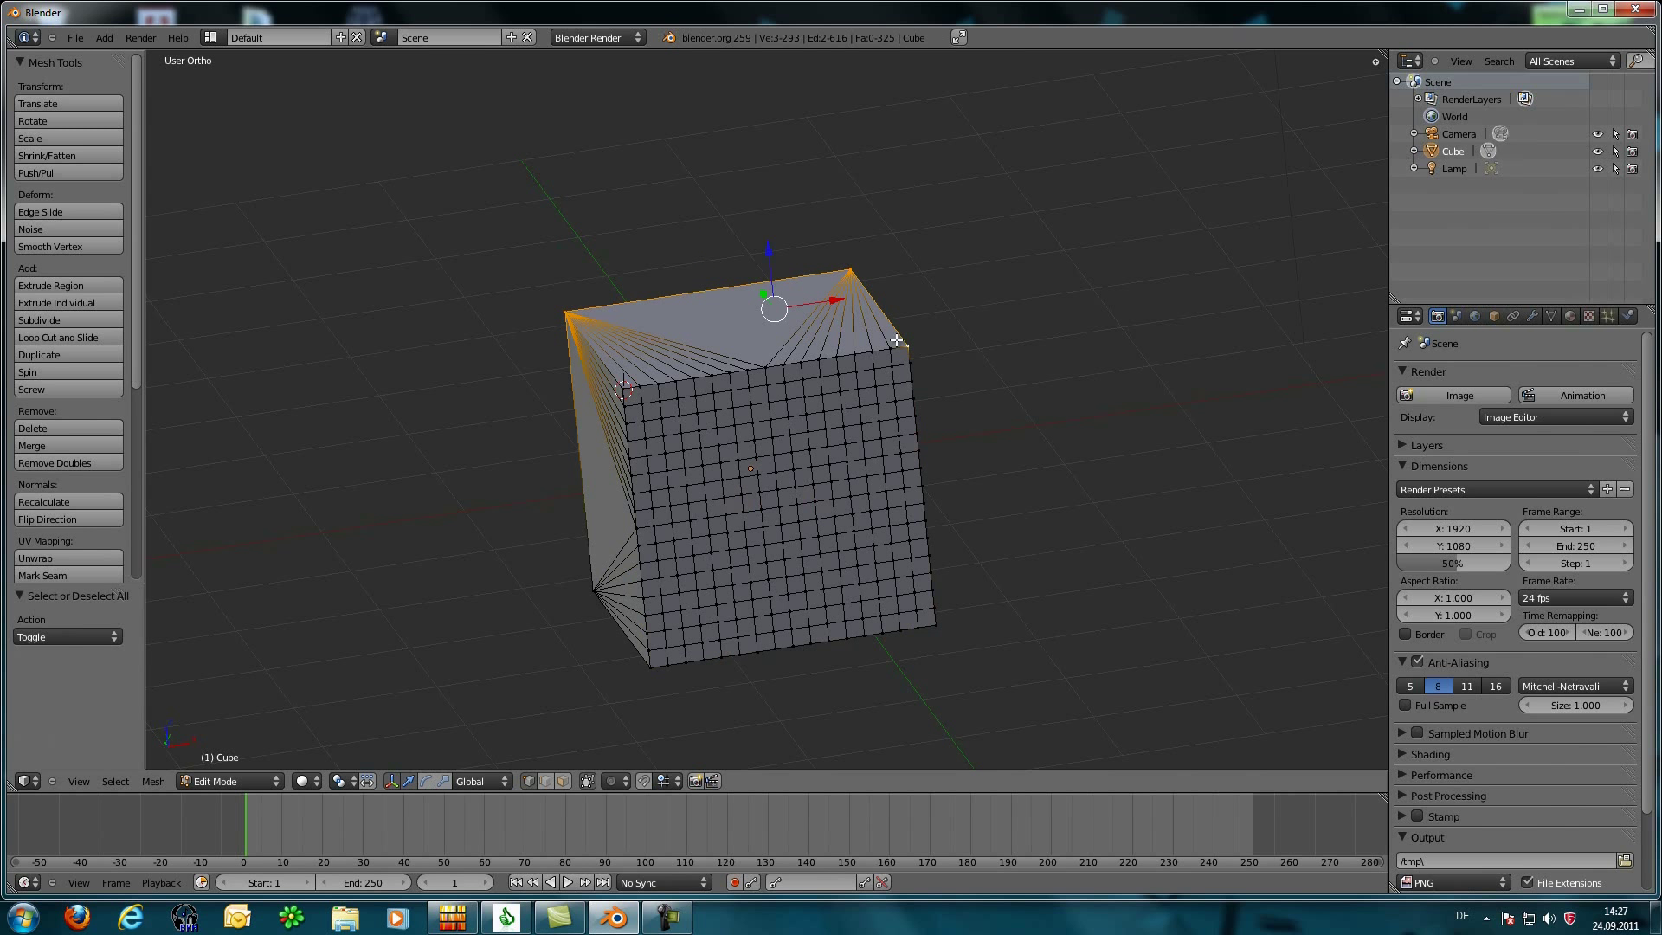
right_click(620, 387, "shift")
key("KP_1")
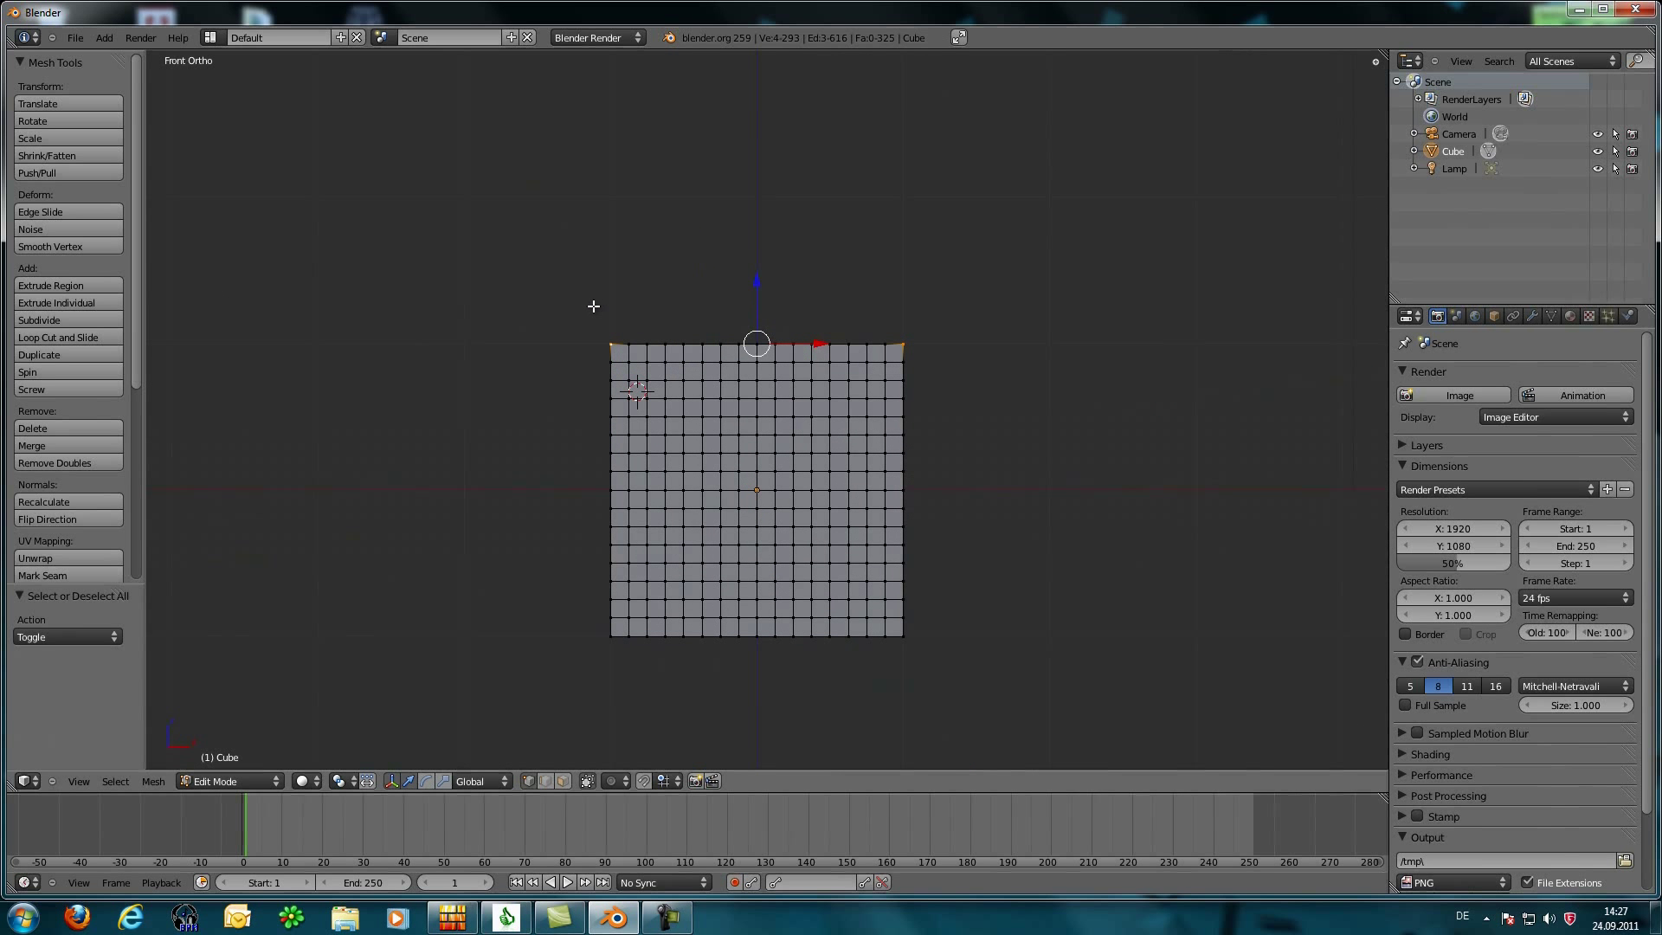
key("b")
left_click_drag(542, 278, 968, 355)
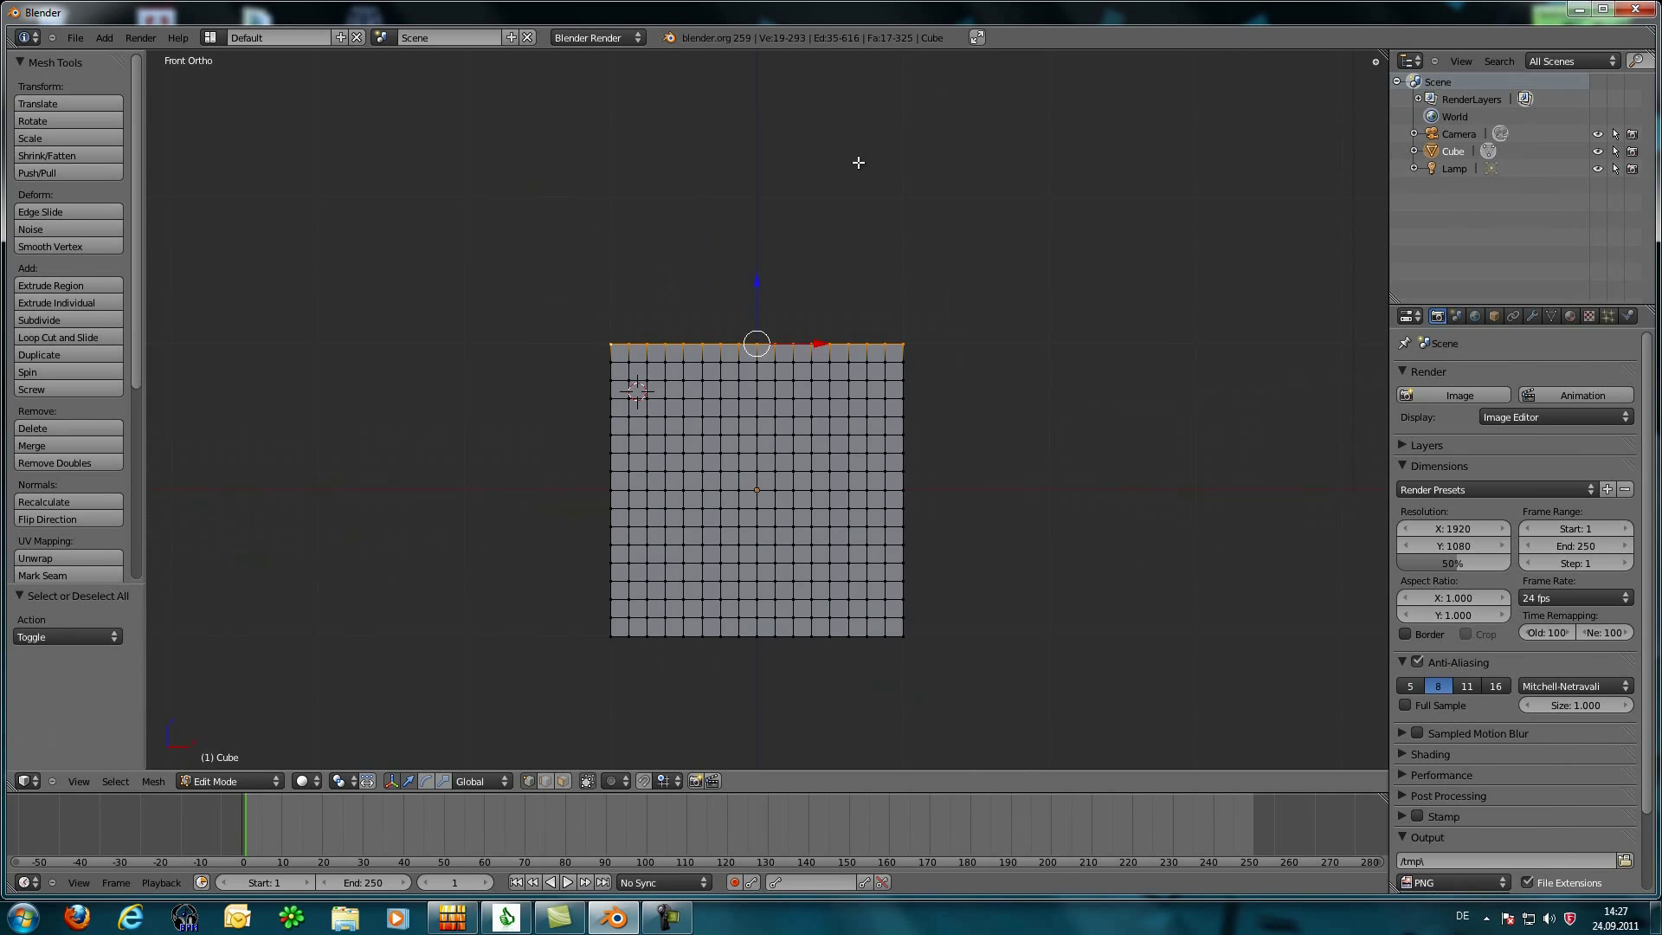
middle_click_drag(856, 161, 838, 248)
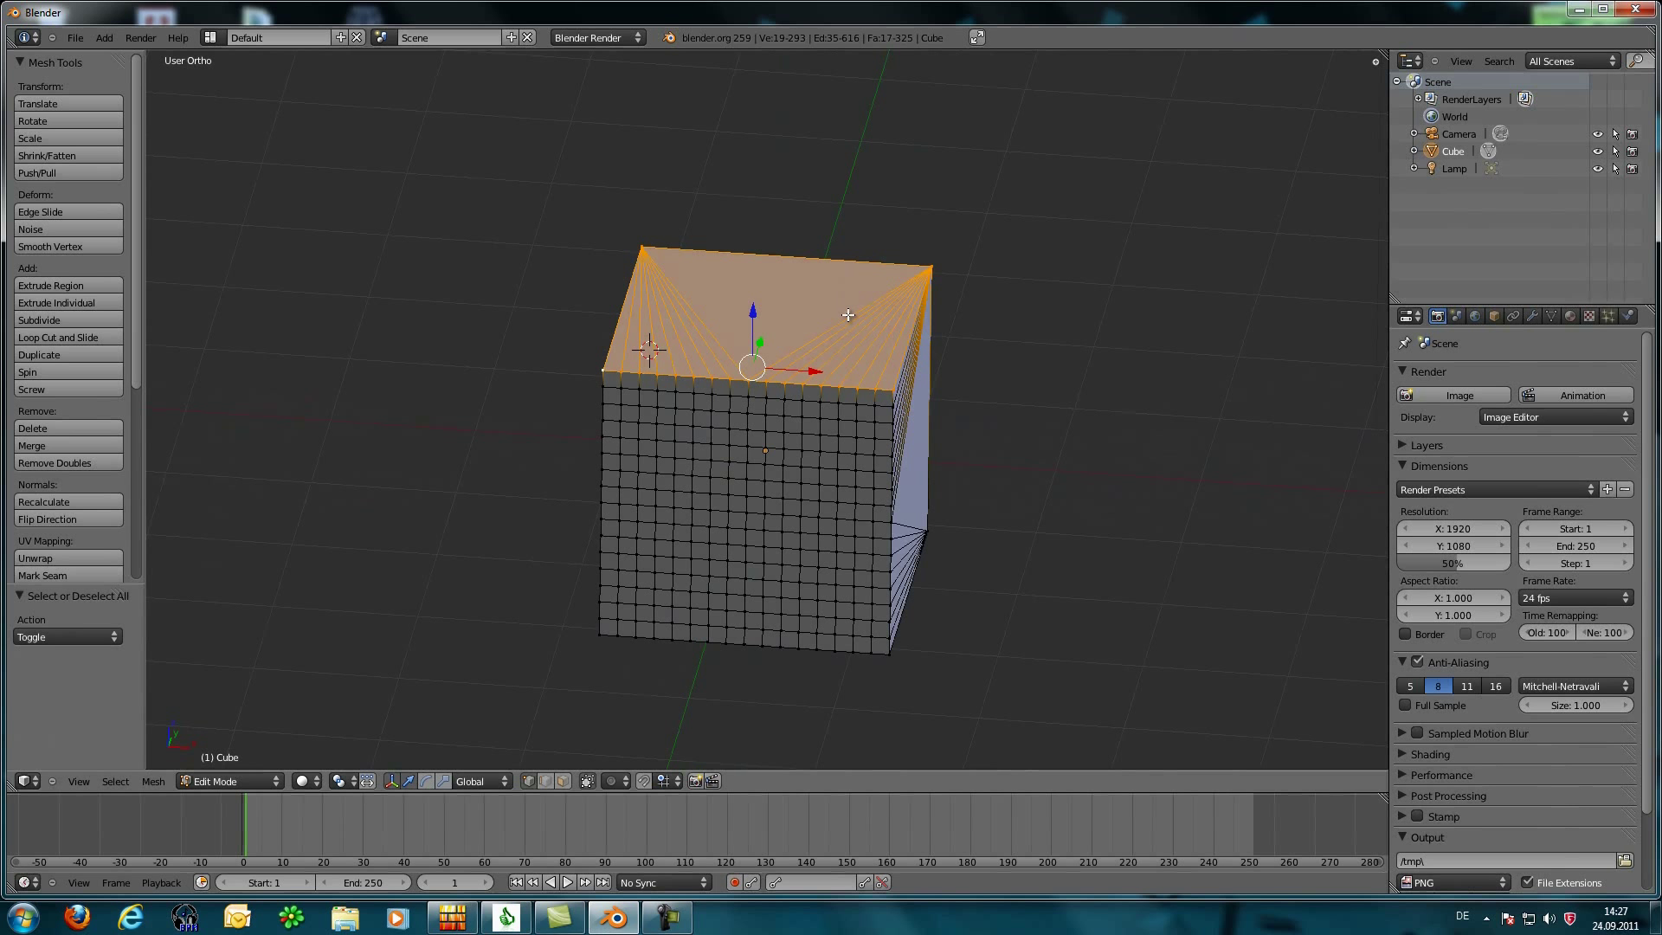
key("r")
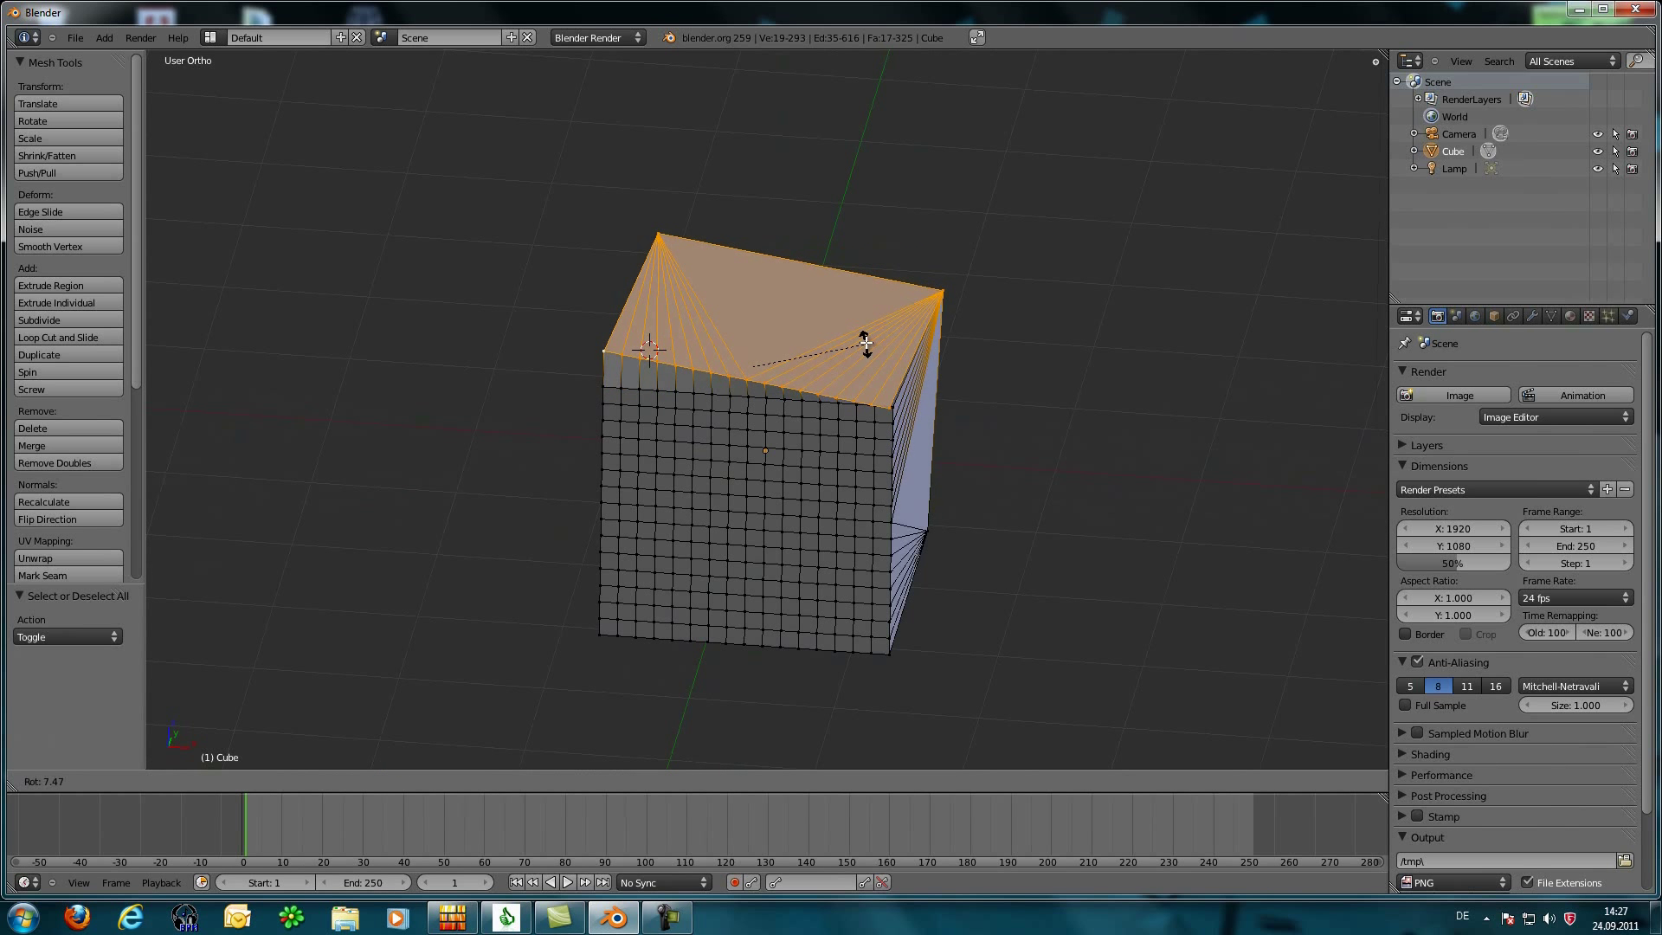
key("z")
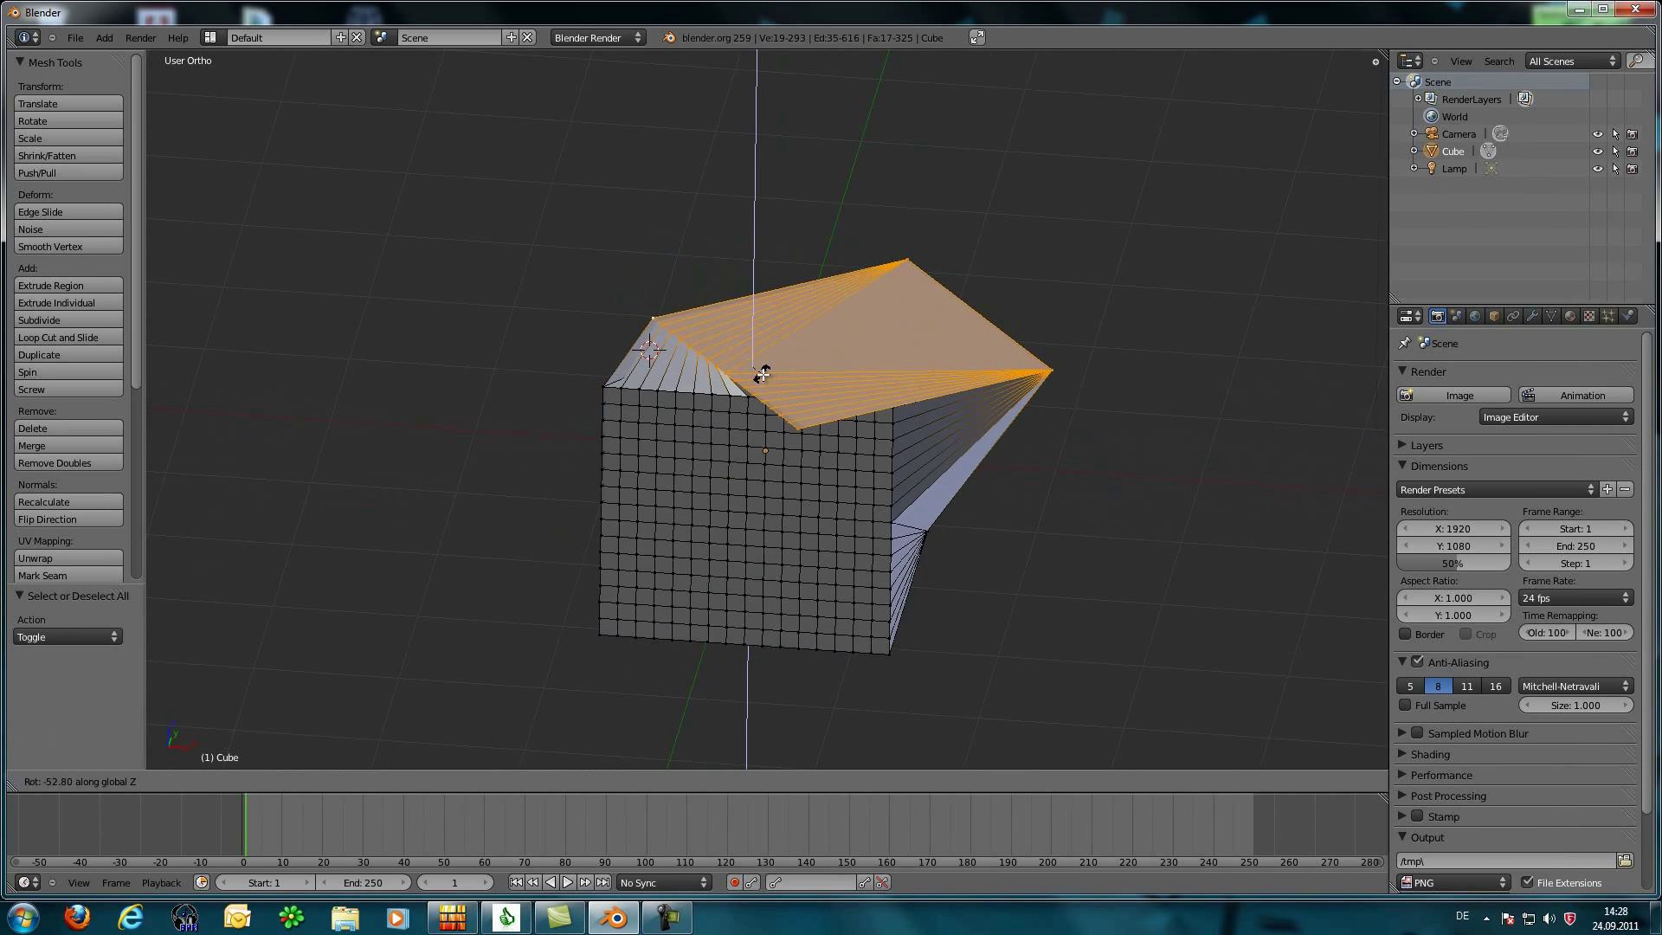
left_click(919, 392)
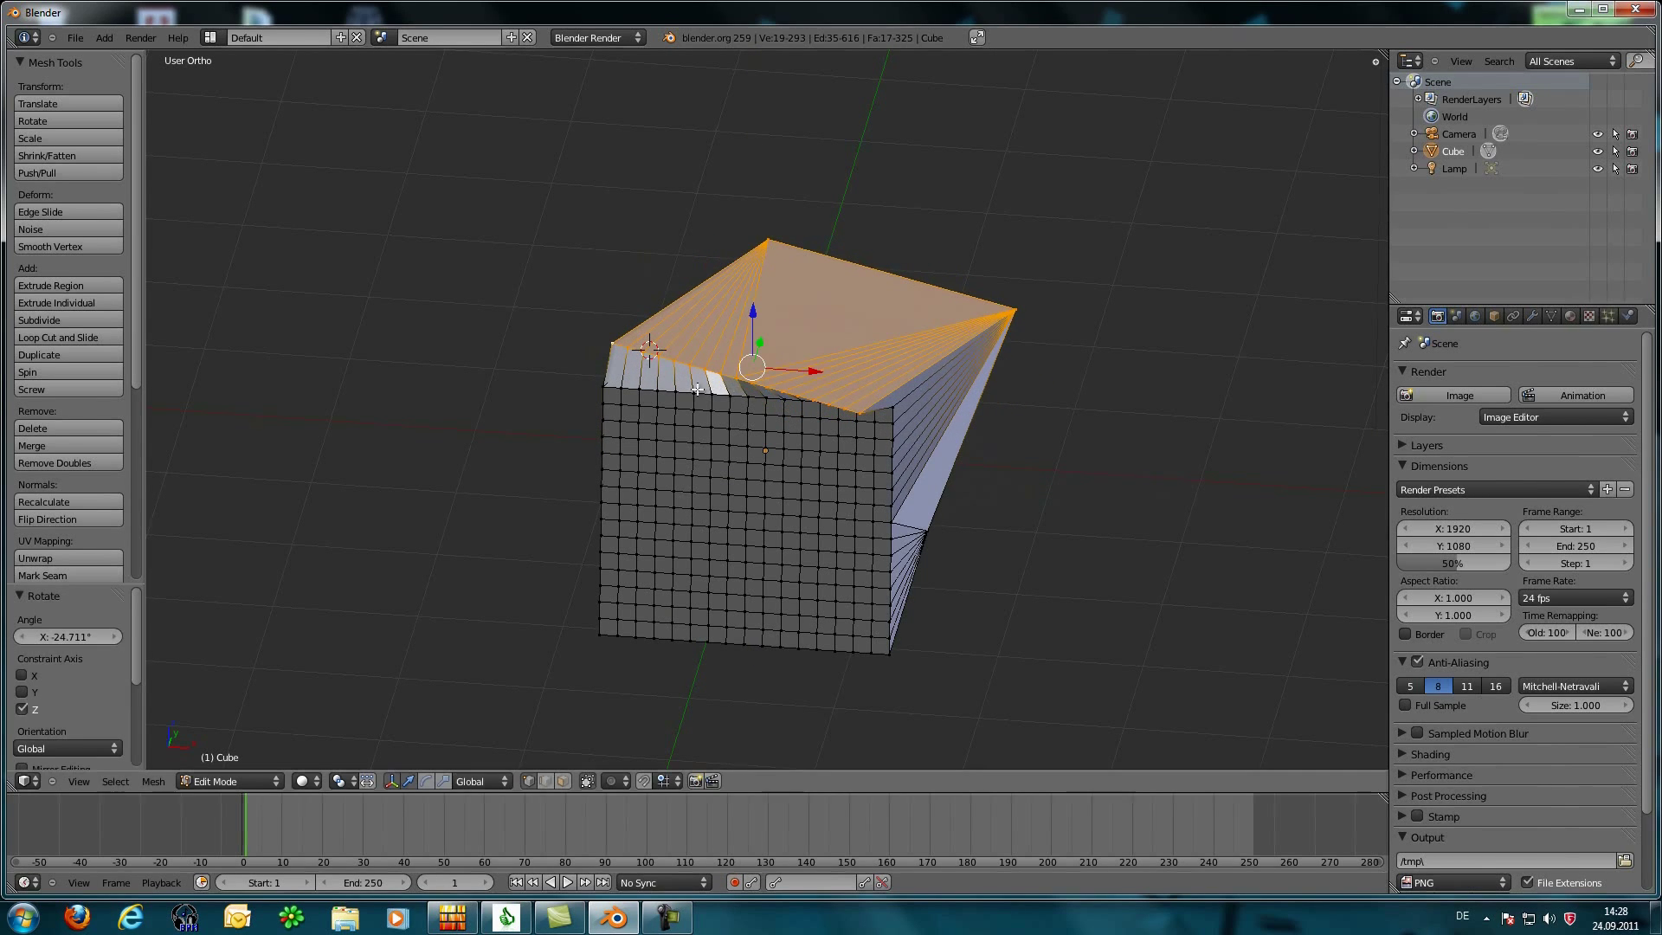
middle_click_drag(768, 388, 766, 360)
scroll(742, 395, "up", 2)
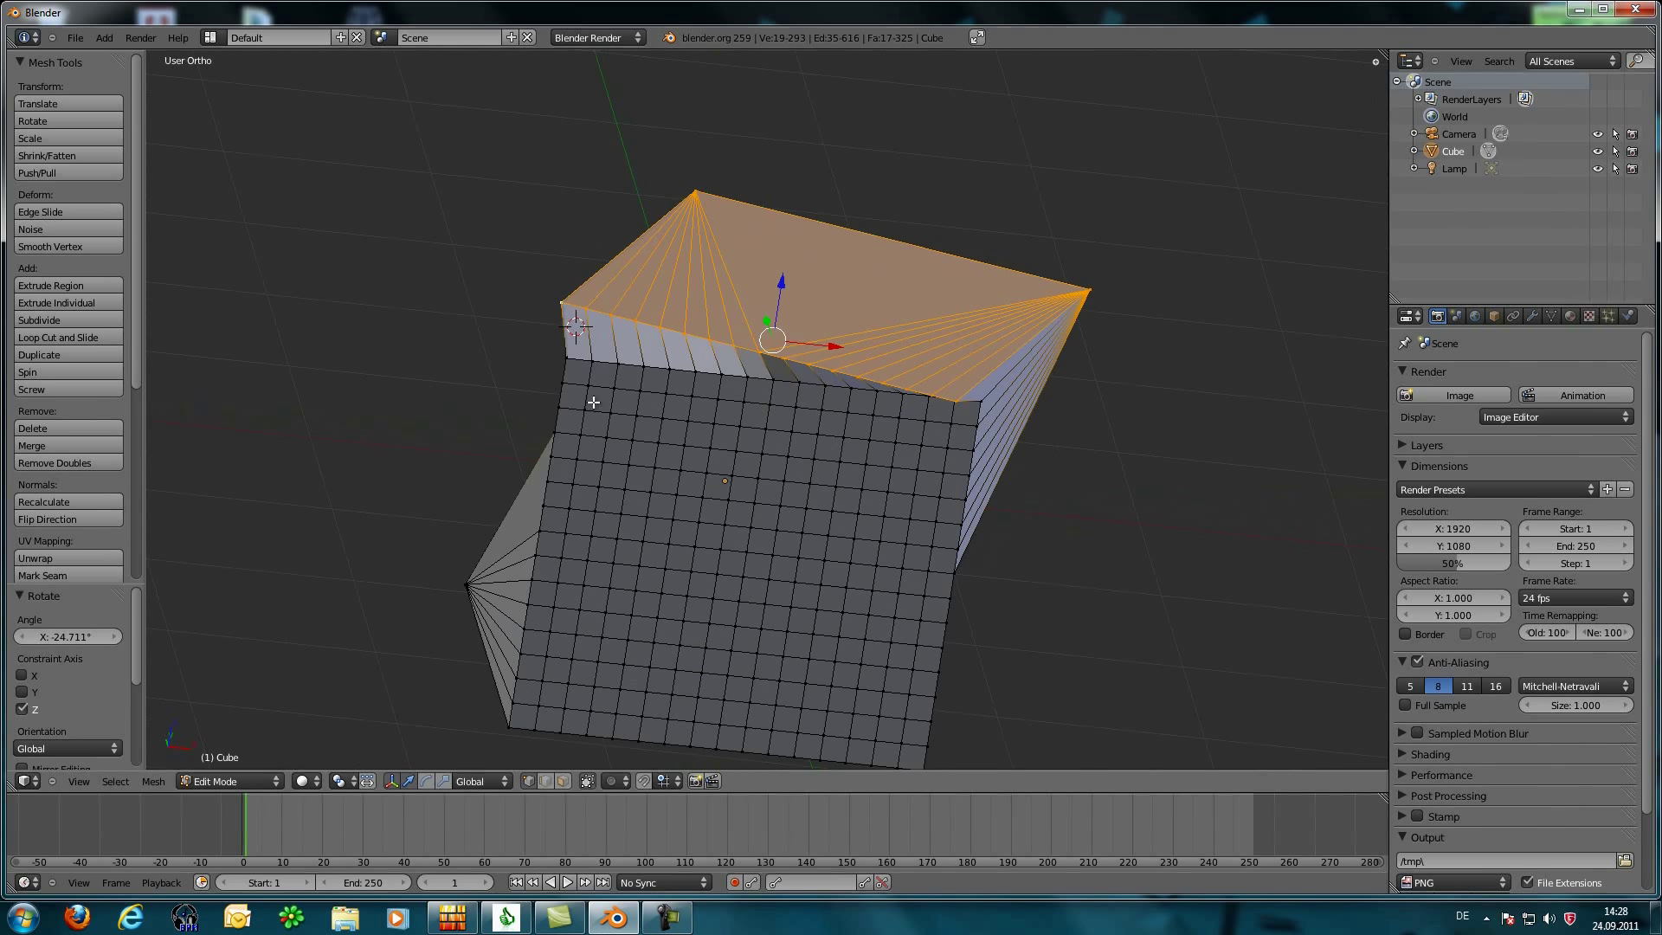
key("ctrl+z")
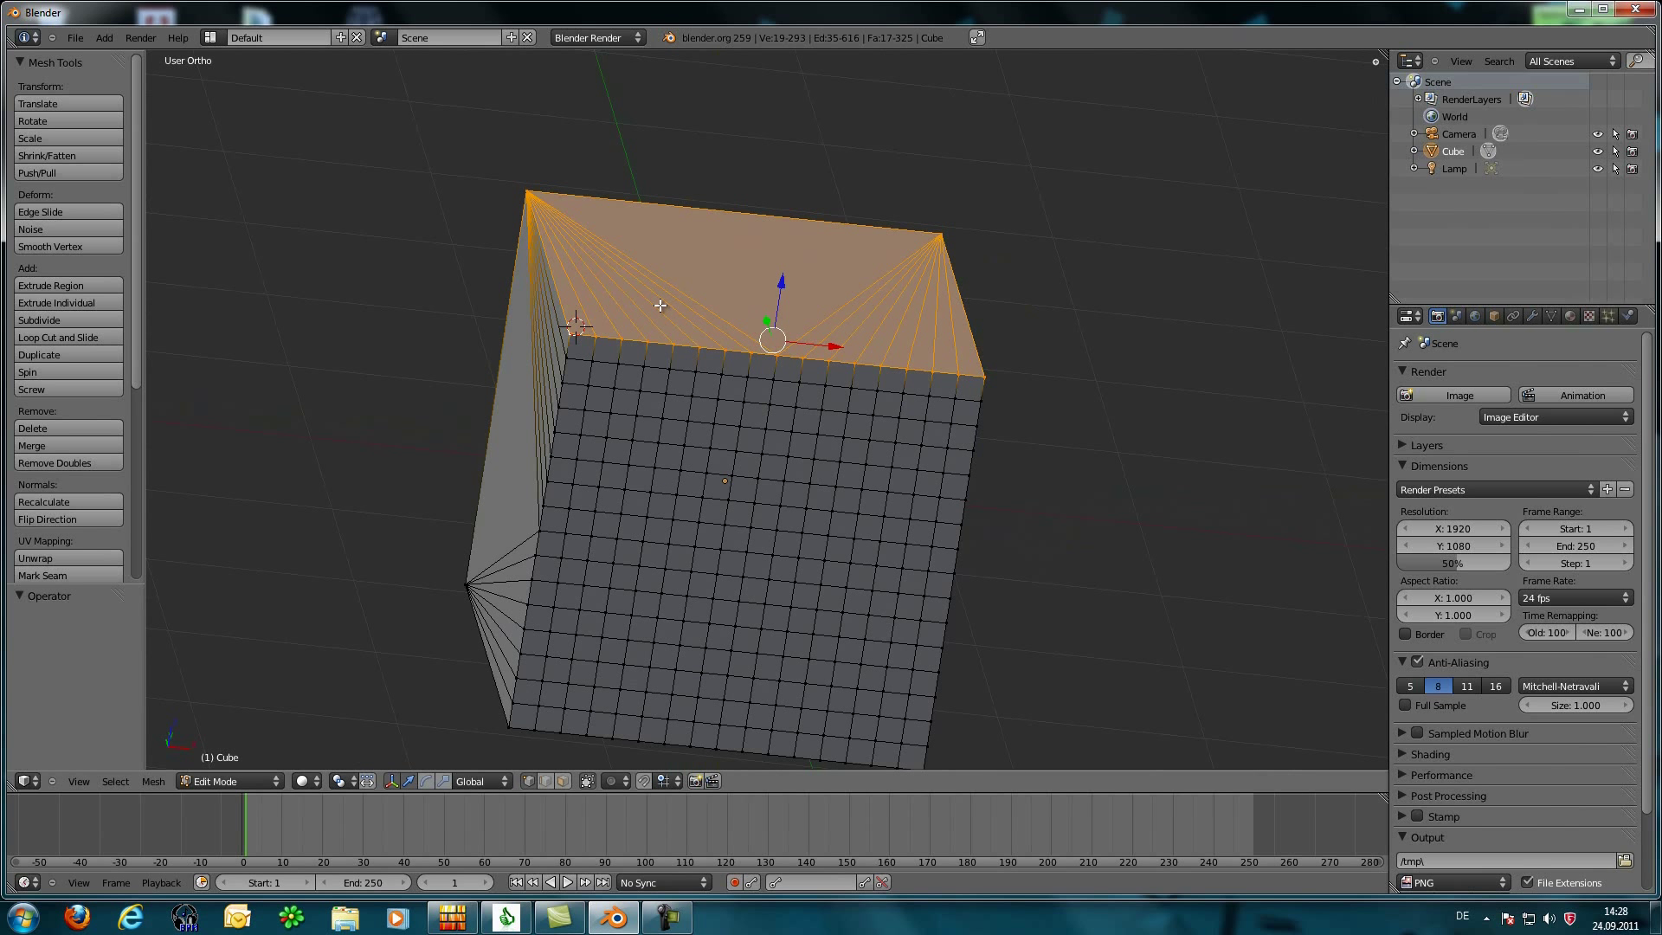
key("ctrl+z")
key("ctrl+z")
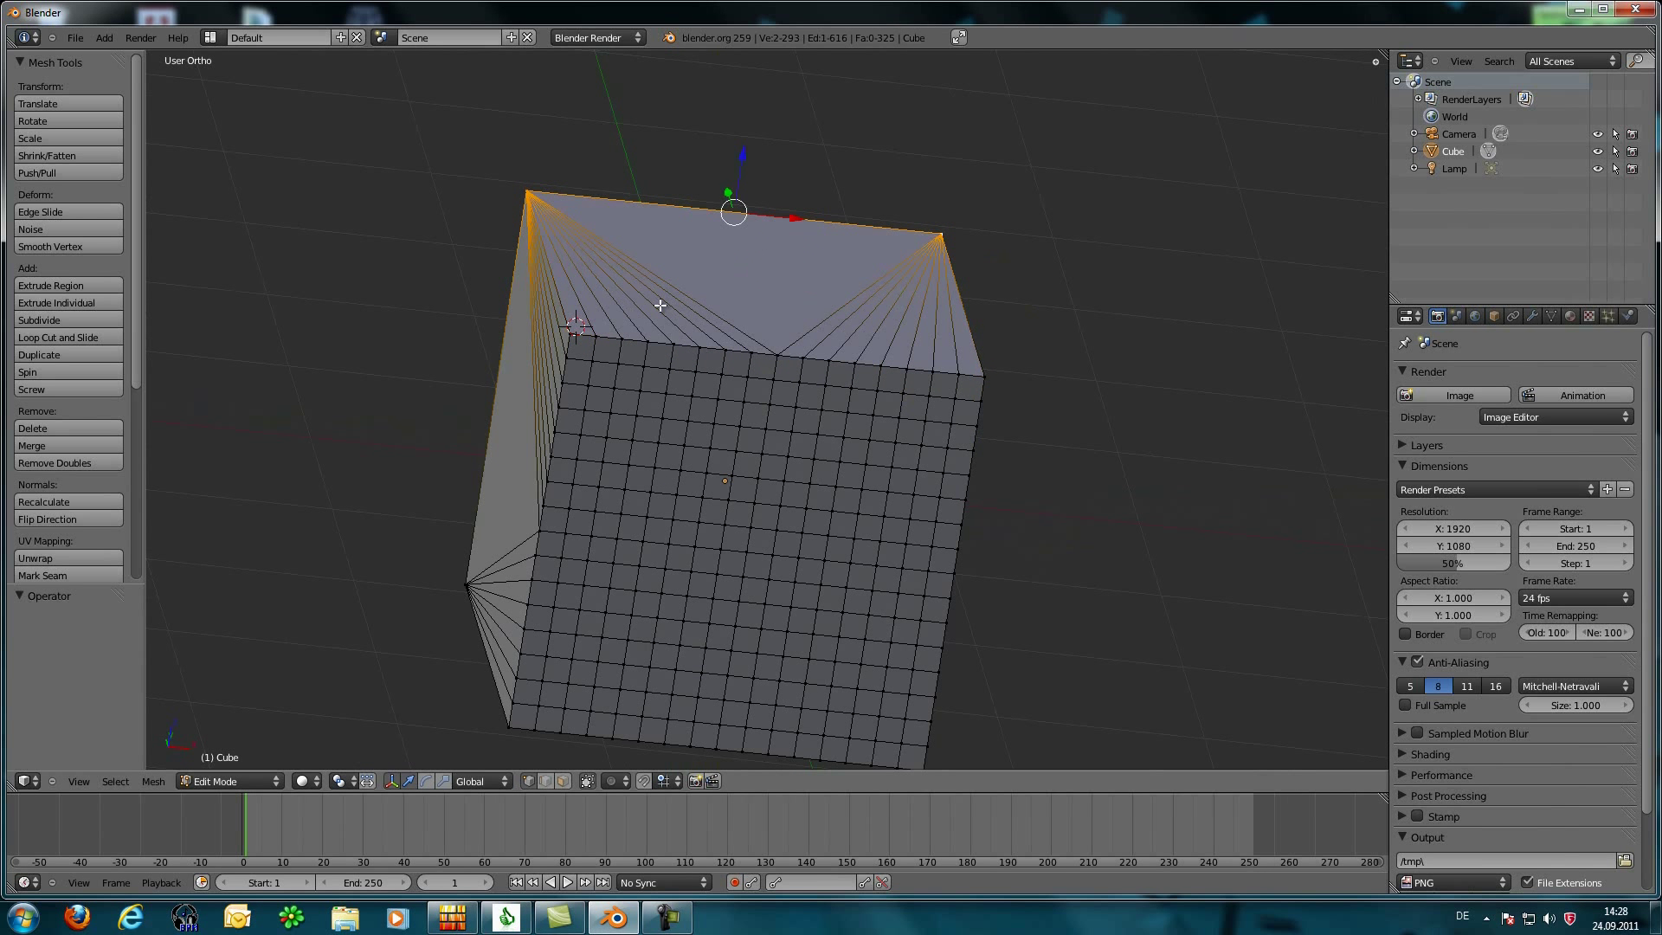
key("ctrl+z")
key("ctrl+z")
key("ctrl+z")
key("ctrl+z")
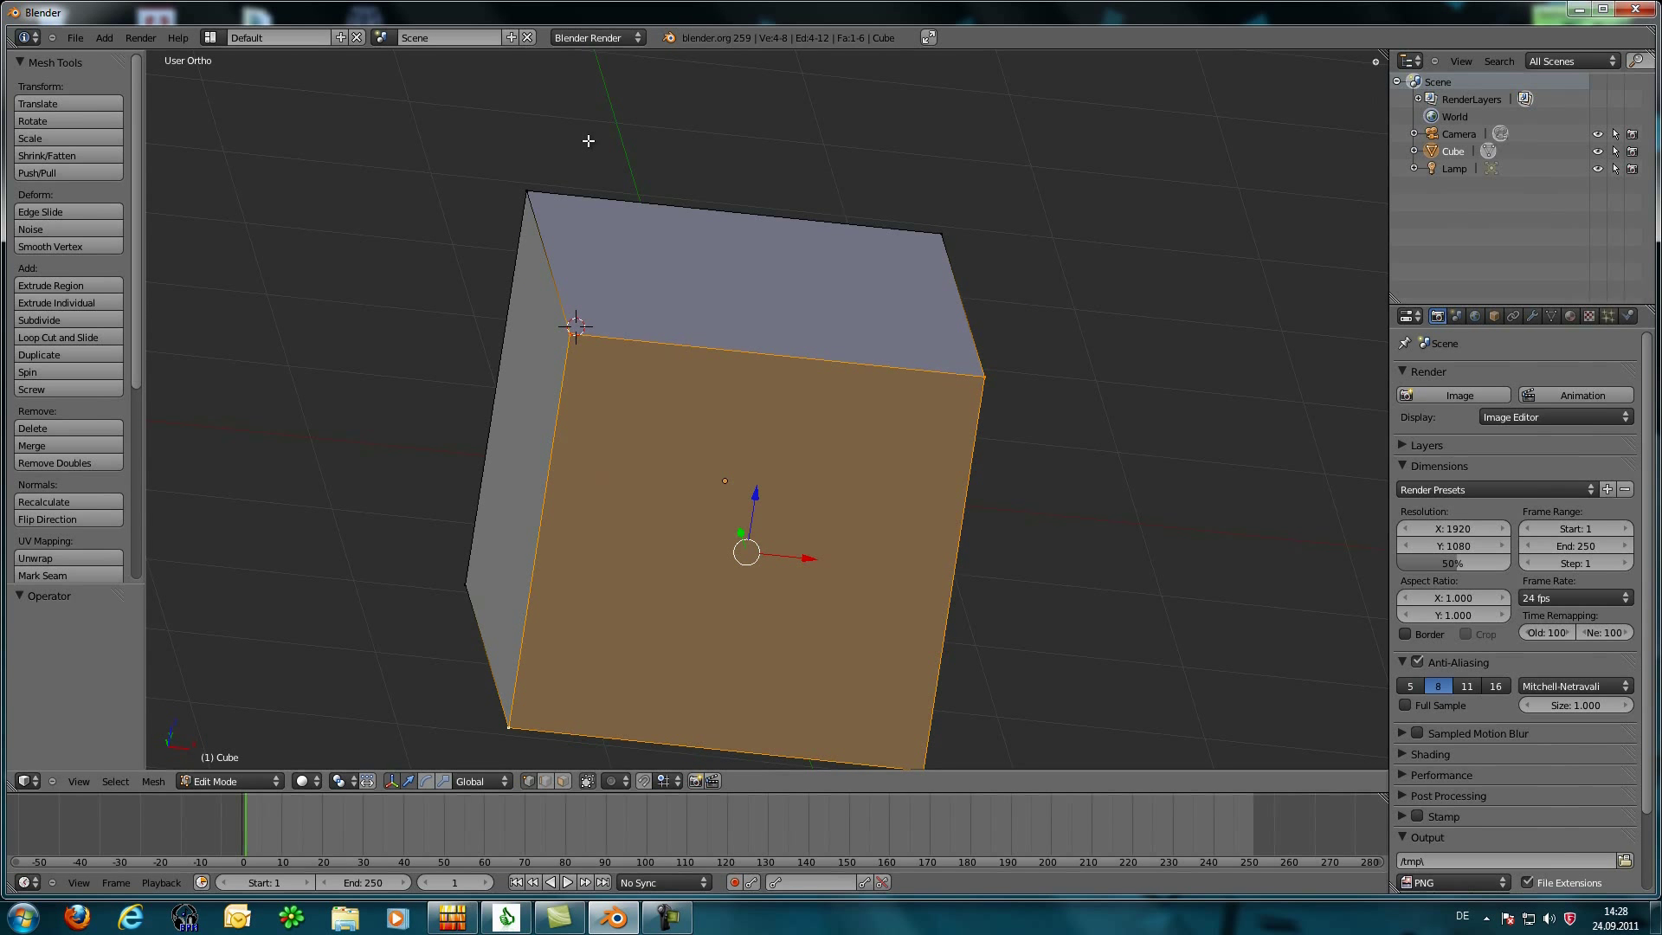
Step: In front view, select the whole cube mesh and scale it uniformly to 0.379
middle_click_drag(542, 132, 805, 248)
scroll(797, 196, "down", 3)
mouse_move(776, 341)
middle_mouse_down()
mouse_move(741, 234)
mouse_move(752, 329)
middle_mouse_up()
key("KP_1")
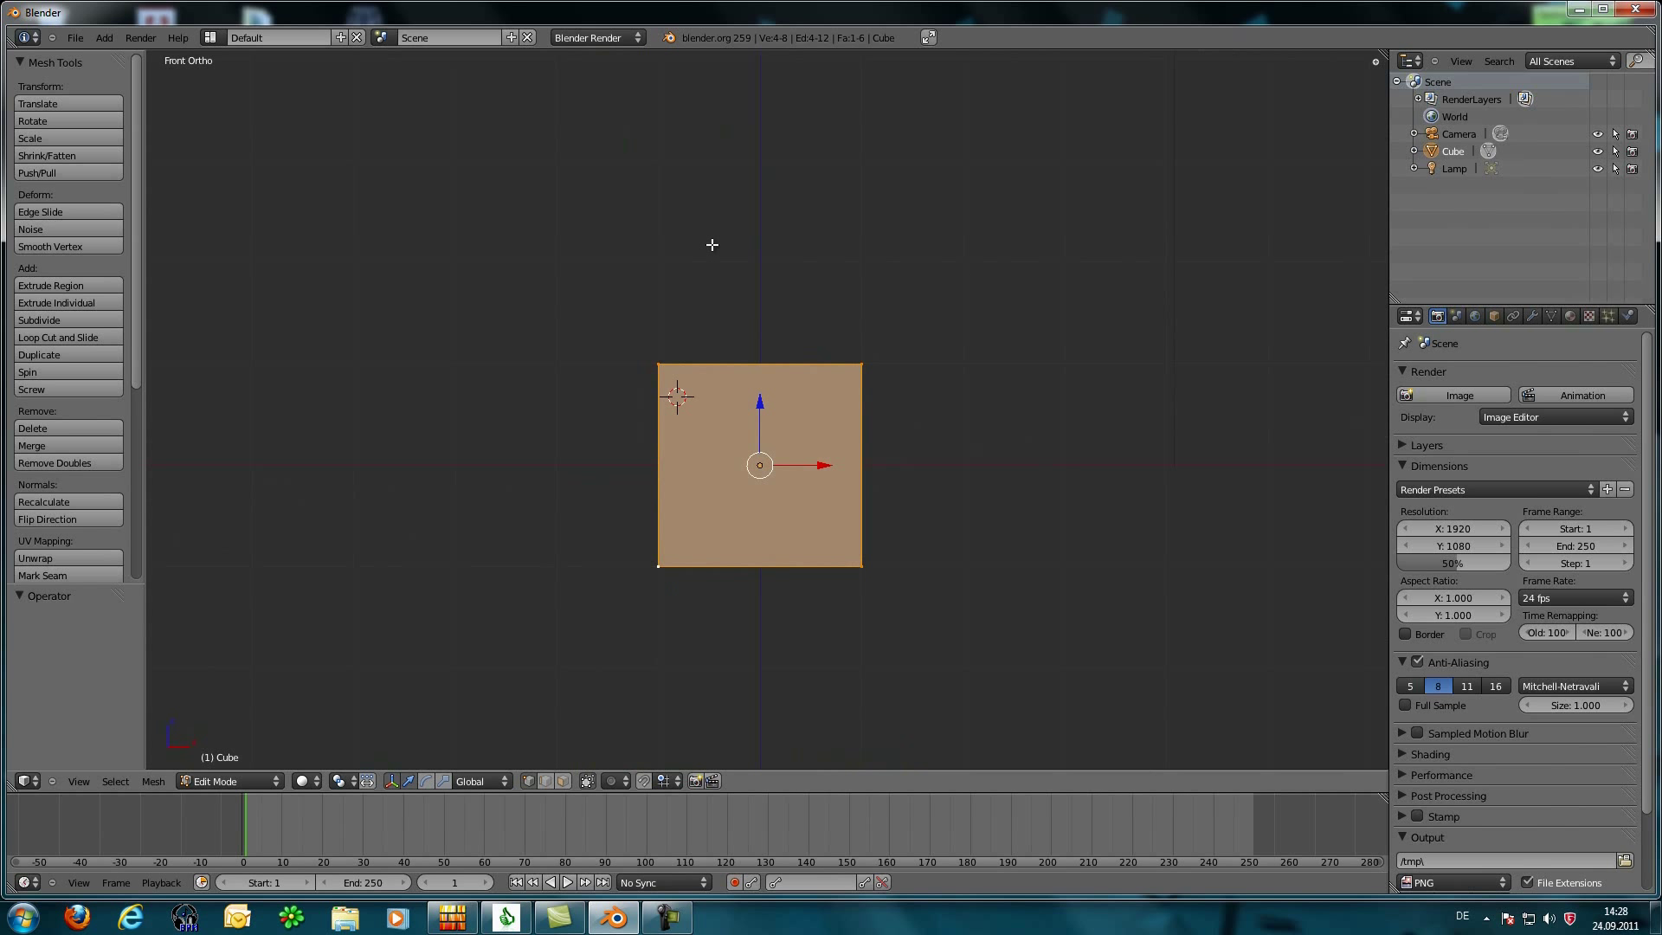
key("a")
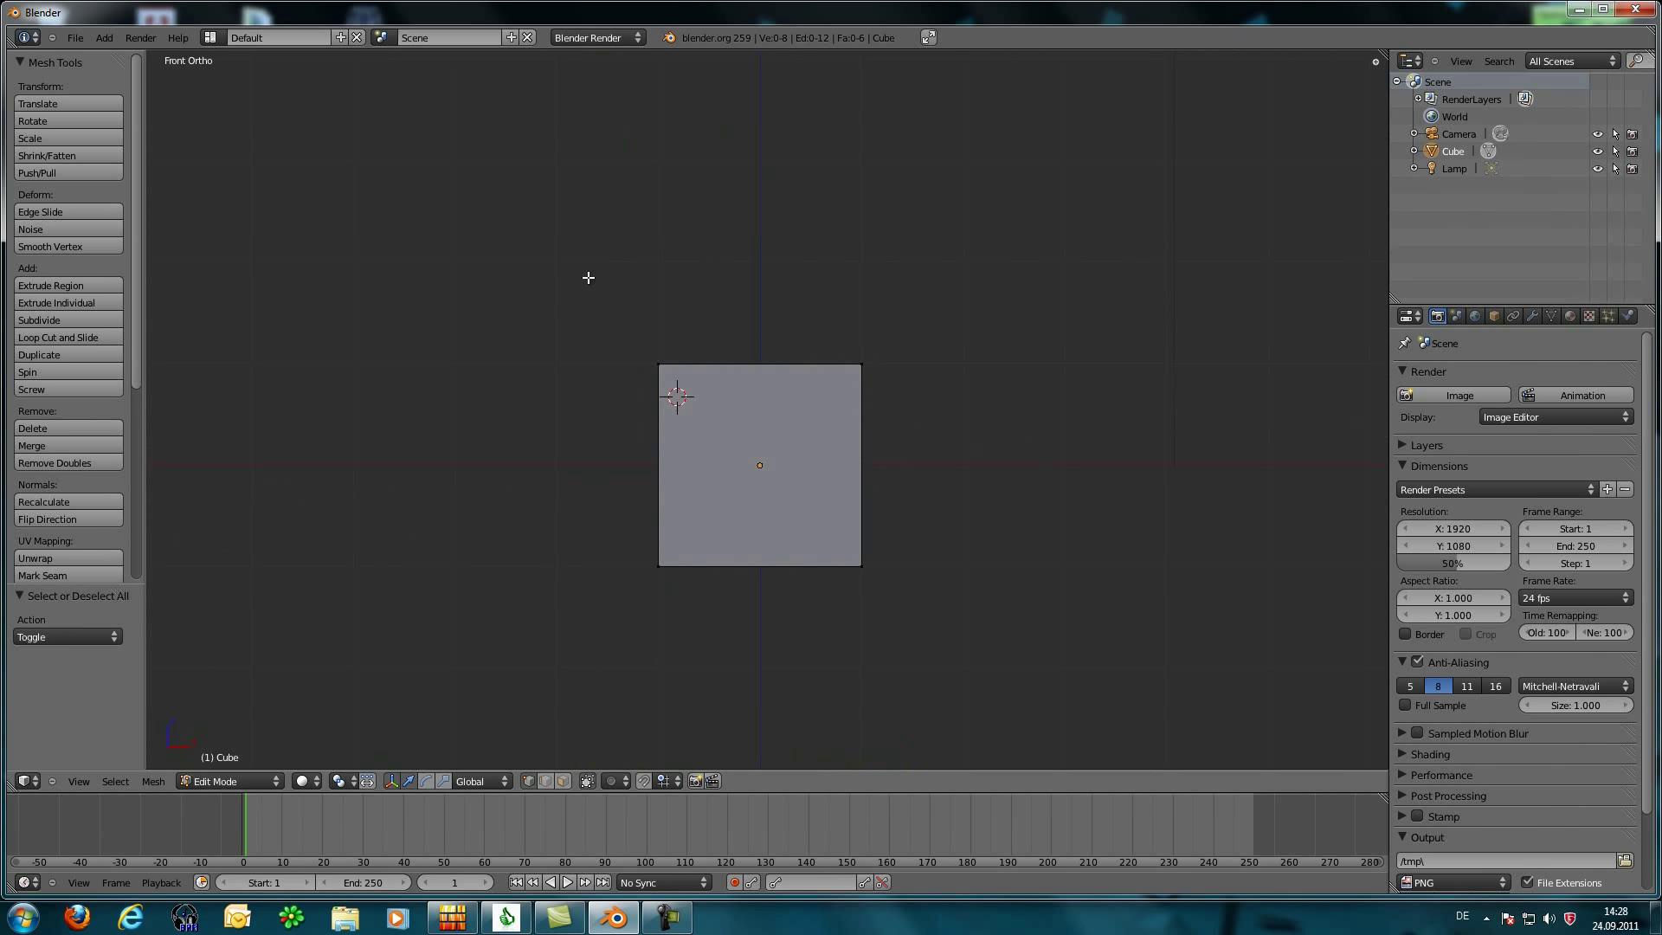
scroll(636, 259, "down", 4)
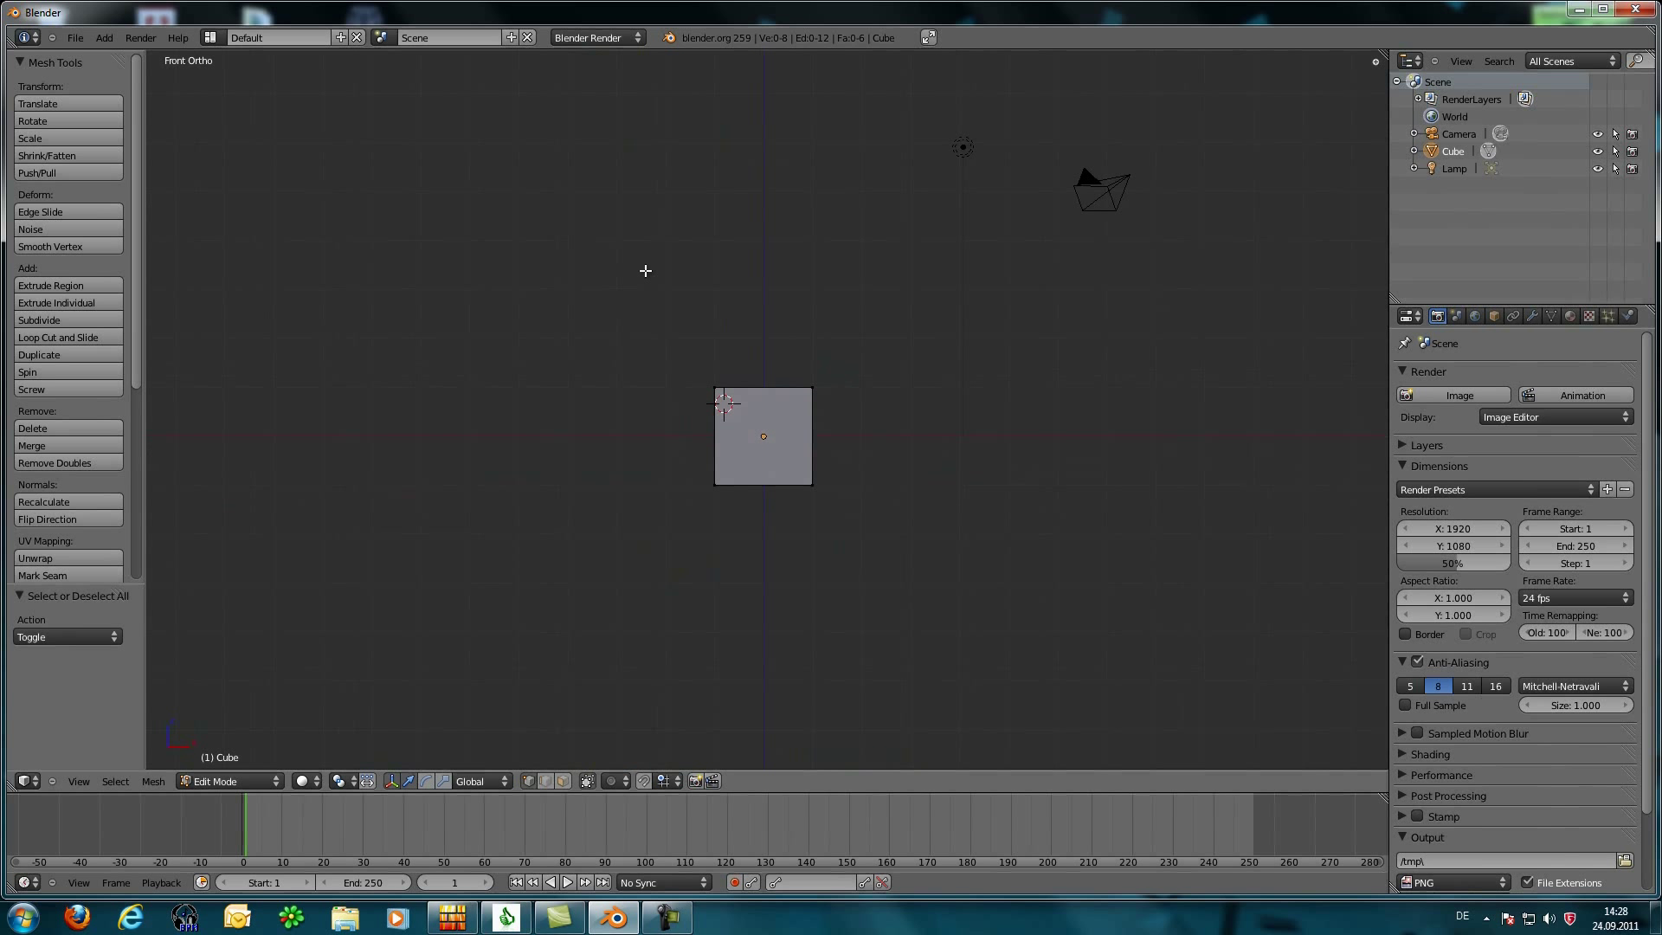
scroll(645, 270, "up", 2)
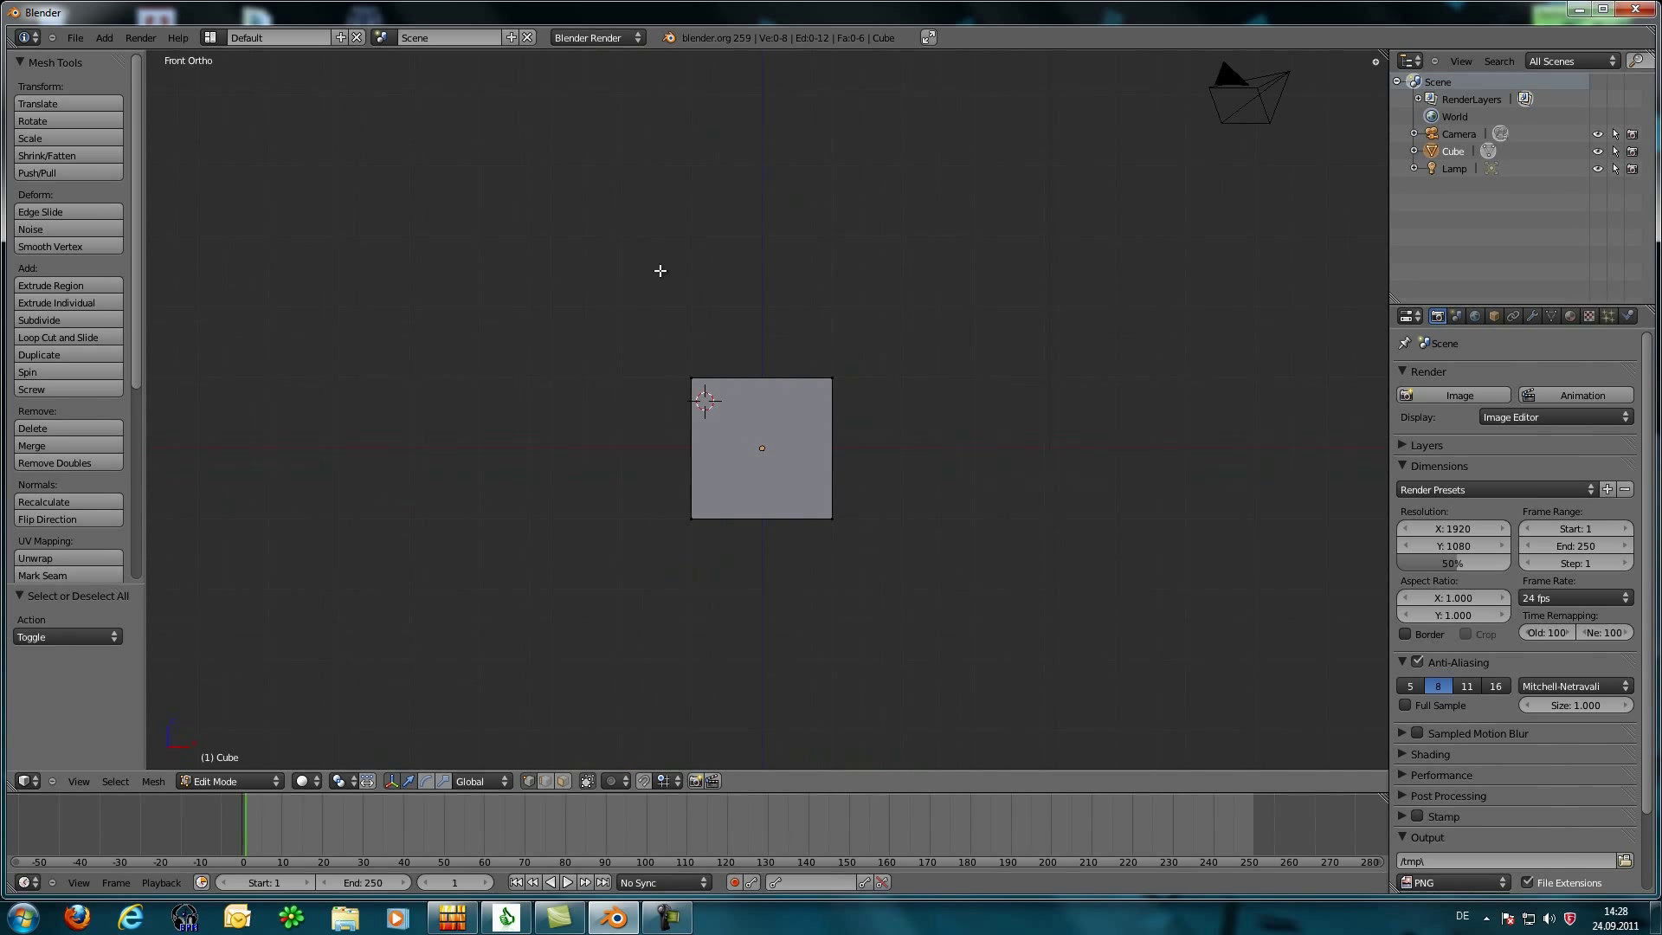
middle_click_drag(698, 282, 666, 353, "shift")
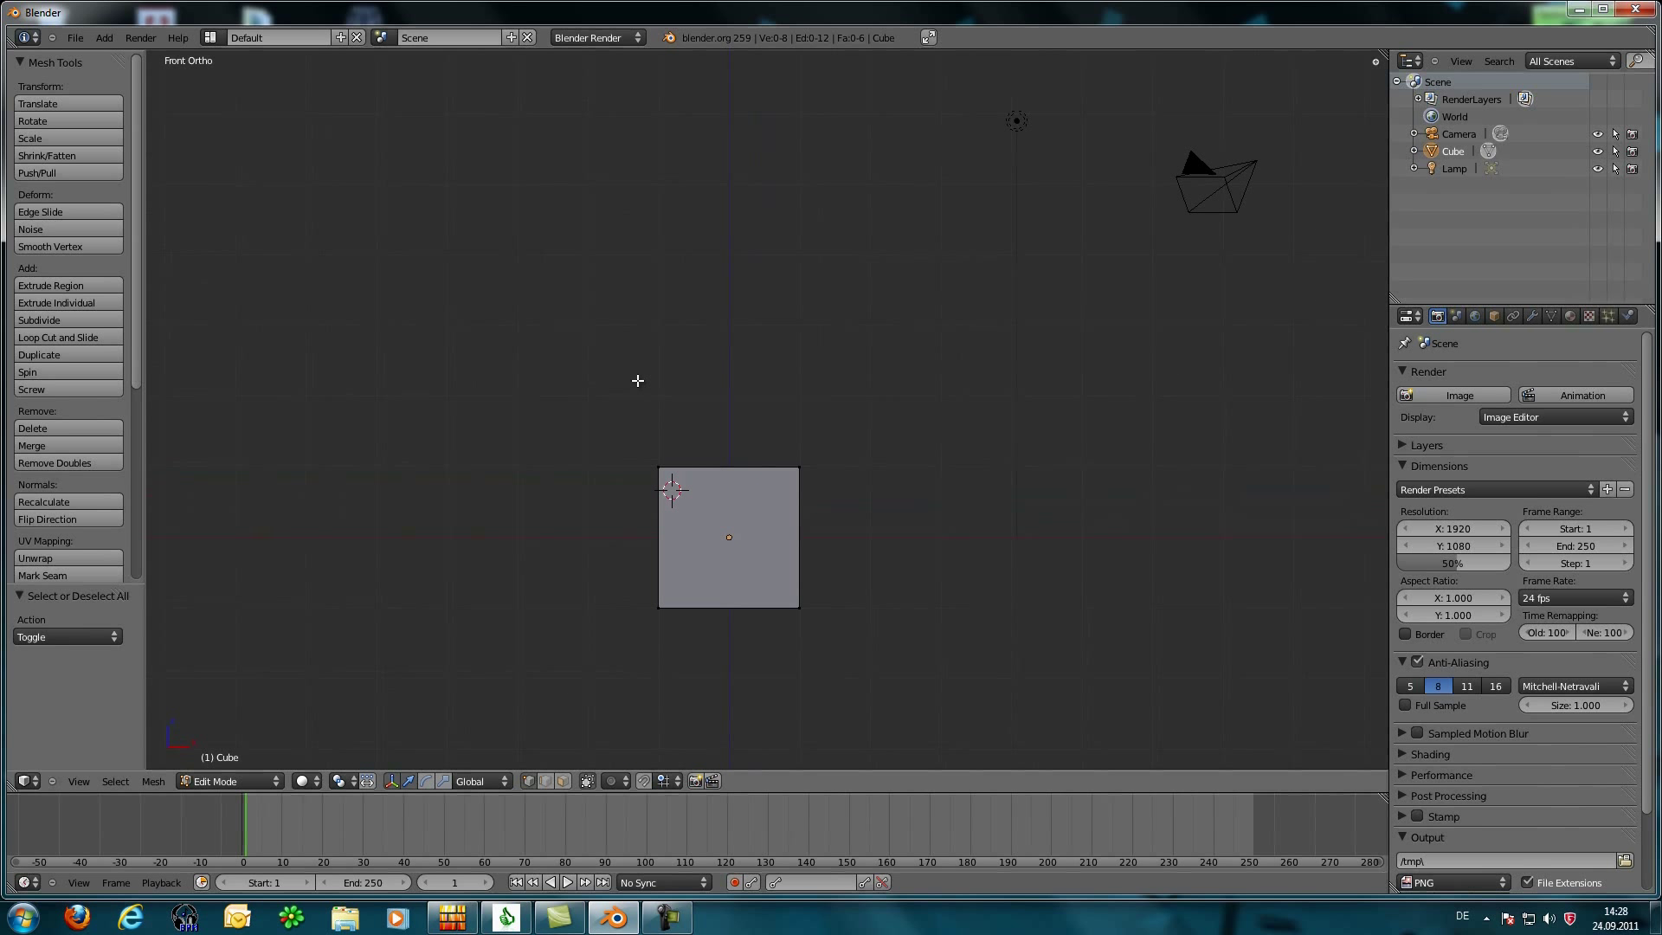
key("a")
key("s")
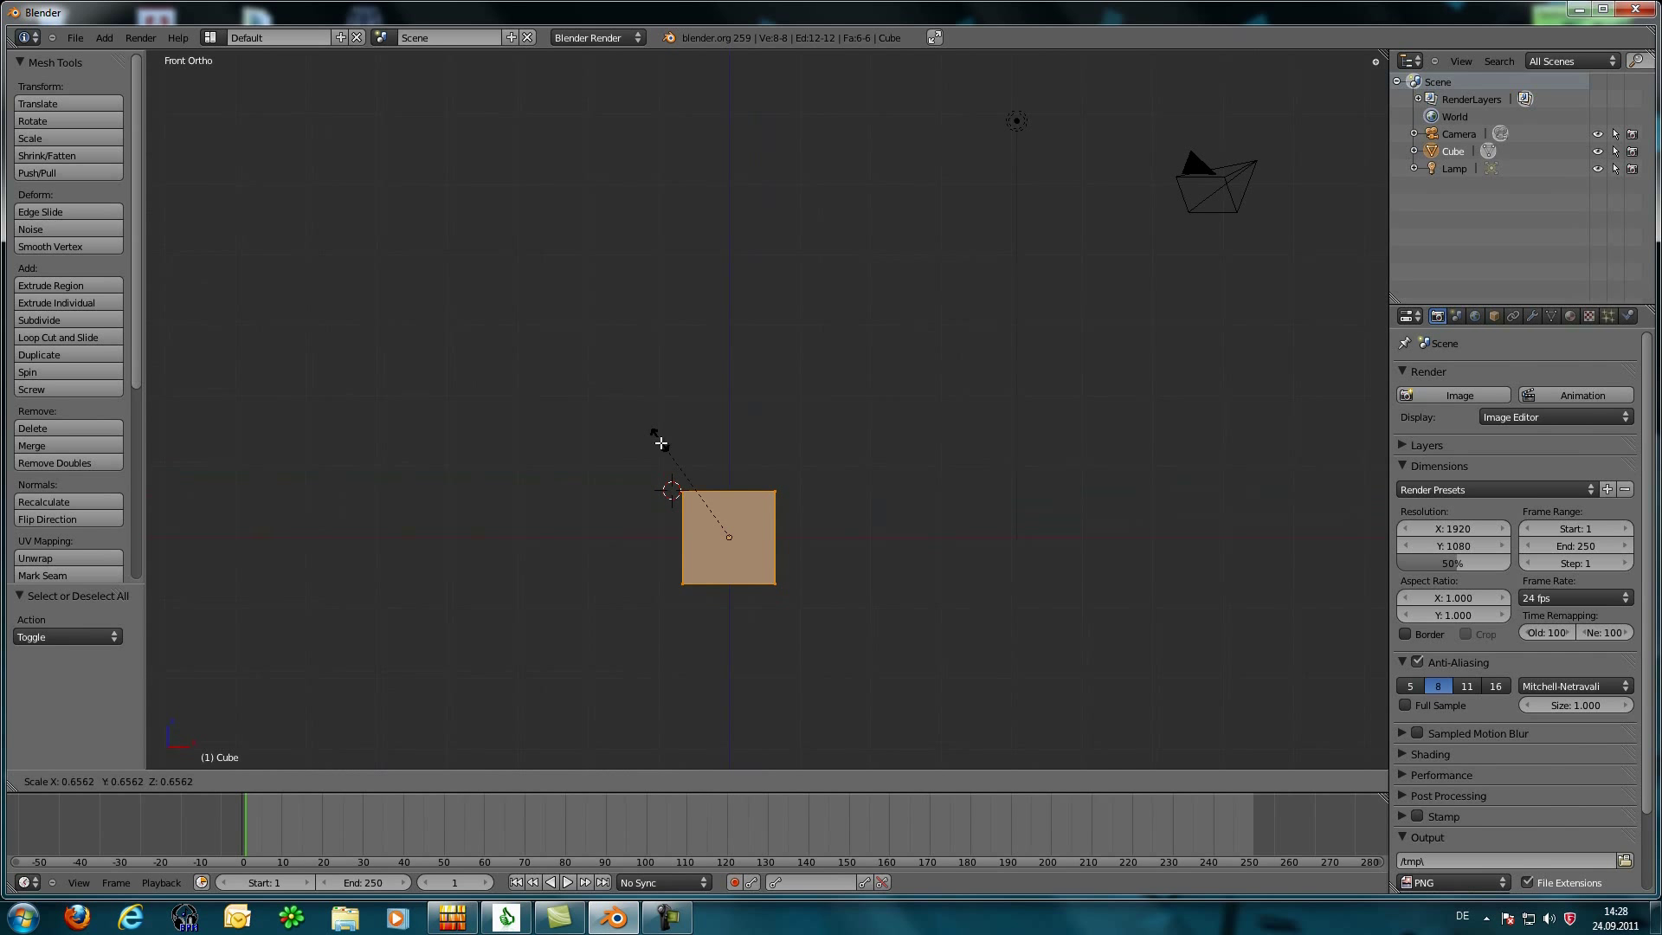
left_click(685, 485)
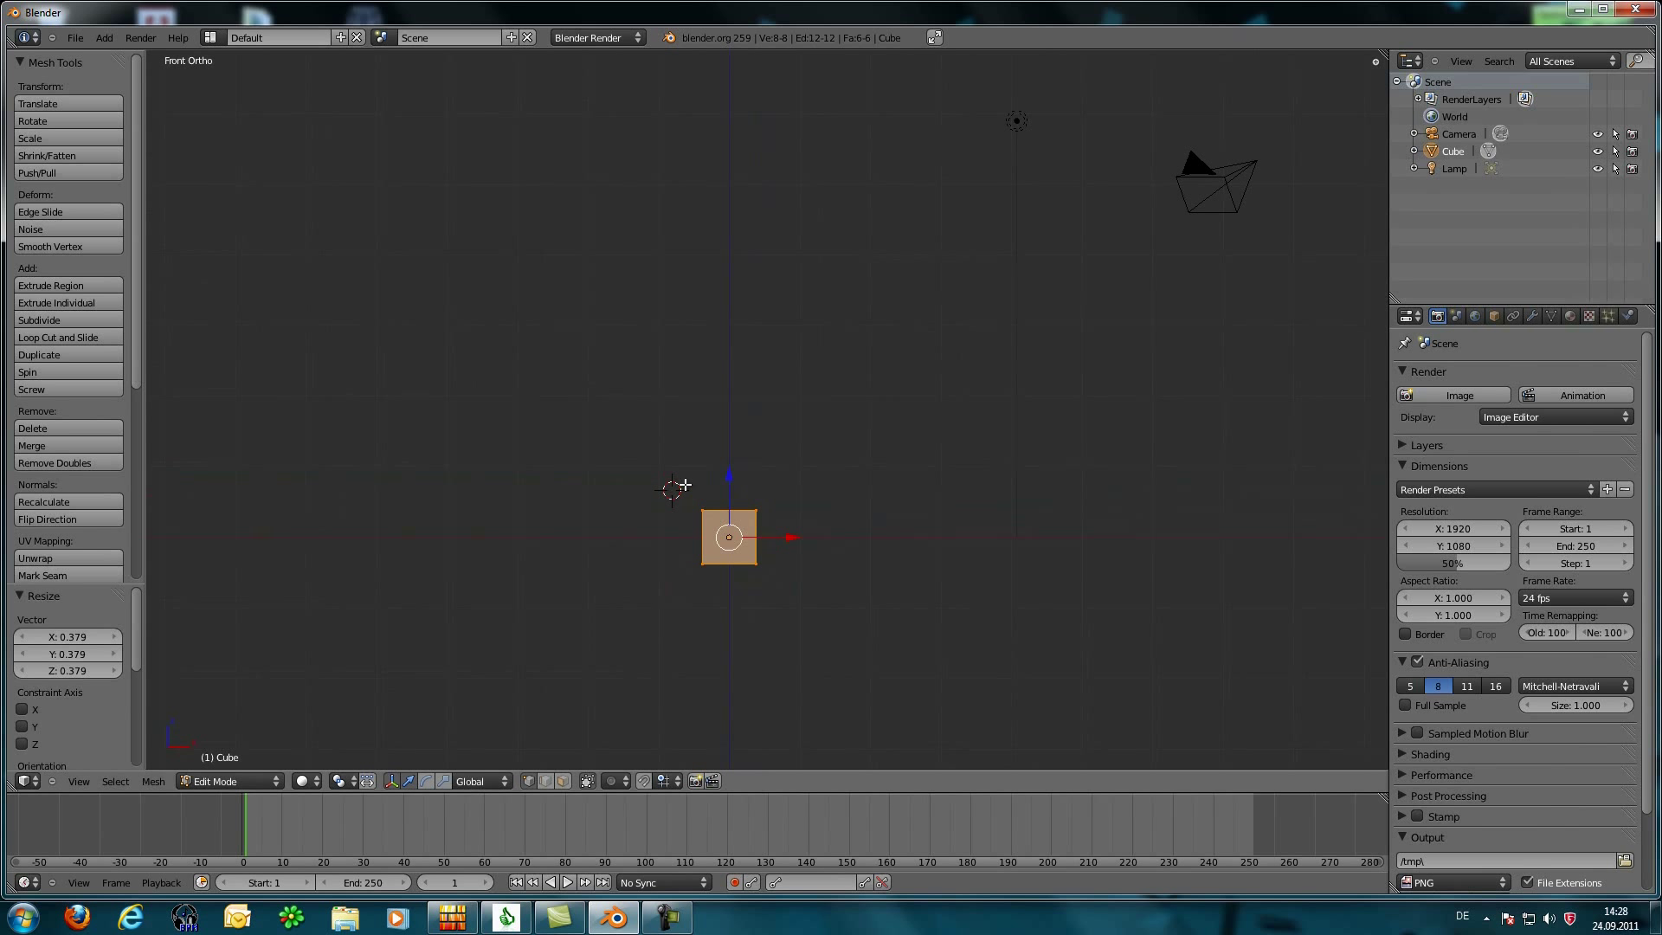
Step: Box-select the two top vertices and drag them upward, then undo that stretch
key("a")
key("b")
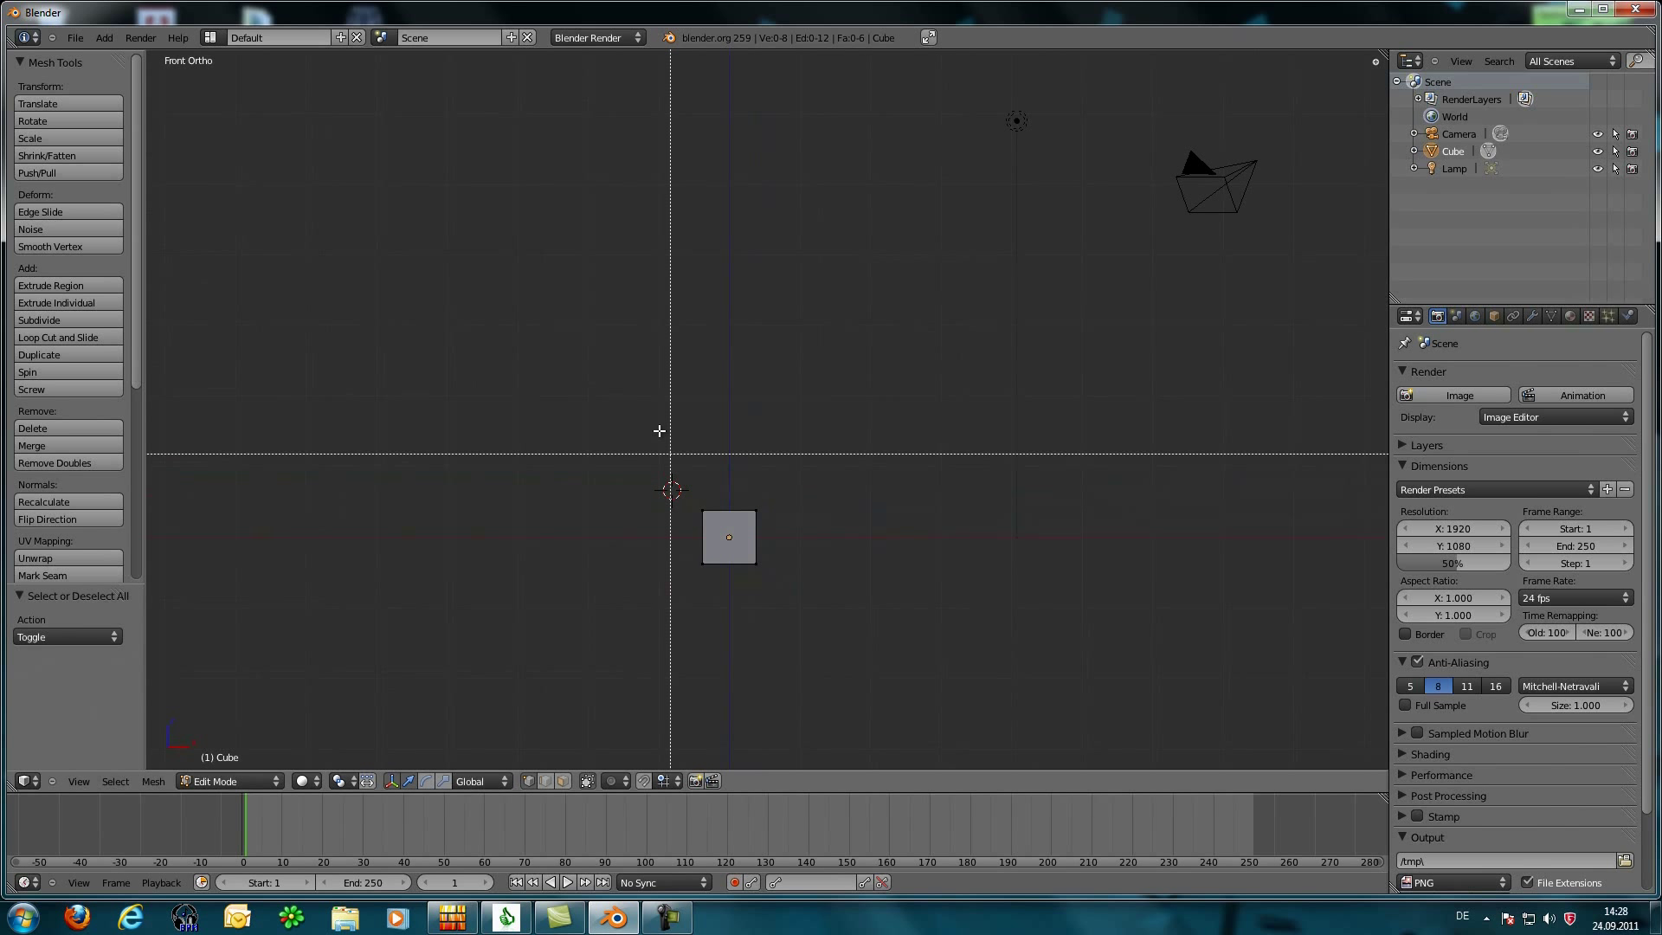
left_click_drag(660, 427, 828, 524)
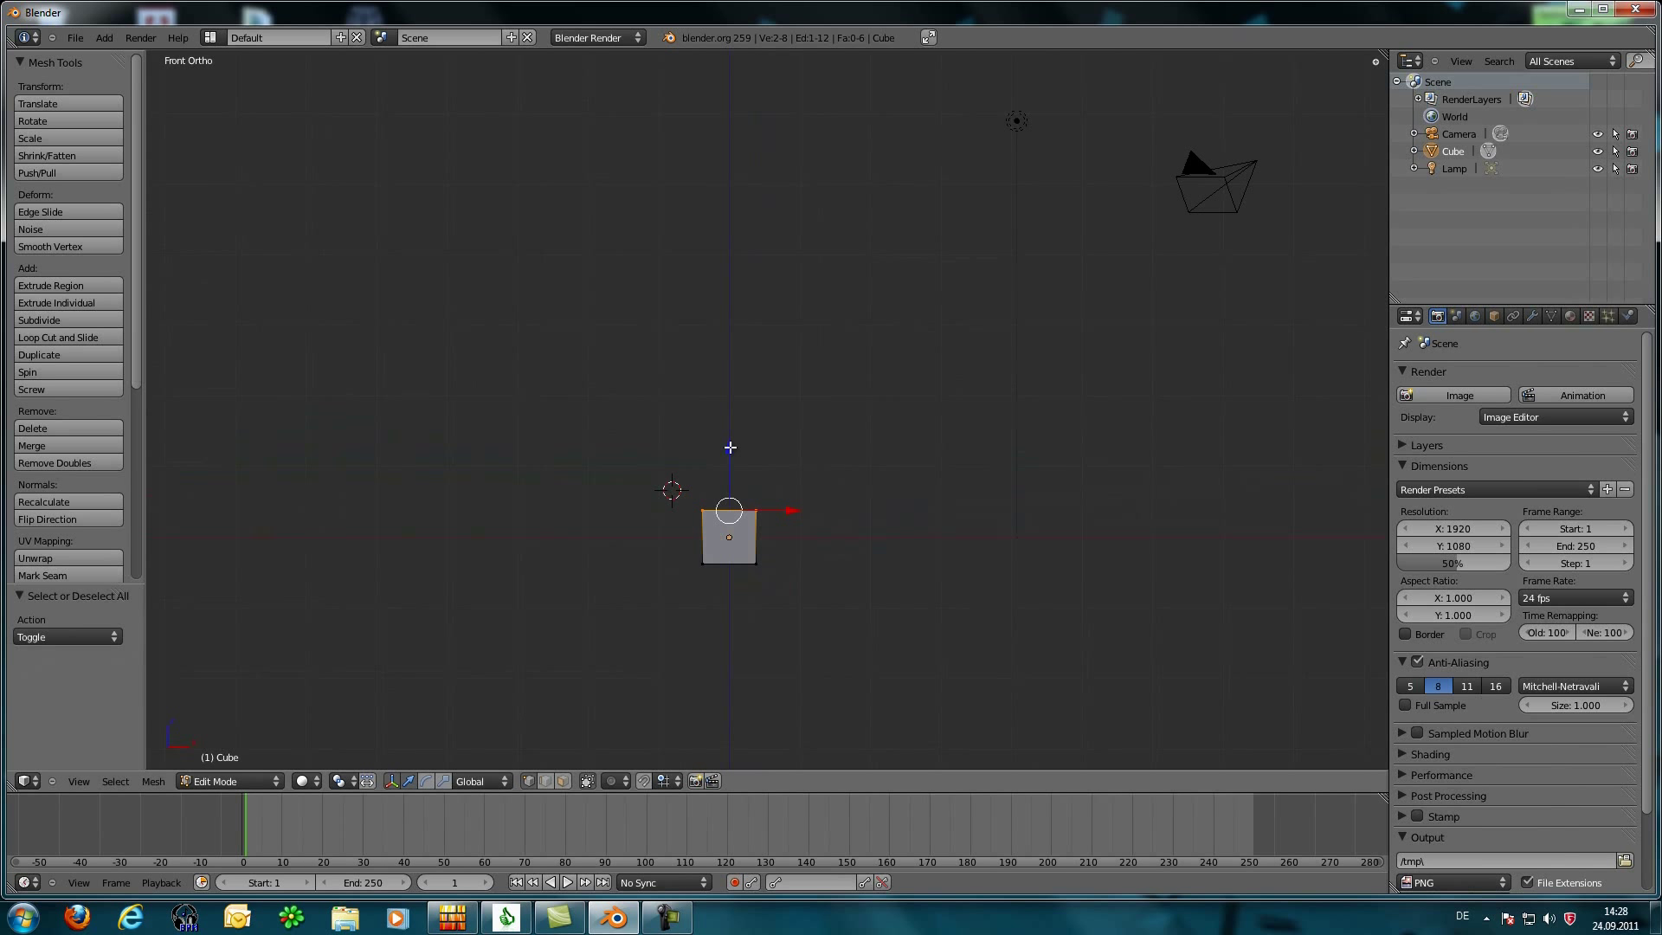
left_click_drag(729, 447, 705, 261)
middle_click_drag(640, 361, 906, 450)
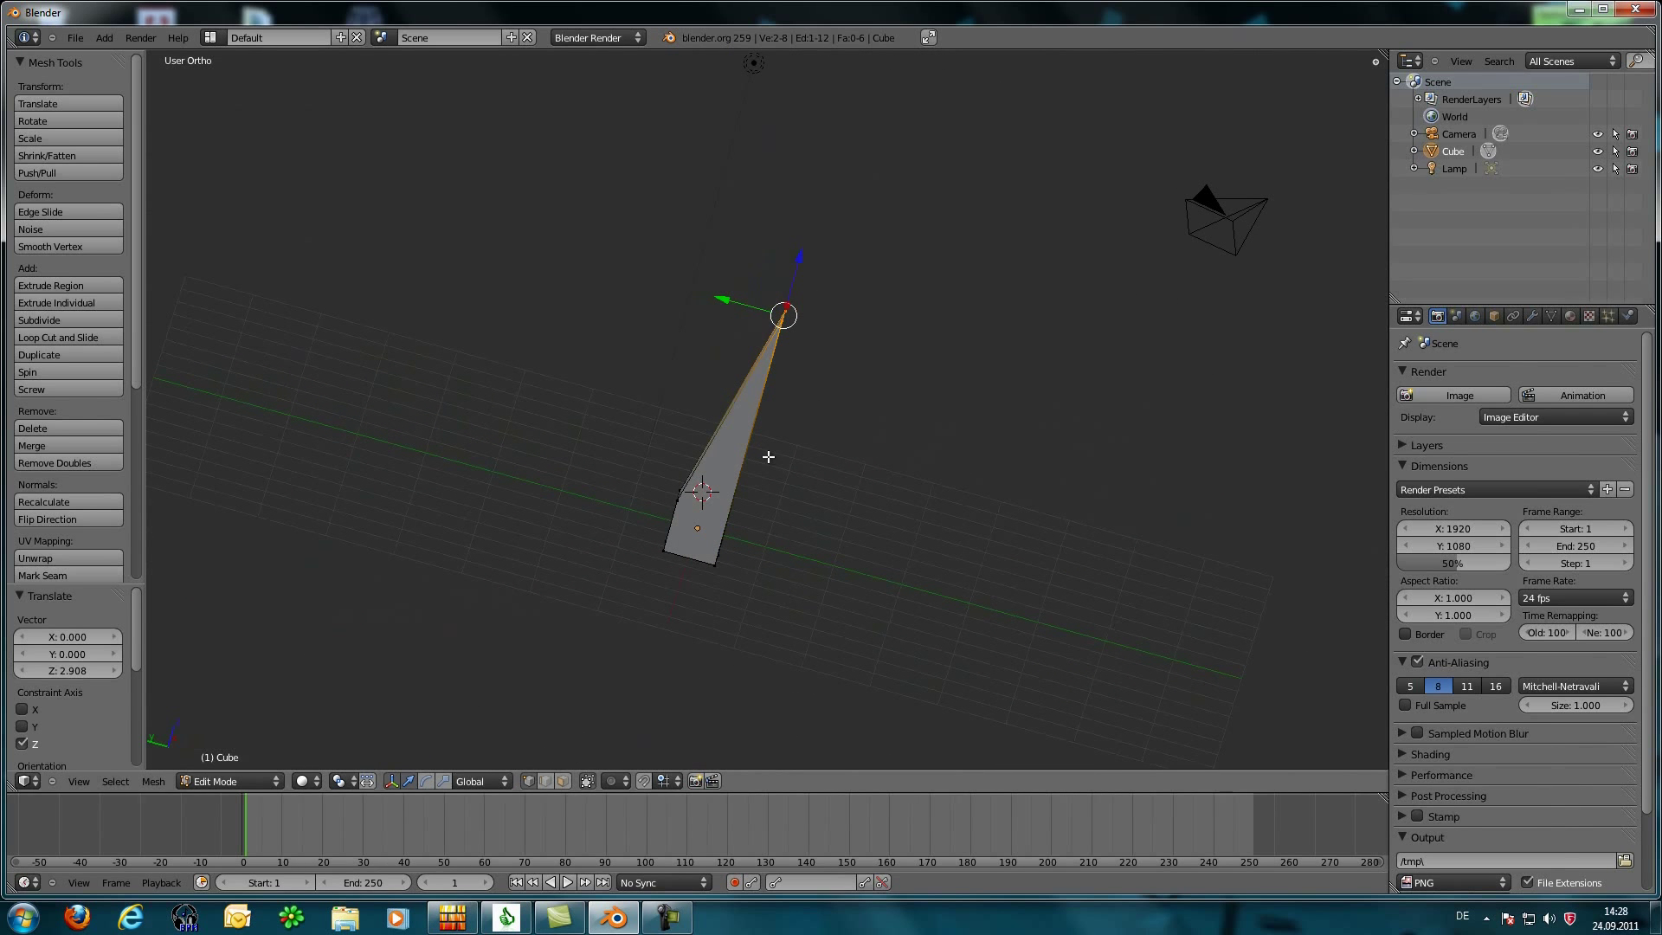
key("ctrl+z")
Step: Box-select the top face and move it 2.829 units up along Z
key("b")
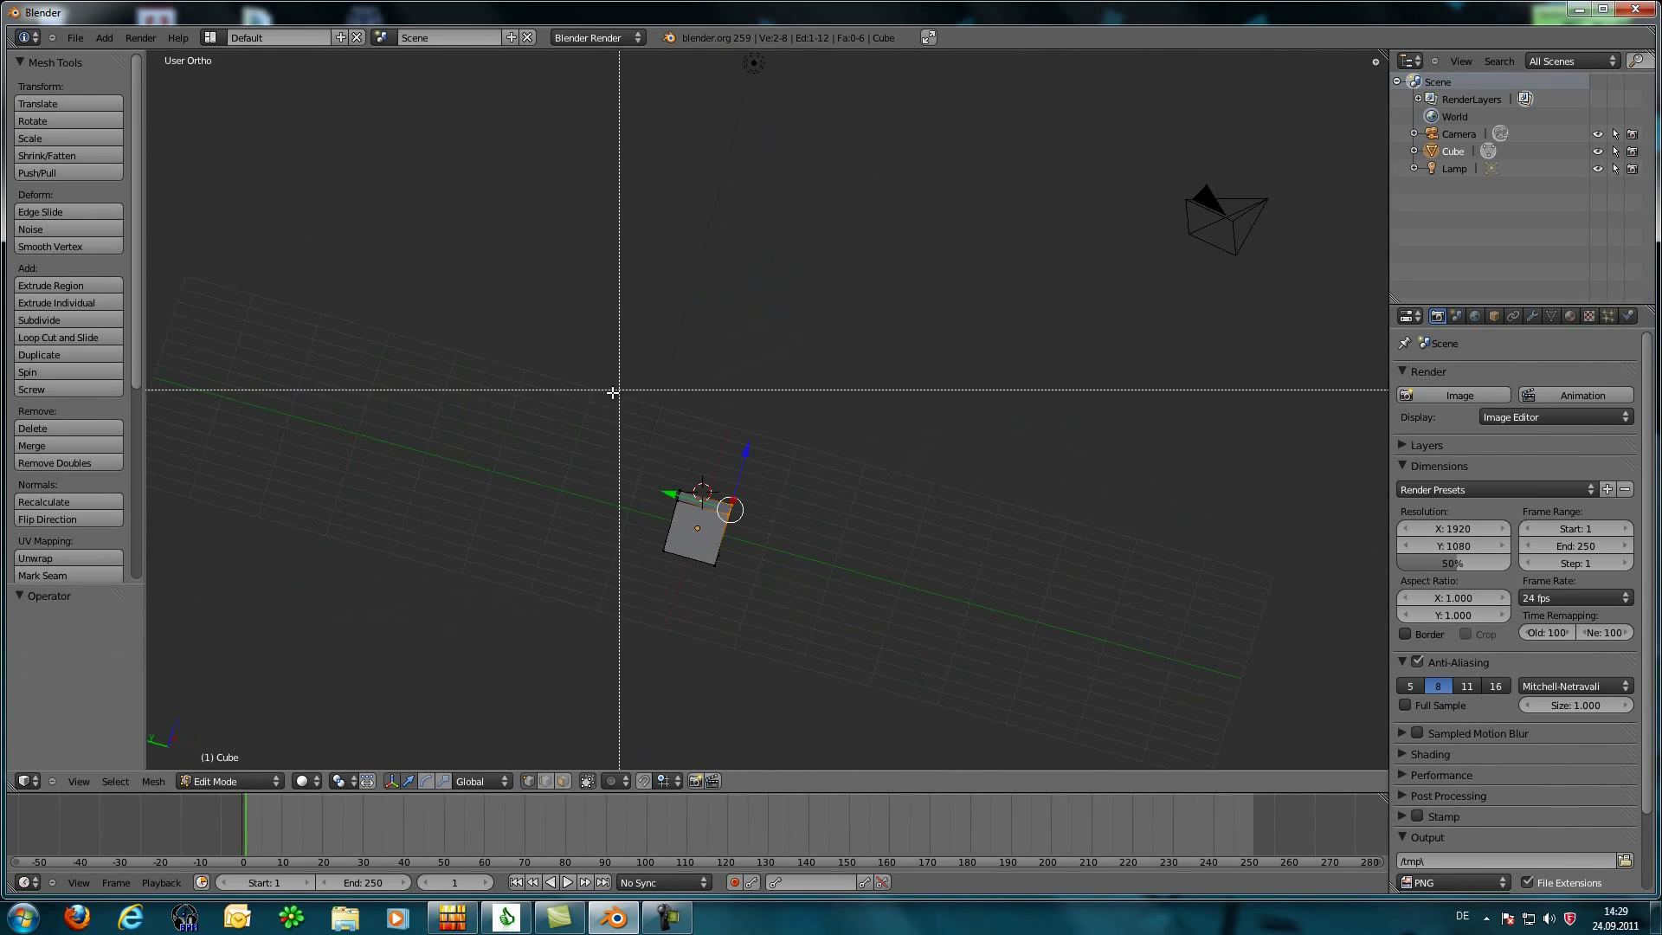
left_click_drag(609, 400, 740, 533)
key("g")
key("z")
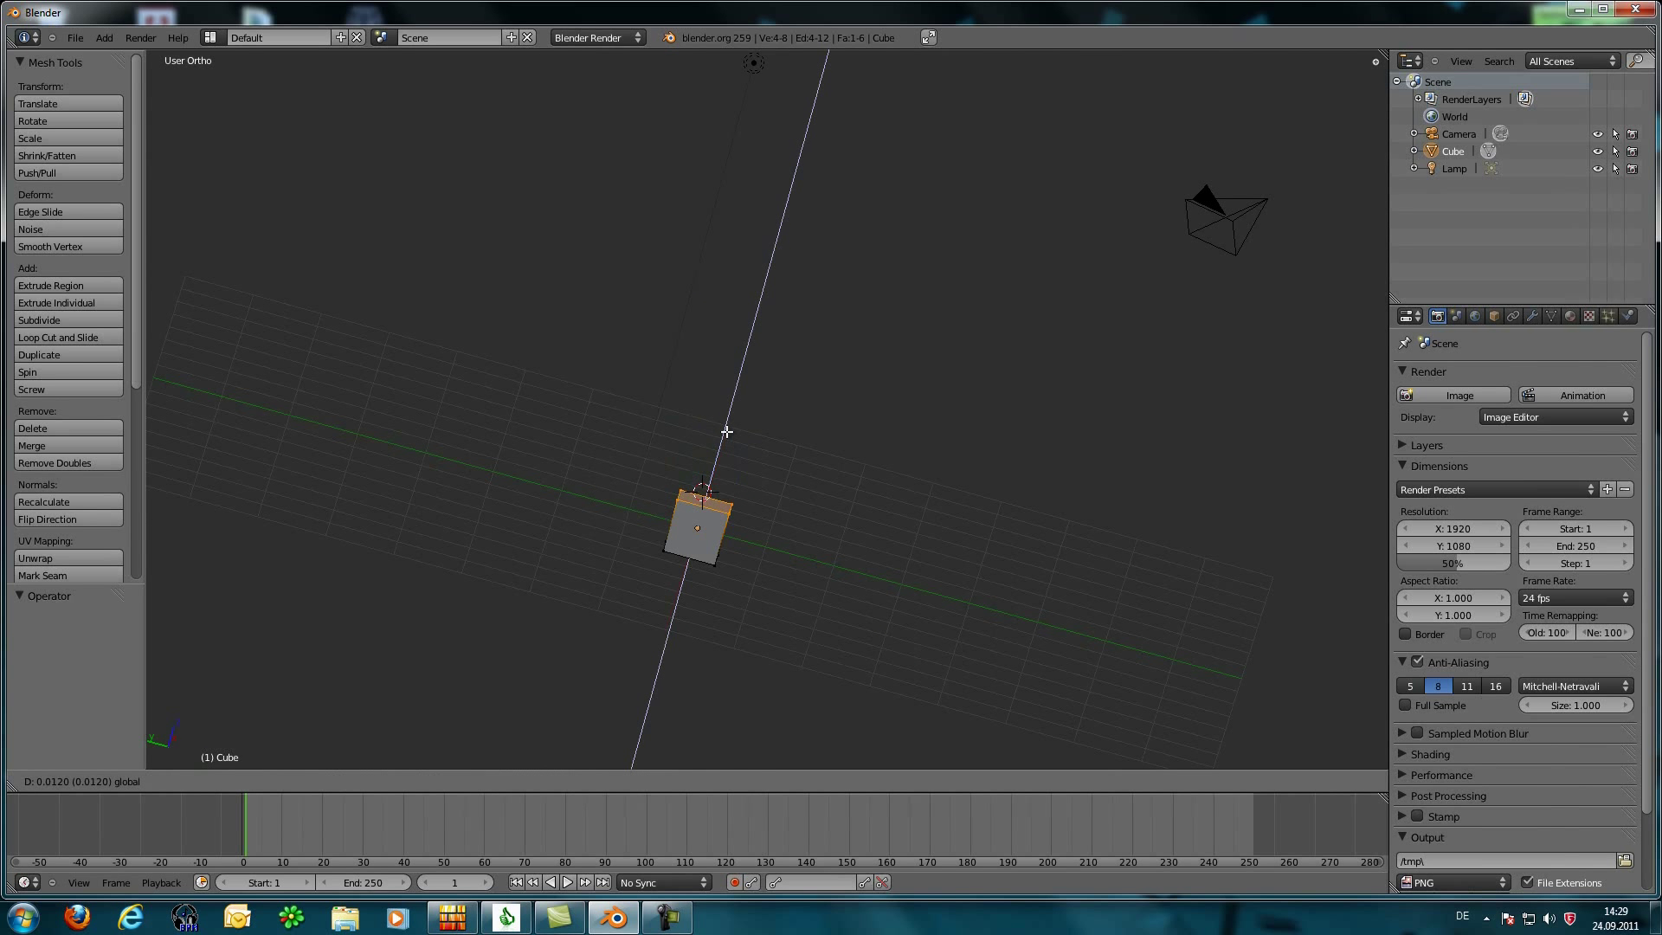
left_click(828, 269)
key("KP_1")
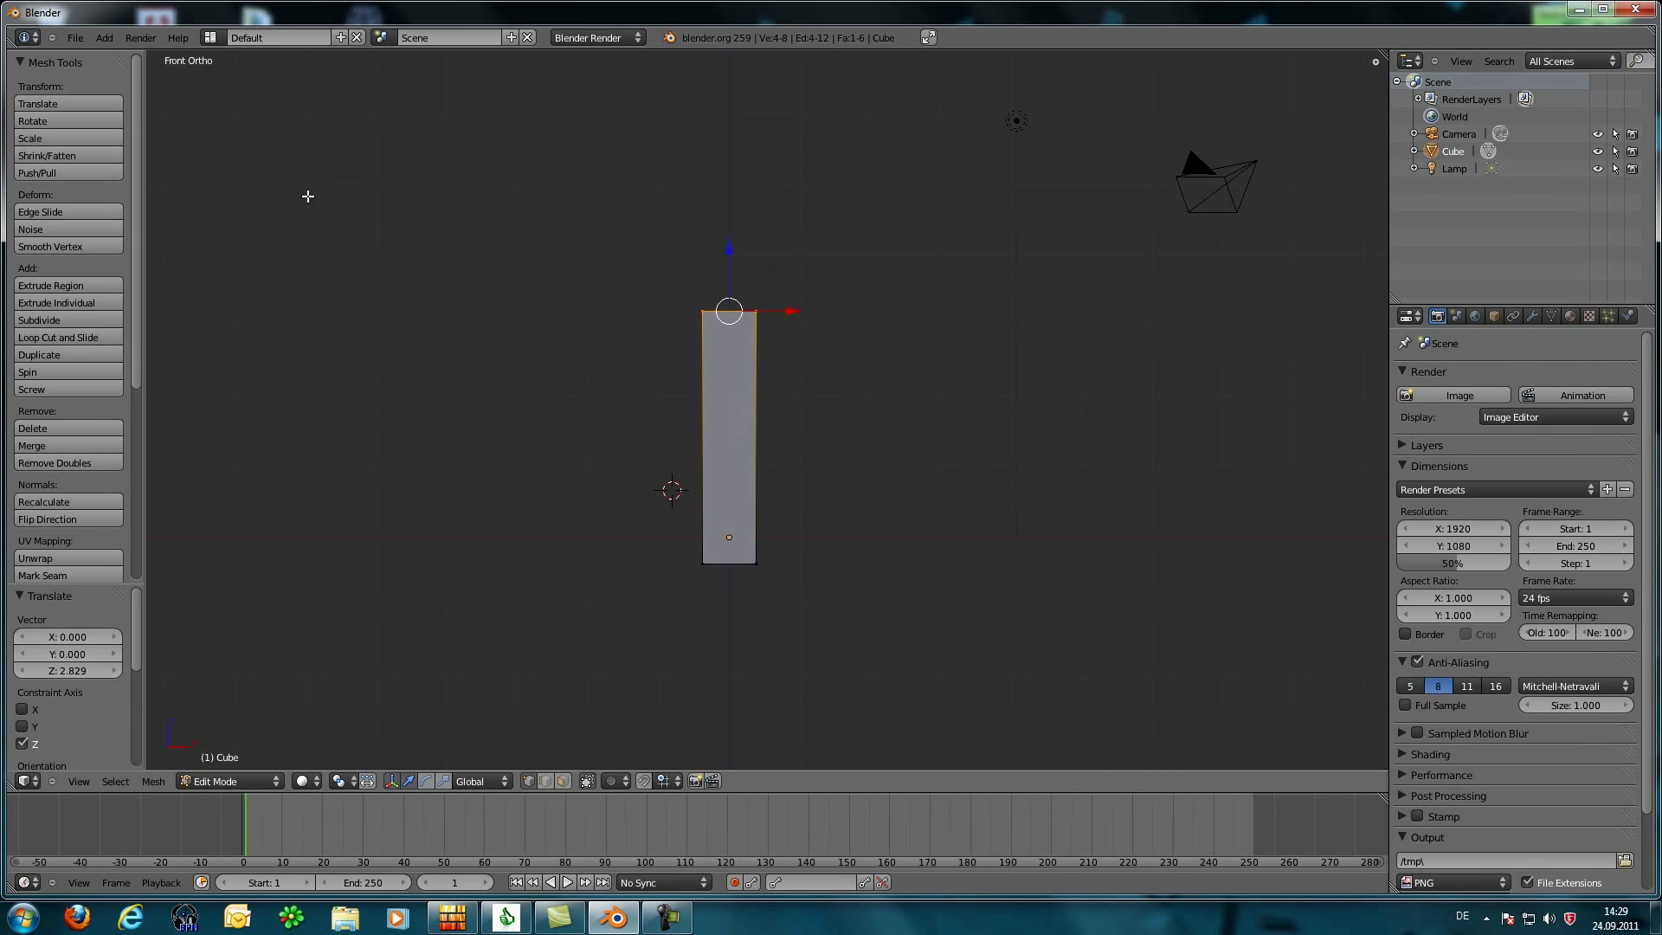
Step: Add a UV sphere to the mesh from the Add > Mesh menu
left_click(105, 39)
mouse_move(130, 55)
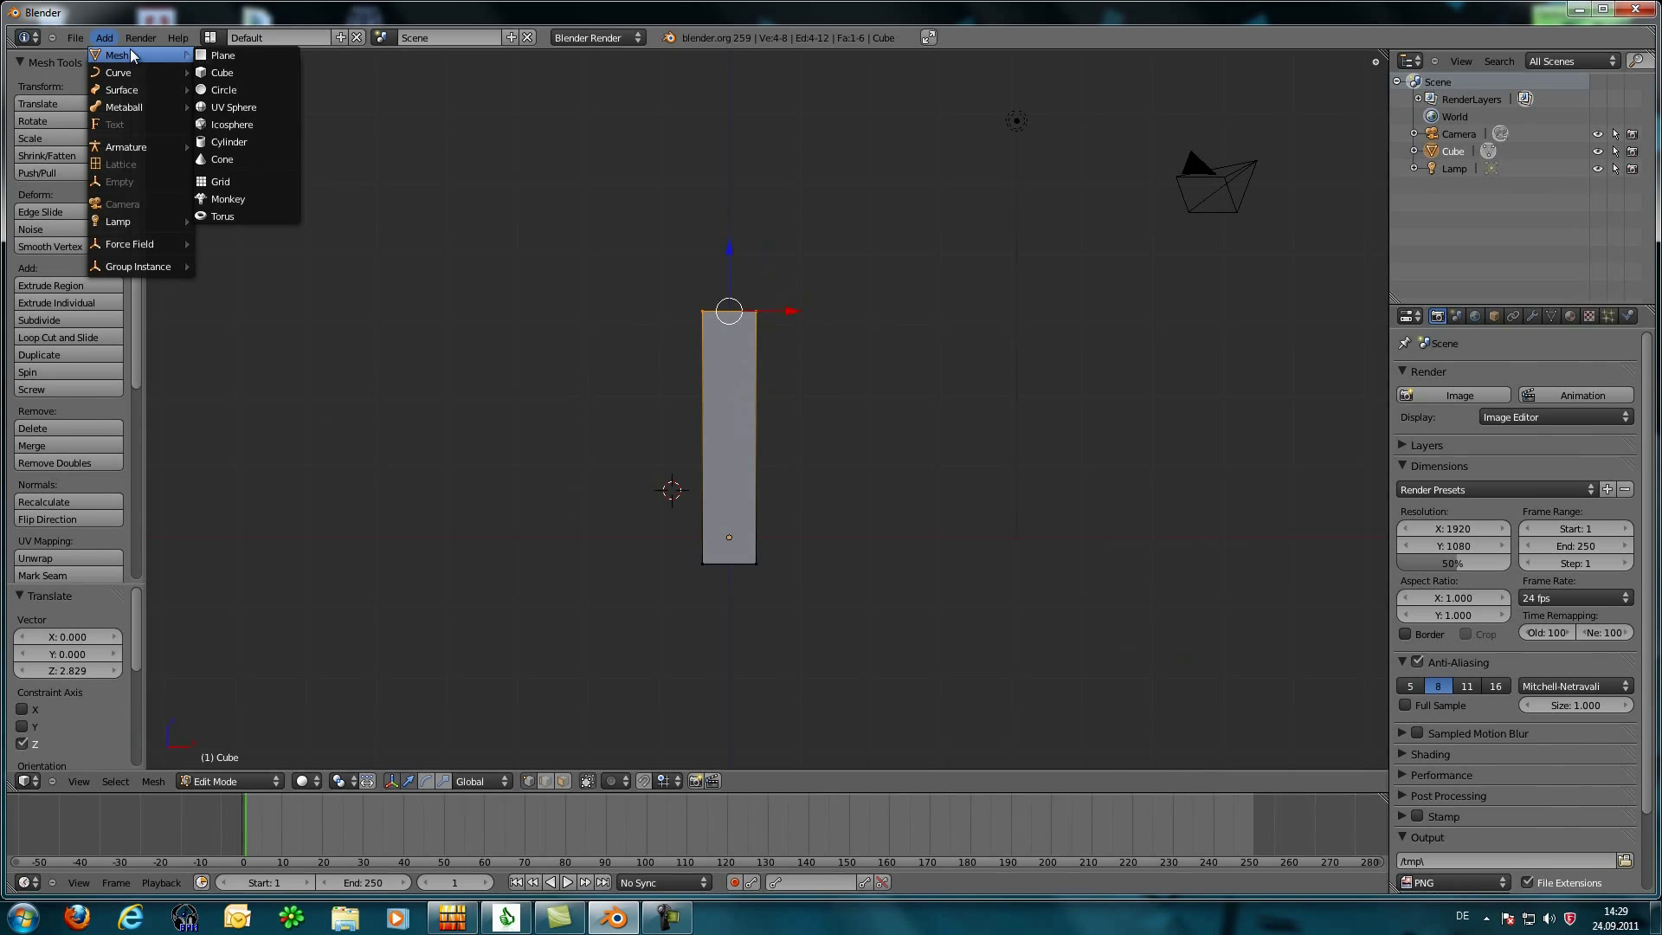
left_click(249, 107)
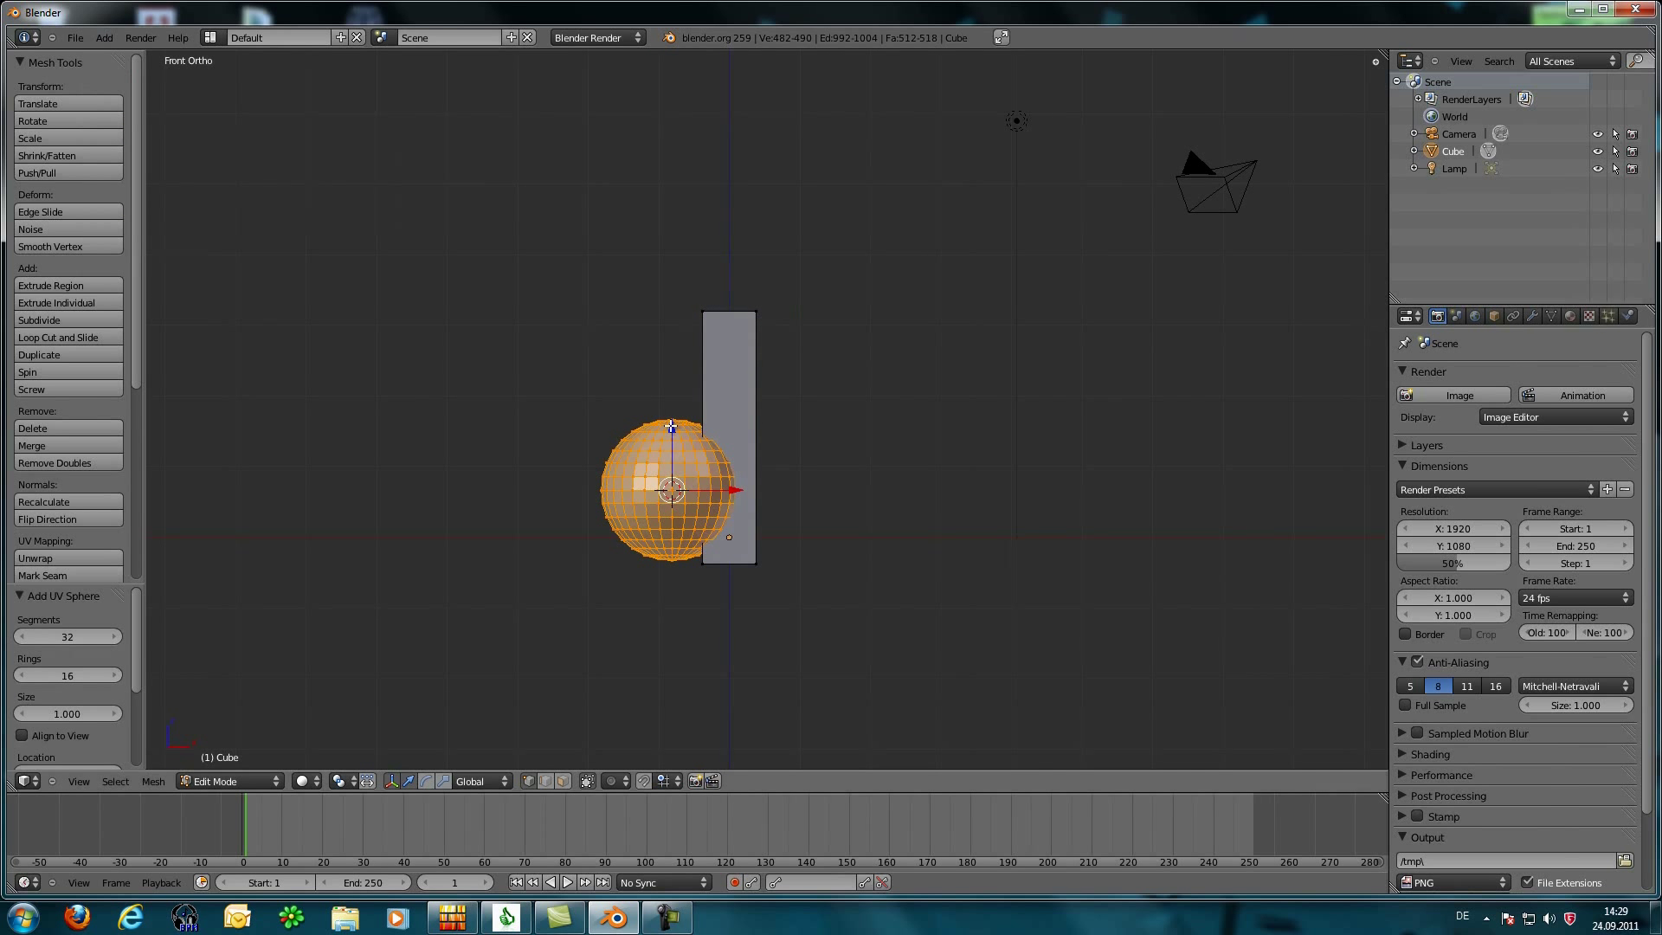
Step: Raise the sphere above the column and centre it over the top in width and depth
left_click_drag(671, 425, 672, 206)
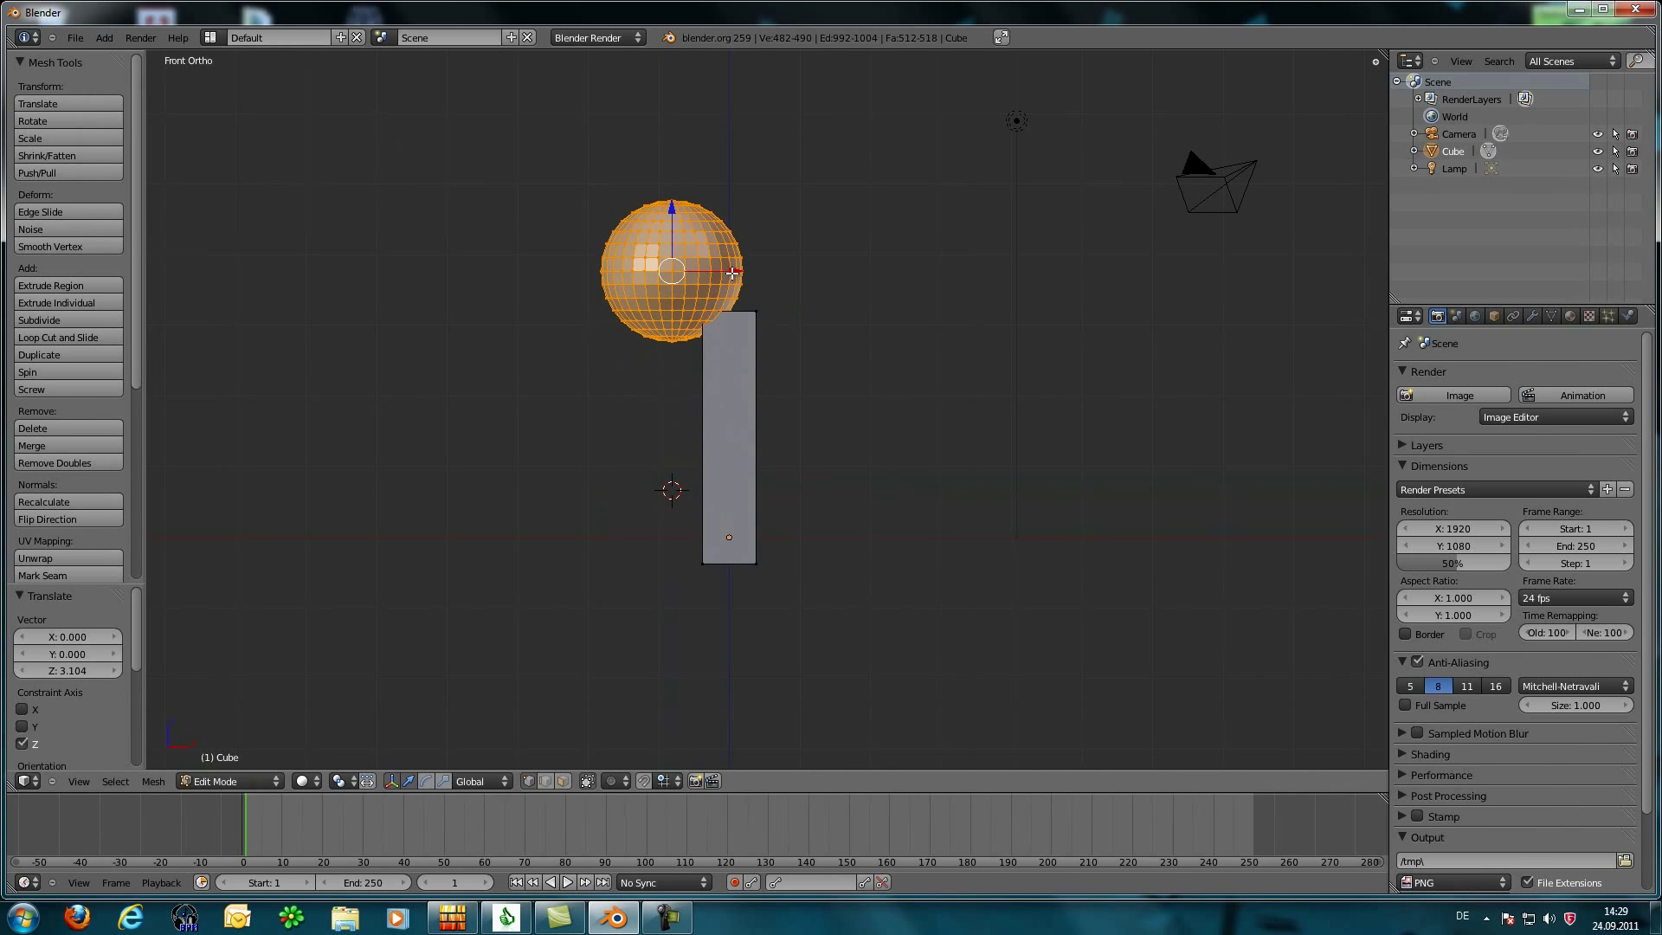
left_click_drag(732, 273, 795, 269)
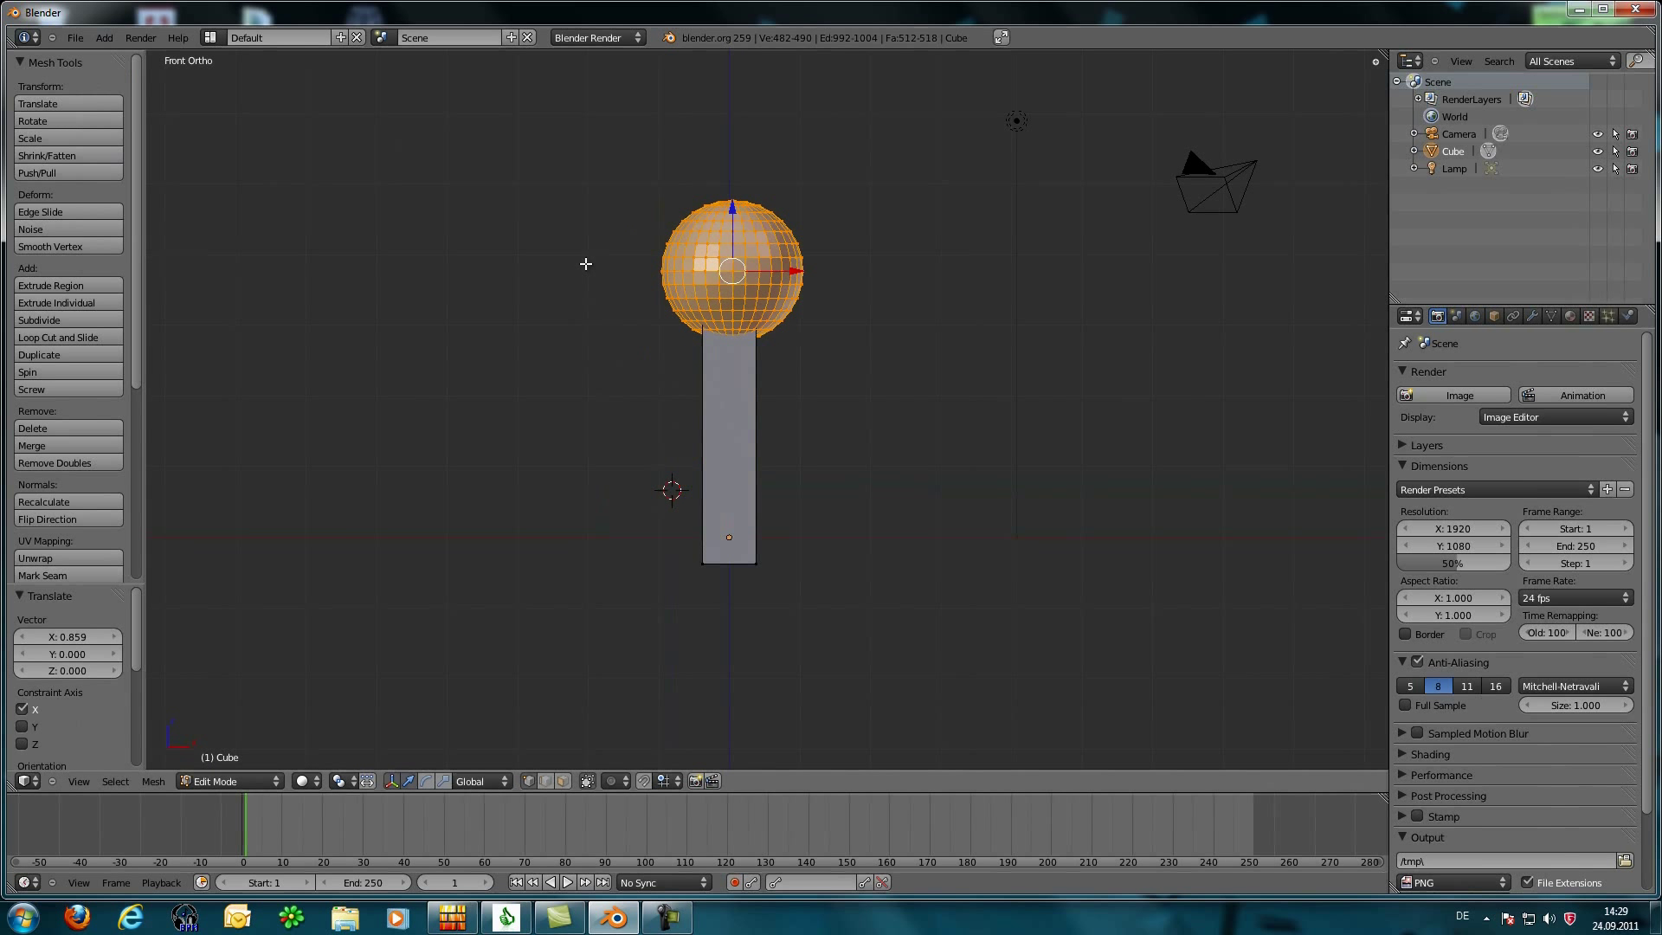
middle_click_drag(586, 264, 586, 263)
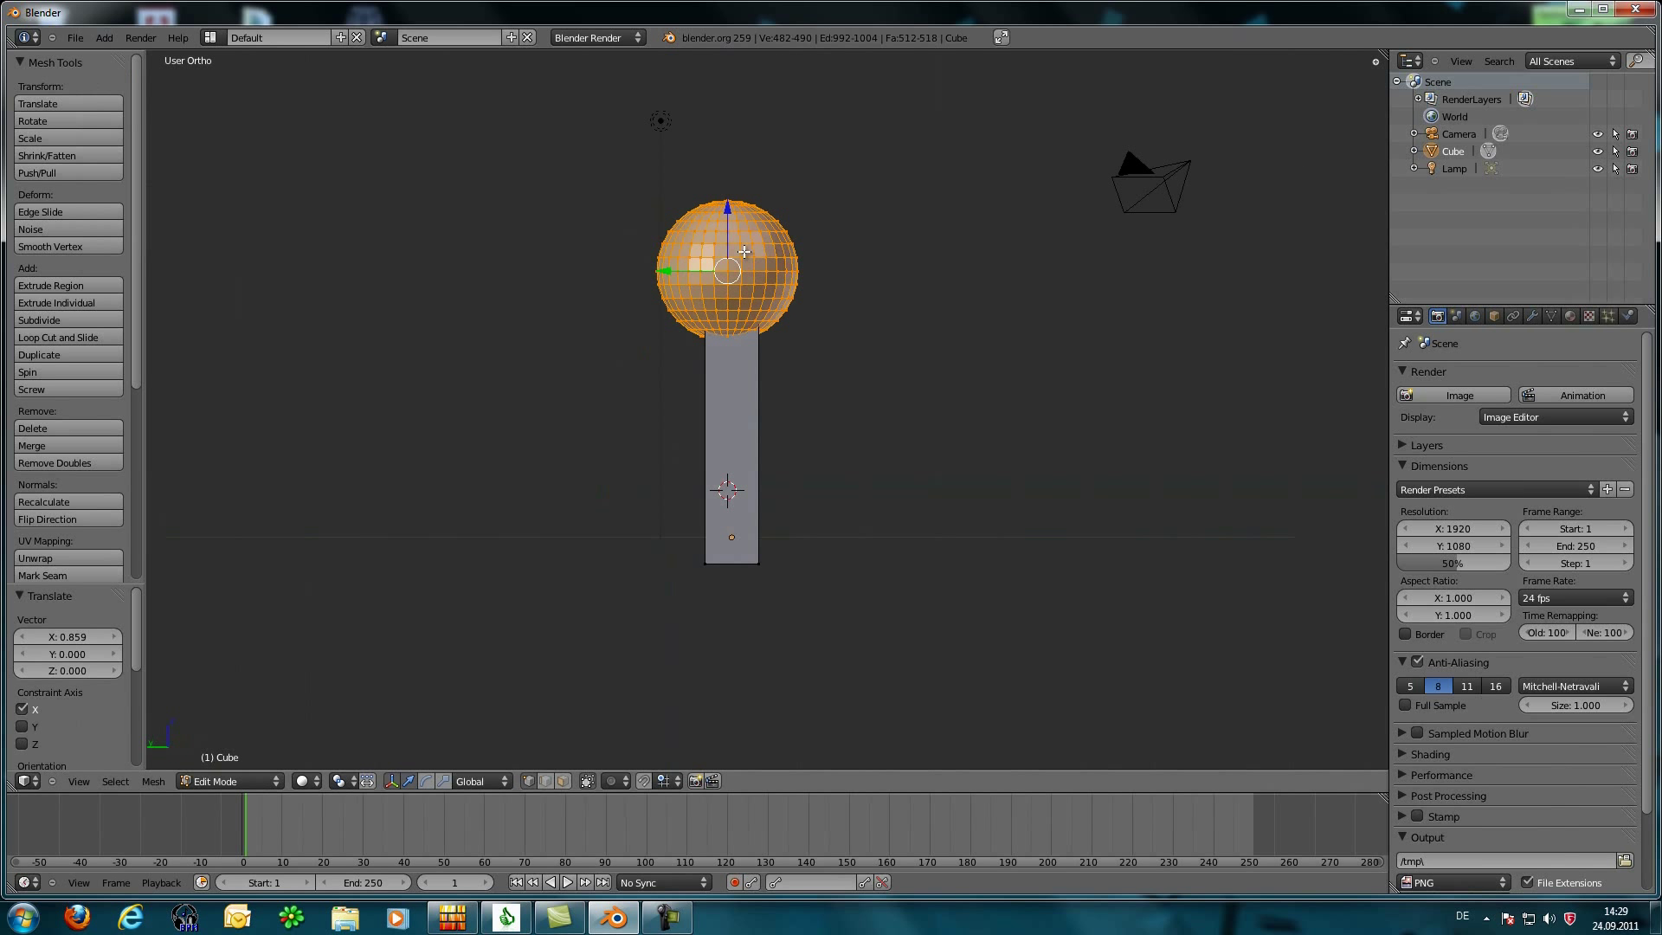
left_click_drag(662, 271, 586, 300)
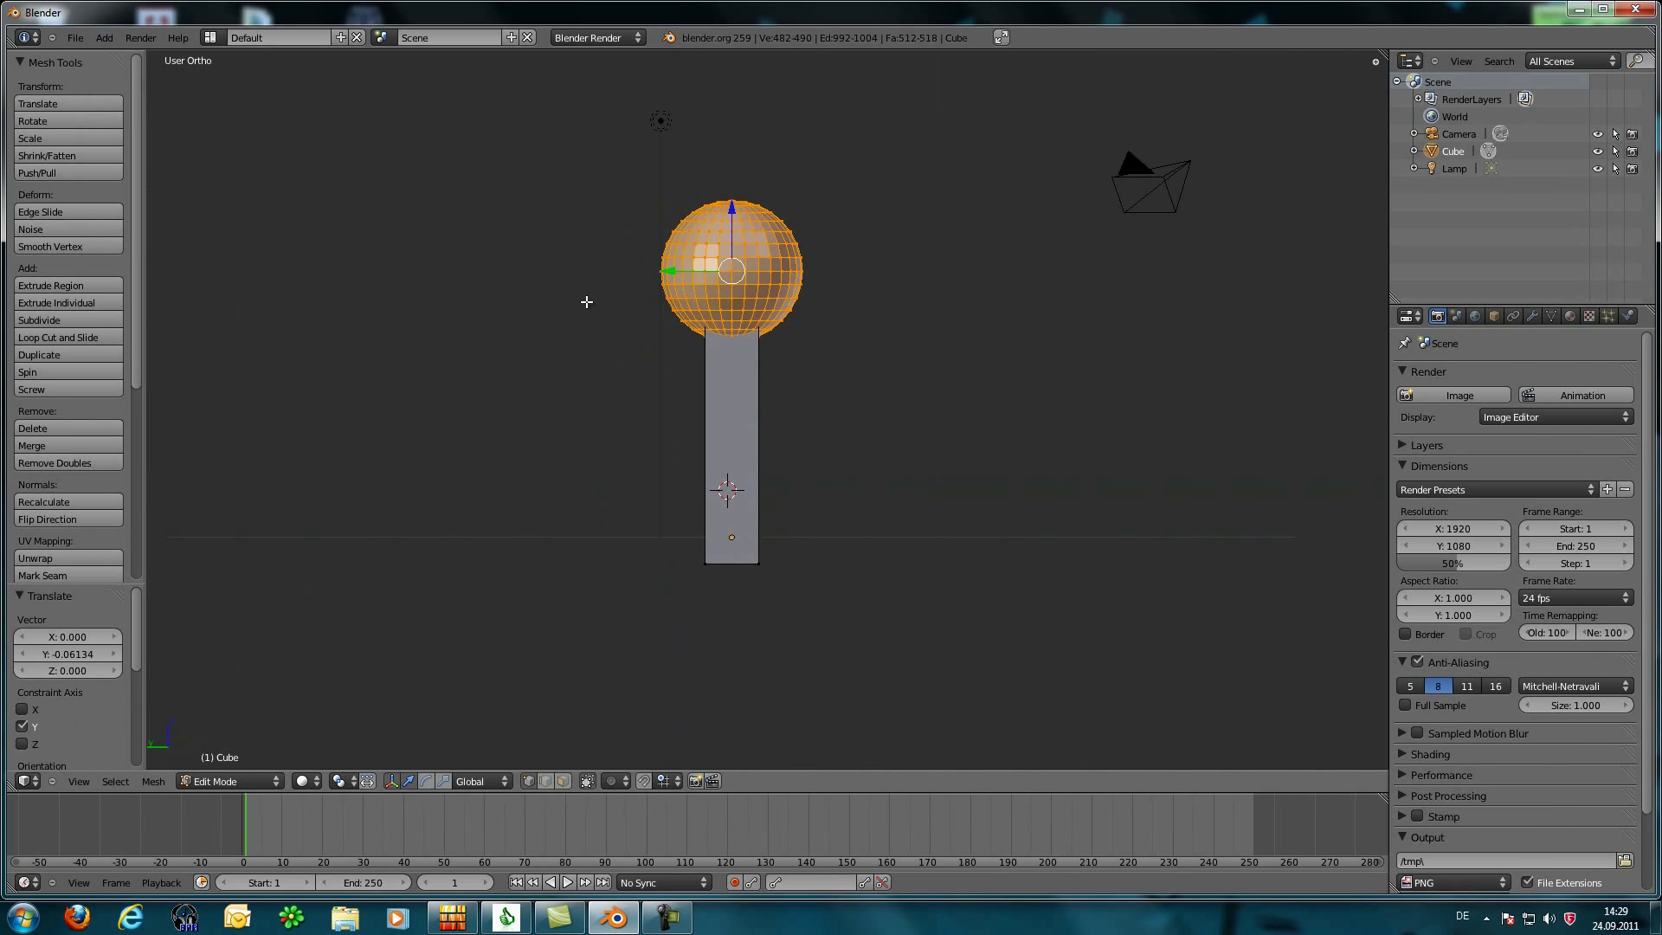
middle_click_drag(586, 300, 571, 320)
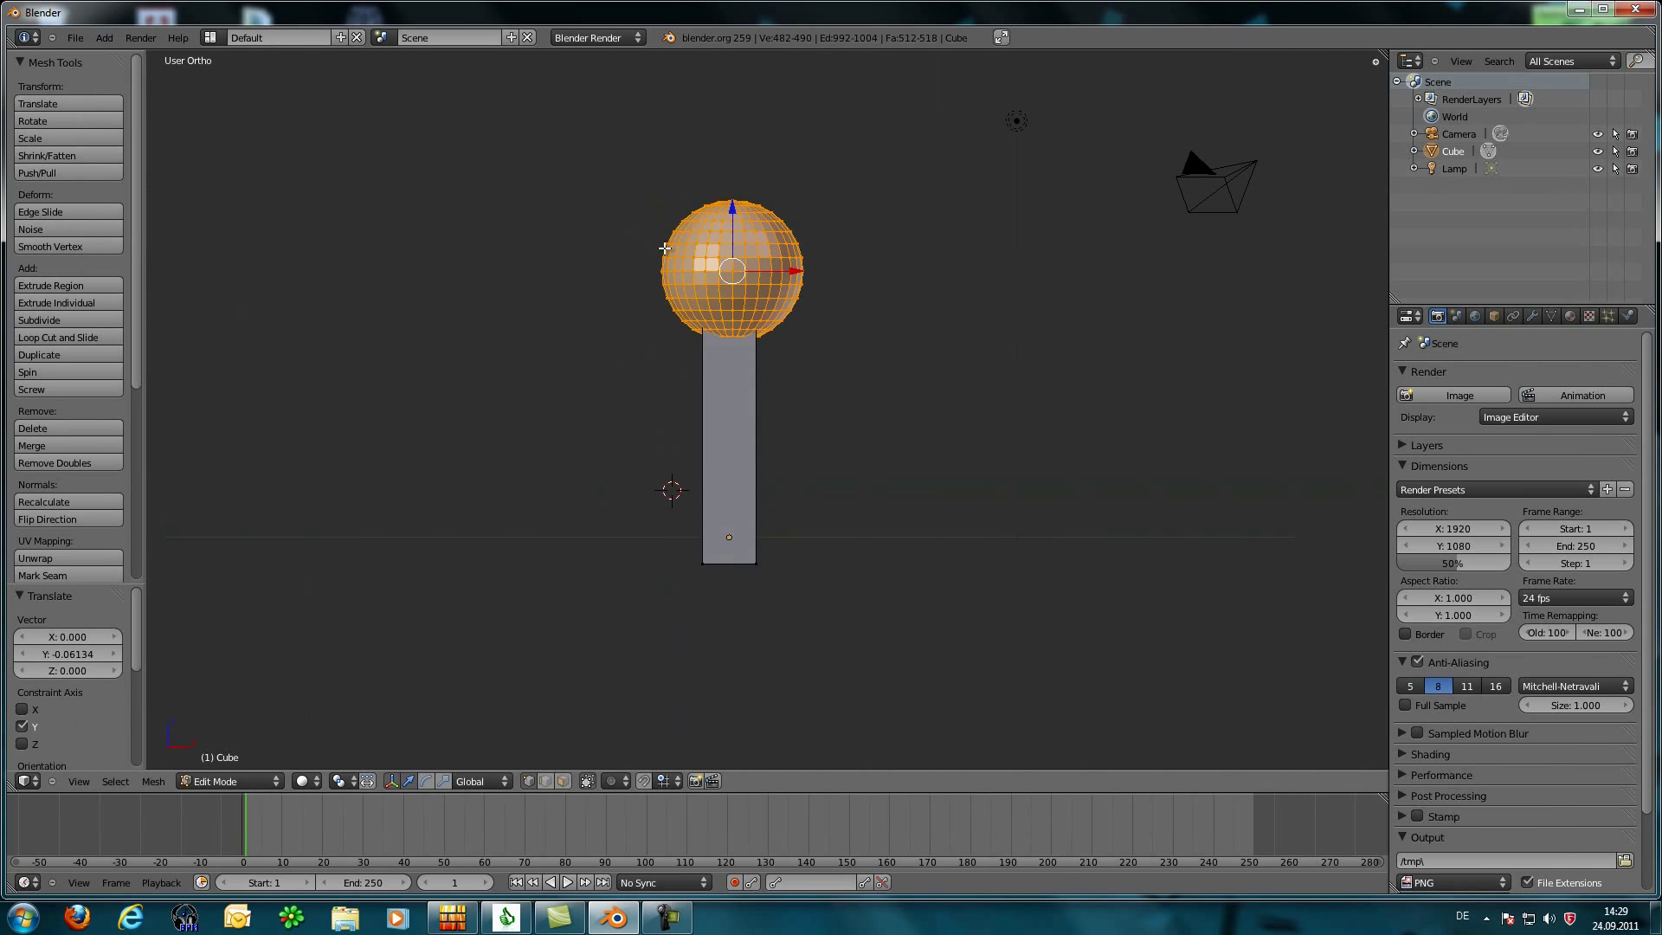
left_click_drag(797, 271, 797, 273)
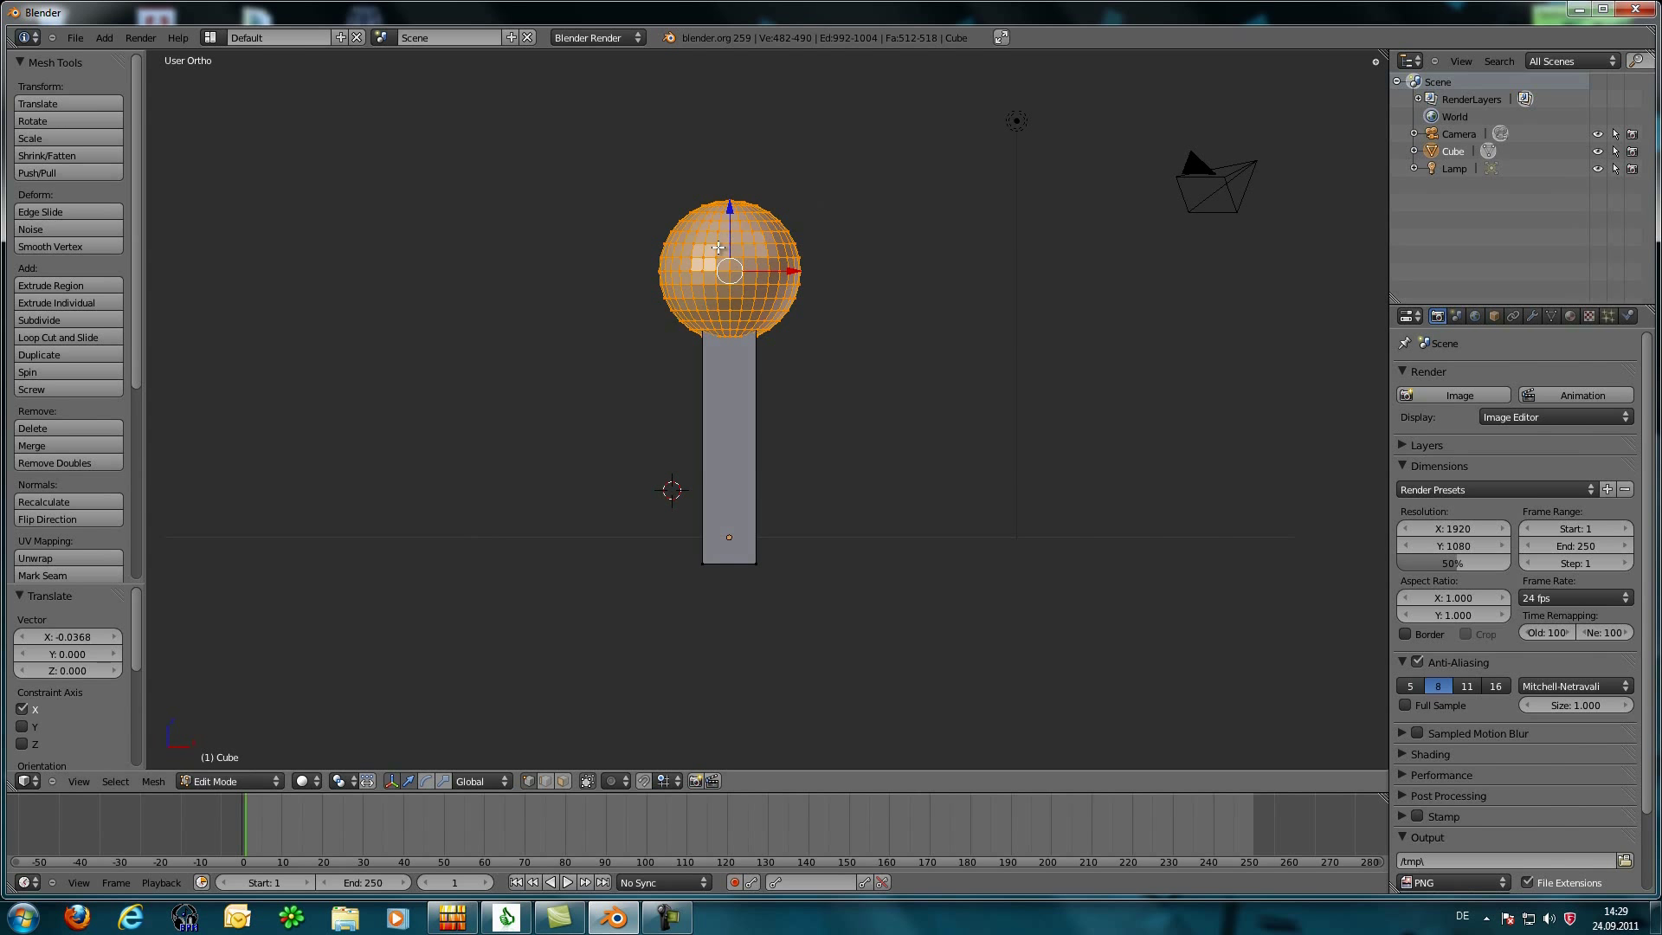
Step: Toggle between Object Mode and Edit Mode, ending back in Edit Mode
left_click(268, 784)
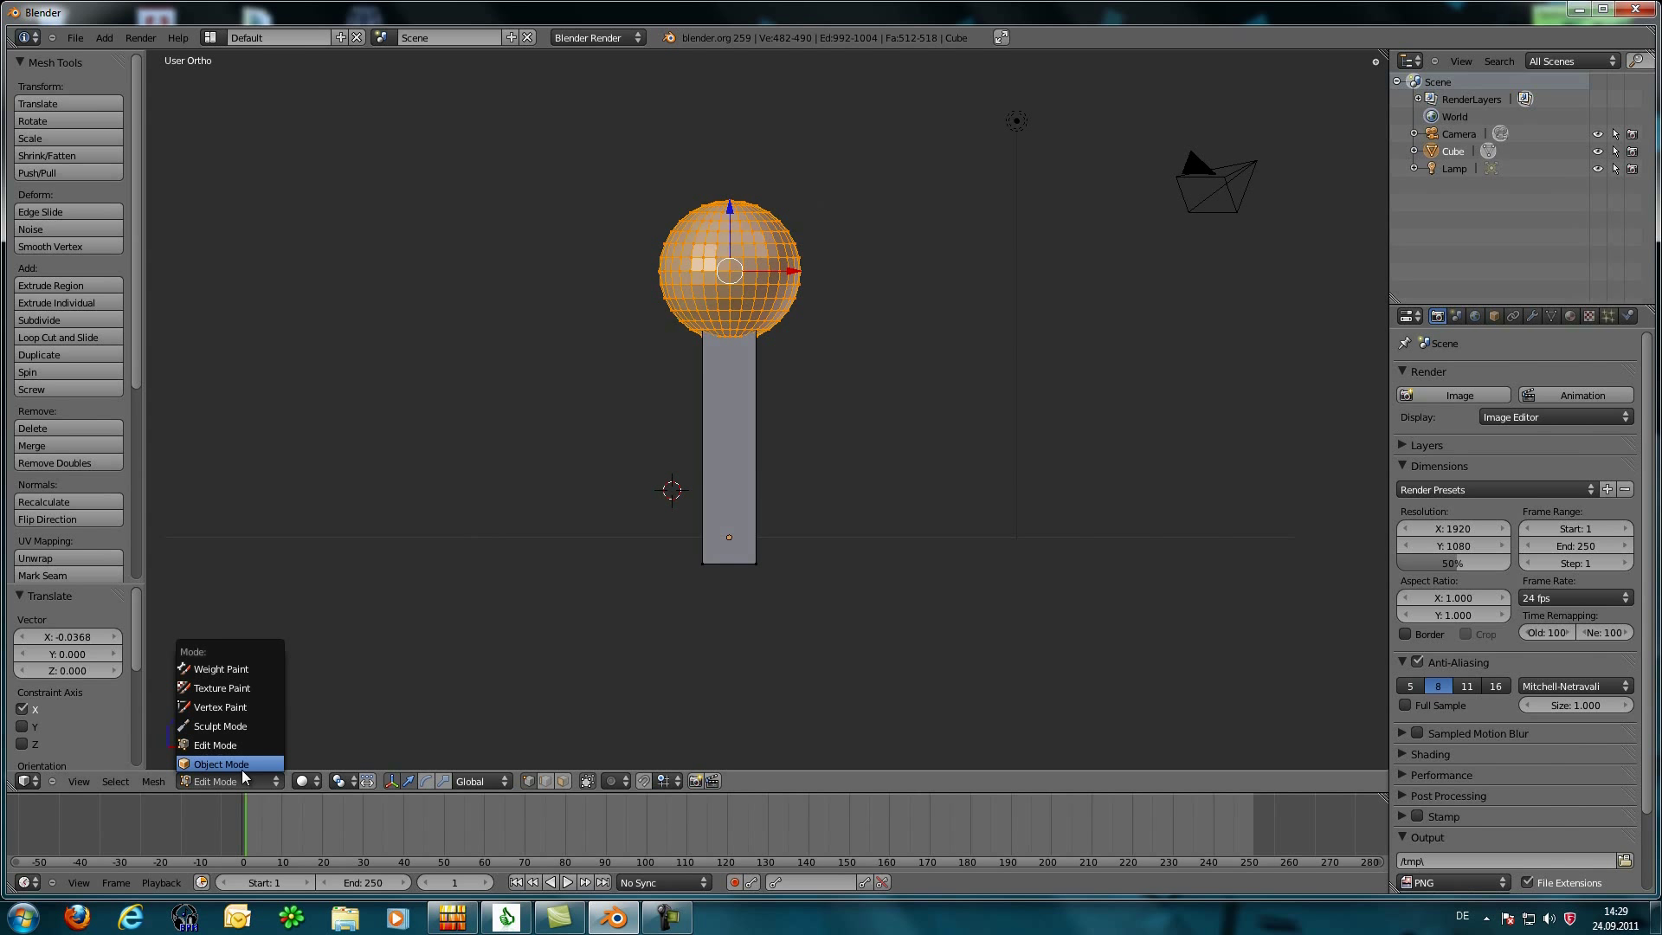
left_click(241, 764)
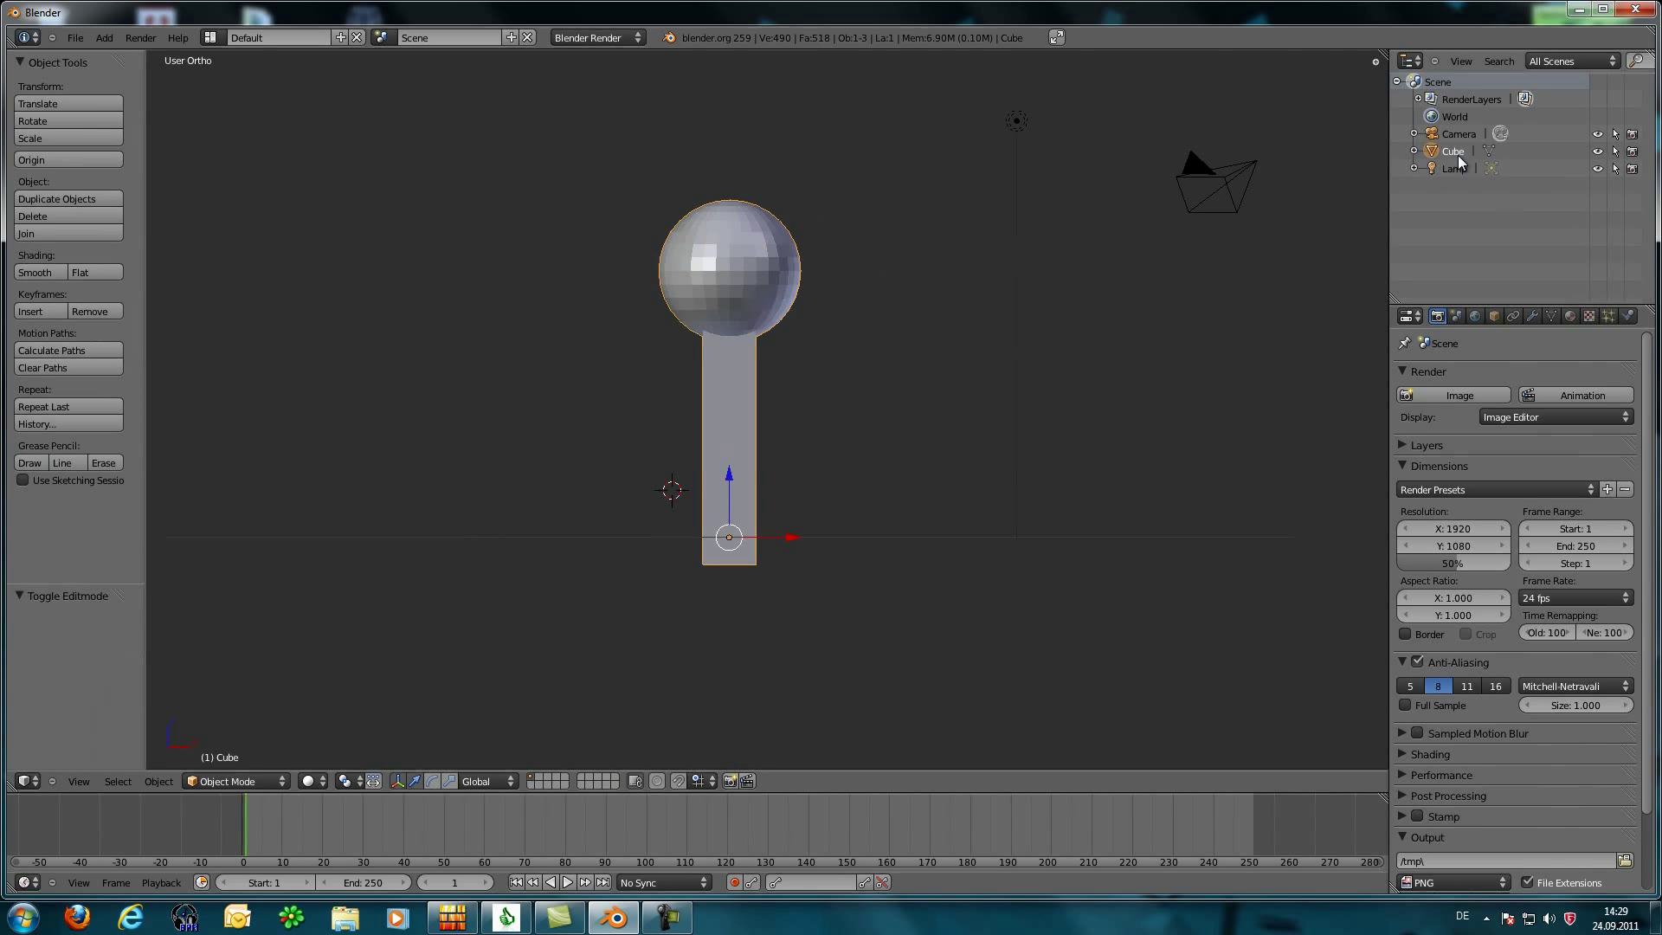
left_click(257, 782)
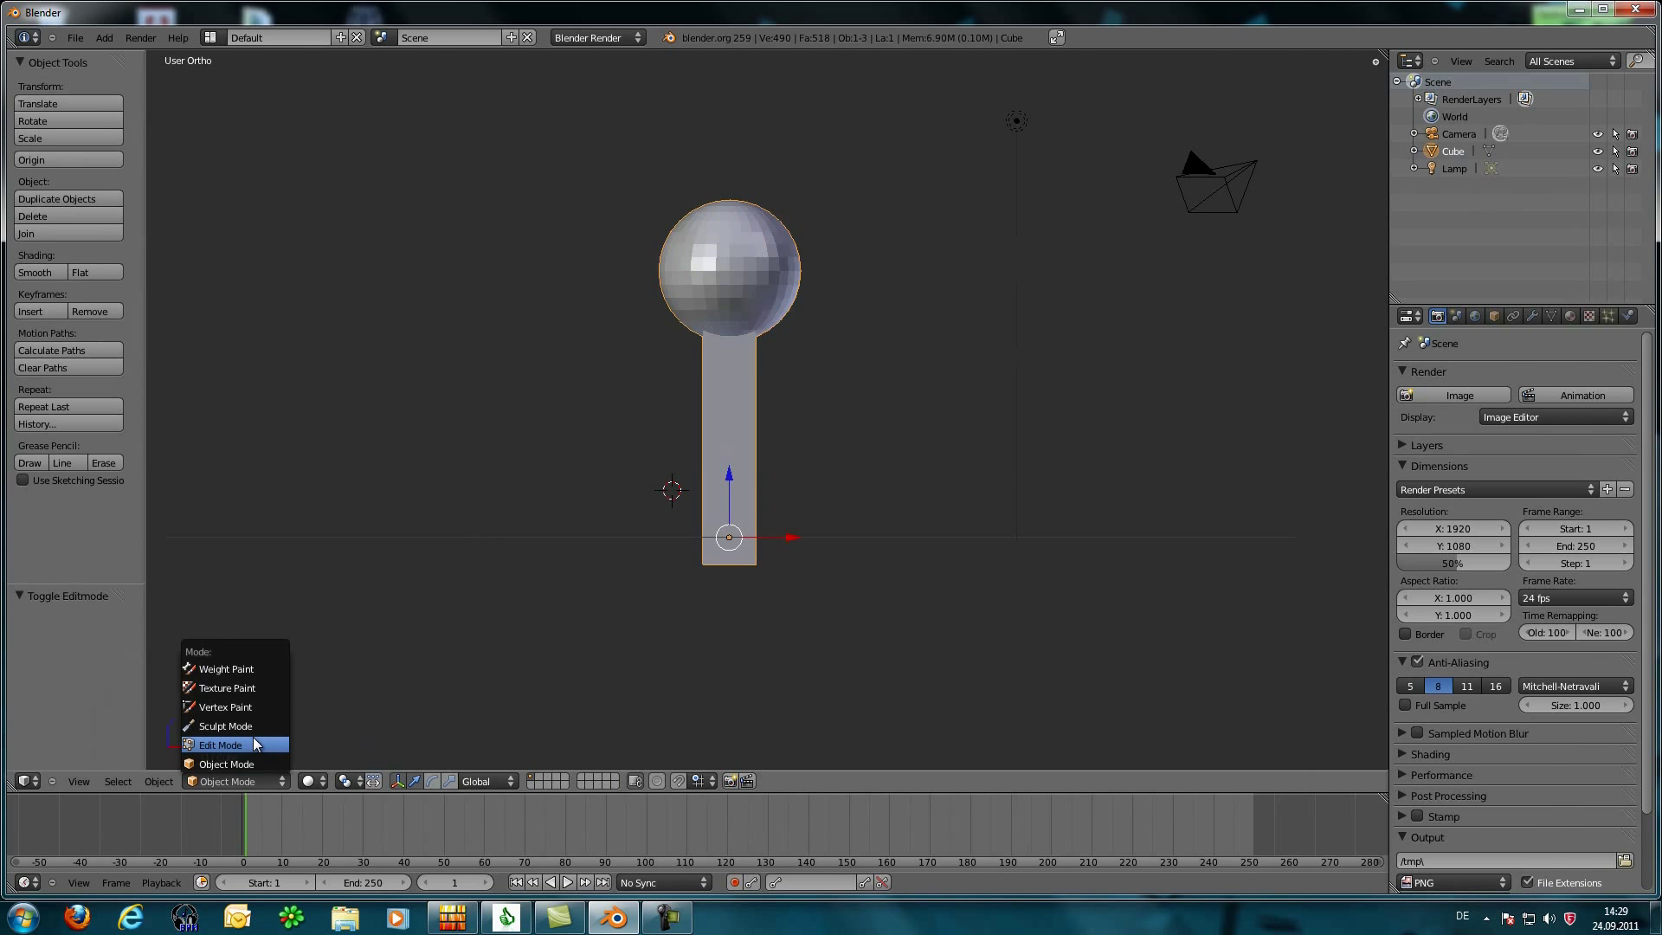
left_click(243, 745)
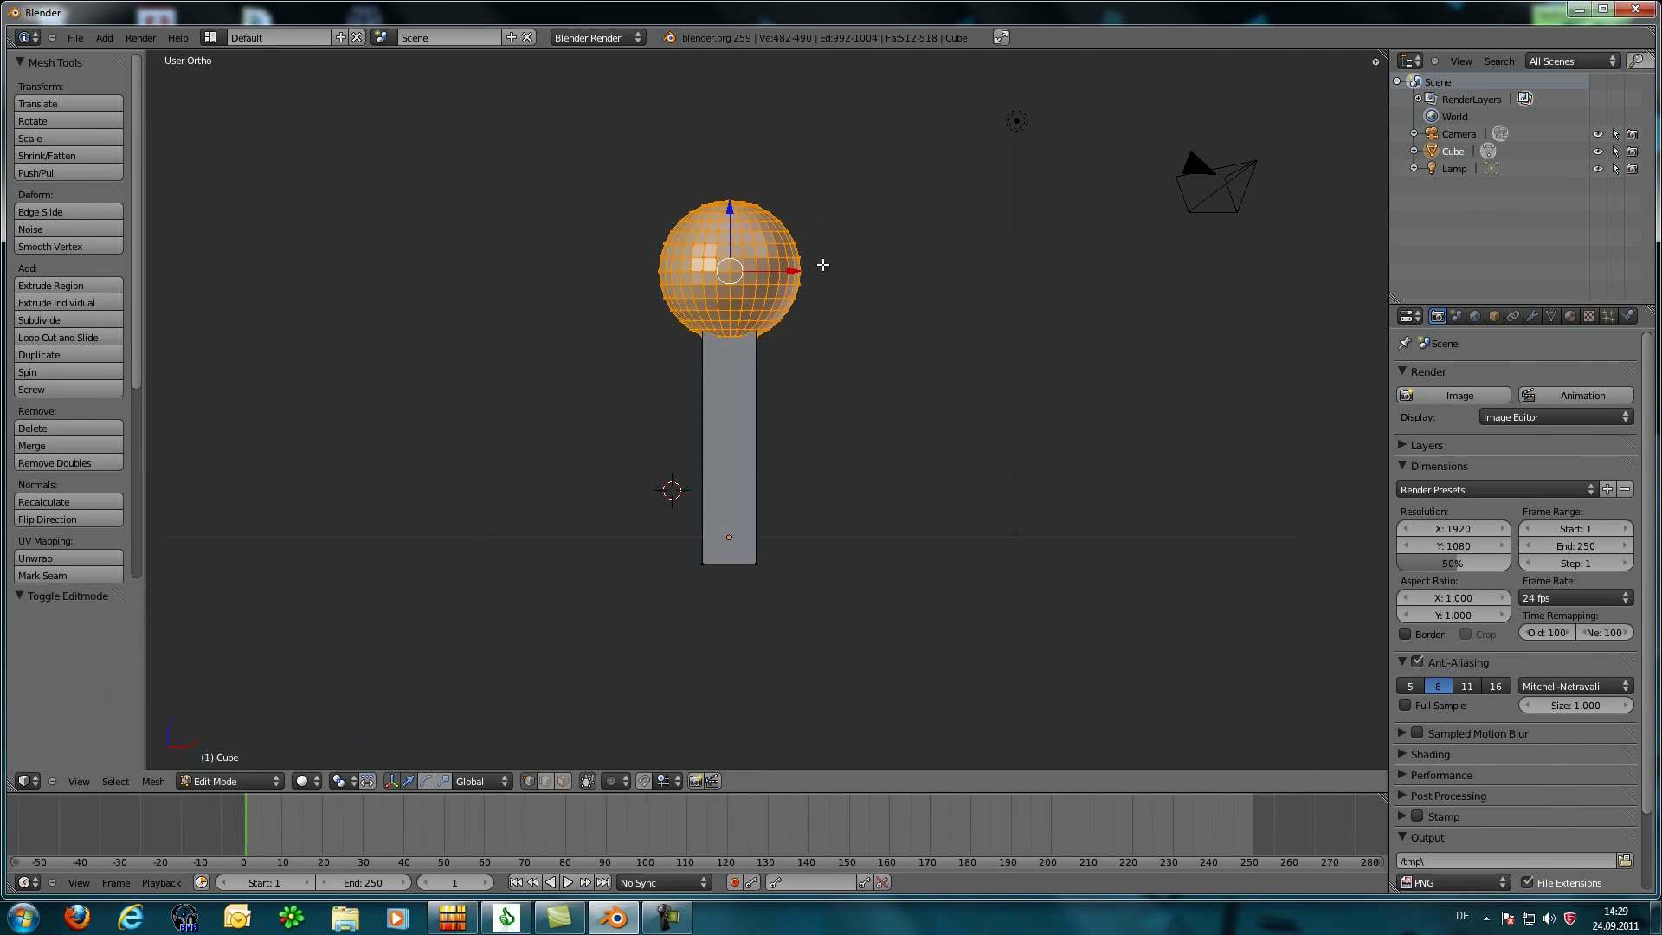
left_click(255, 781)
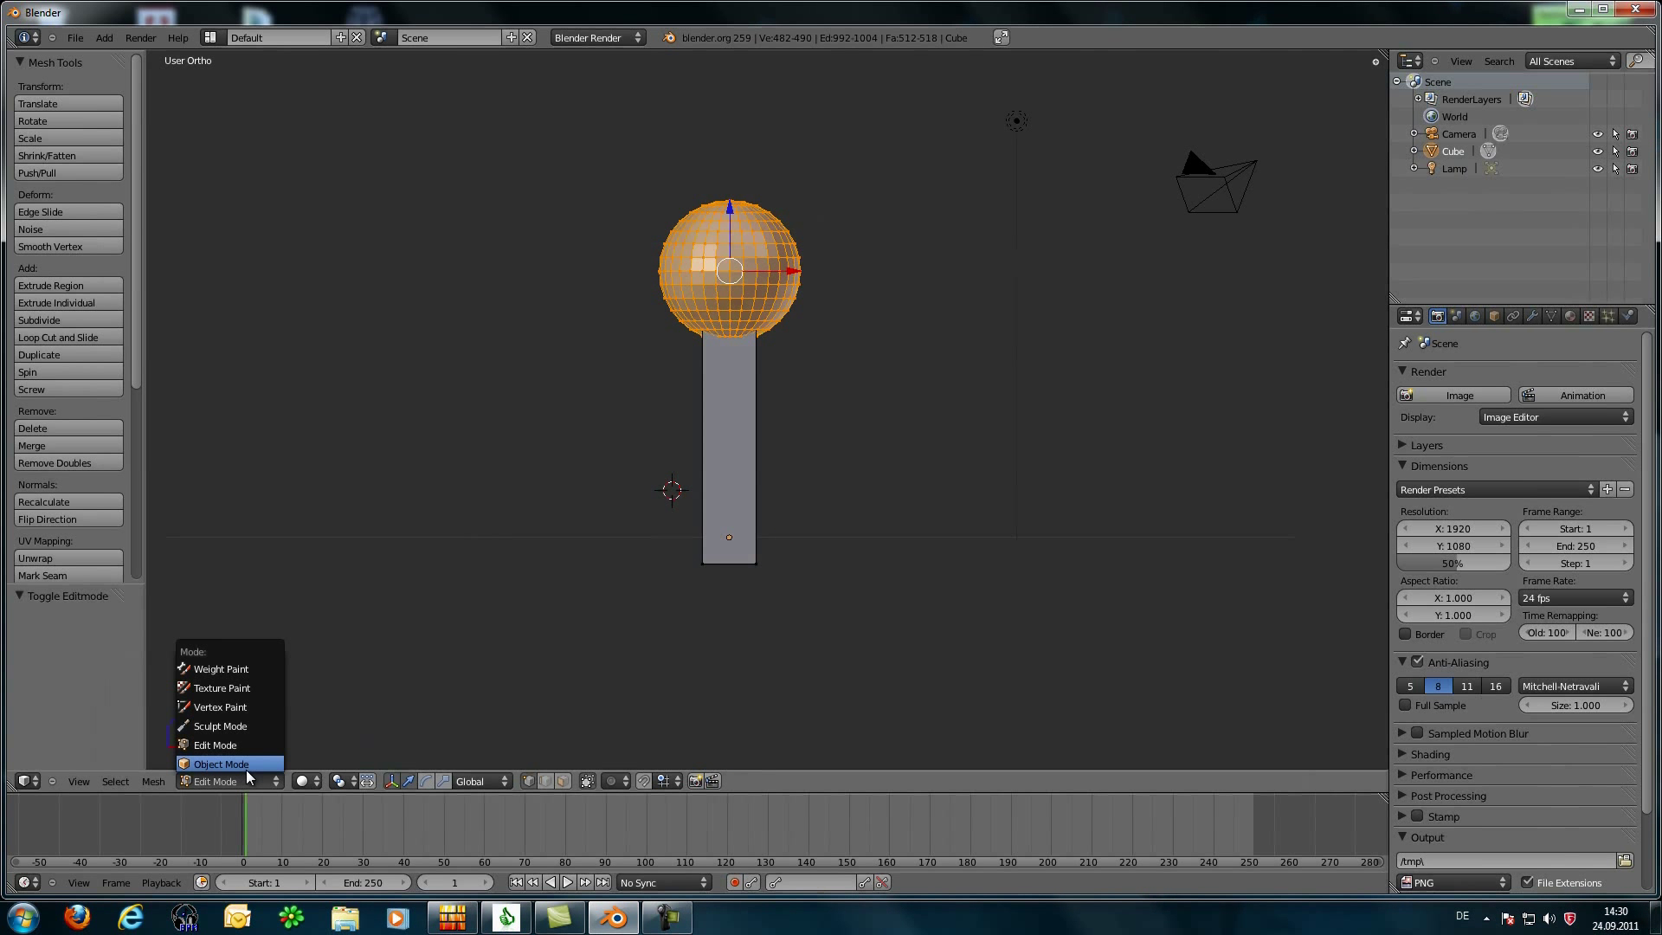
left_click(249, 765)
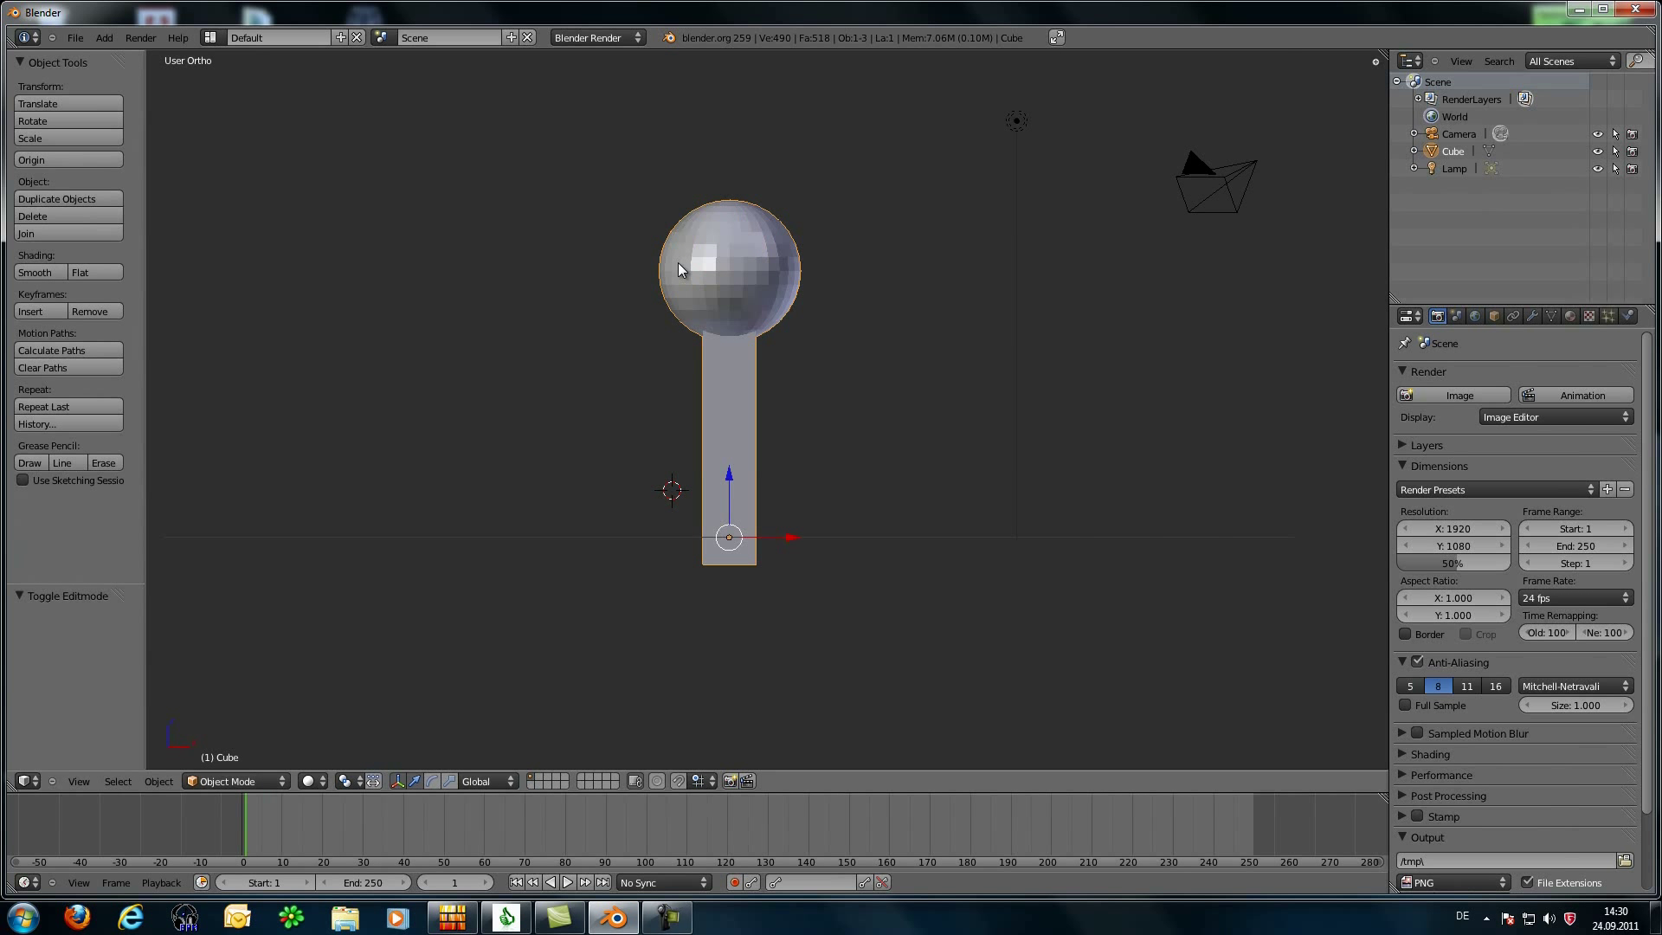
left_click(228, 786)
left_click(234, 749)
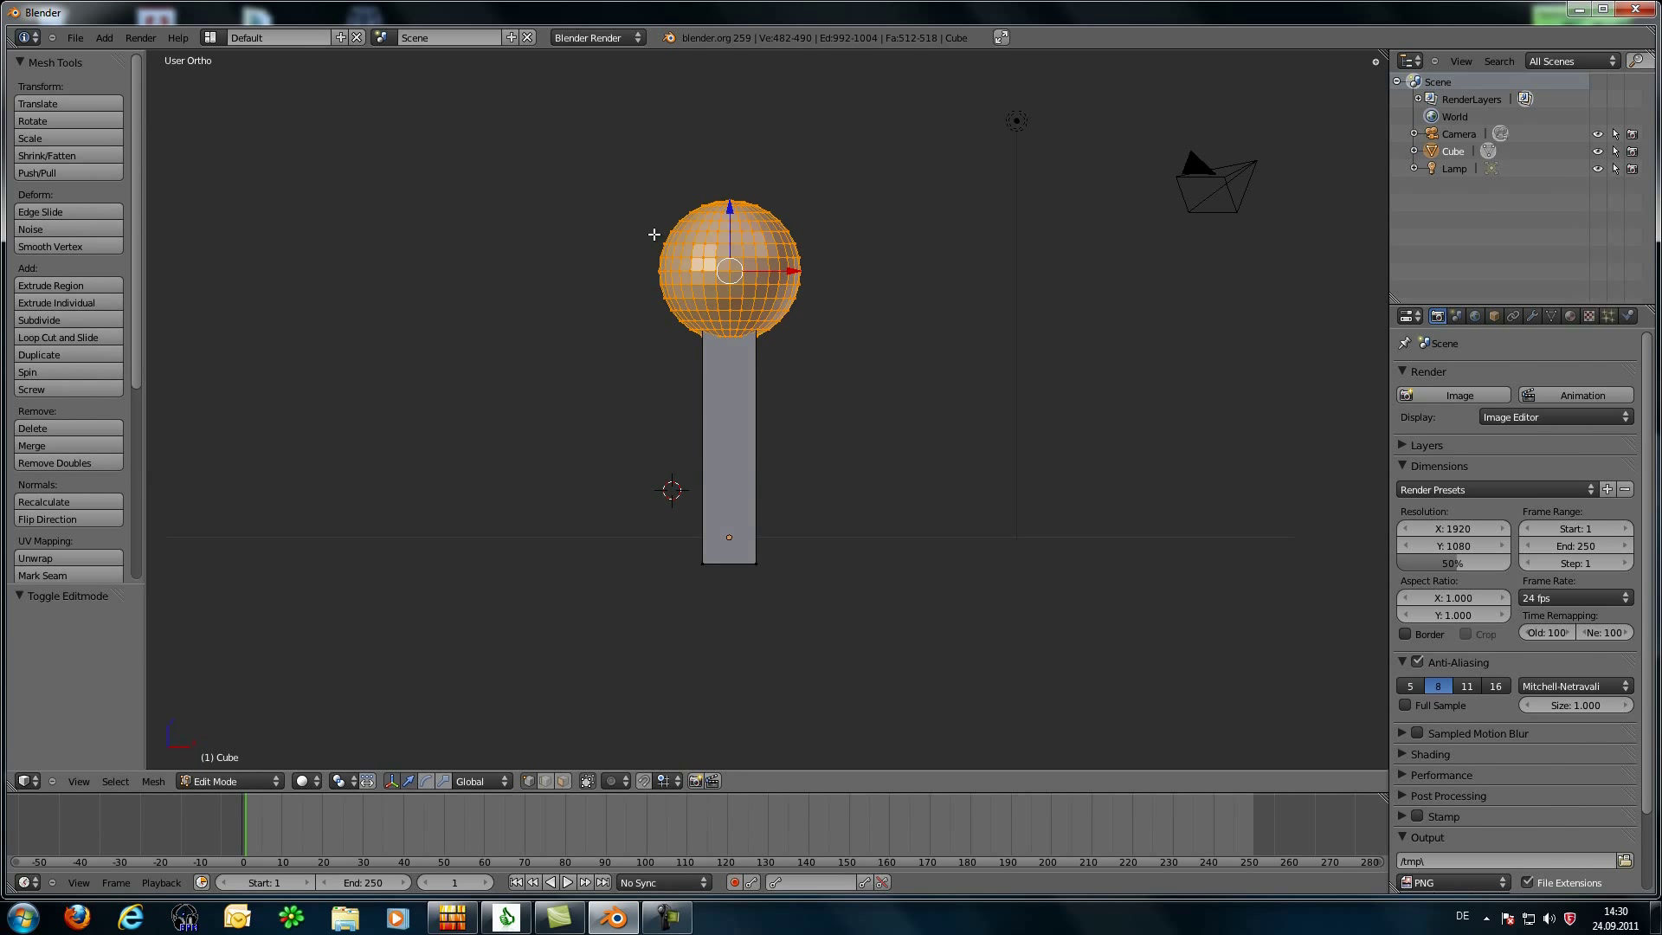
Step: Scale the head sphere to 0.759 and lower it 0.159 units onto the column top
key("s")
left_click(683, 263)
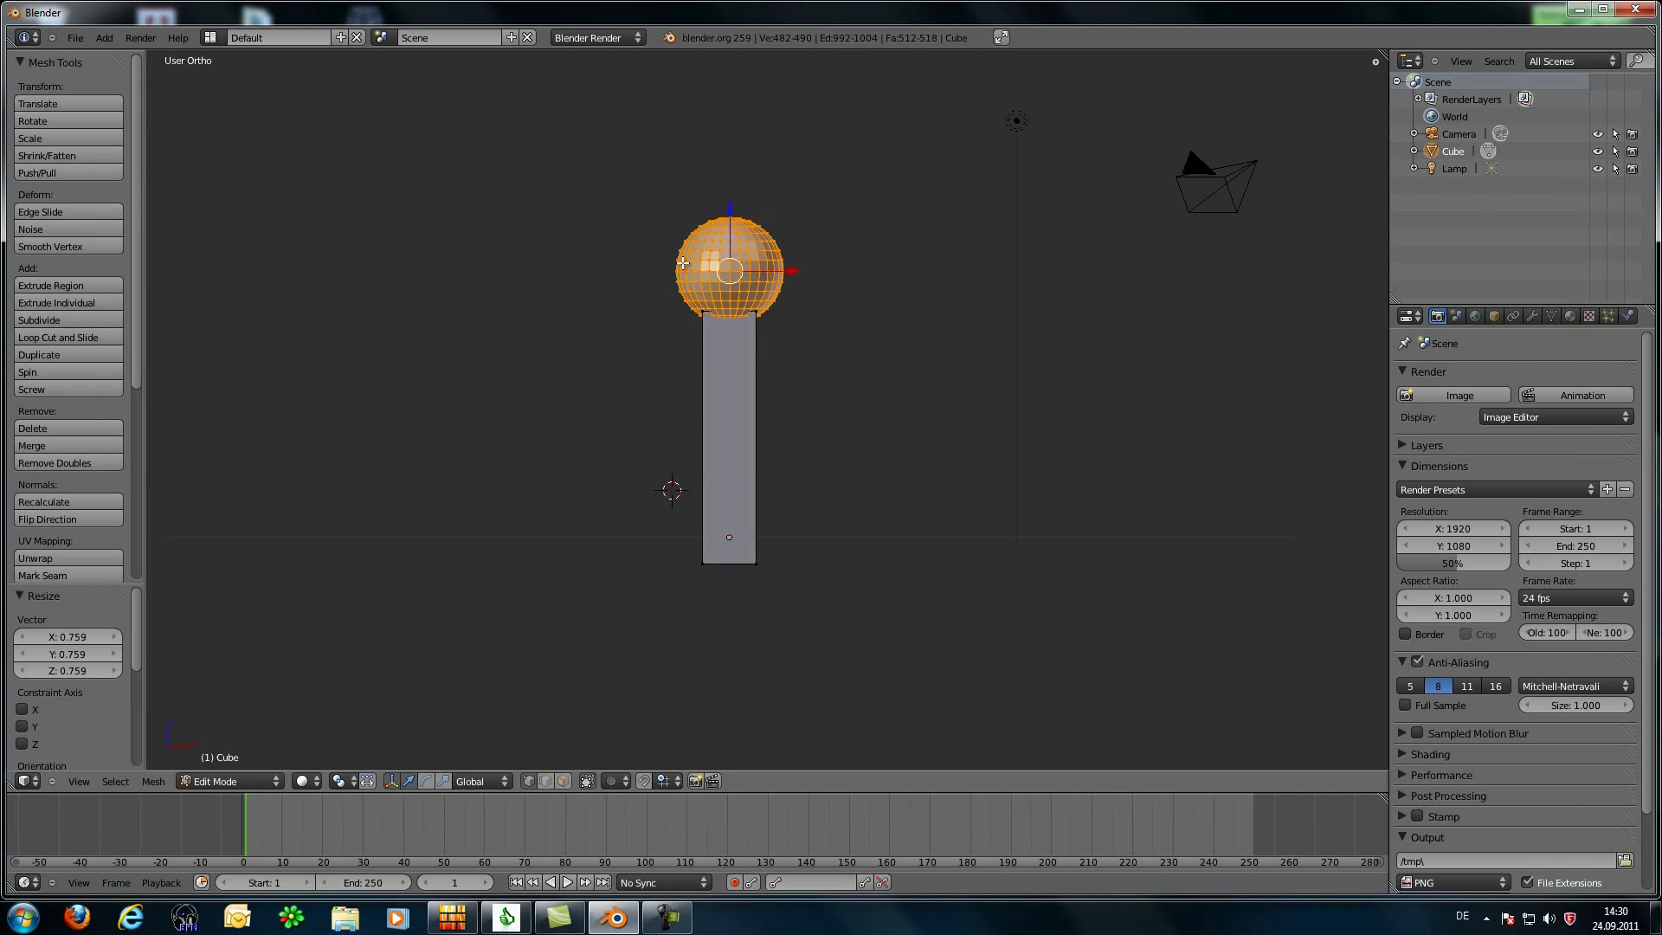
key("g")
key("z")
left_click(549, 309)
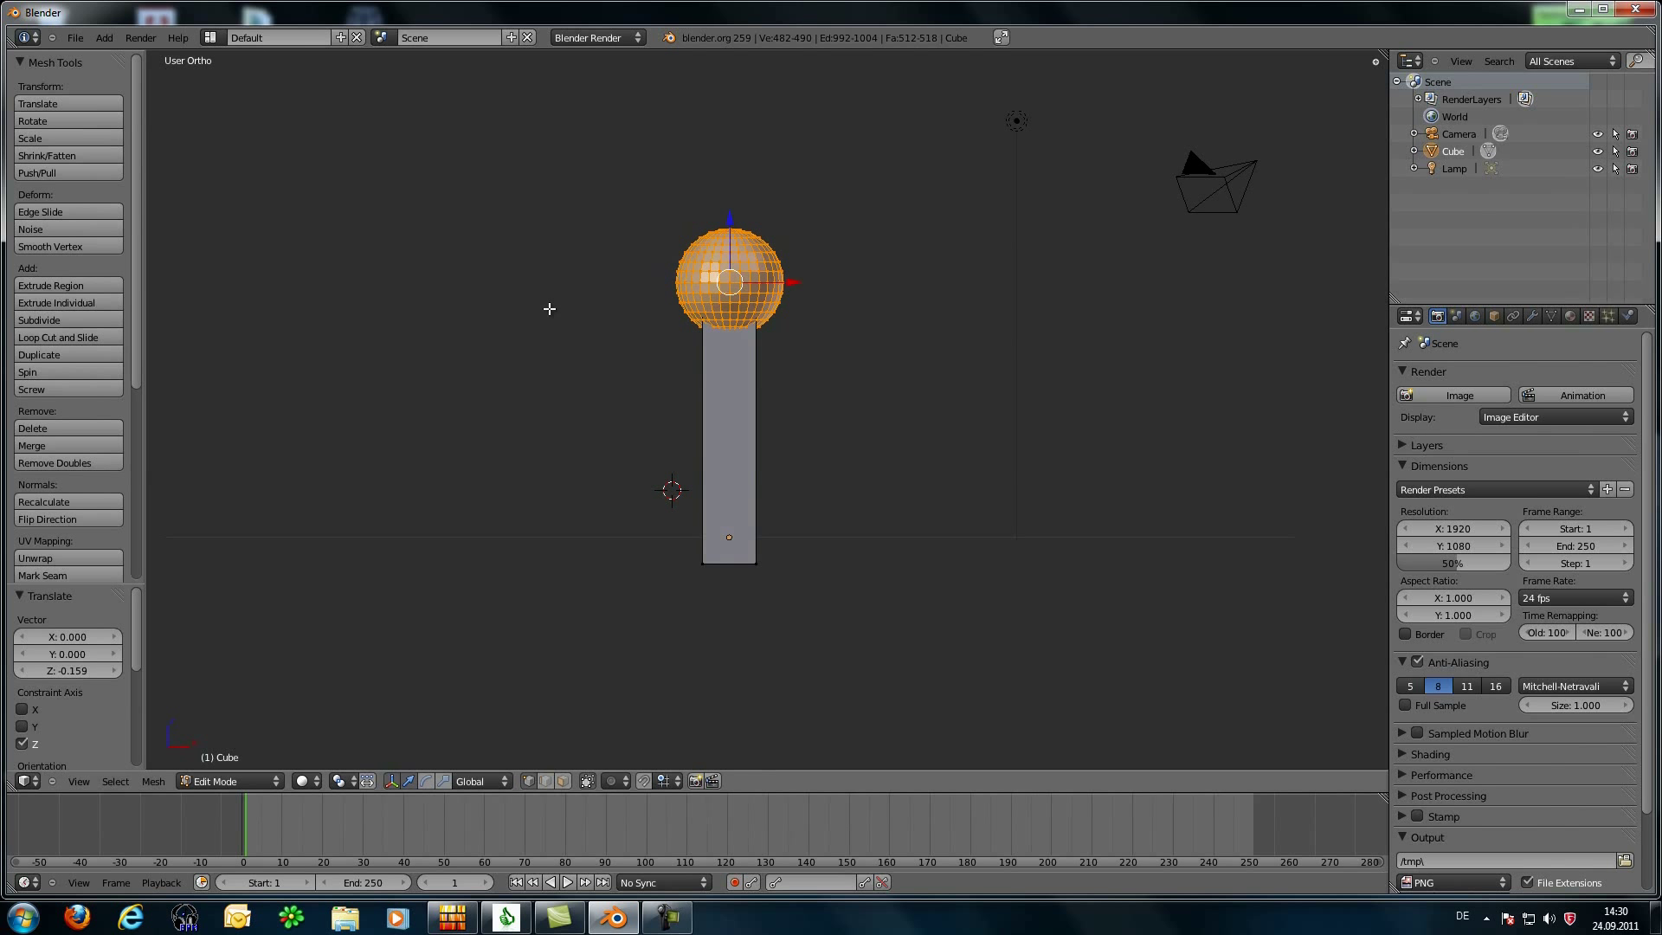
left_click(104, 37)
mouse_move(121, 57)
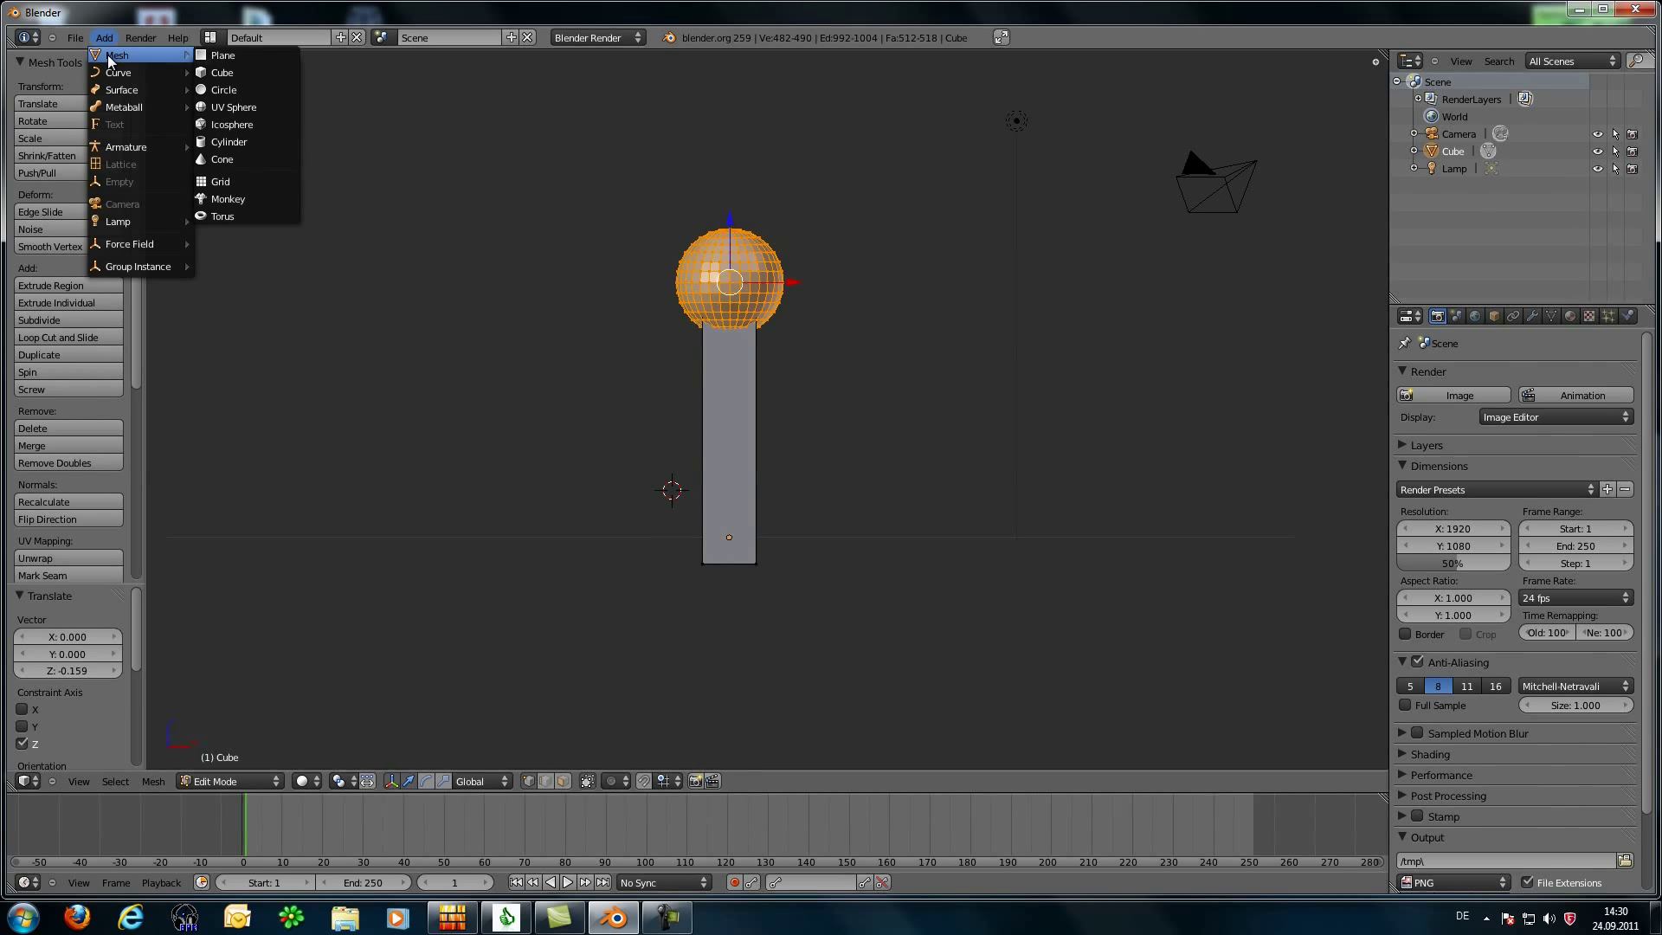
Step: Add another UV sphere, scale it to 0.152 and lift it up to head height
left_click(234, 106)
key("s")
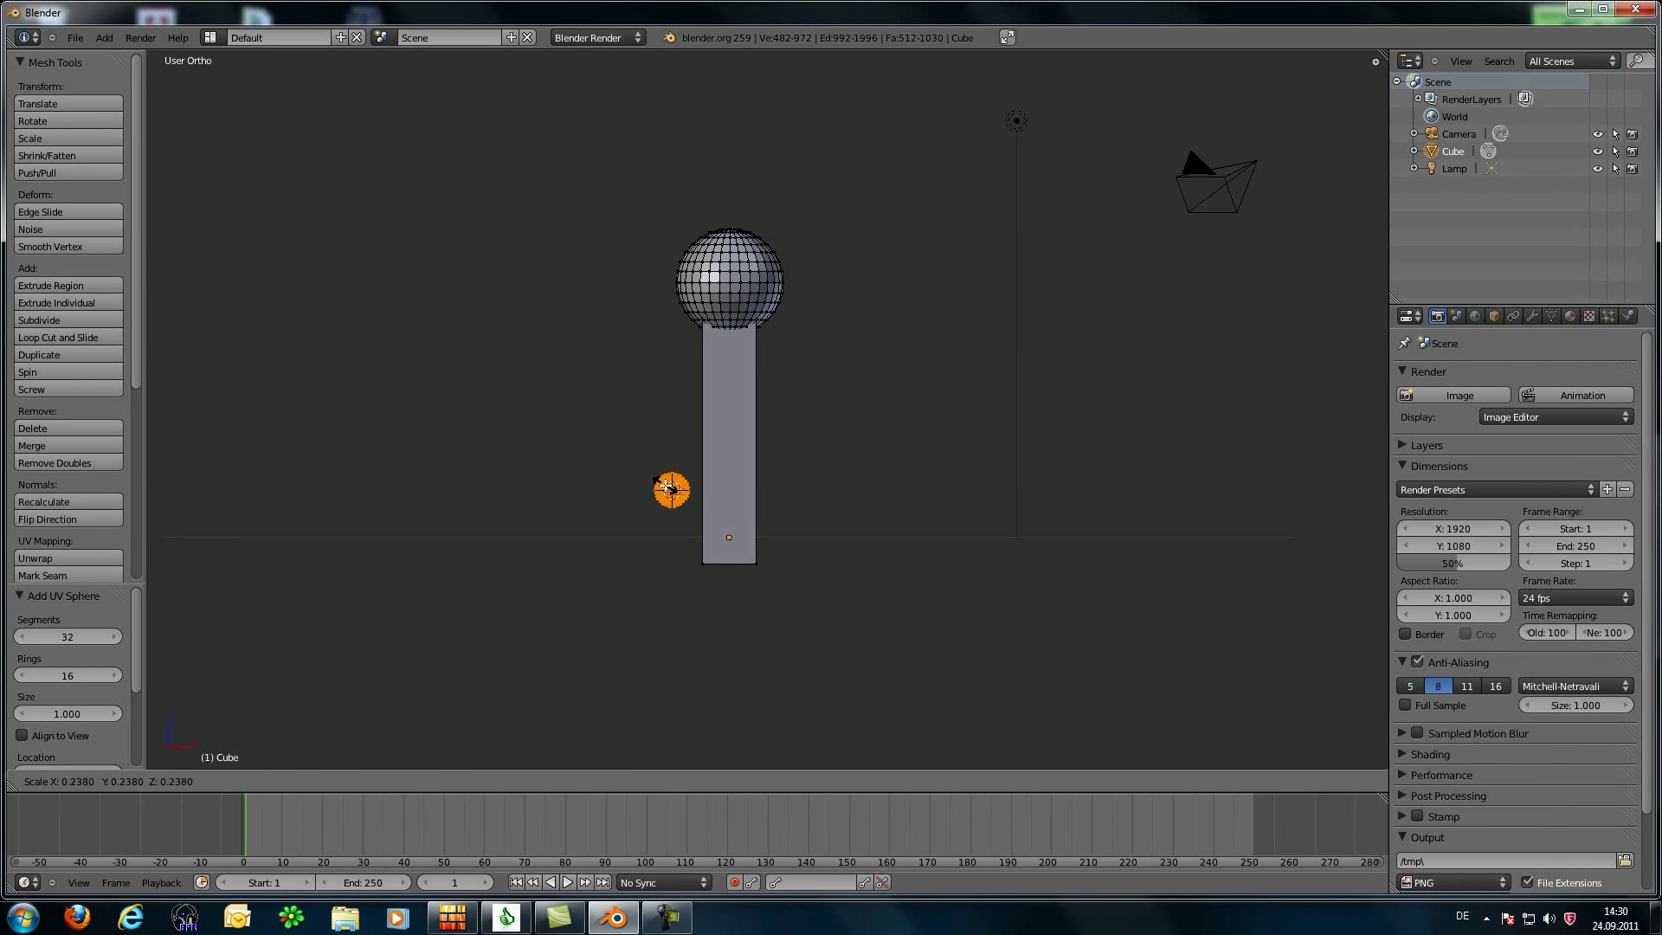
left_click(664, 496)
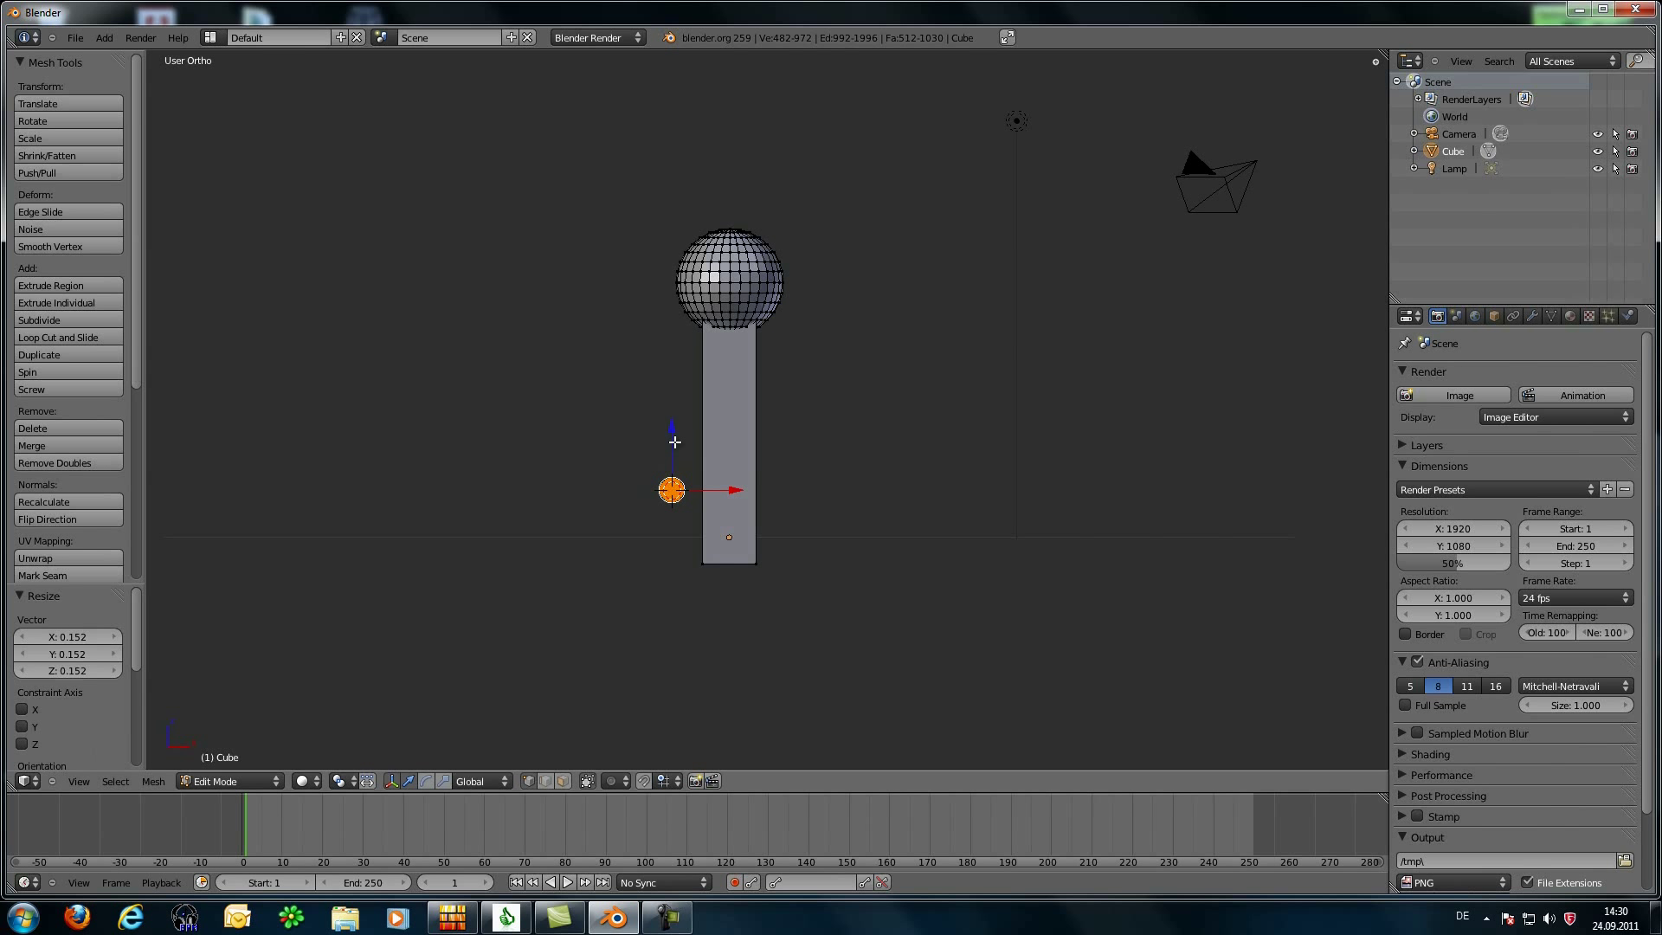
key("g")
key("z")
left_click(688, 206)
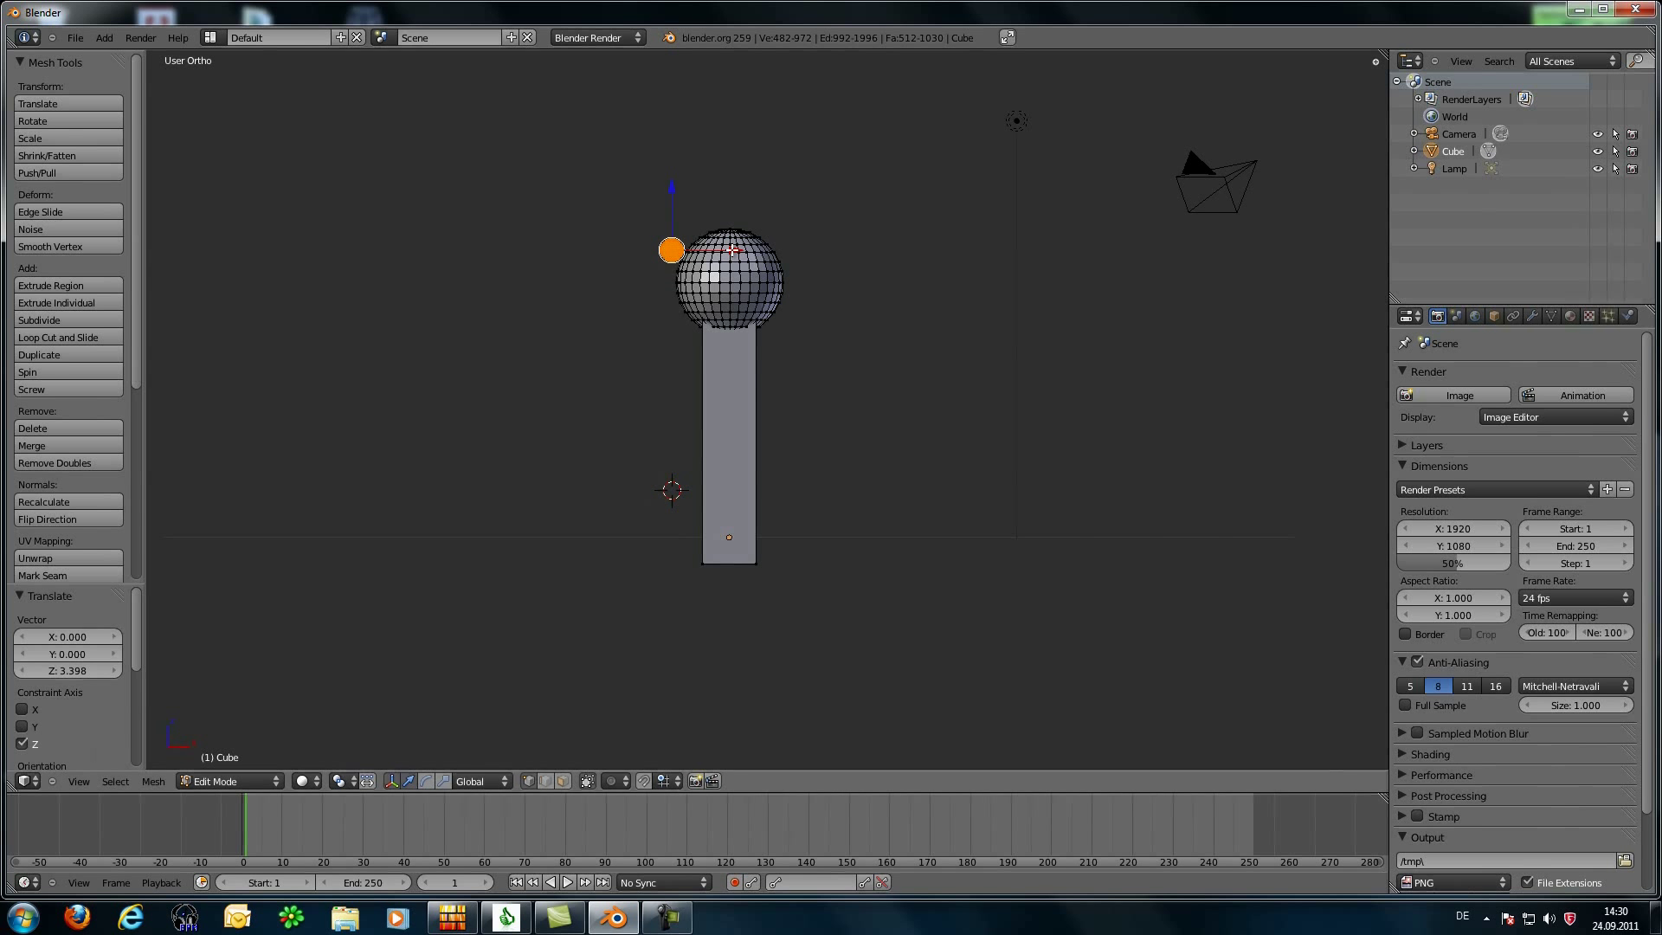
Step: Move the small sphere along X and Y onto the front of the head
key("g")
key("x")
left_click(770, 252)
key("KP_4")
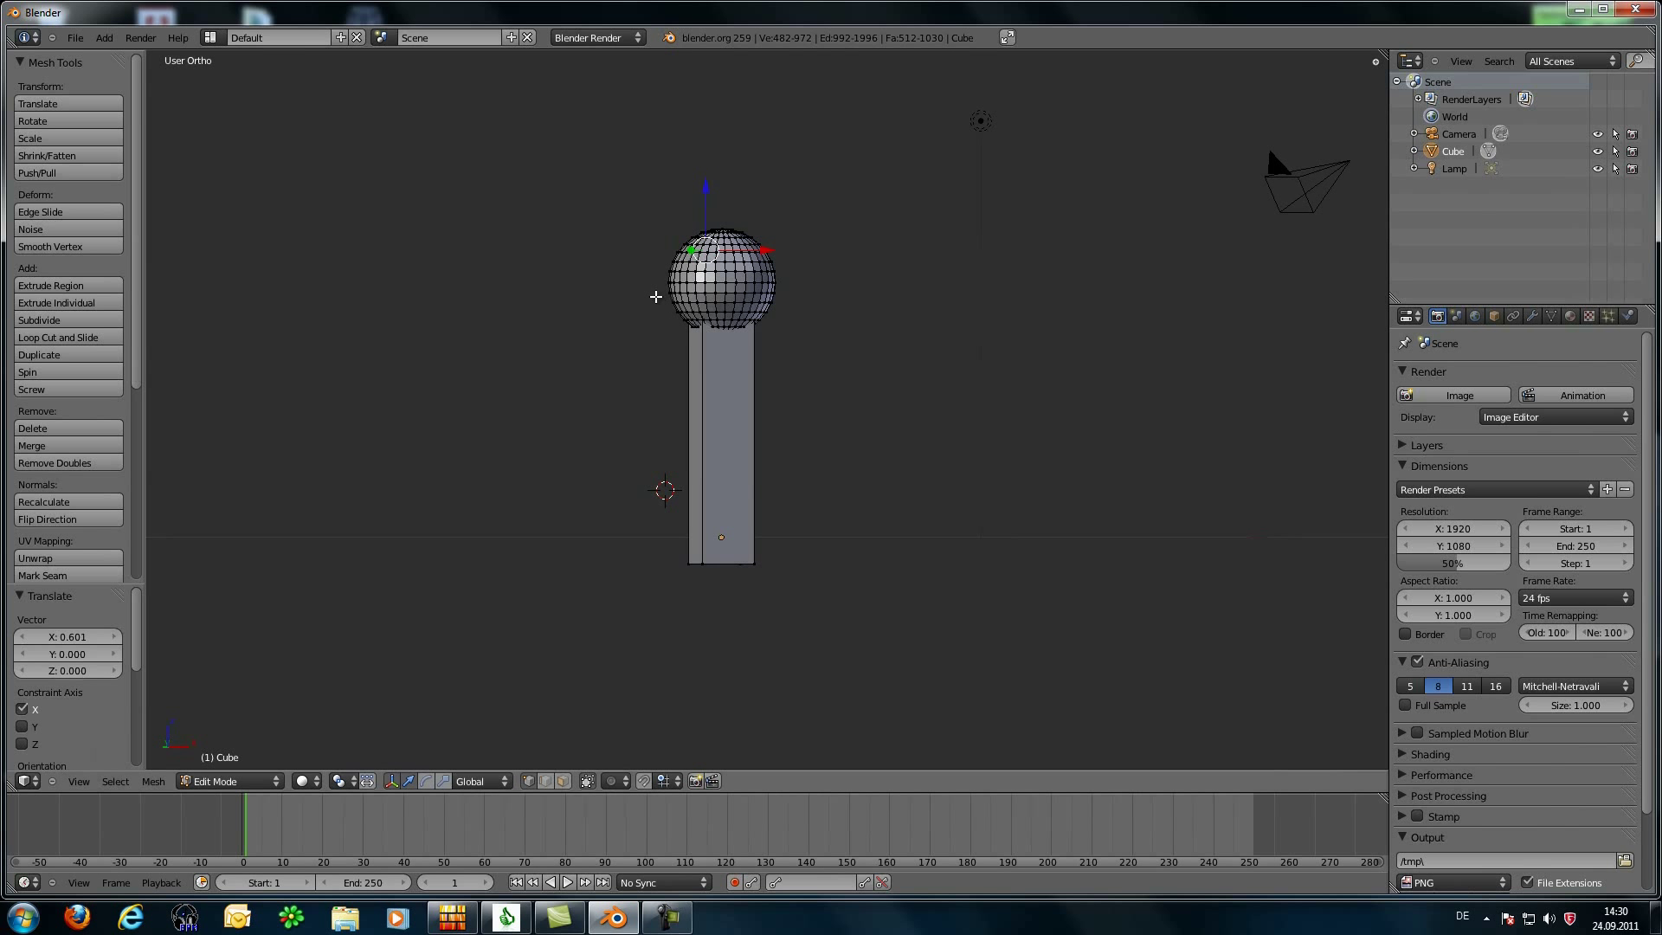
key("KP_4")
key("KP_4")
key("g")
key("y")
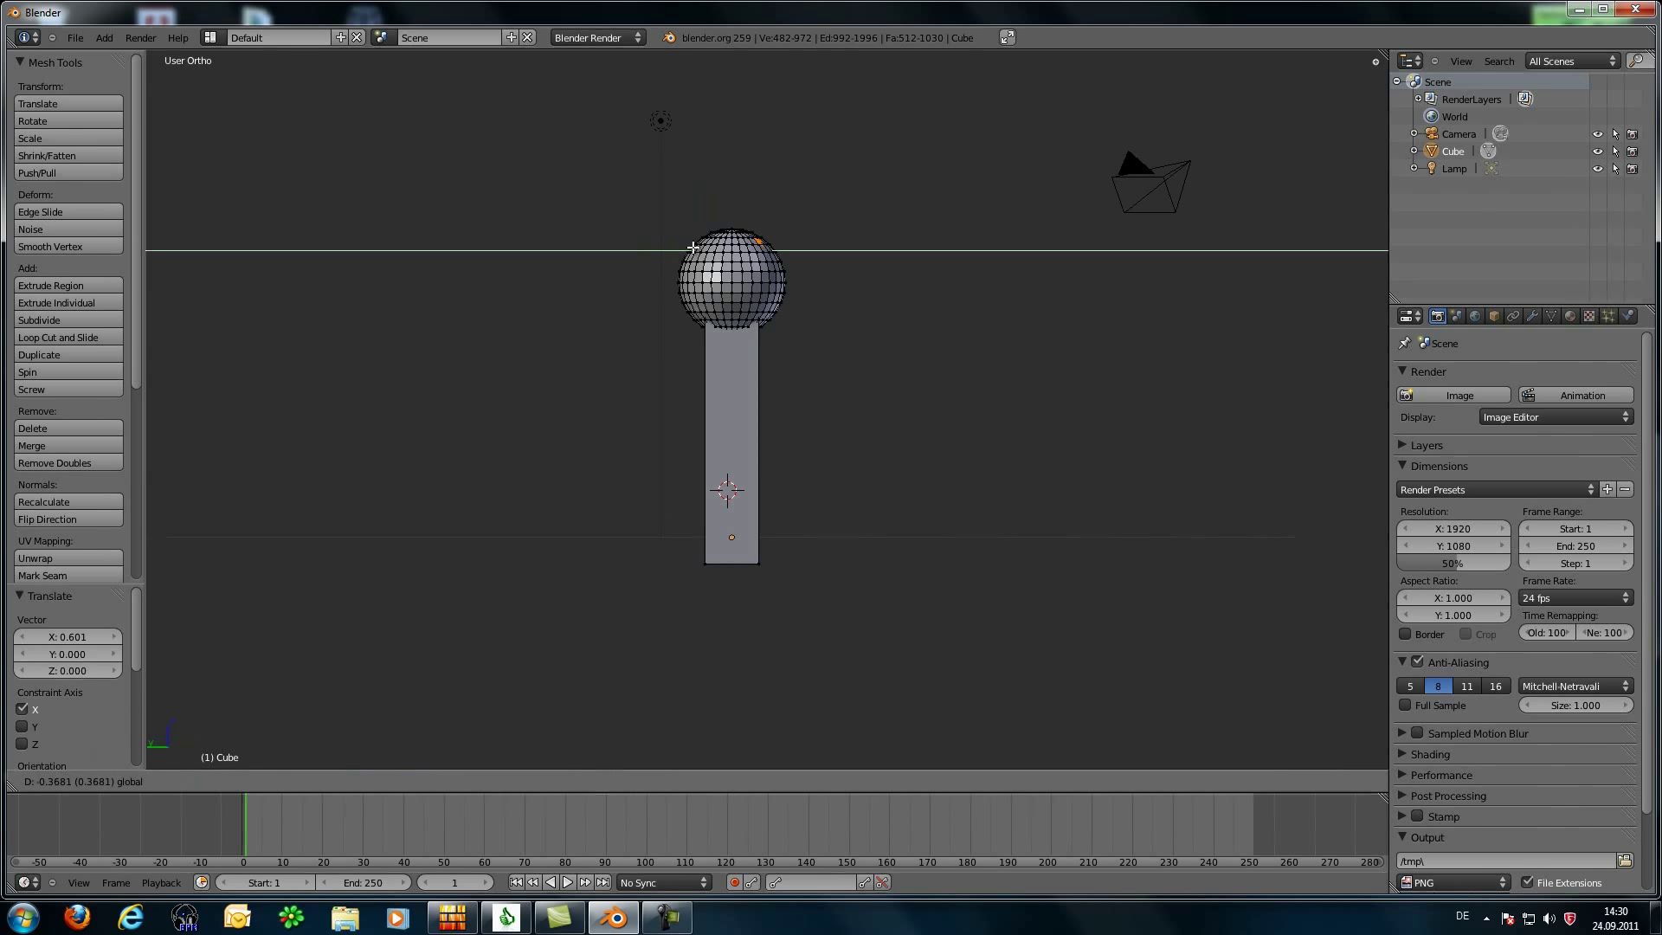
left_click(707, 249)
Step: Nudge the eye slightly along X from the front view, then duplicate it
key("KP_4")
key("KP_4")
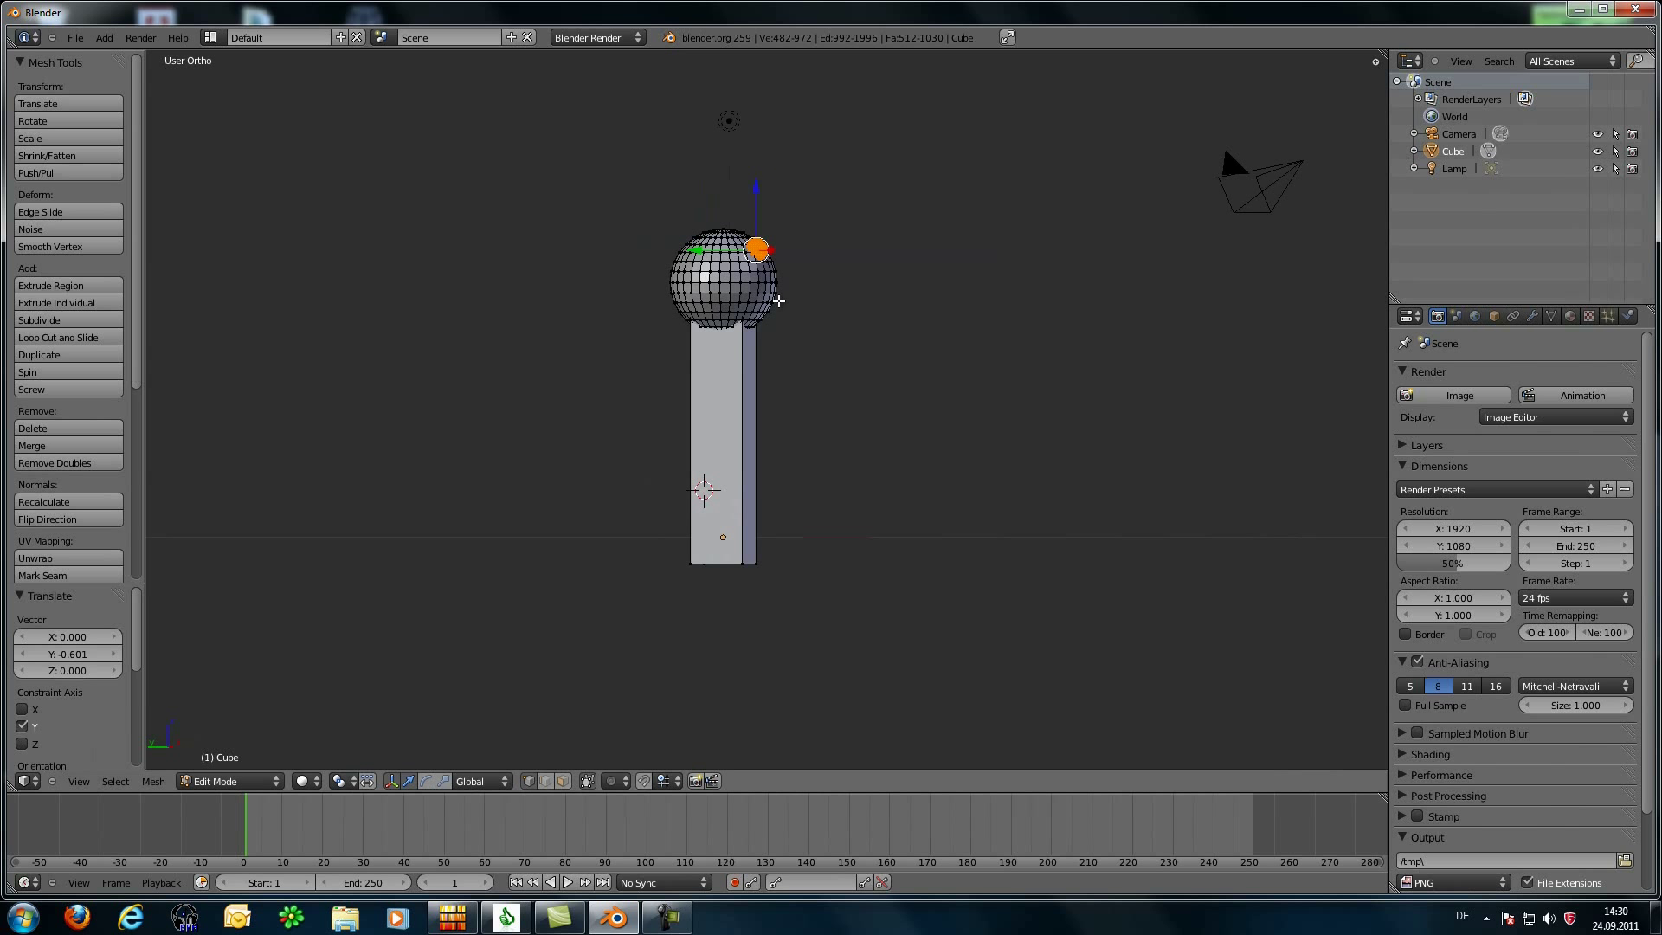
key("KP_6")
key("KP_6")
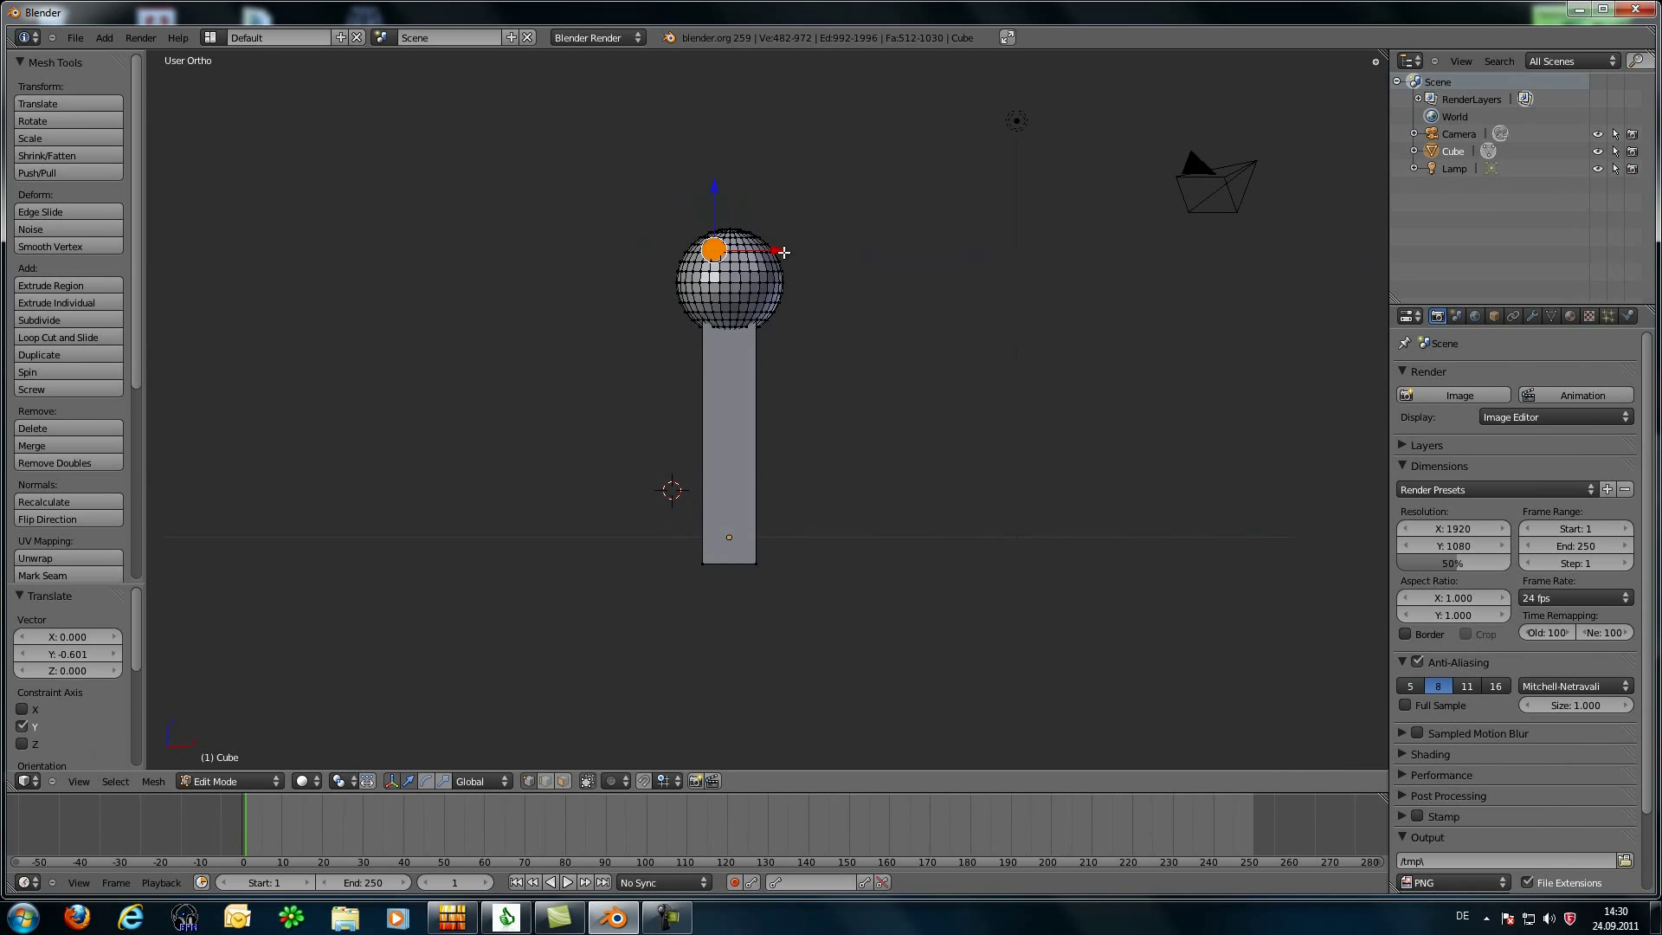
key("g")
key("x")
left_click(780, 252)
key("shift+d")
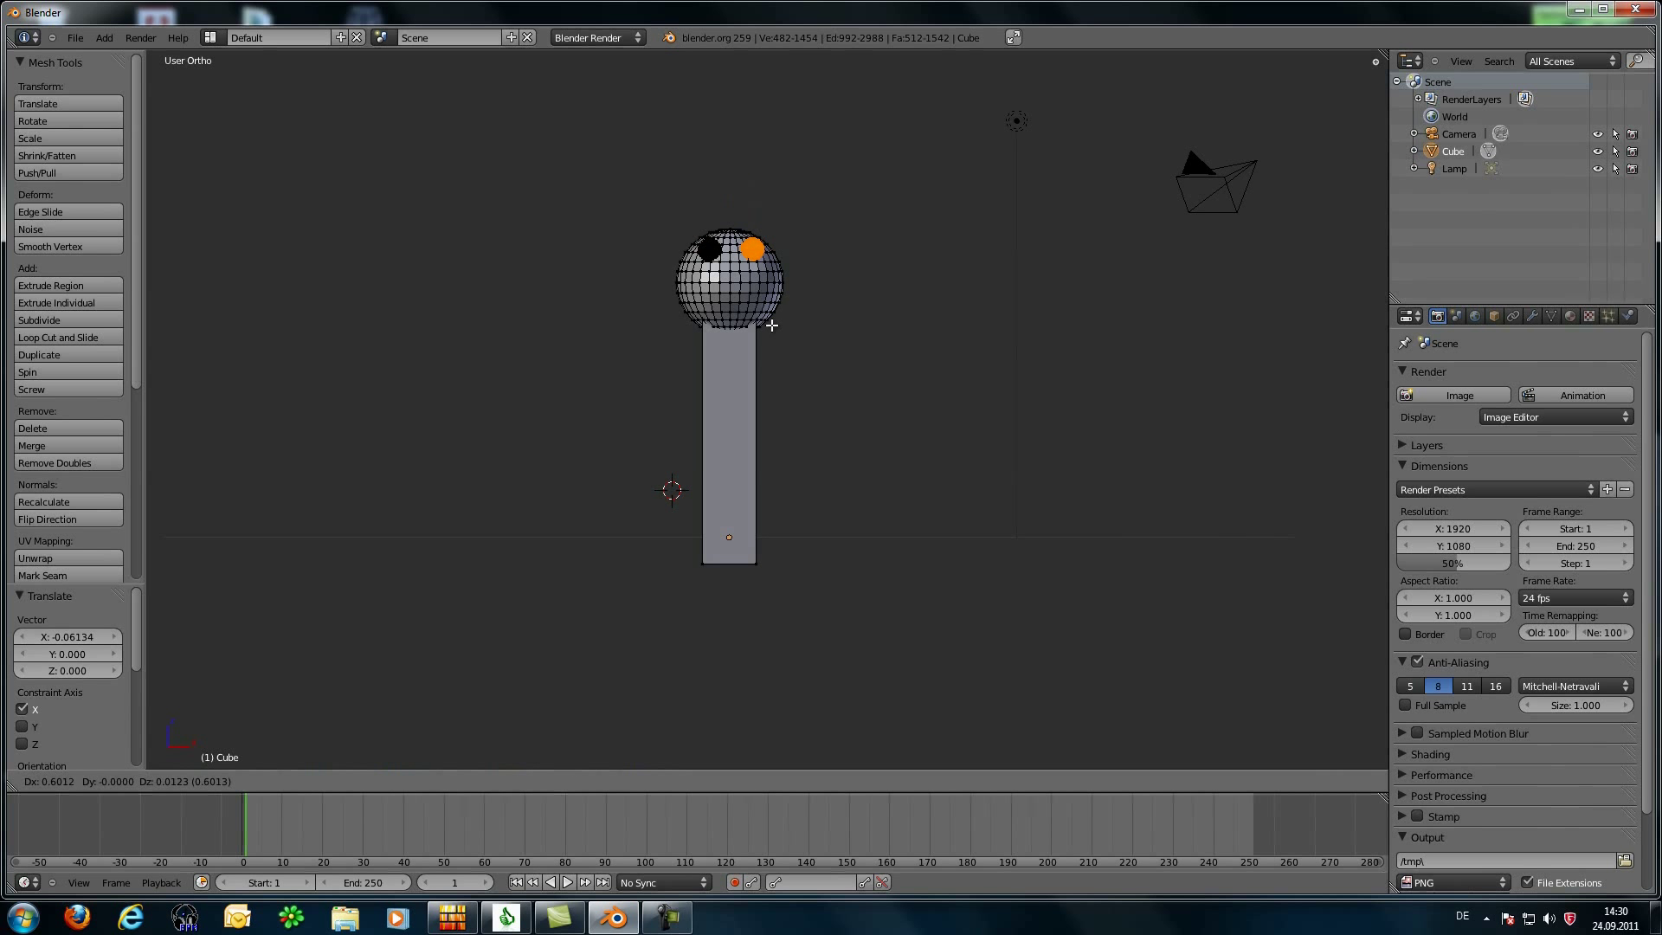
Step: Undo the misplaced eye copy and the stray move, viewing the head from the front
left_click(900, 299)
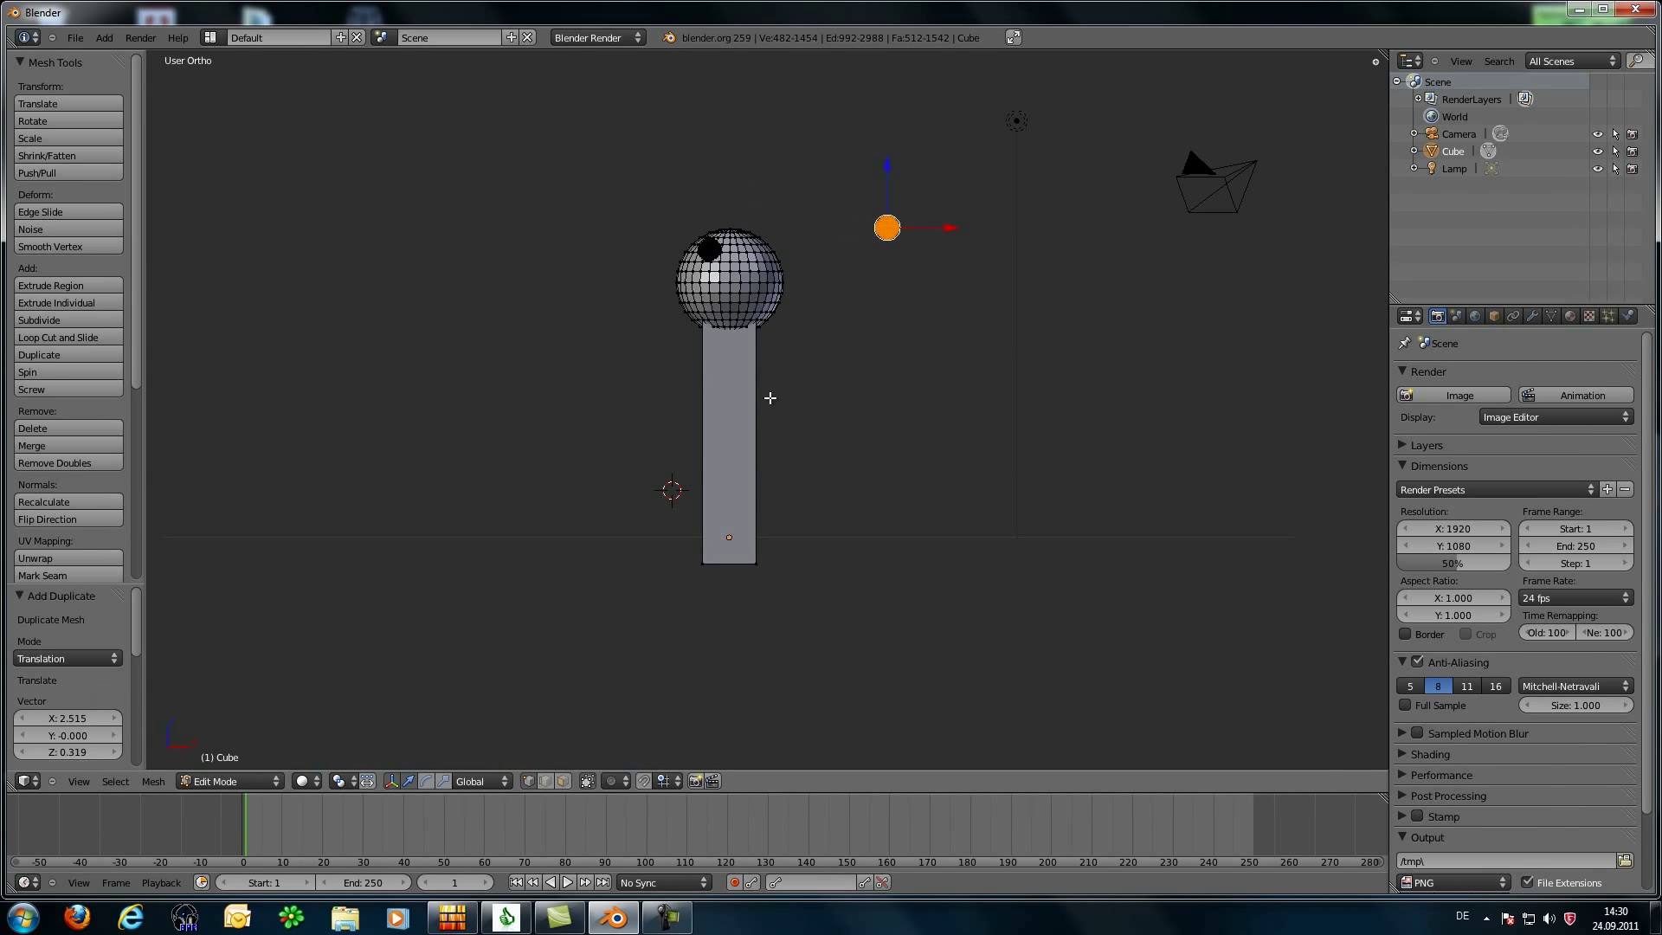
middle_click_drag(771, 397, 770, 309)
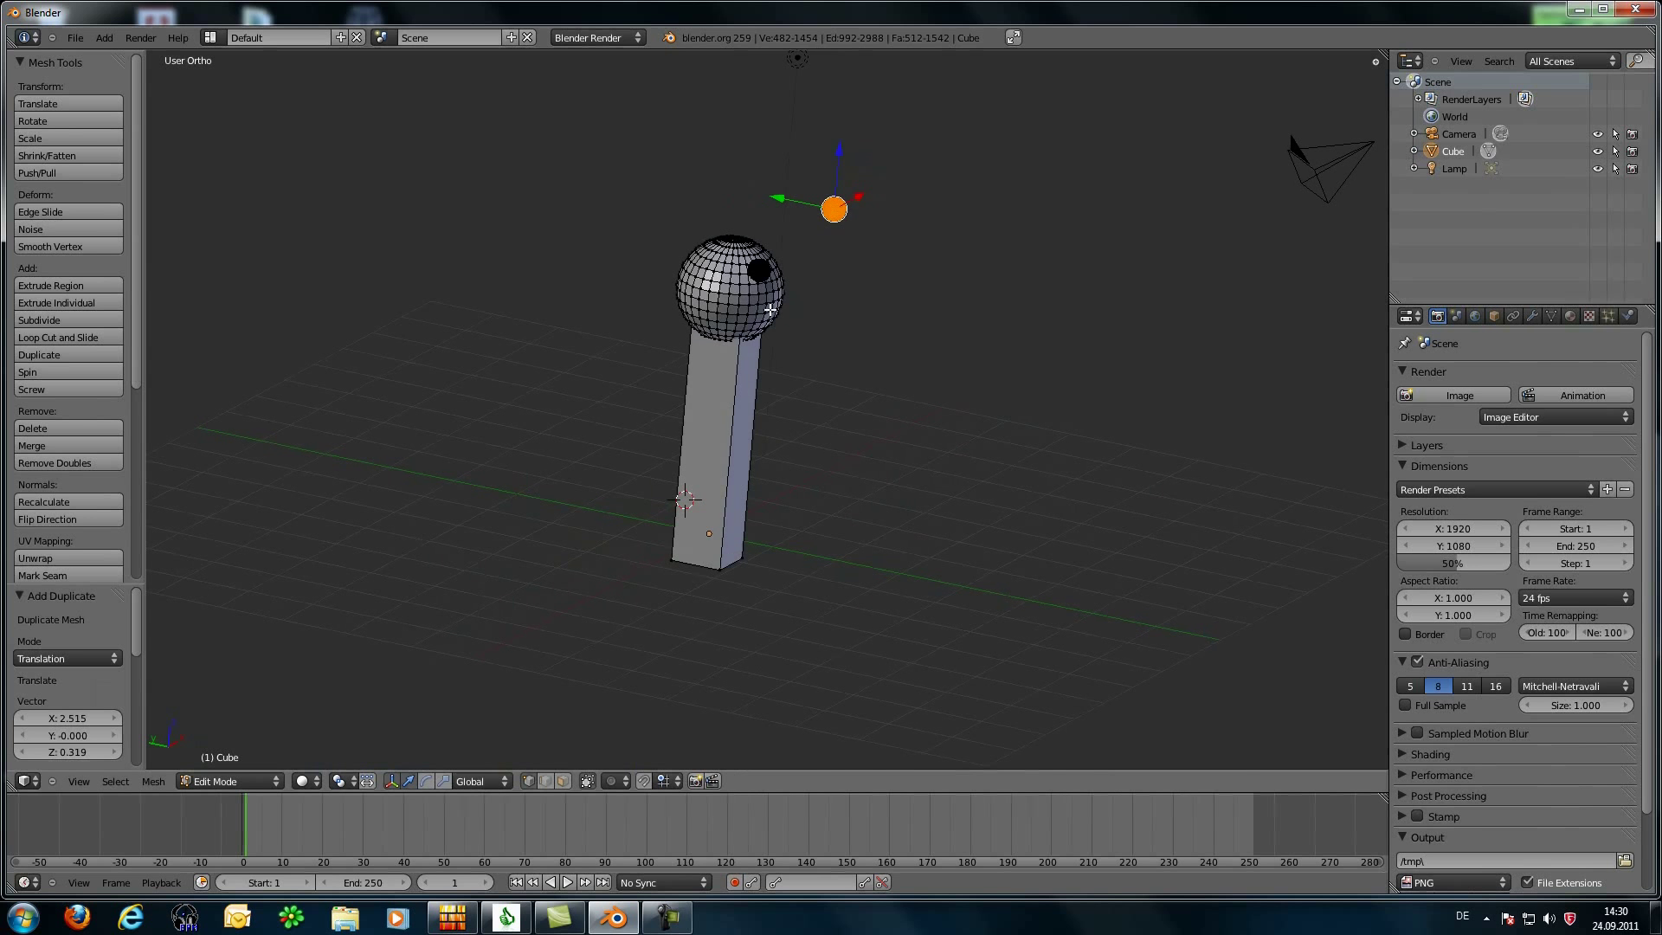
key("KP_0")
key("KP_0")
key("ctrl+z")
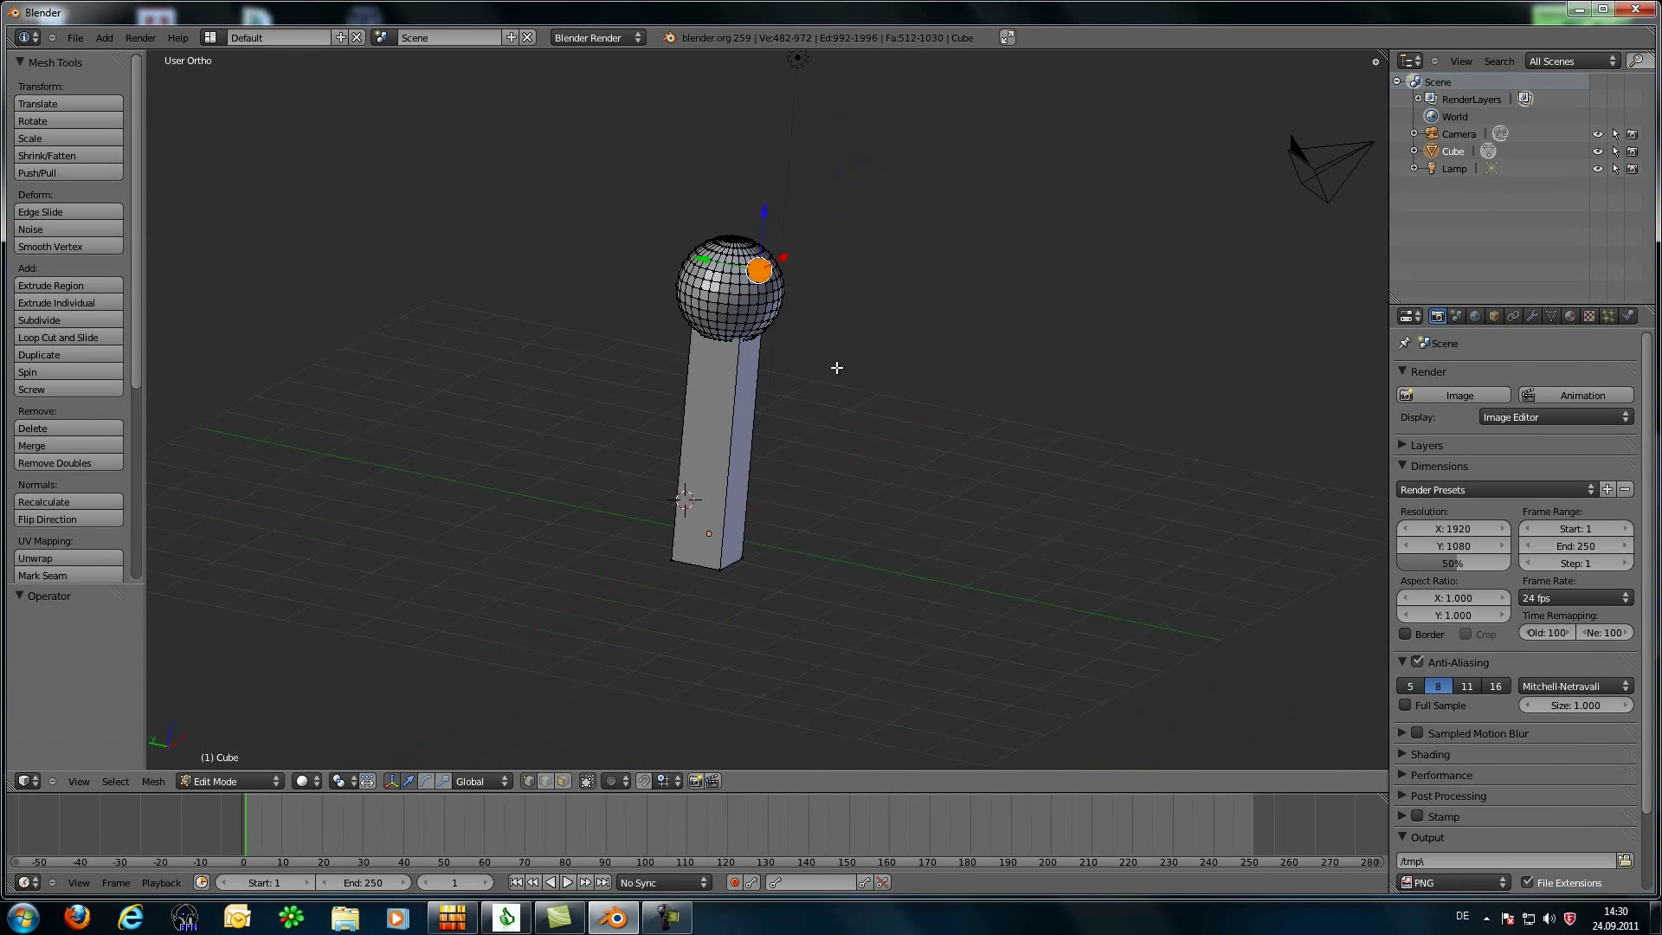
key("KP_1")
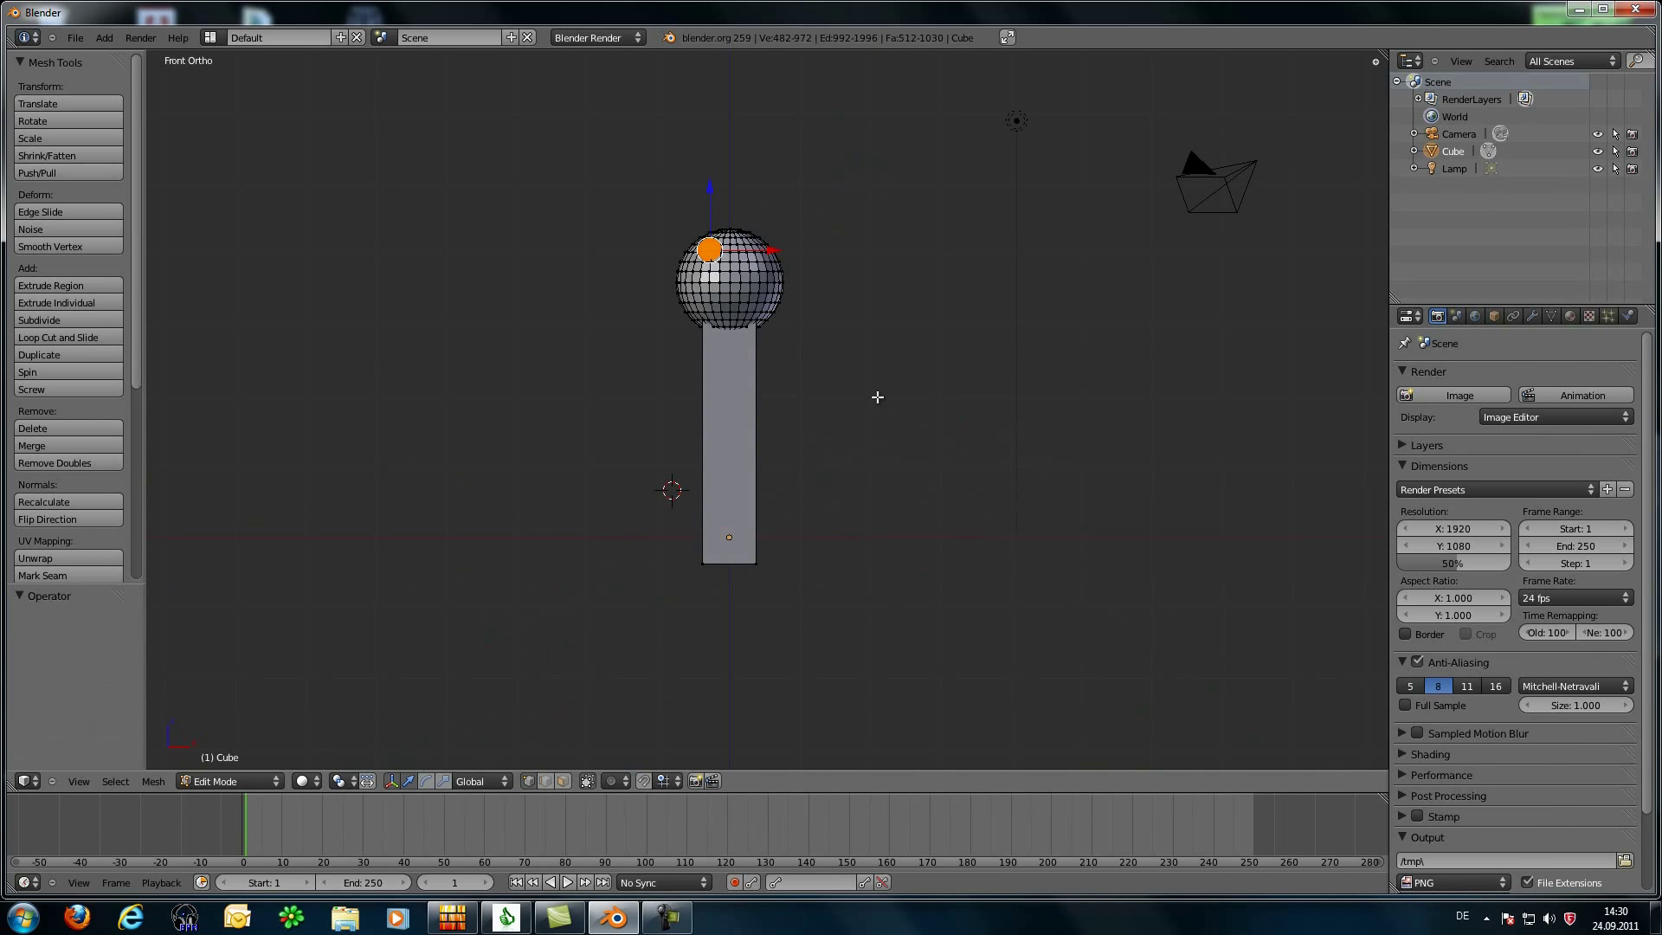
left_click_drag(770, 250, 816, 252)
key("ctrl+z")
Step: Duplicate the eye 0.564 units along X as the second eye, then deselect everything
key("shift+d")
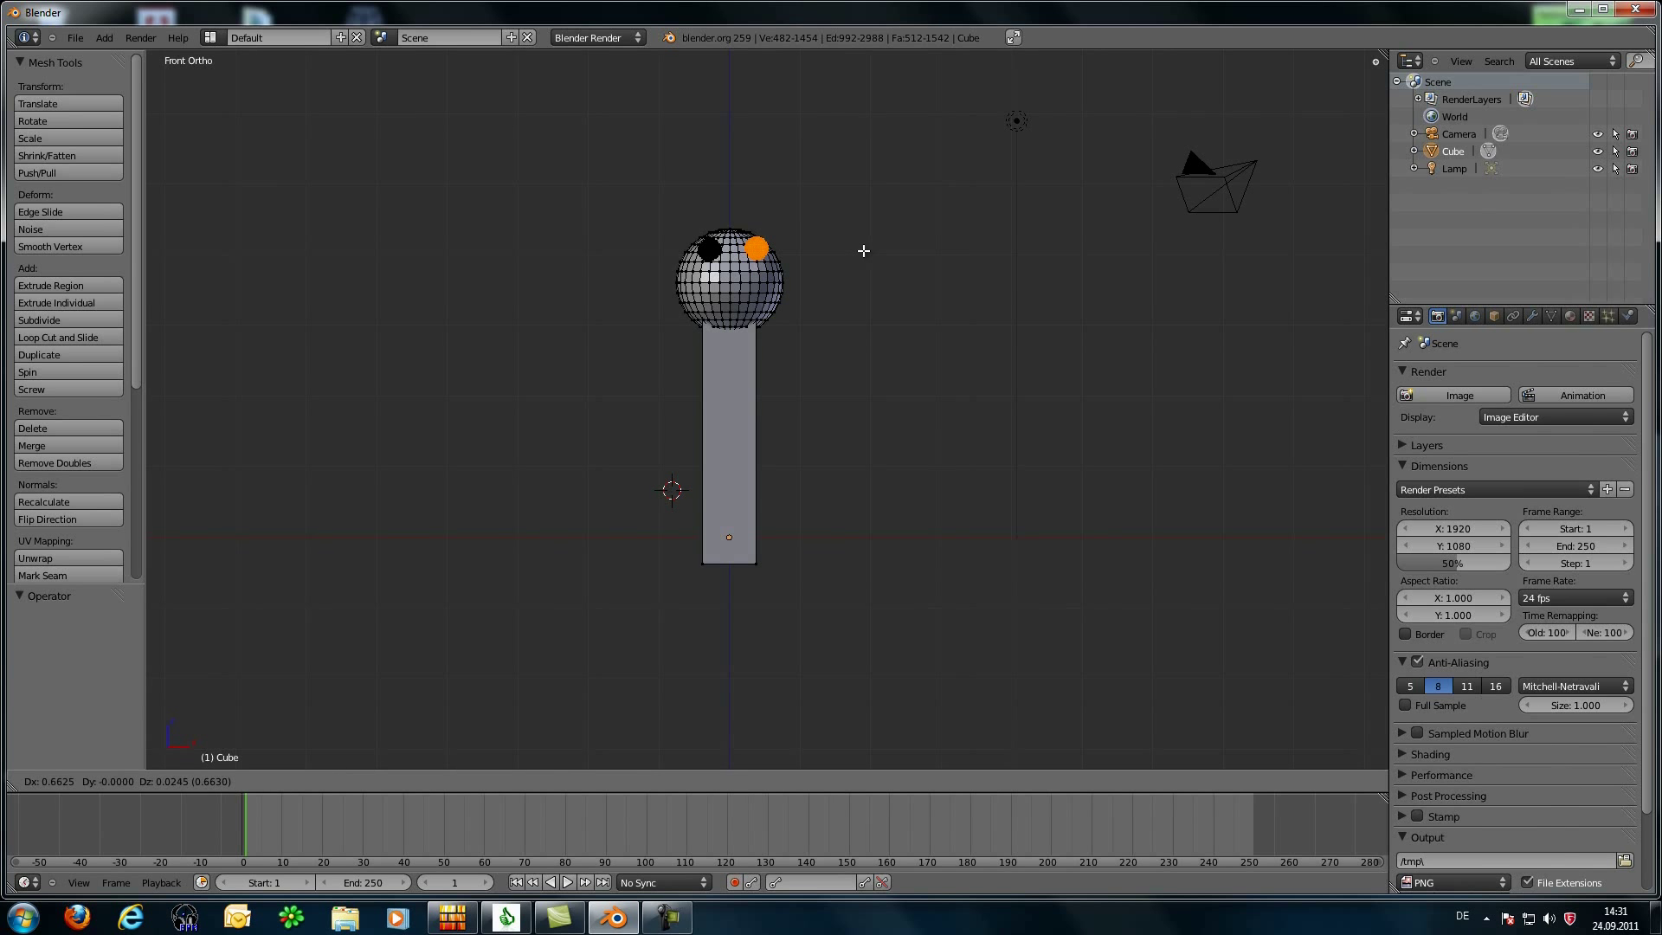
key("x")
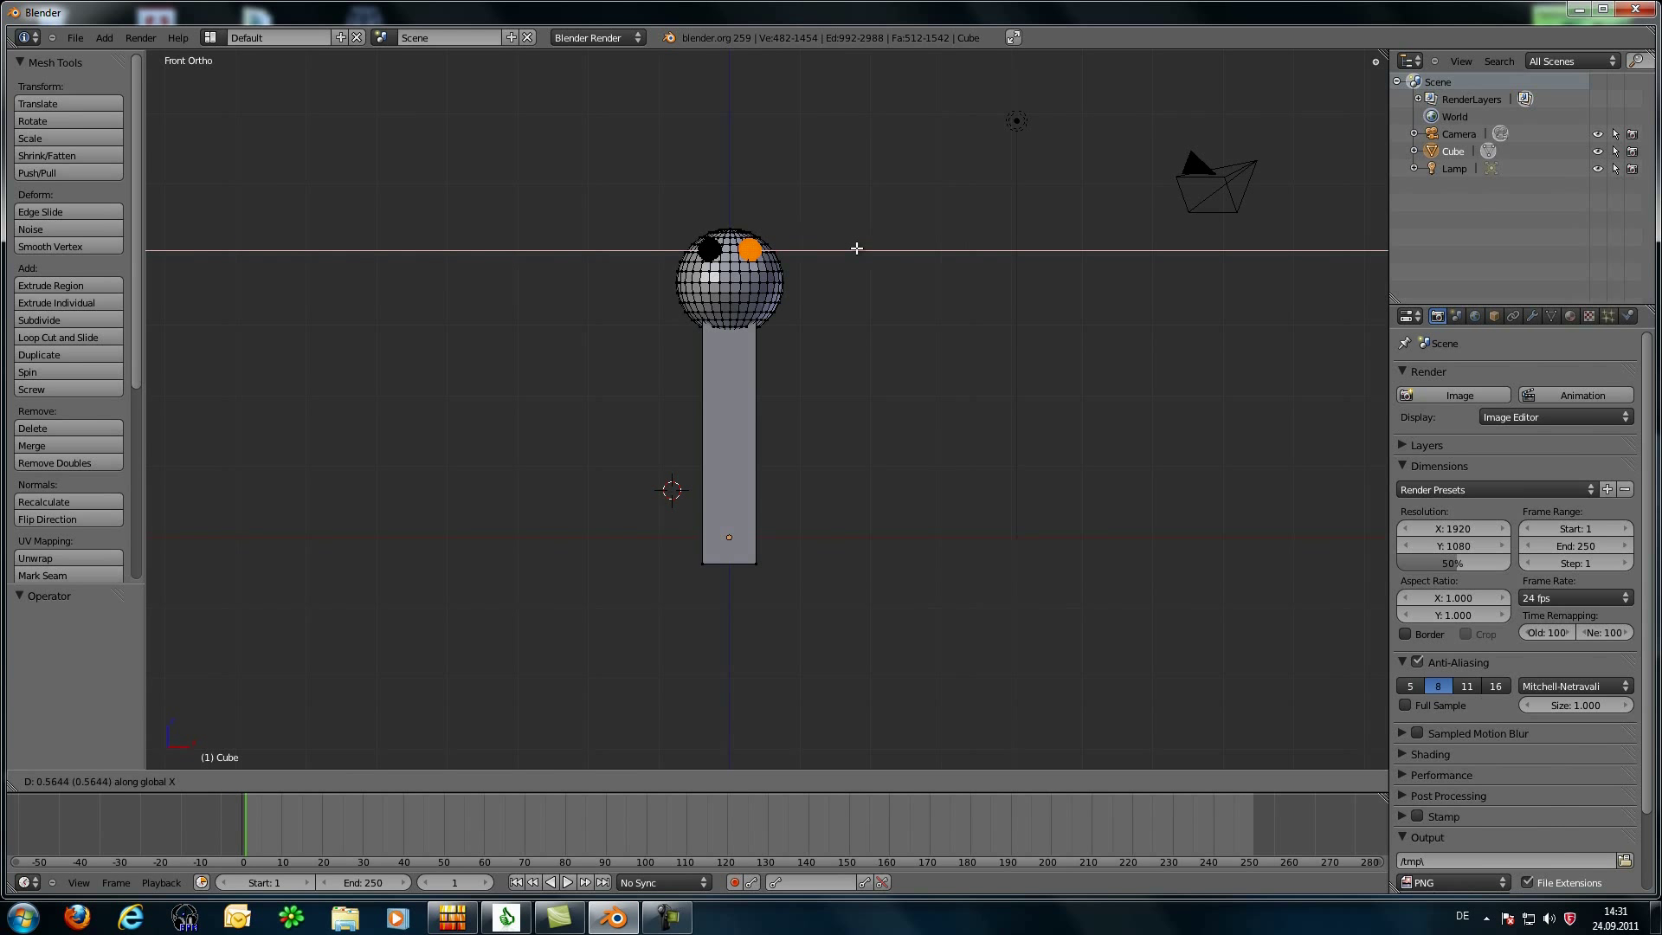
left_click(856, 249)
middle_click_drag(849, 282, 676, 423)
scroll(849, 364, "up", 3)
middle_click_drag(849, 364, 897, 244)
scroll(868, 336, "up", 2)
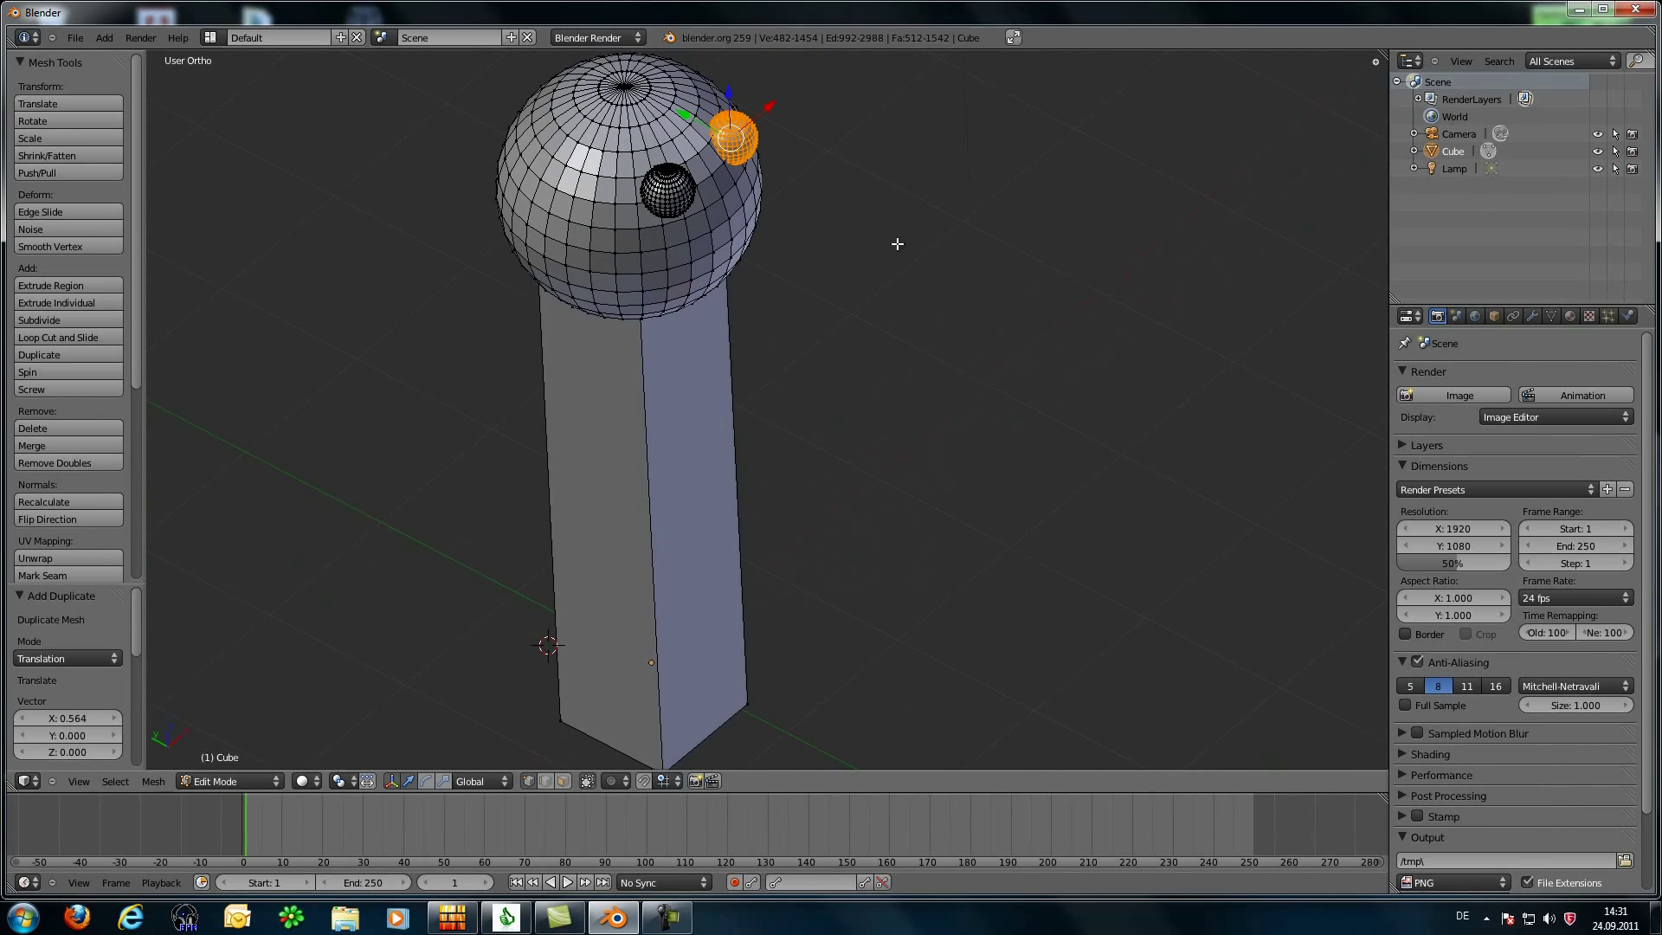
key("a")
middle_click_drag(853, 399, 960, 521)
Step: Orbit to see the whole figure, then bring up the Add > Mesh shape list
scroll(961, 521, "down", 4)
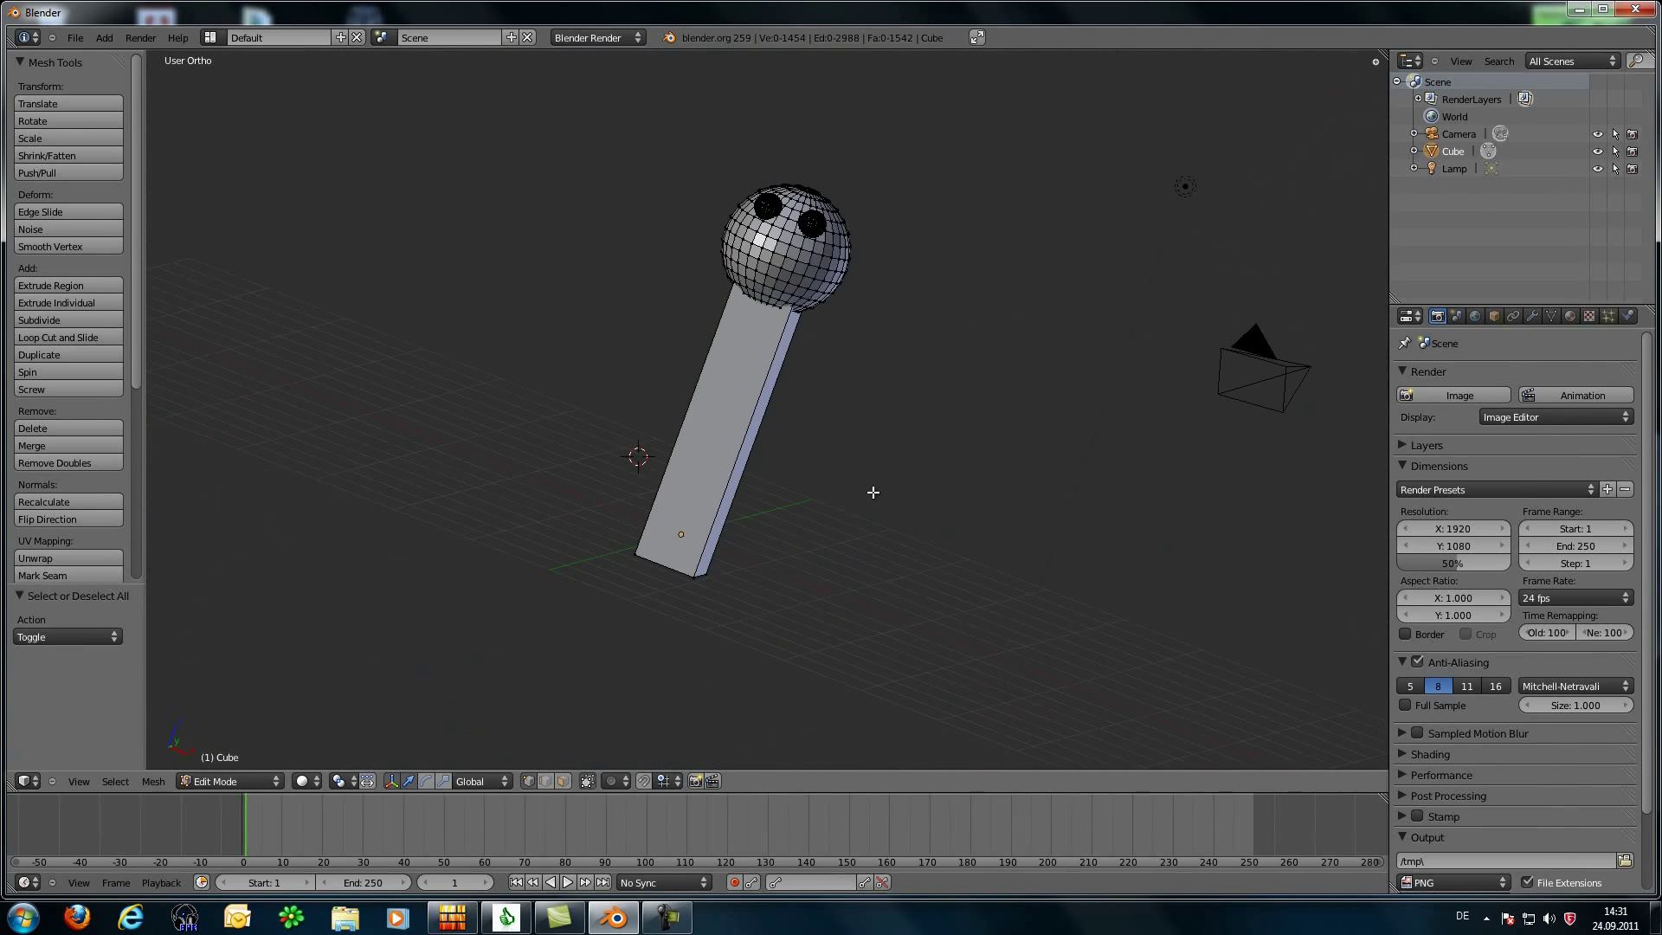
middle_click_drag(652, 449, 683, 411)
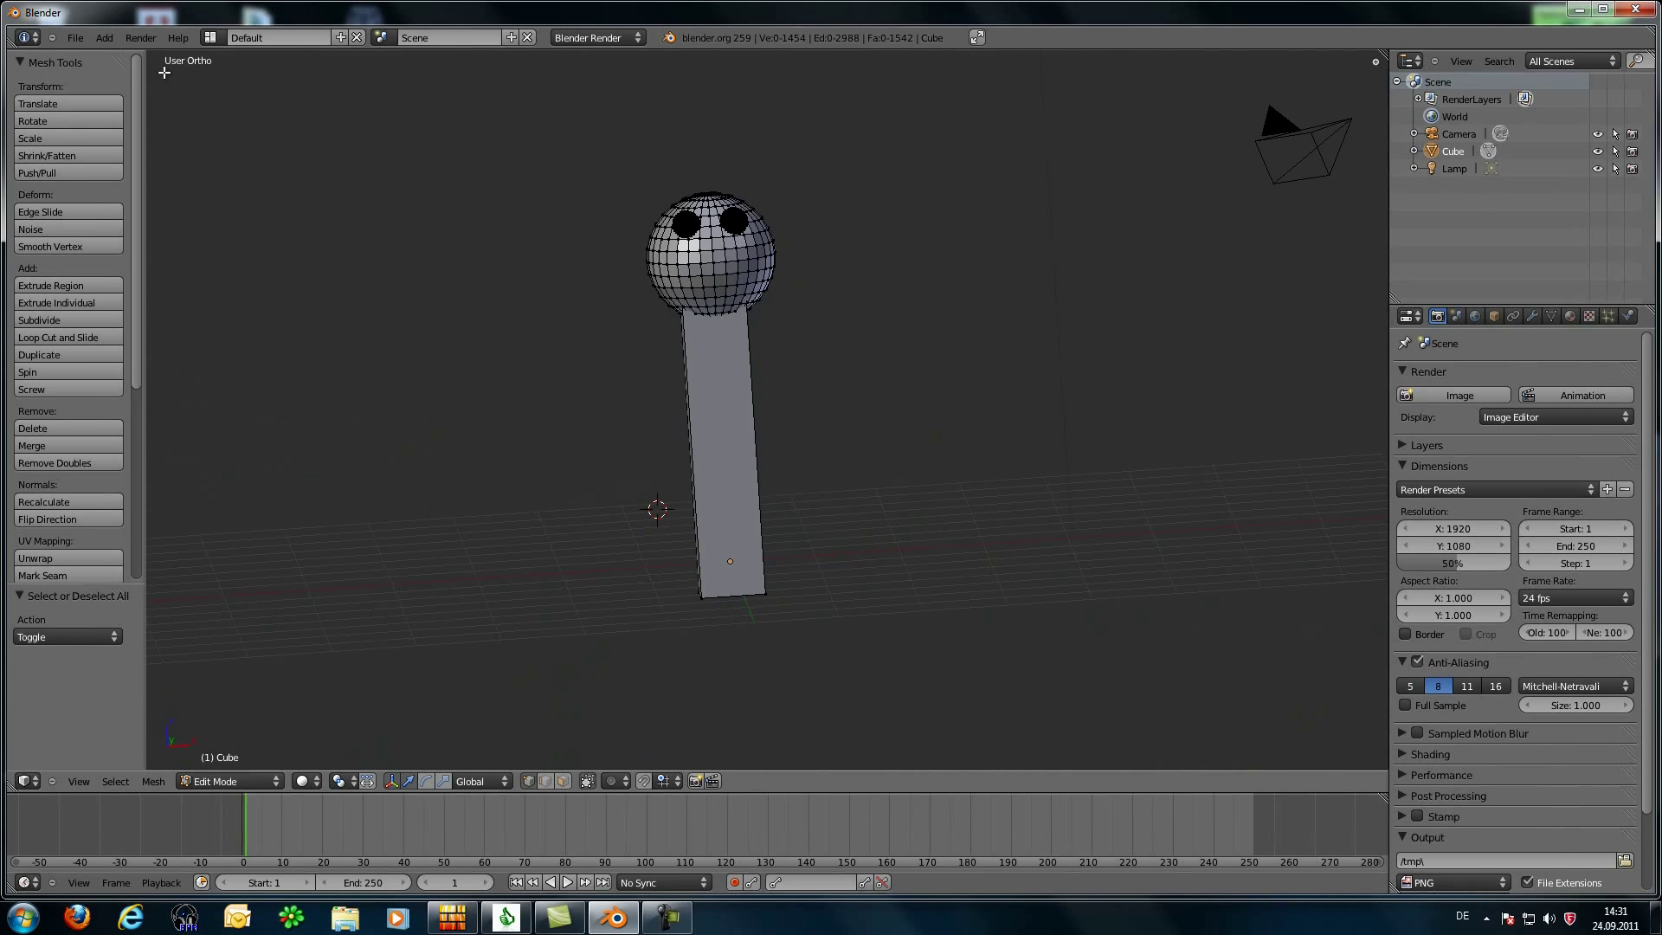
left_click(675, 924)
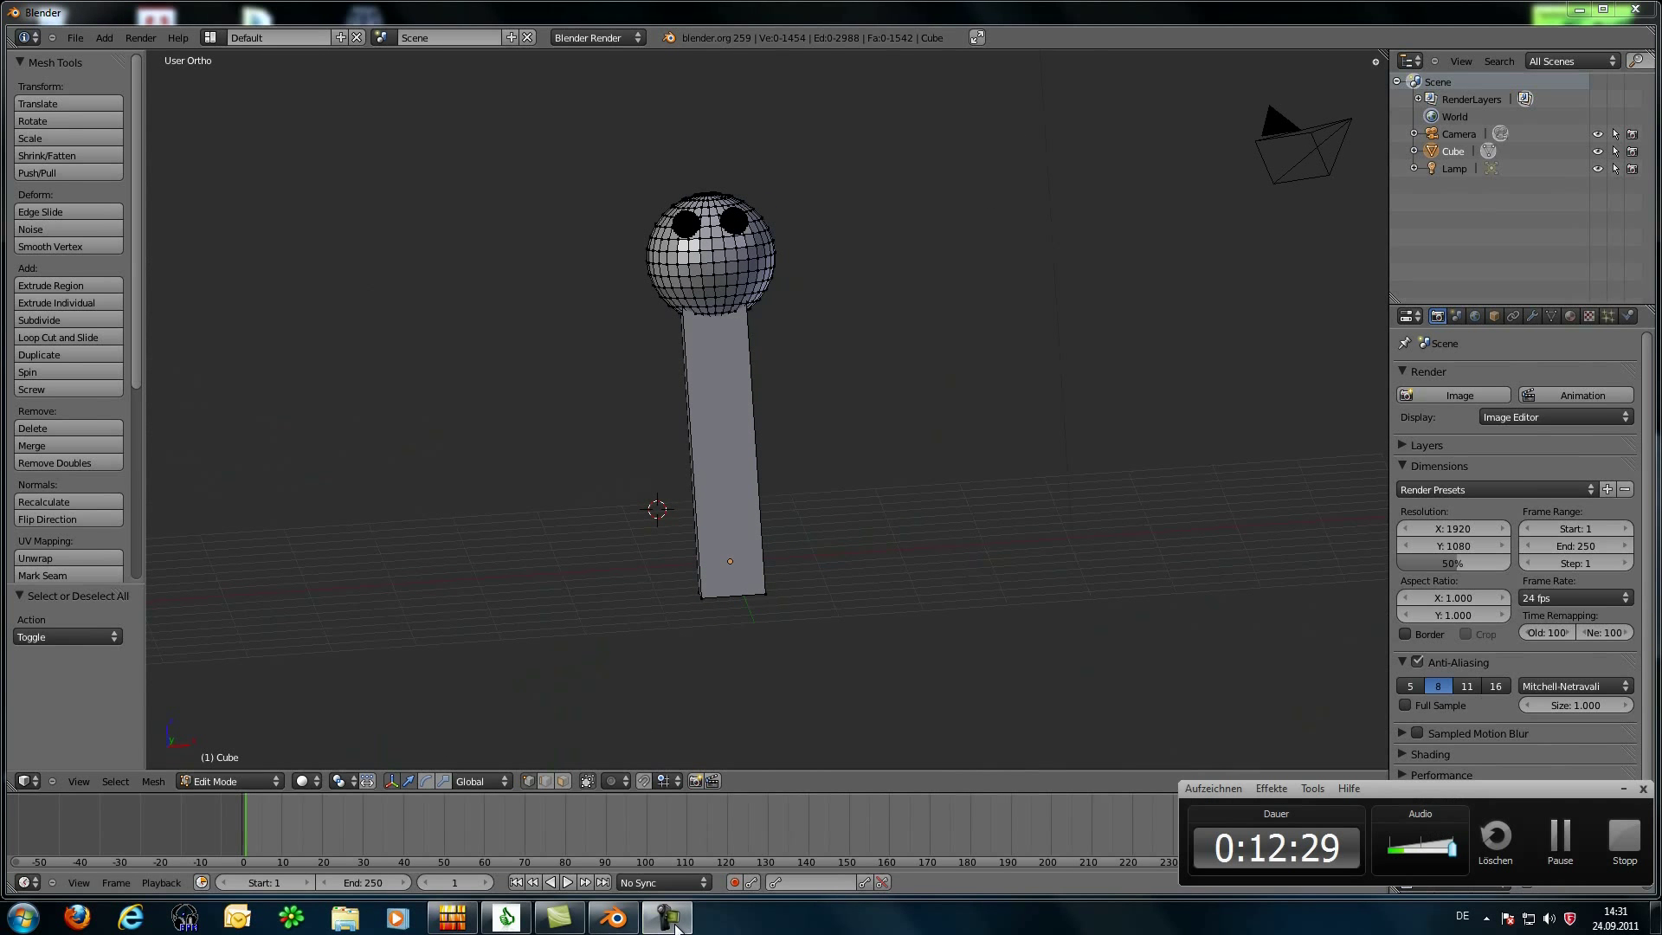
left_click(675, 924)
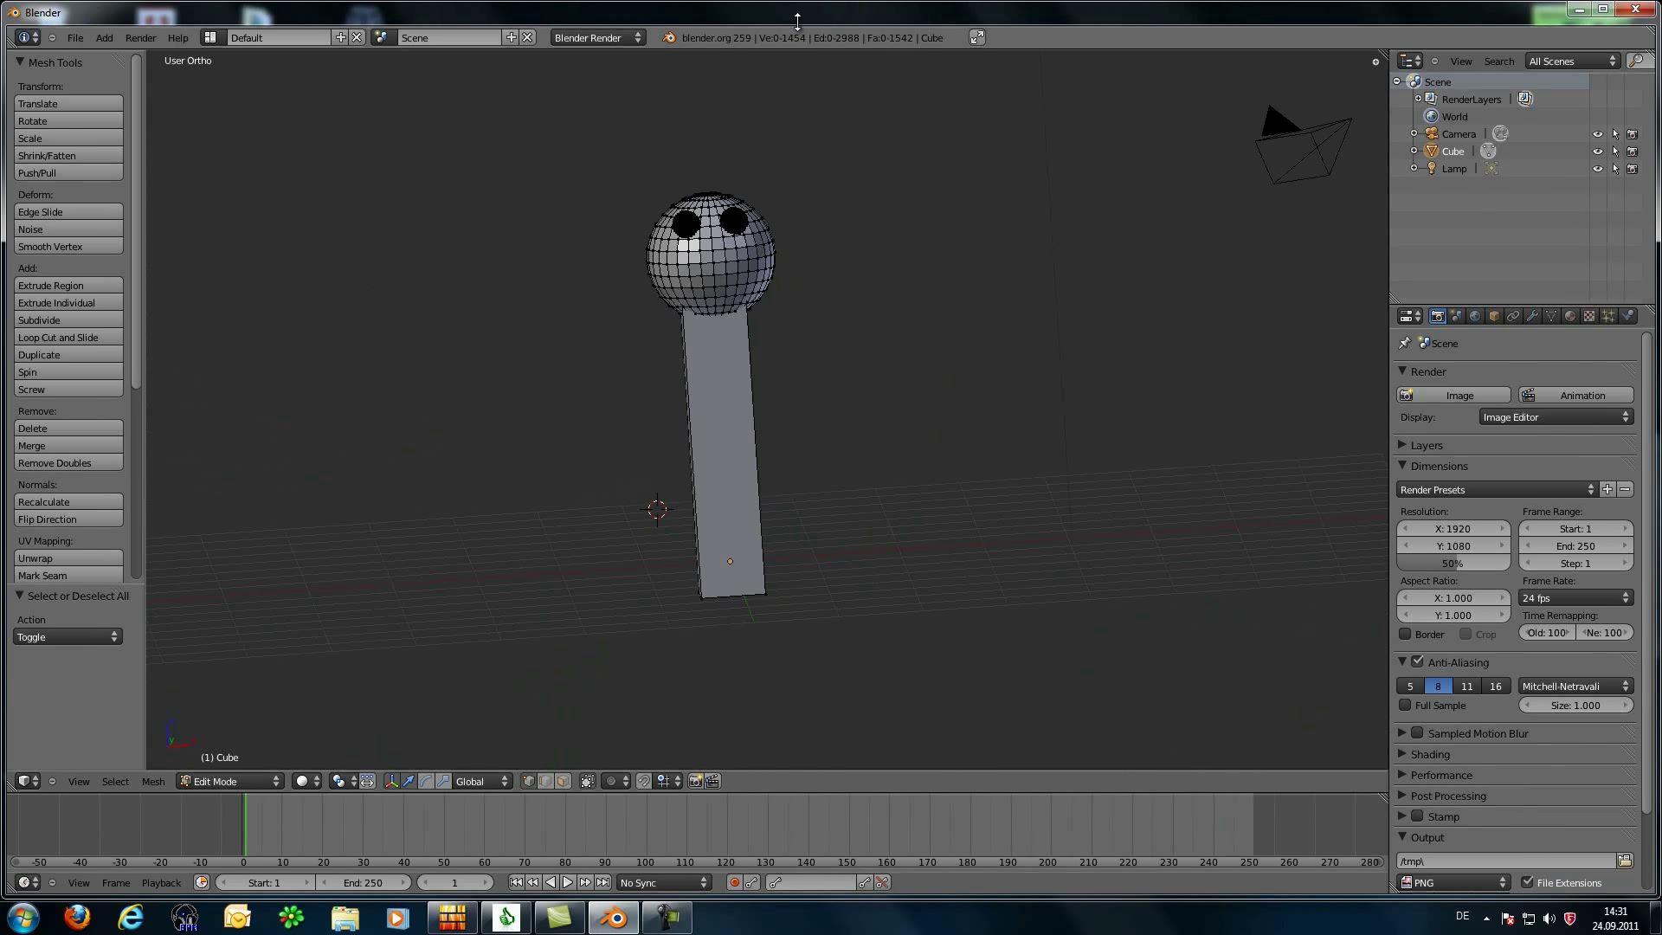
left_click(104, 38)
Step: Add a cube and scale it down to 0.207
mouse_move(122, 55)
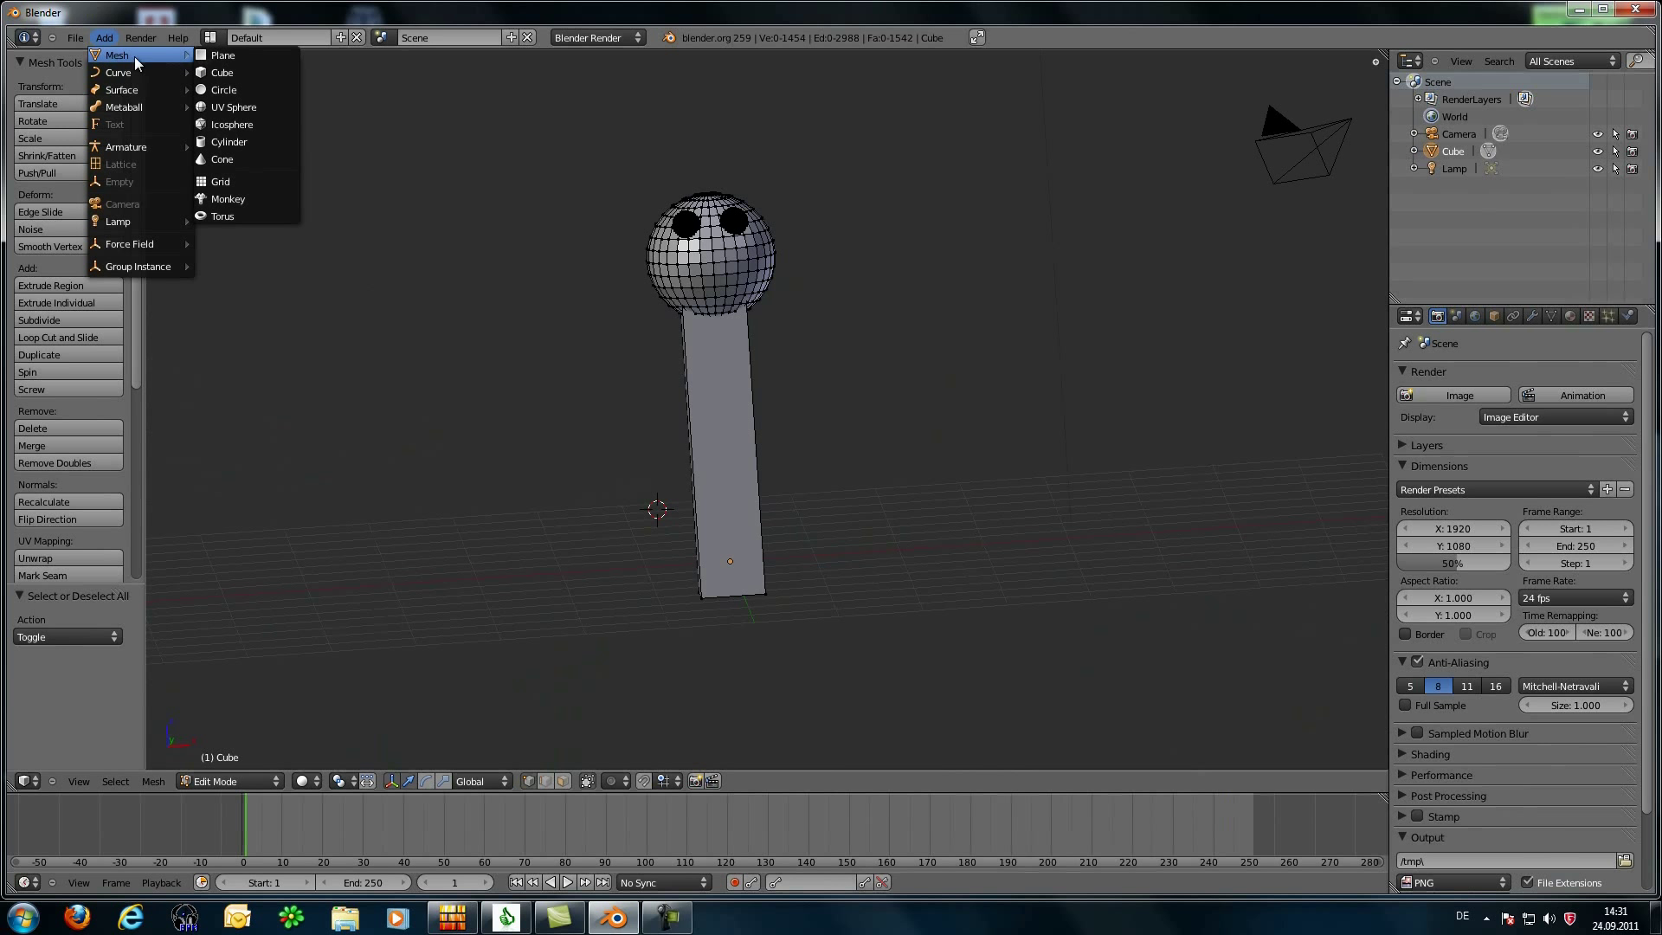
left_click(225, 77)
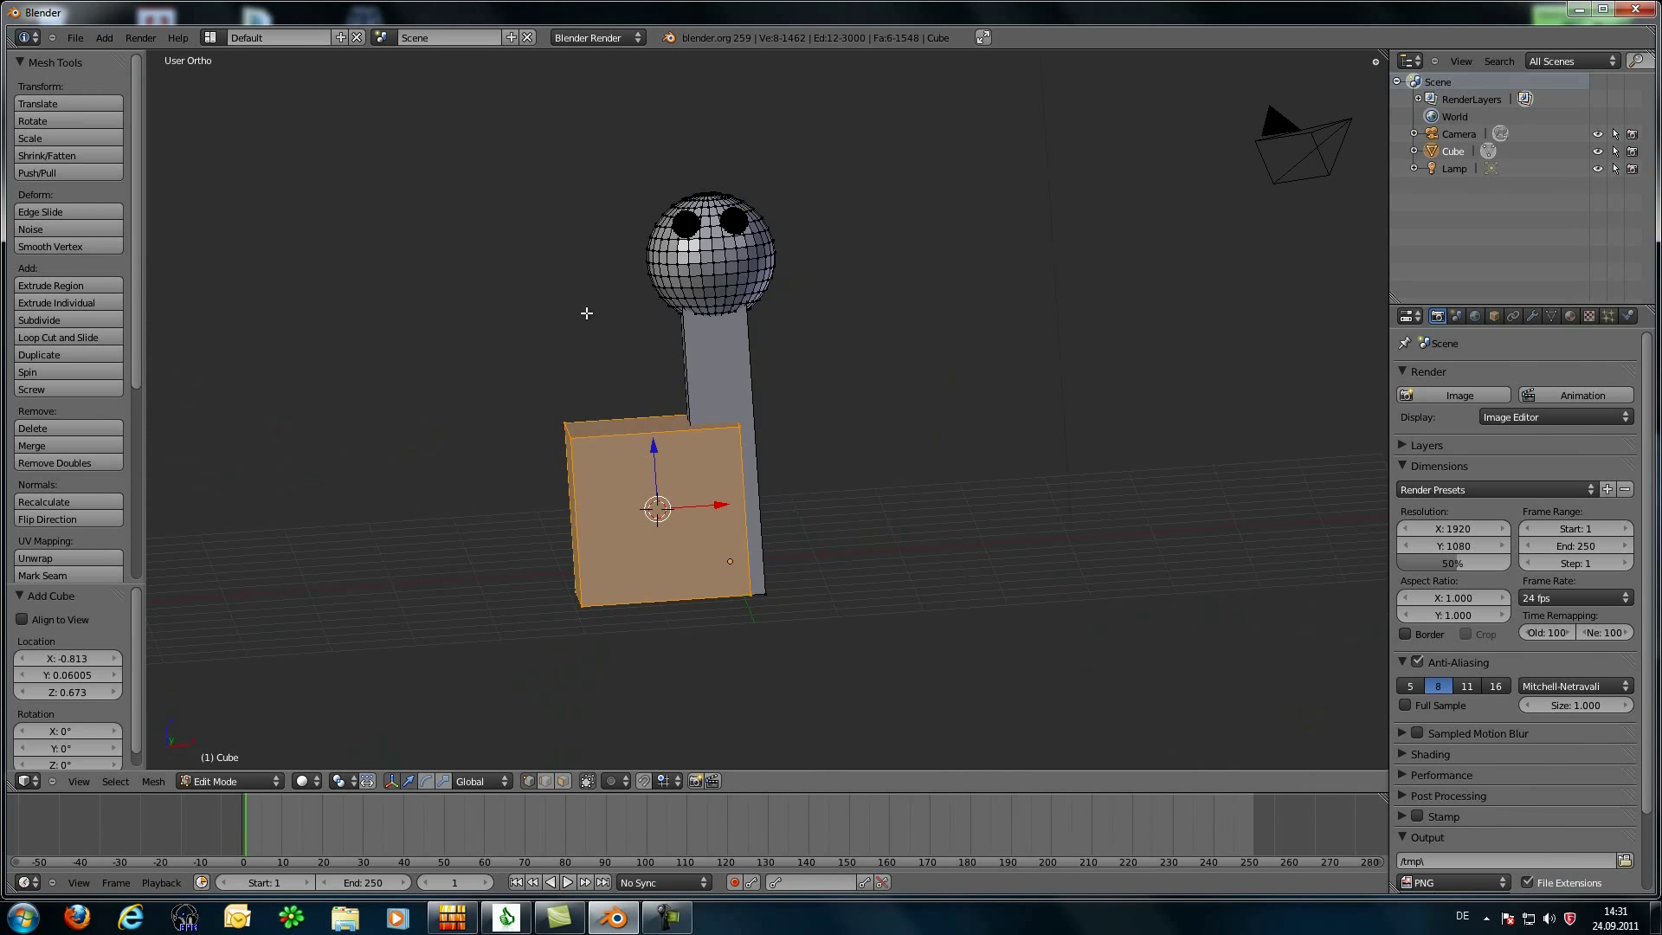
key("s")
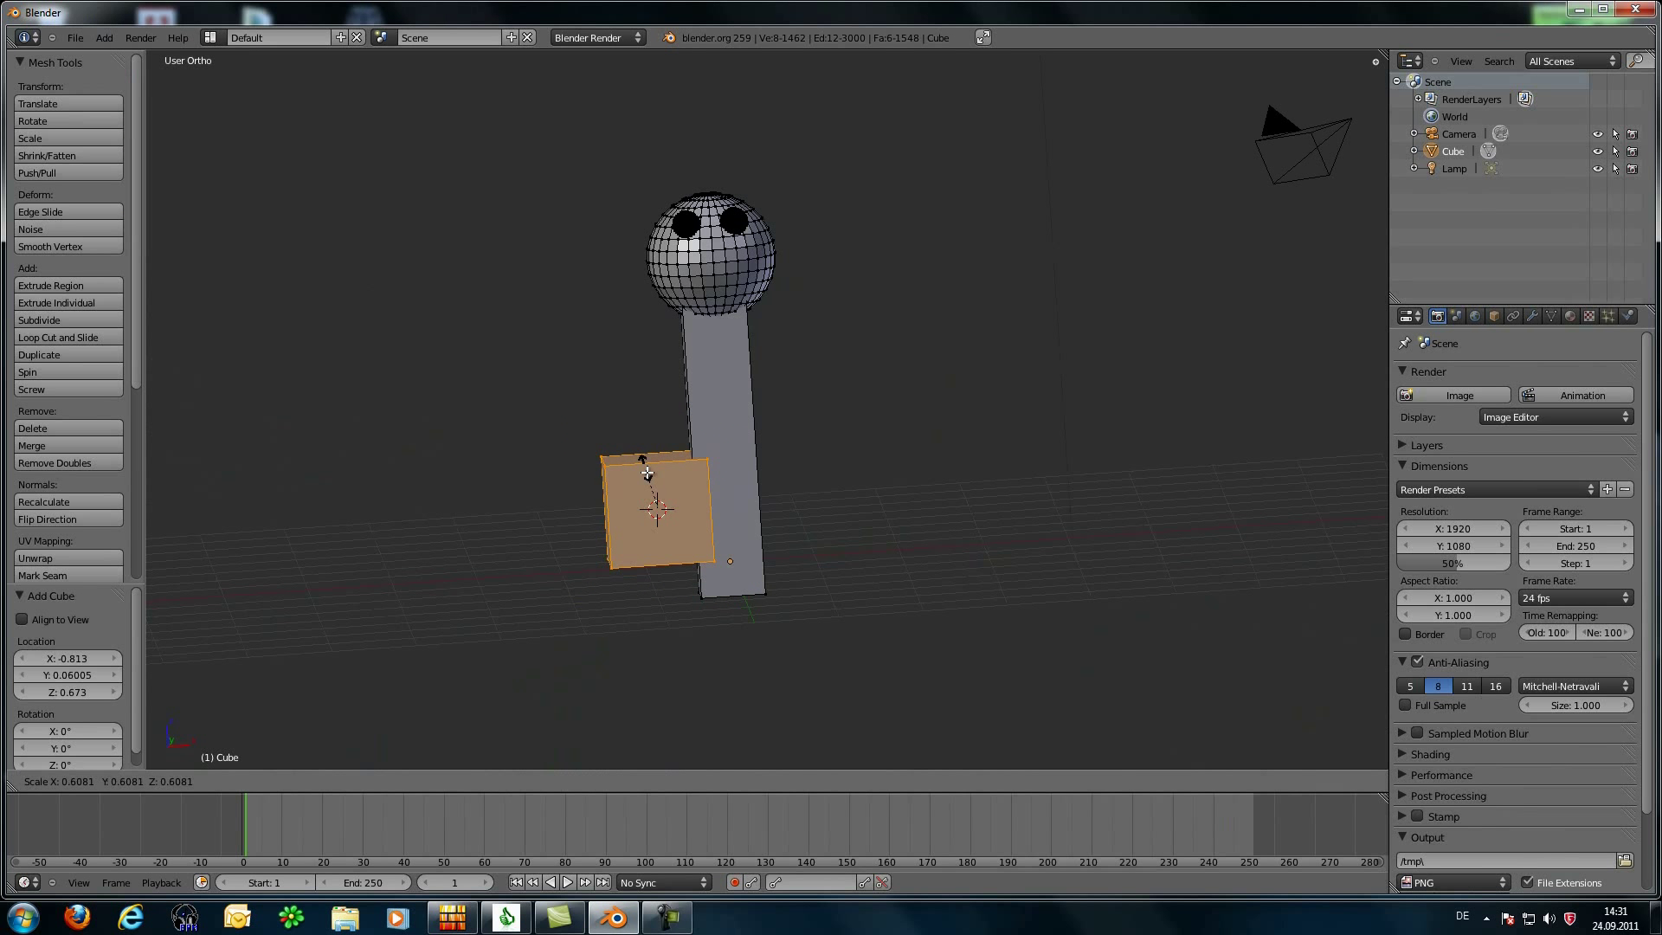
left_click(656, 495)
middle_click_drag(655, 495, 853, 531)
middle_click_drag(649, 575, 553, 545)
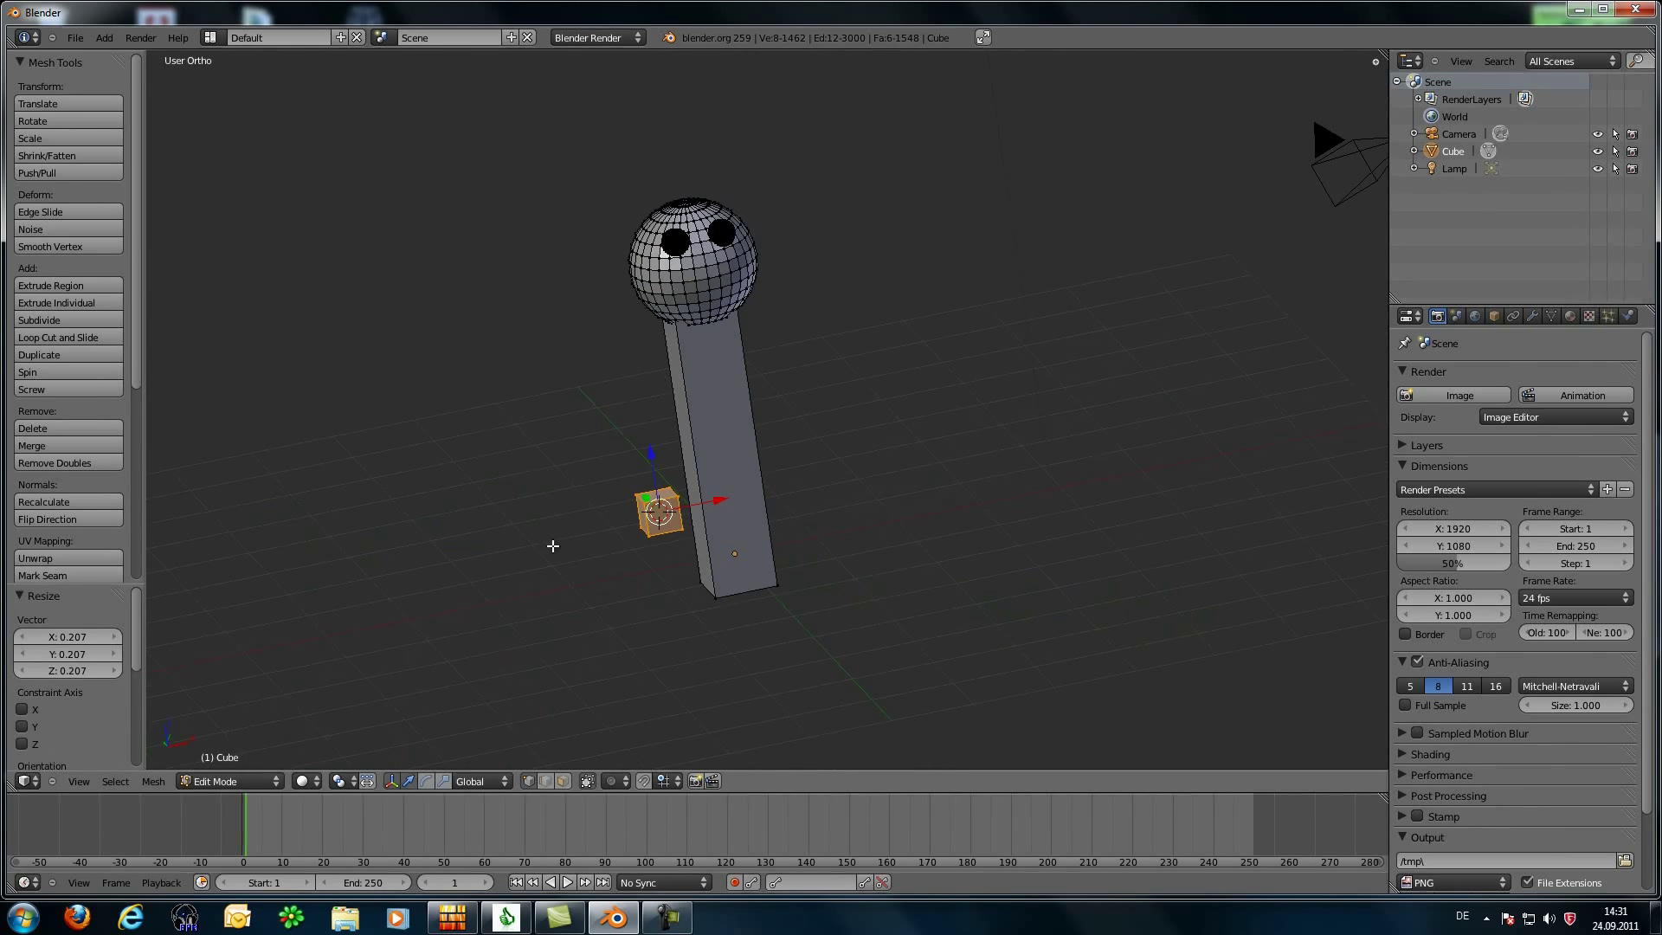
Step: Move the small cube left of the column along X and raise it to shoulder height
key("g")
key("x")
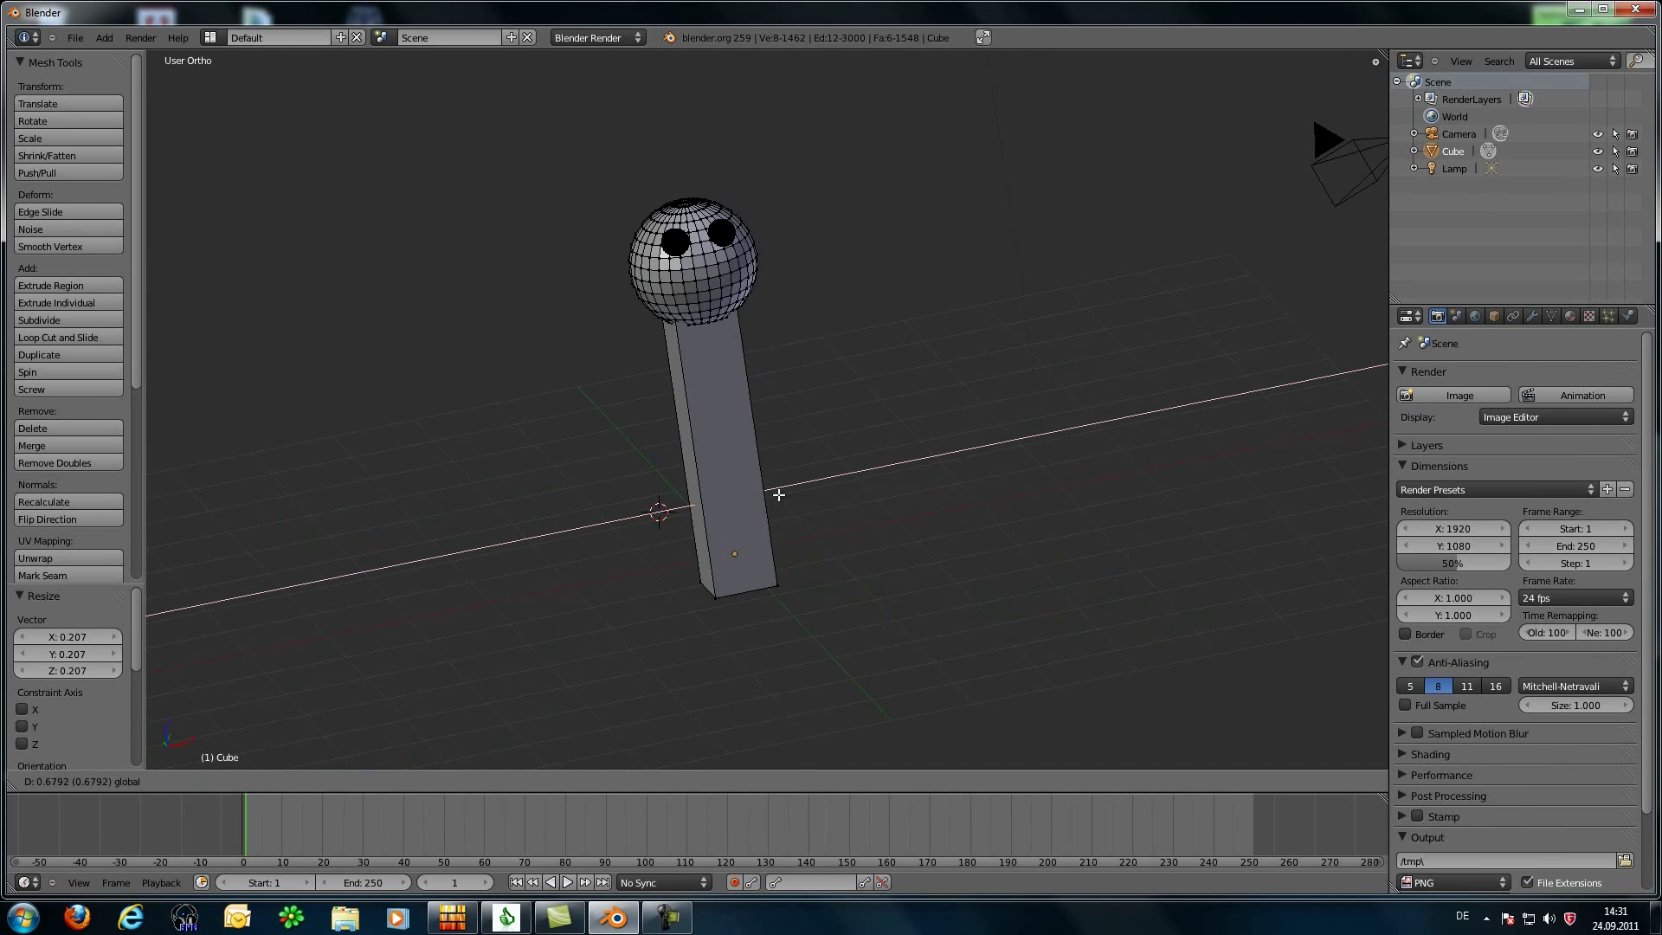
left_click(691, 507)
key("g")
key("x")
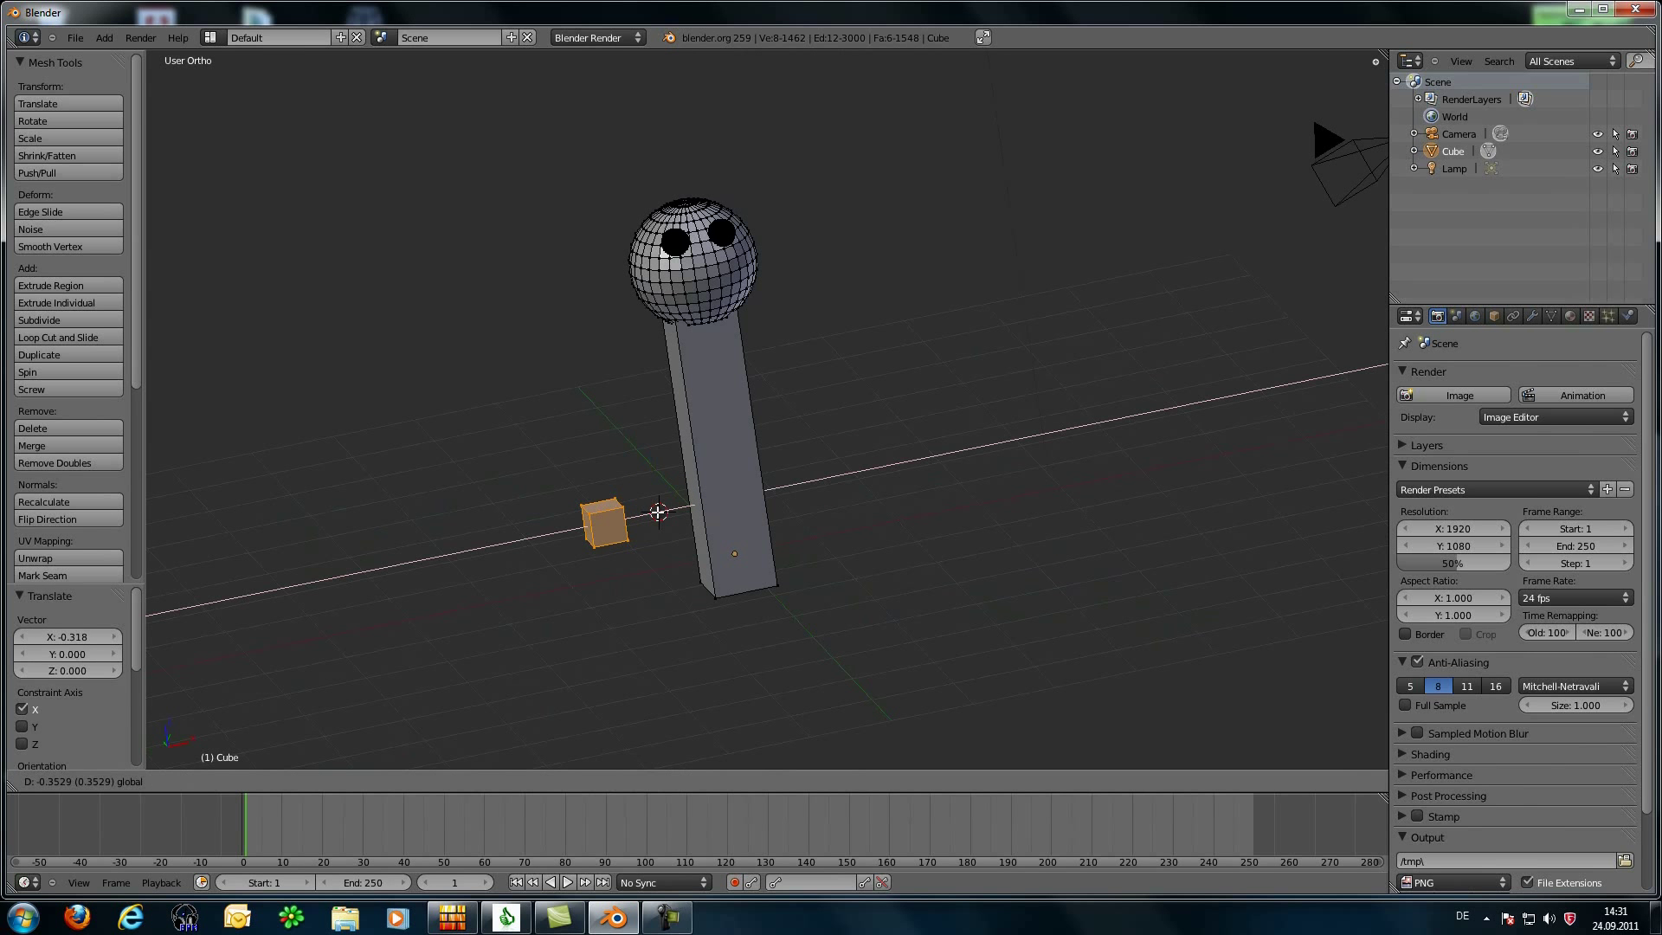
left_click(660, 512)
middle_click_drag(686, 587, 620, 540)
key("g")
key("z")
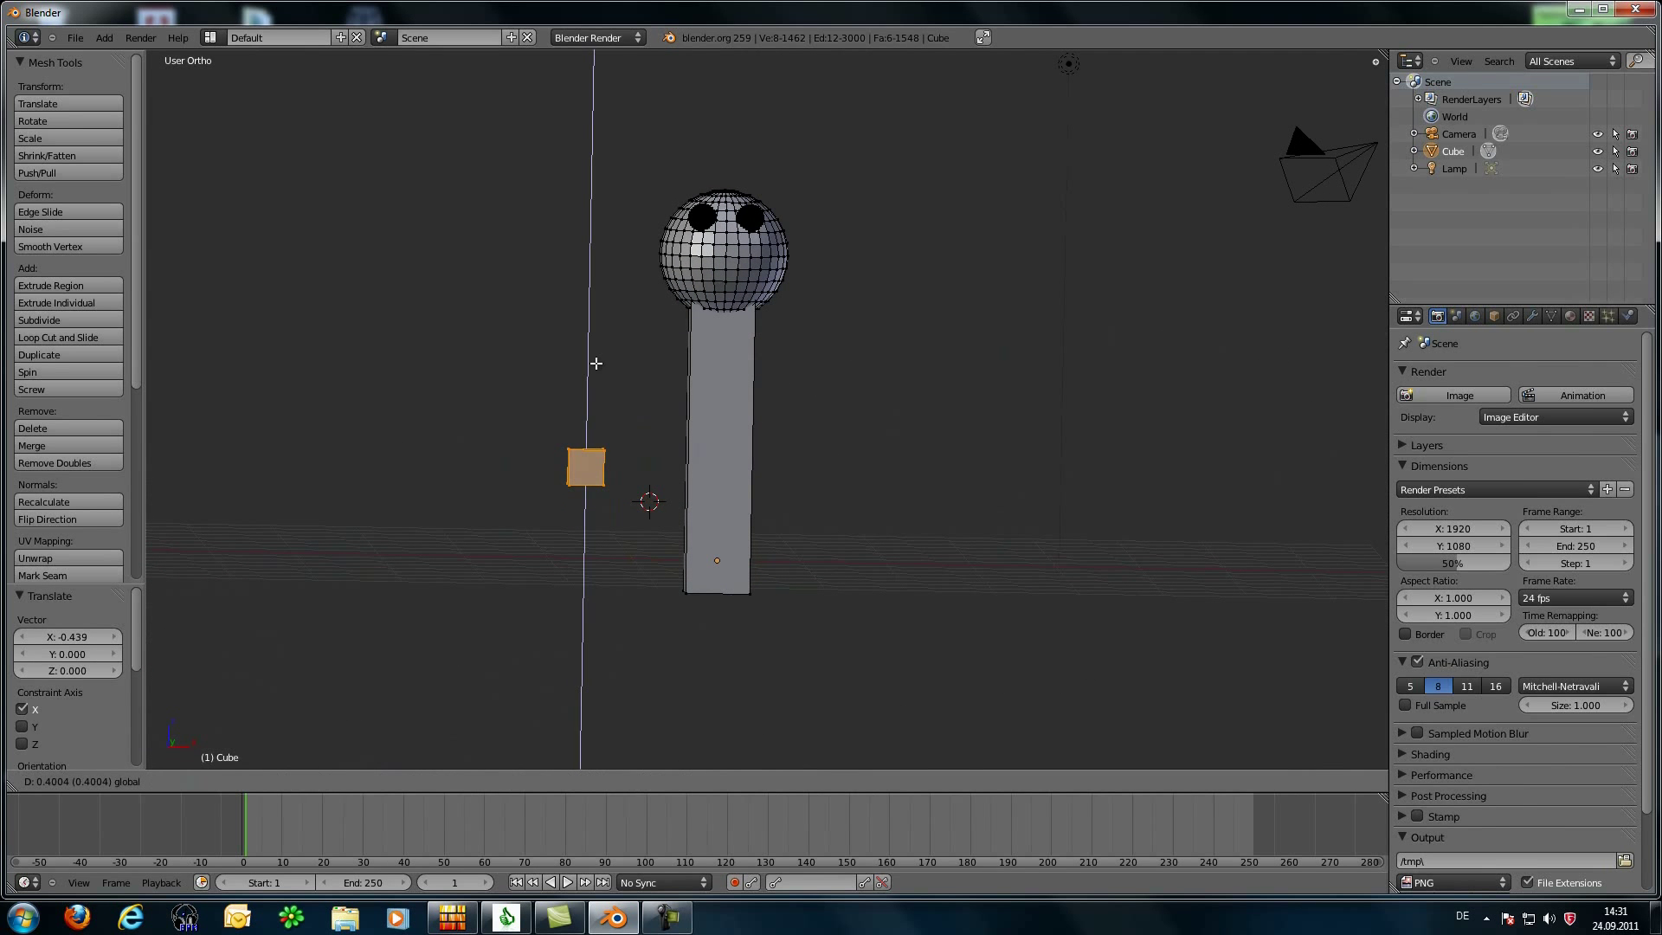
left_click(641, 343)
middle_click_drag(834, 548, 791, 546)
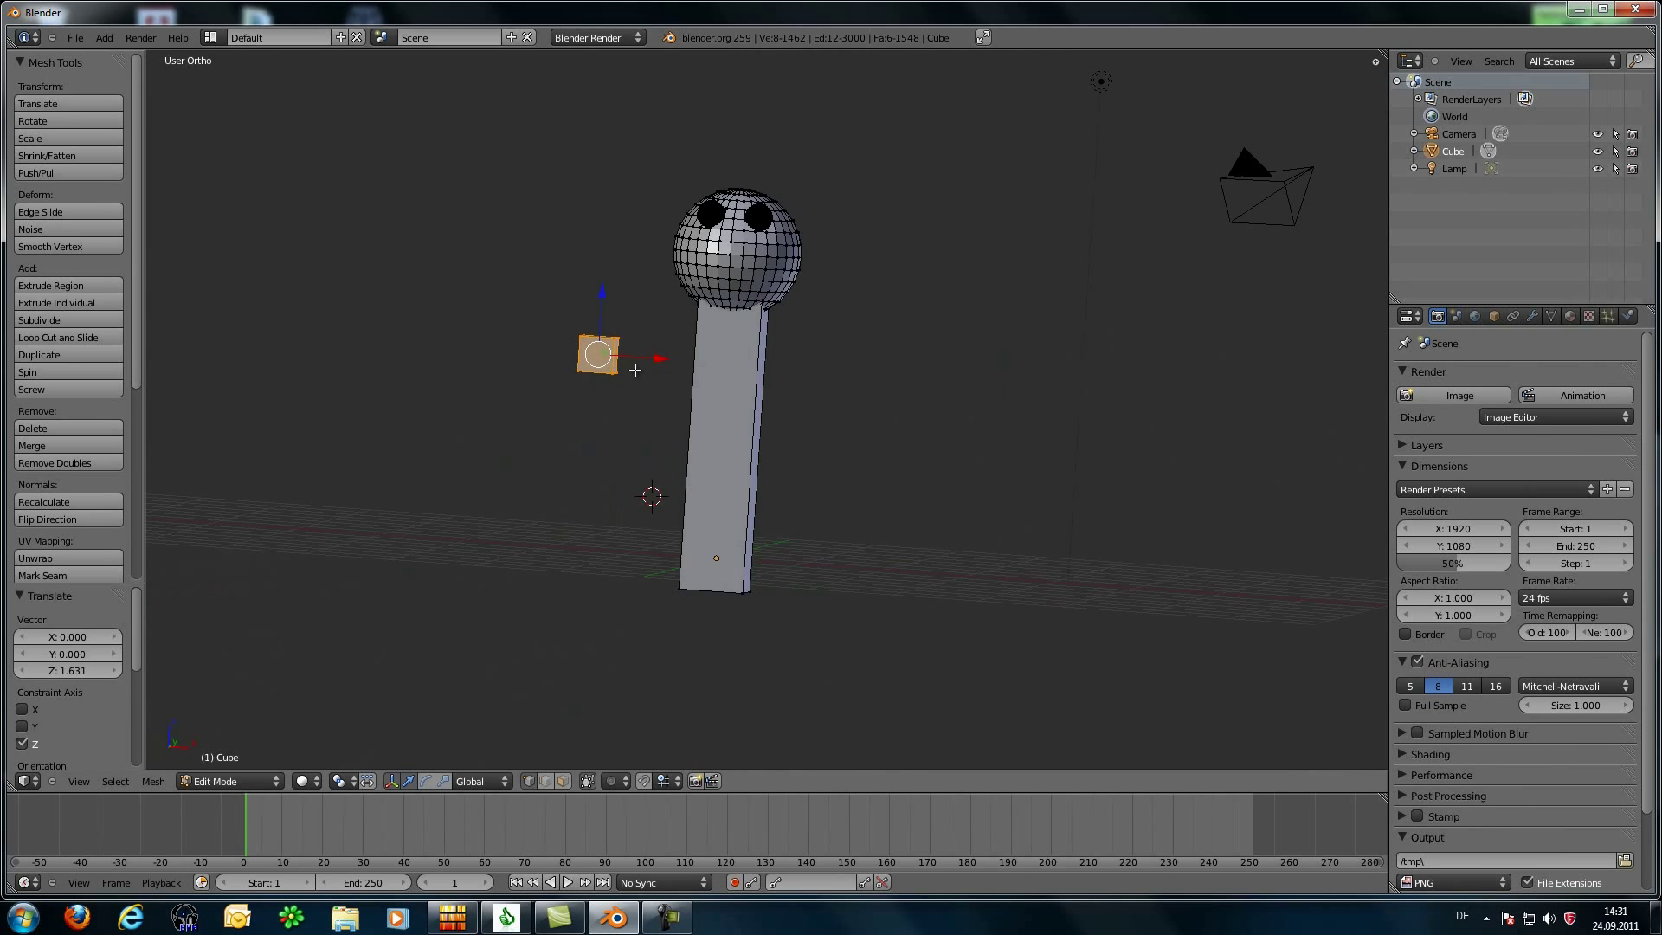
Step: Stretch the cube's right face along X into a long horizontal crossbar, trimming it in front view
key("a")
key("b")
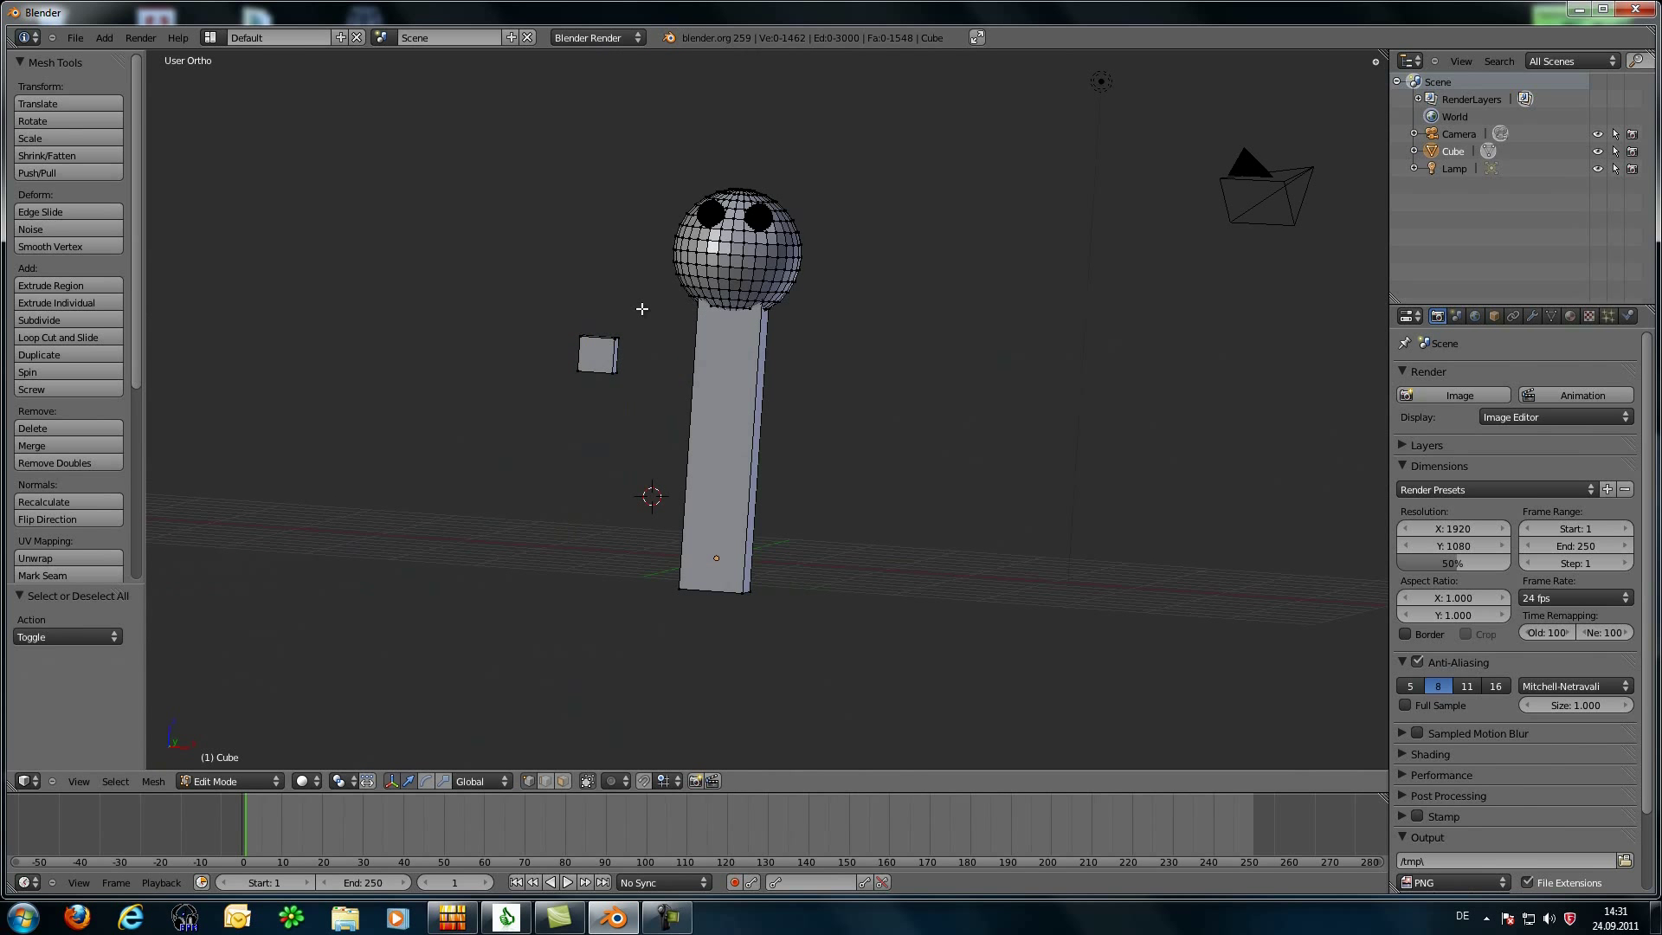
left_click_drag(644, 304, 605, 416)
key("g")
key("x")
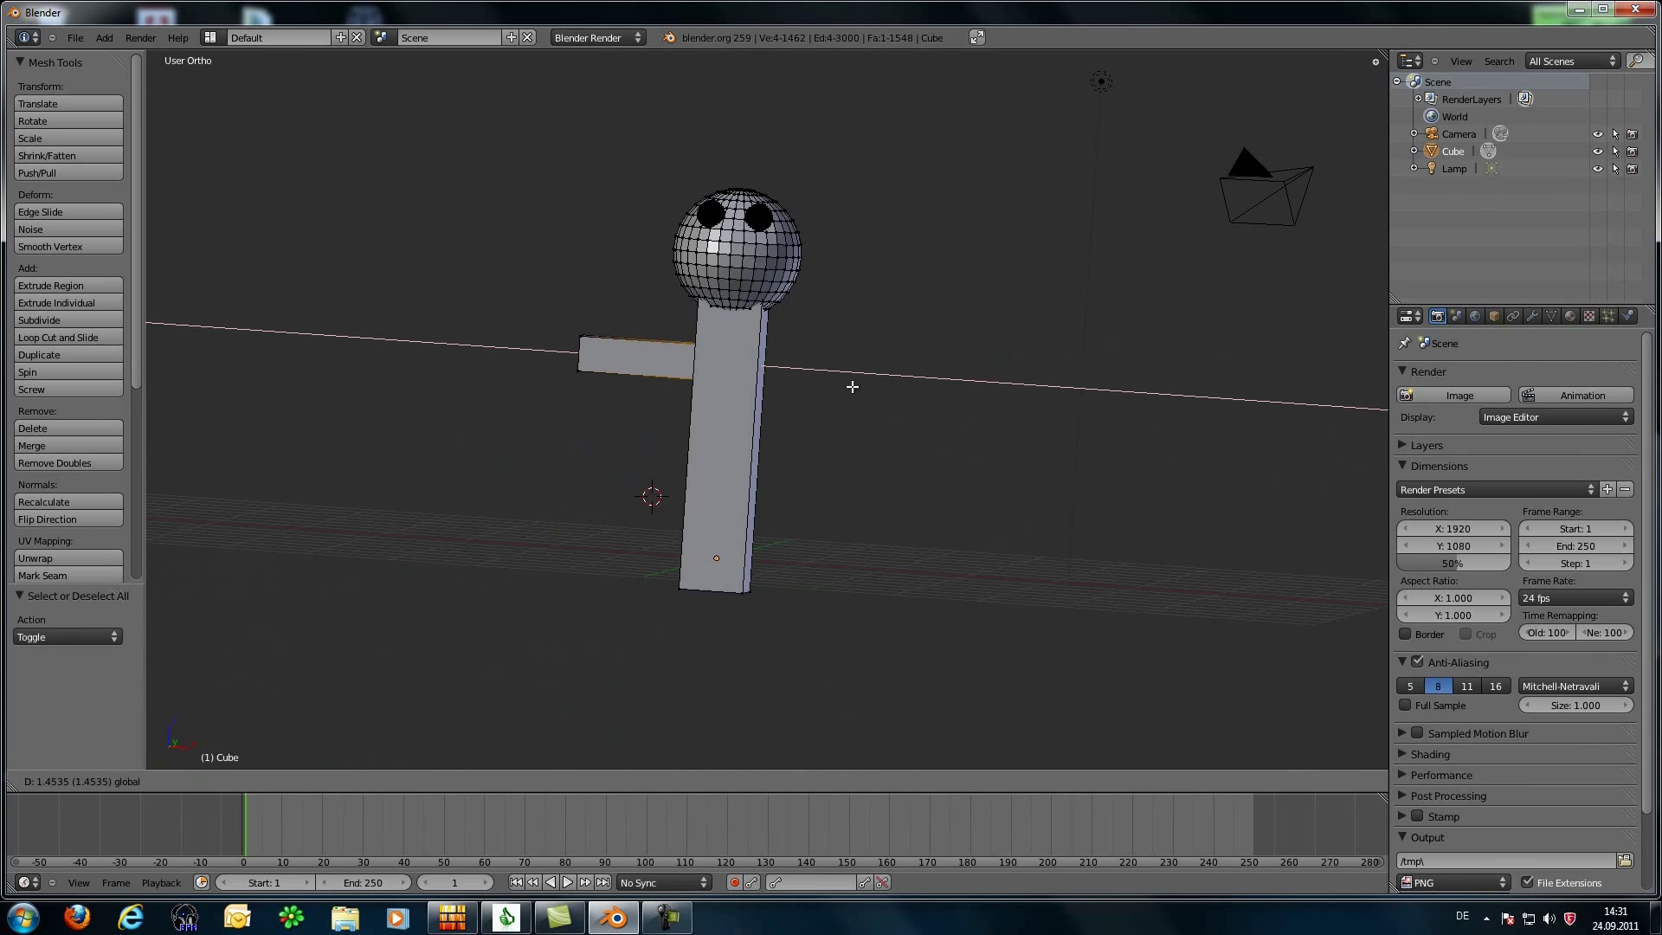
left_click(897, 427)
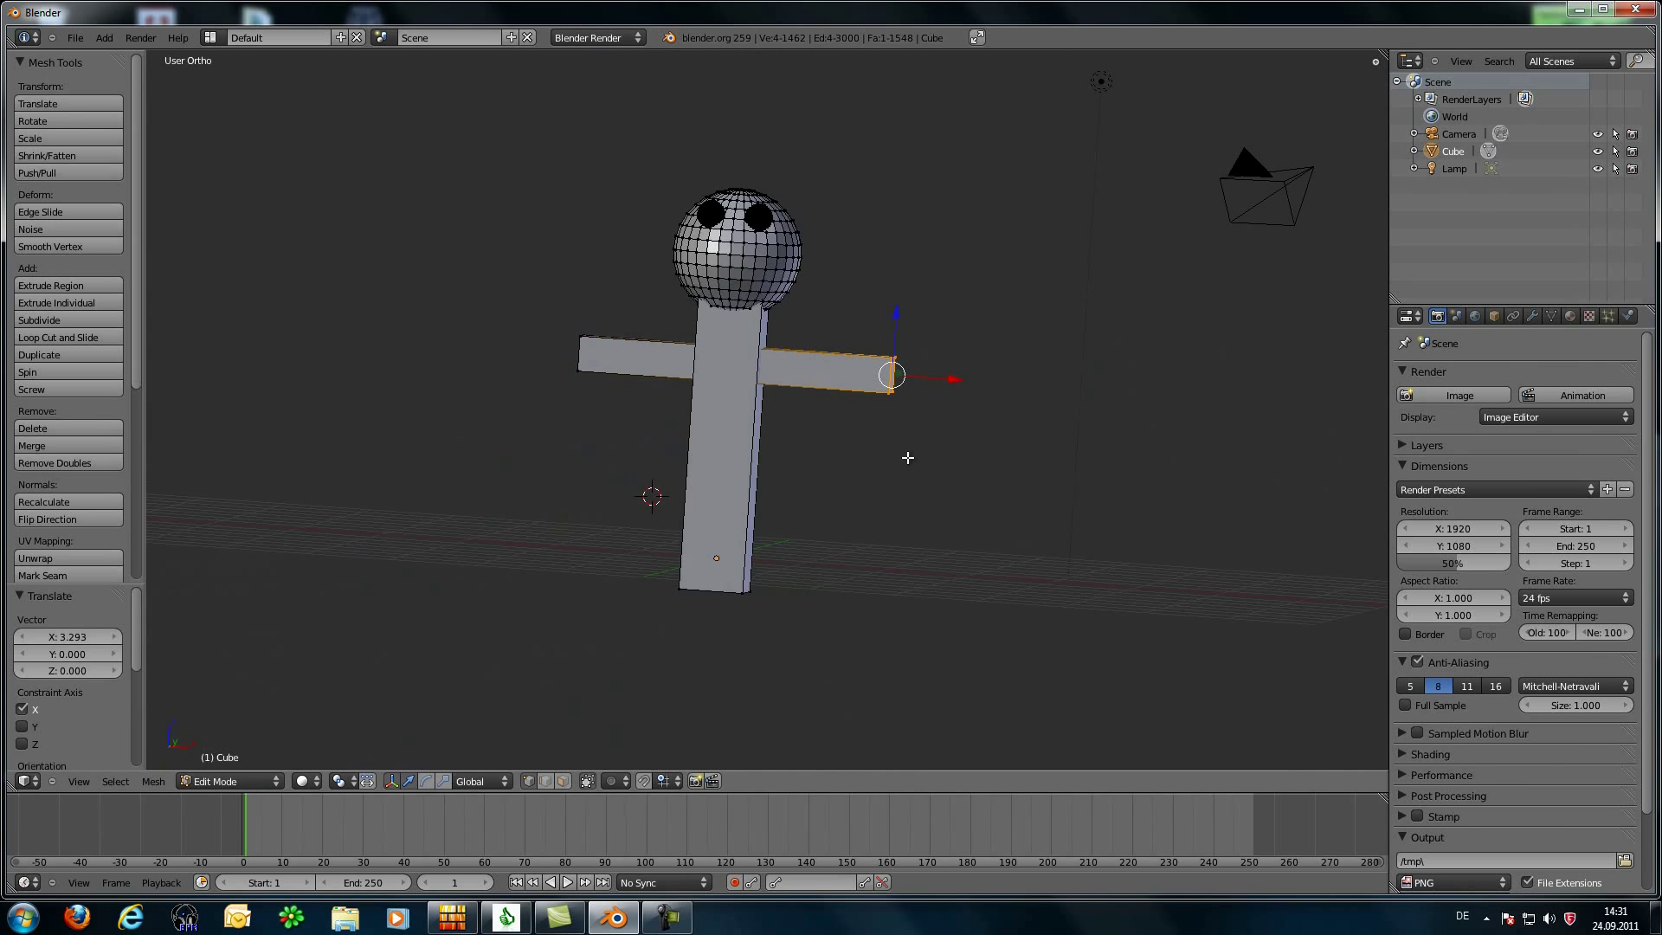
key("KP_1")
key("g")
key("x")
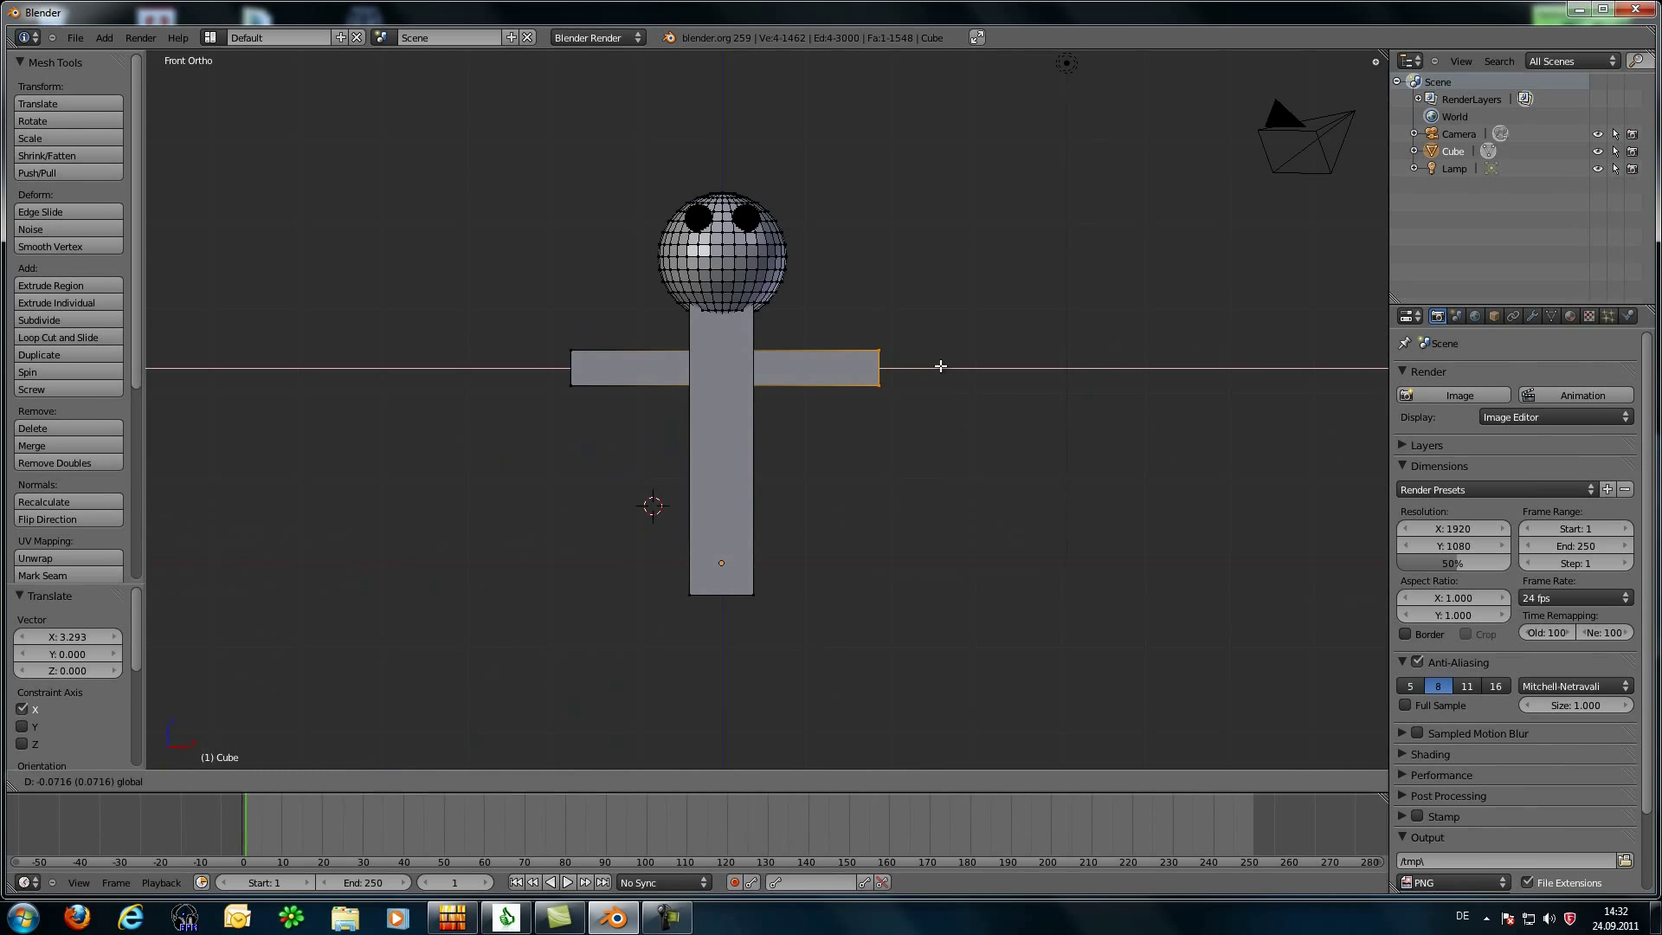
left_click(927, 381)
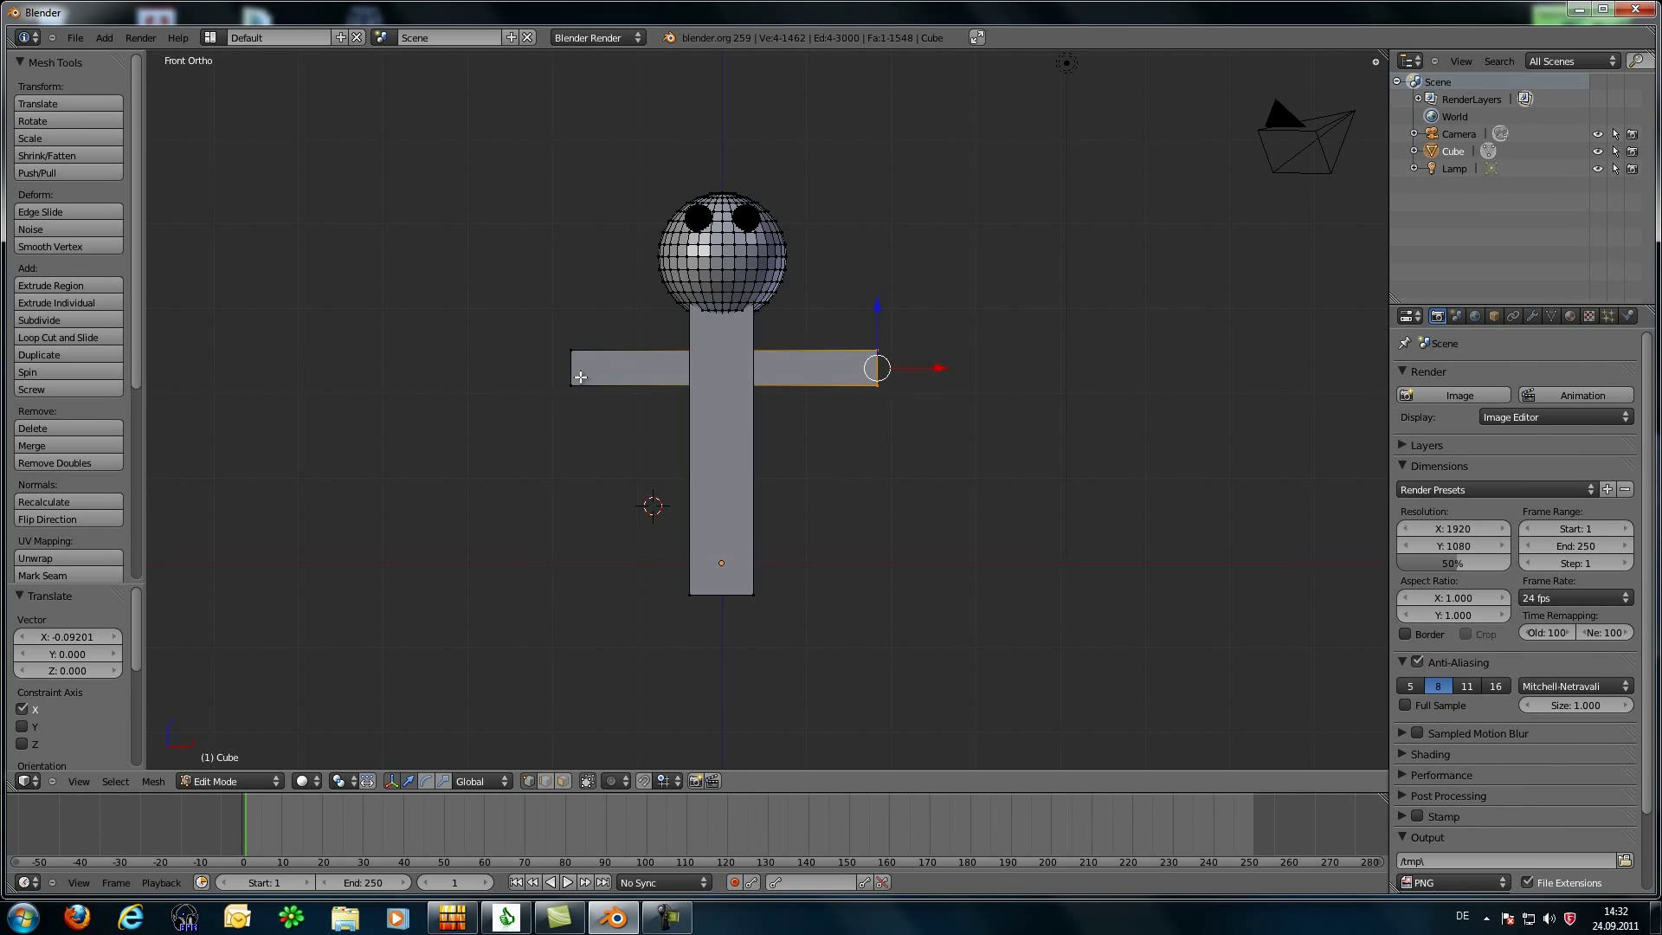
Step: Box-select the whole crossbar and add its left end face to the selection
key("b")
left_click_drag(531, 293, 606, 407)
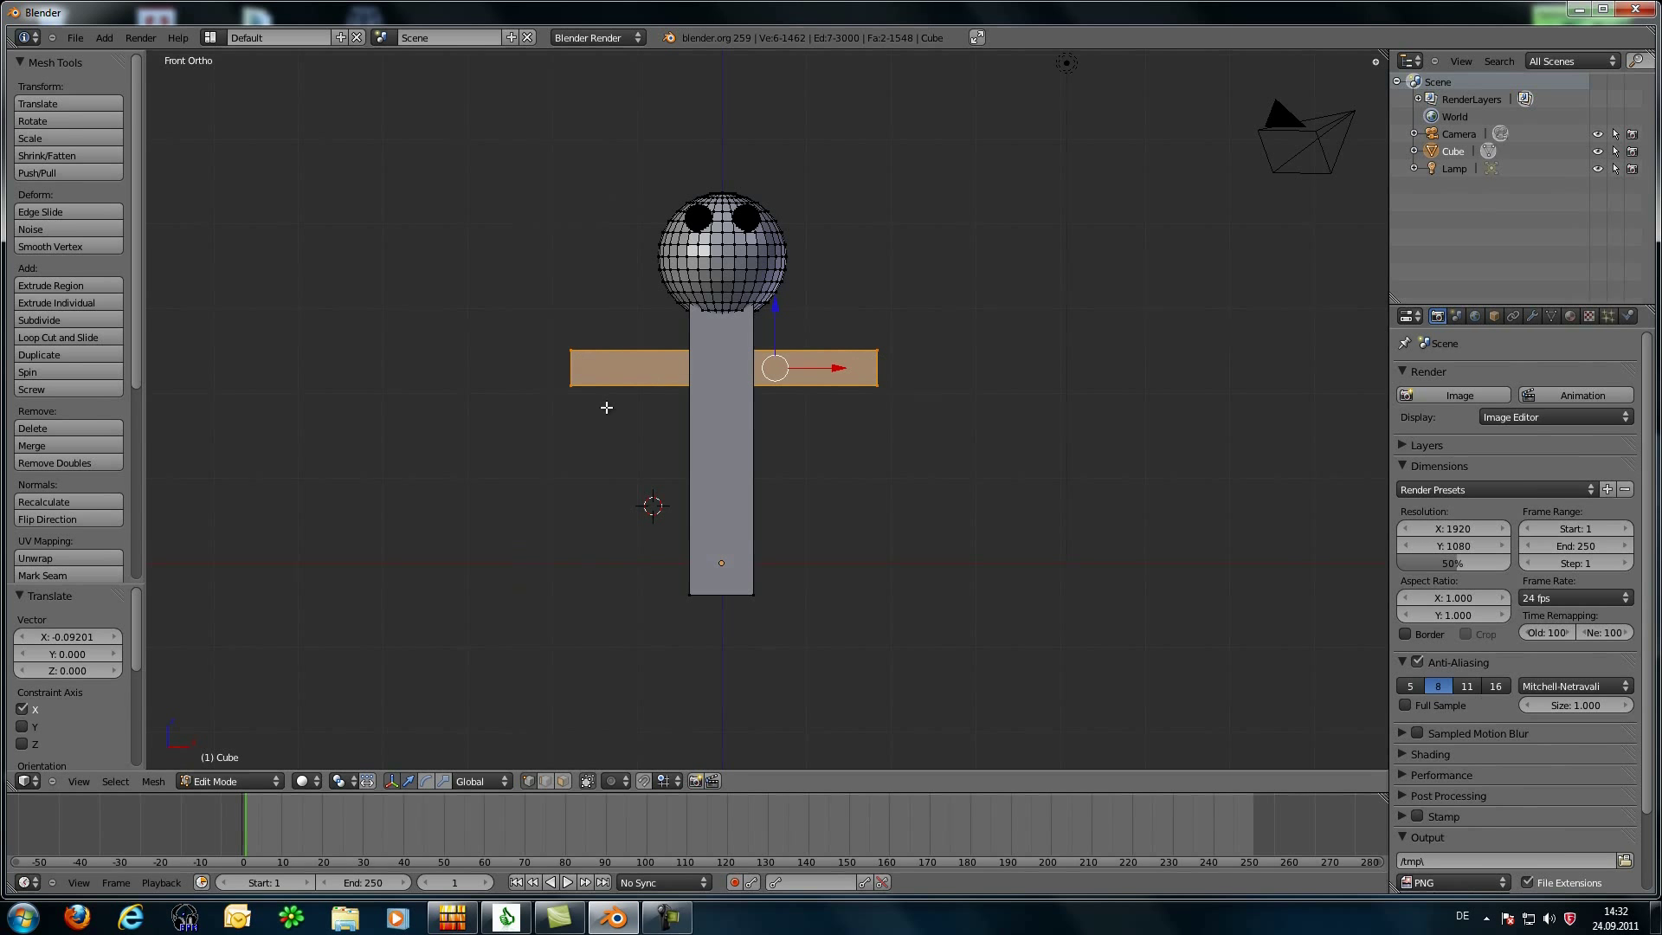
middle_click_drag(592, 427, 534, 371)
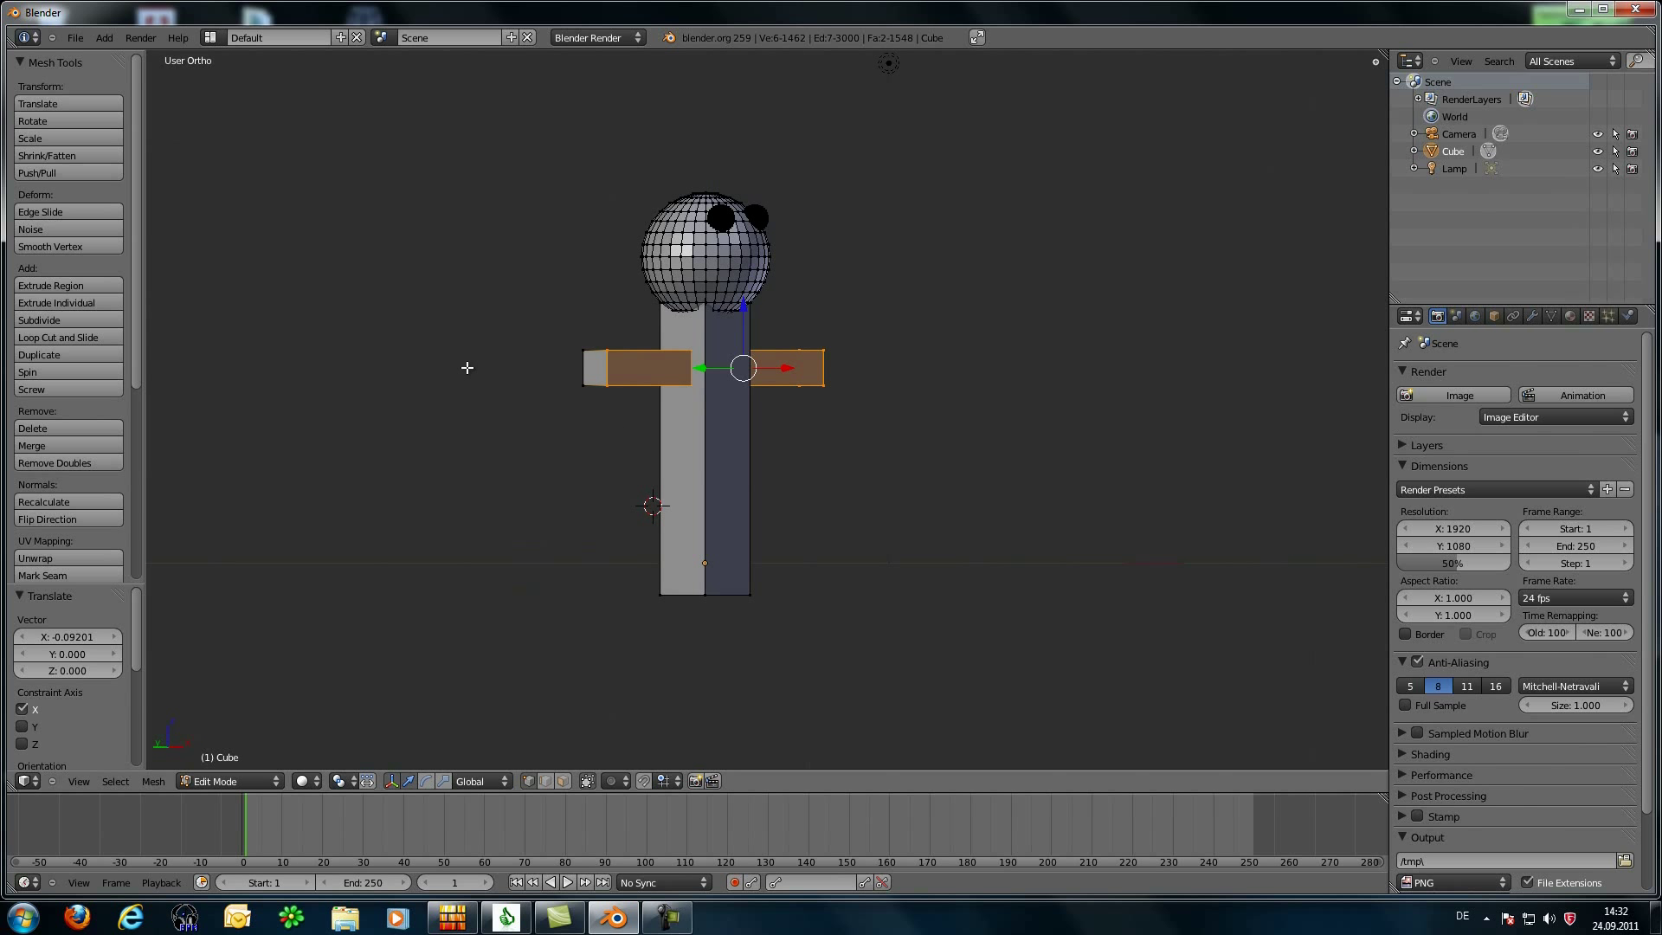
key("b")
left_click_drag(505, 309, 608, 426)
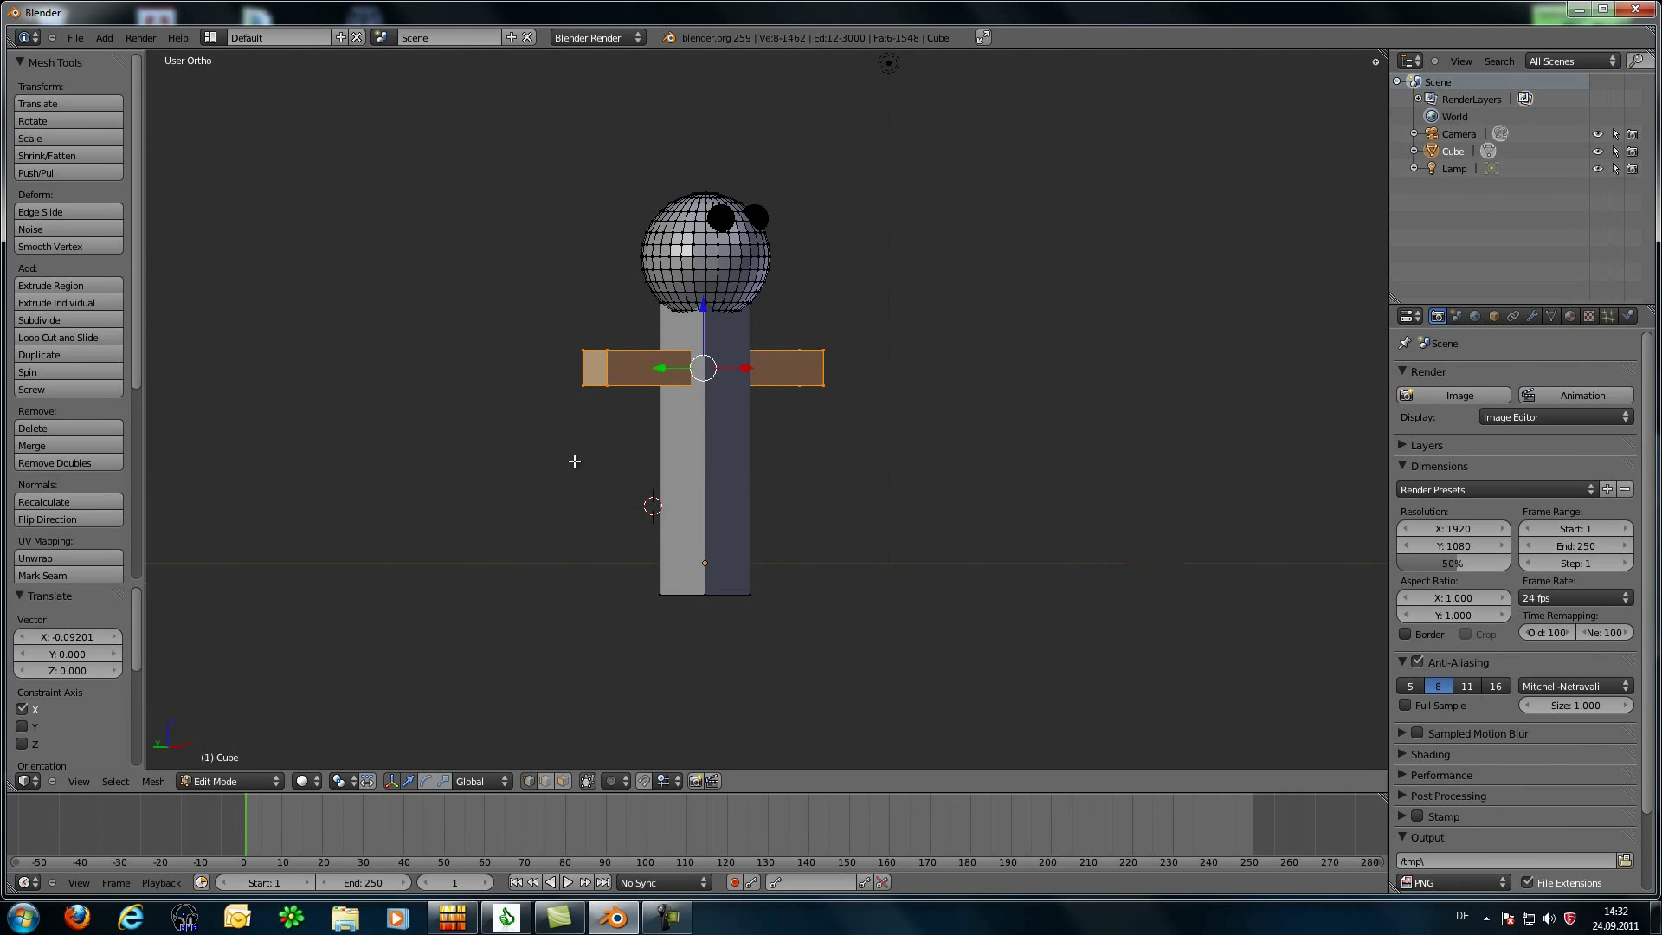
middle_click_drag(566, 450, 573, 426)
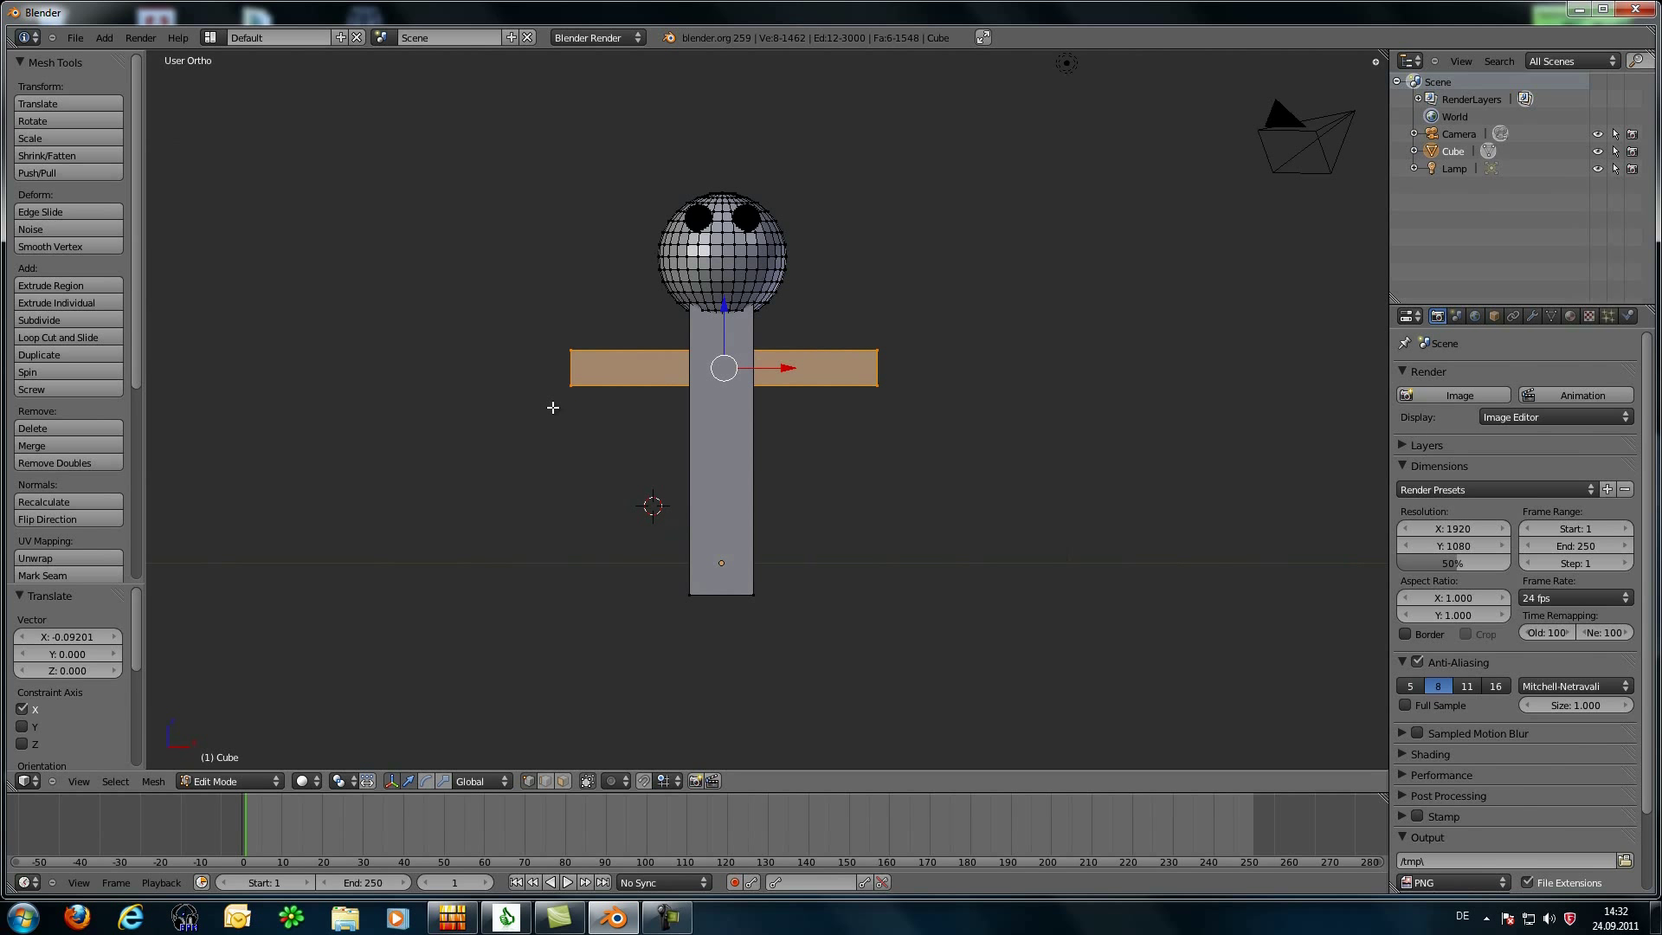
Step: Subdivide the selected crossbar three times
key("w")
left_click(526, 408)
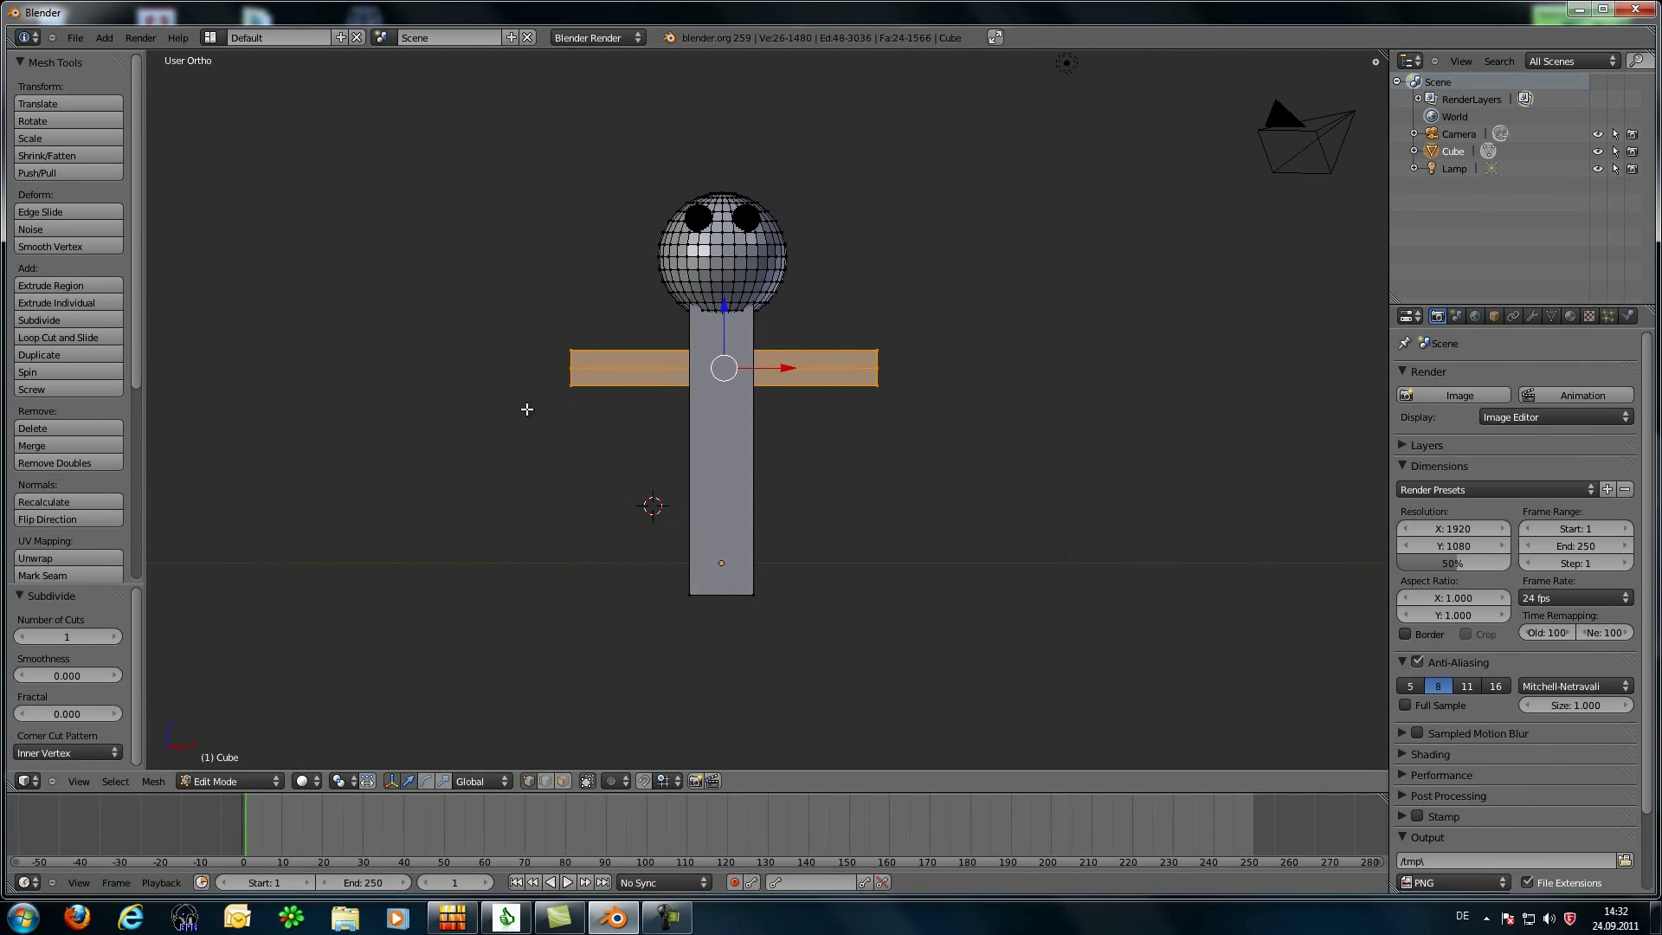
key("w")
left_click(526, 409)
key("w")
left_click(526, 409)
key("w")
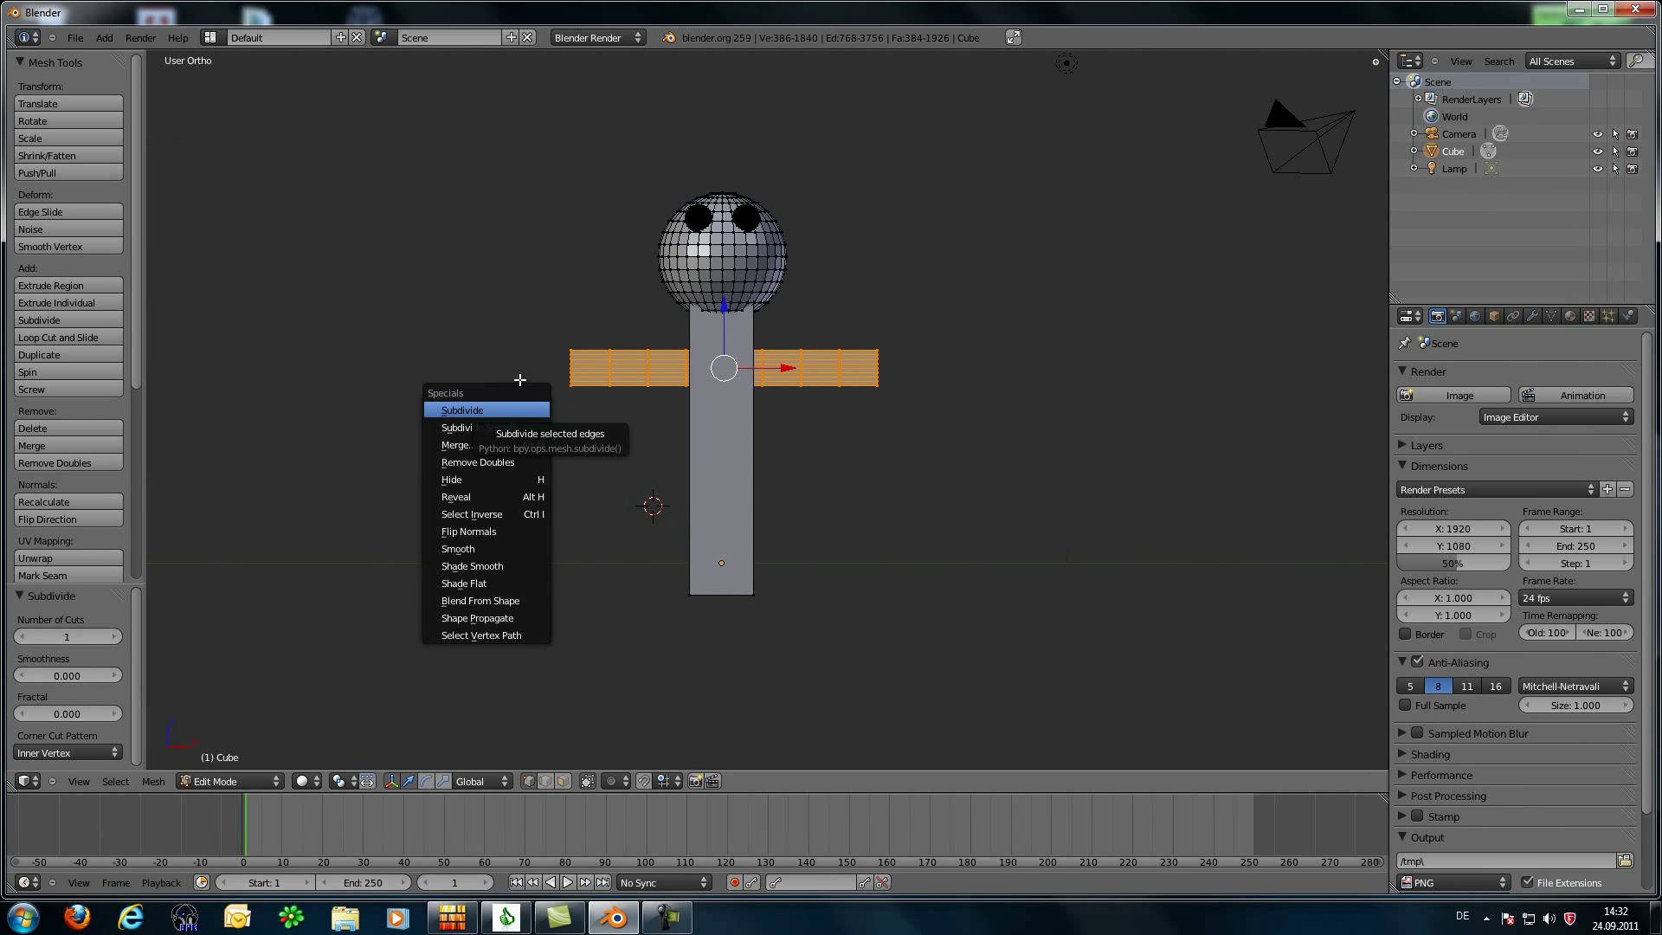
Step: Deselect all and box-select the faces at the crossbar's left end from above
key("a")
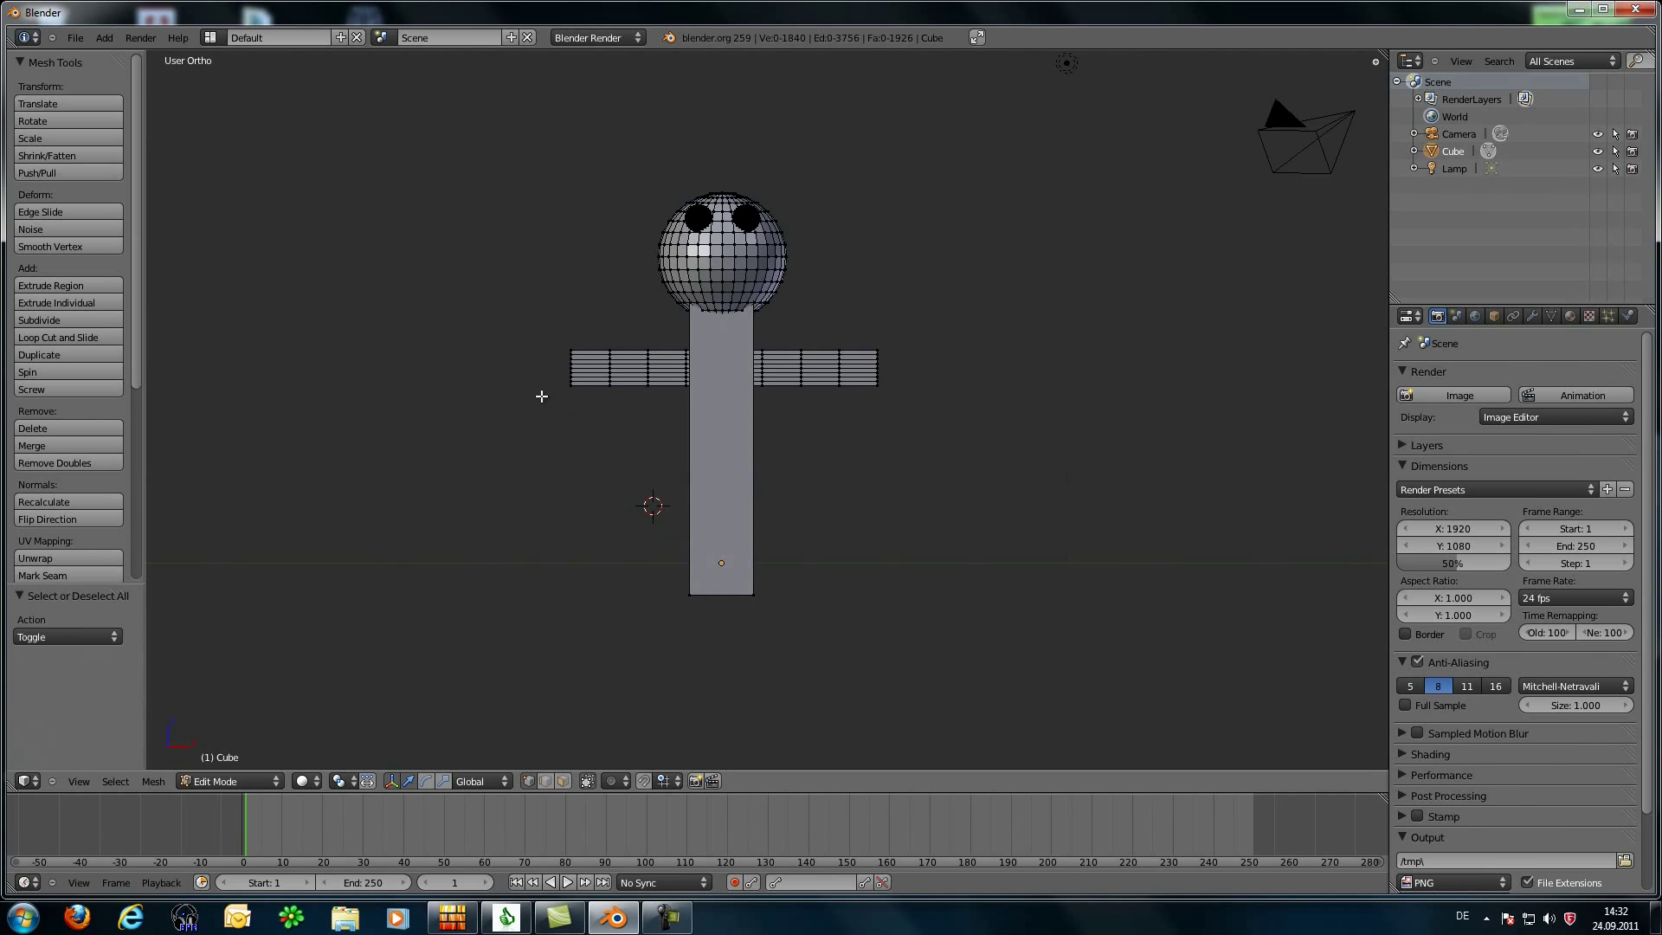
key("b")
key("Escape")
key("c")
left_click(592, 387)
middle_click_drag(600, 453, 545, 491)
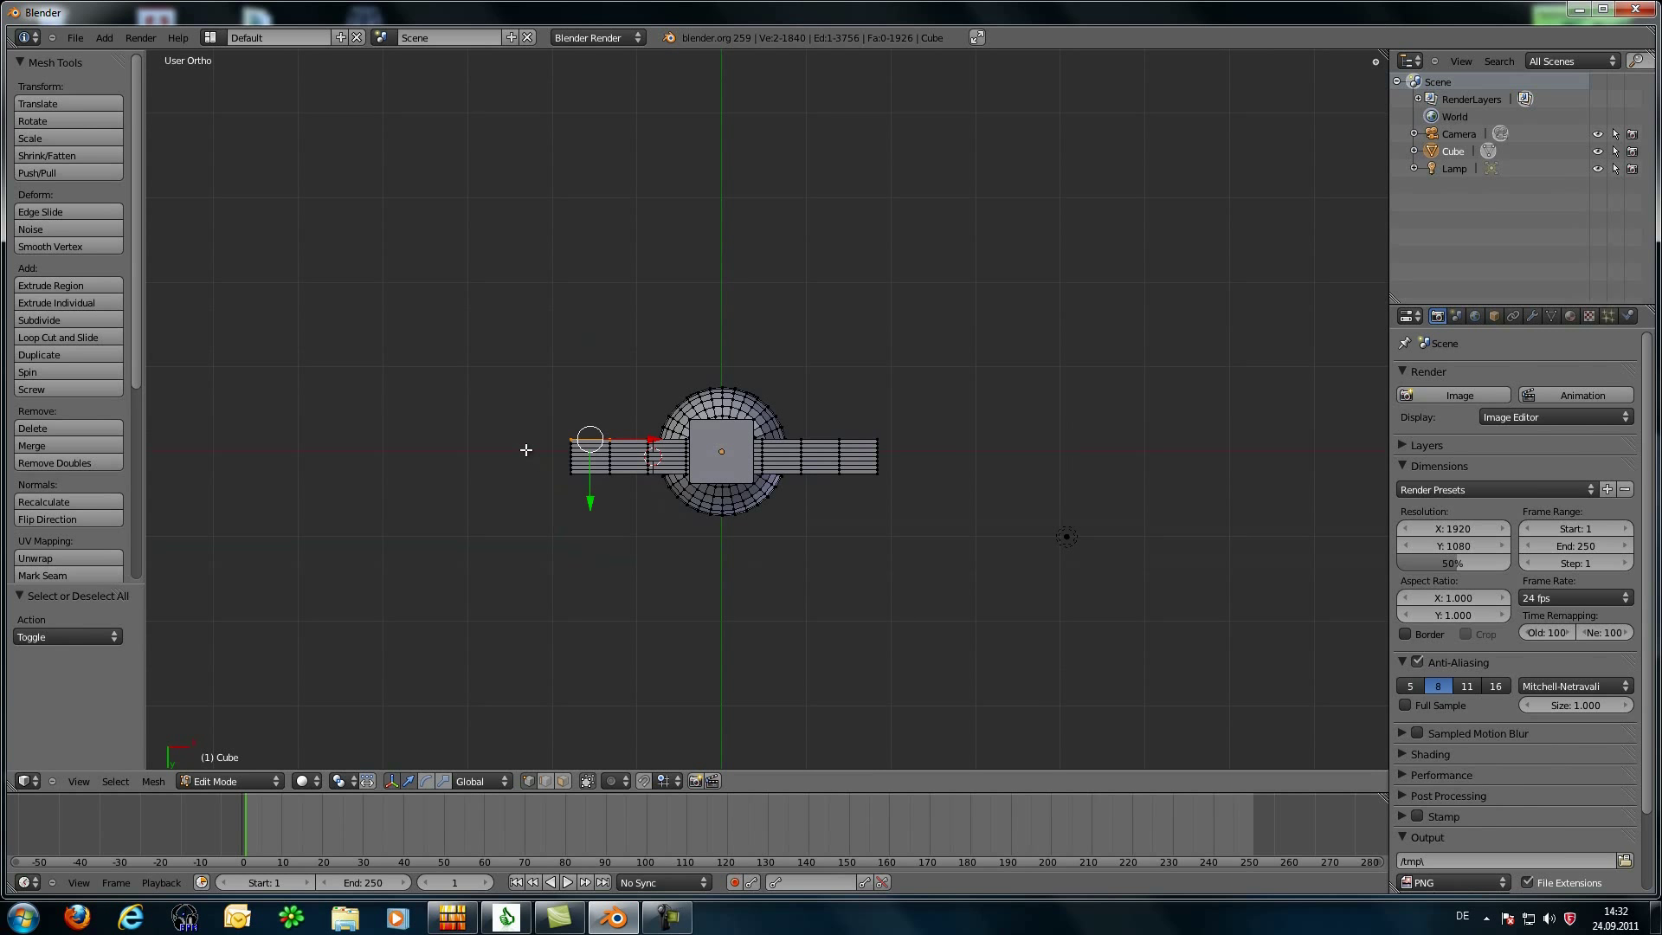
key("b")
left_click_drag(532, 394, 609, 517)
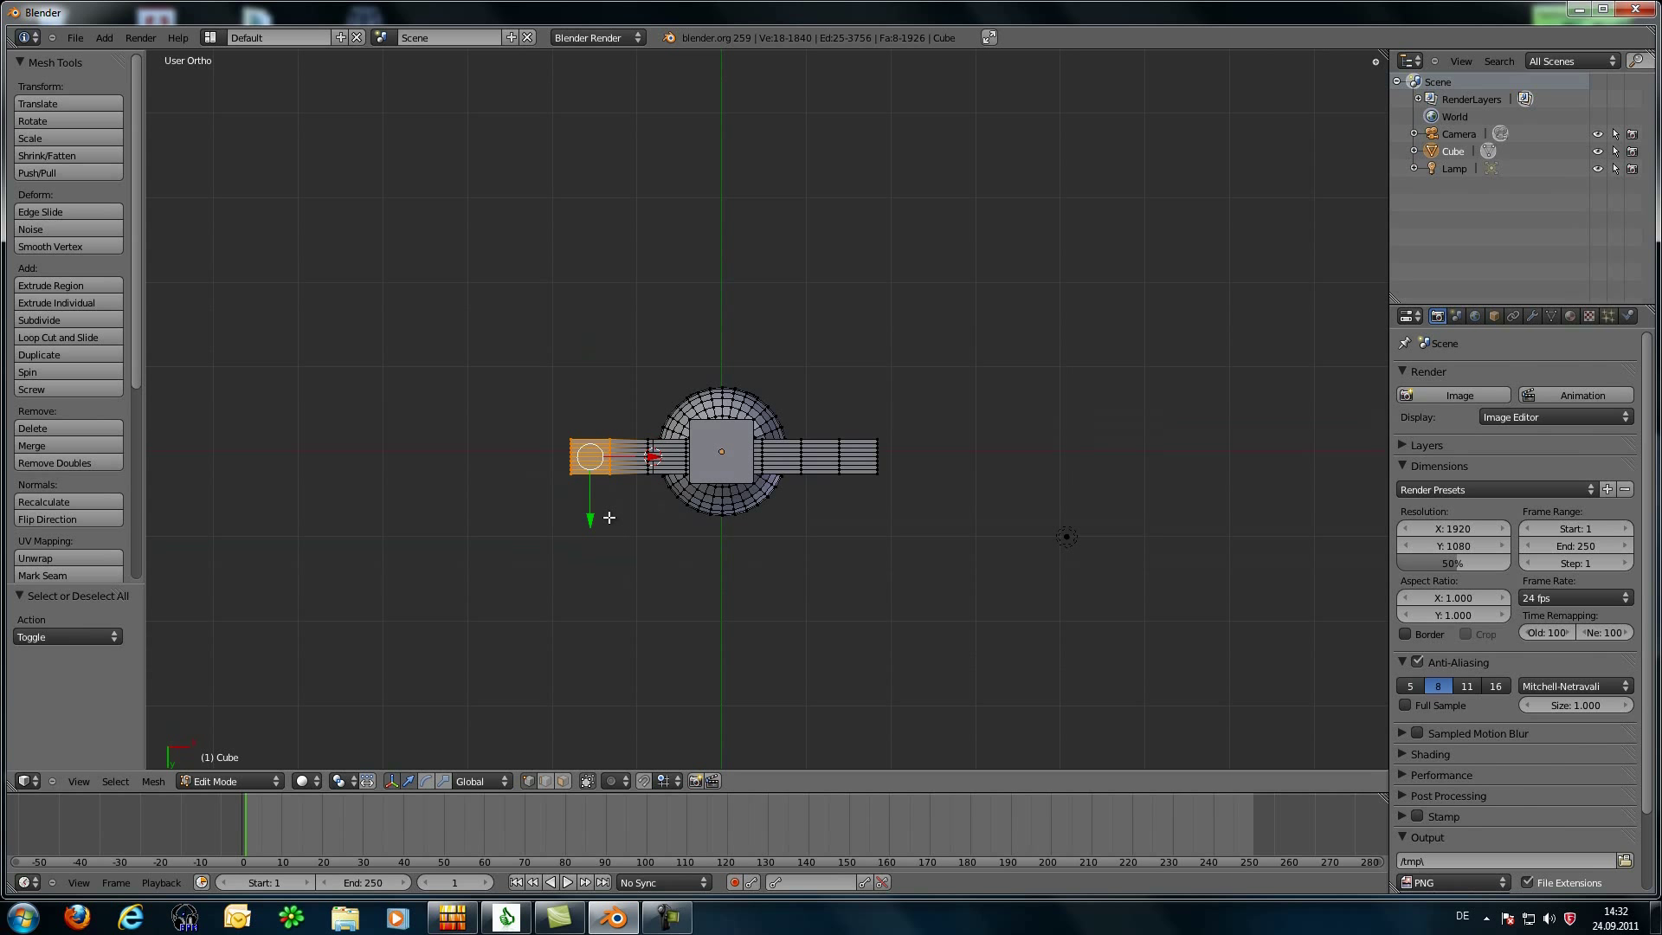
key("KP_1")
key("KP_4")
key("KP_4")
key("KP_4")
key("KP_4")
key("KP_4")
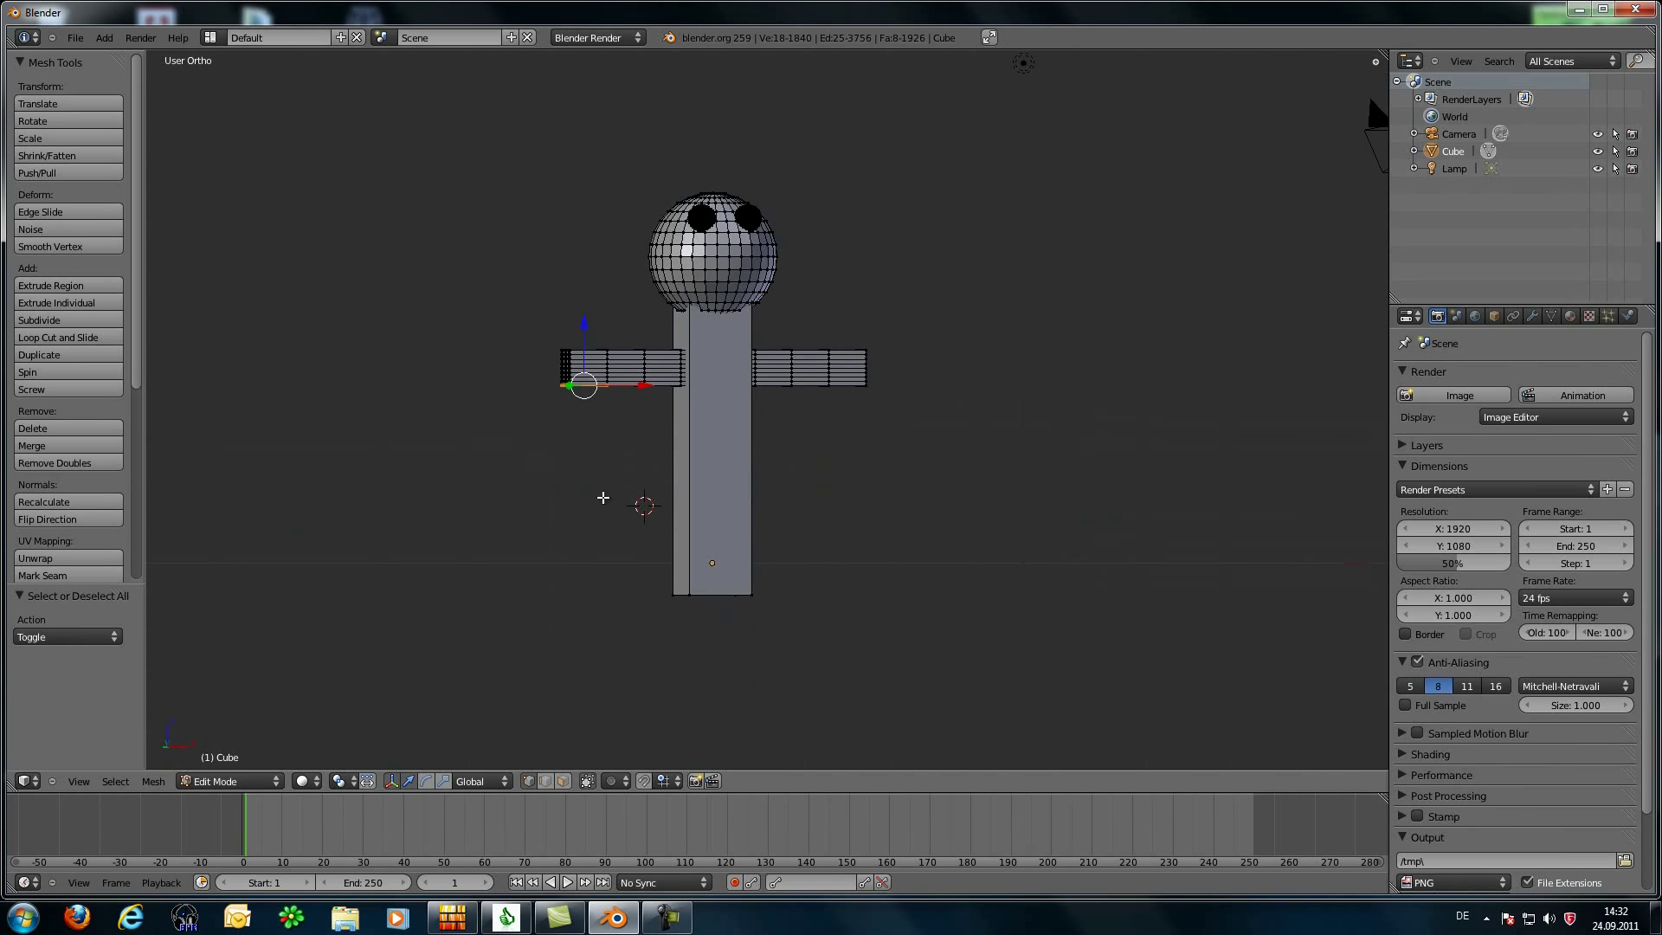
key("KP_4")
key("KP_4")
key("KP_4")
key("KP_4")
key("KP_4")
key("KP_4")
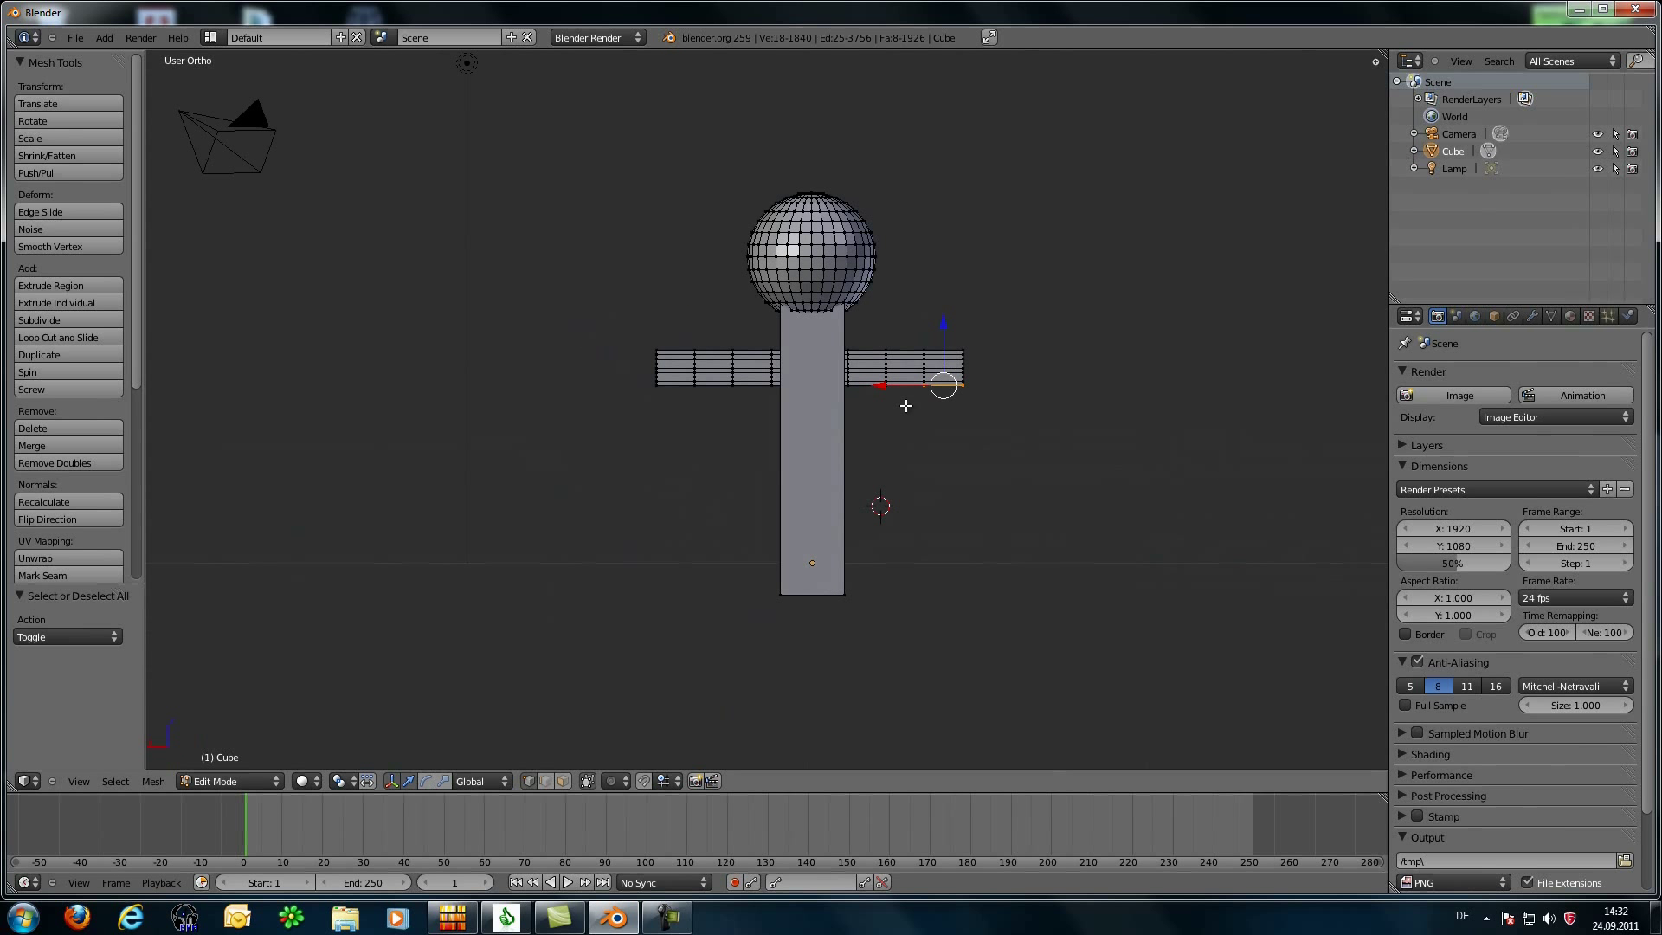
key("KP_4")
key("KP_4")
key("KP_4")
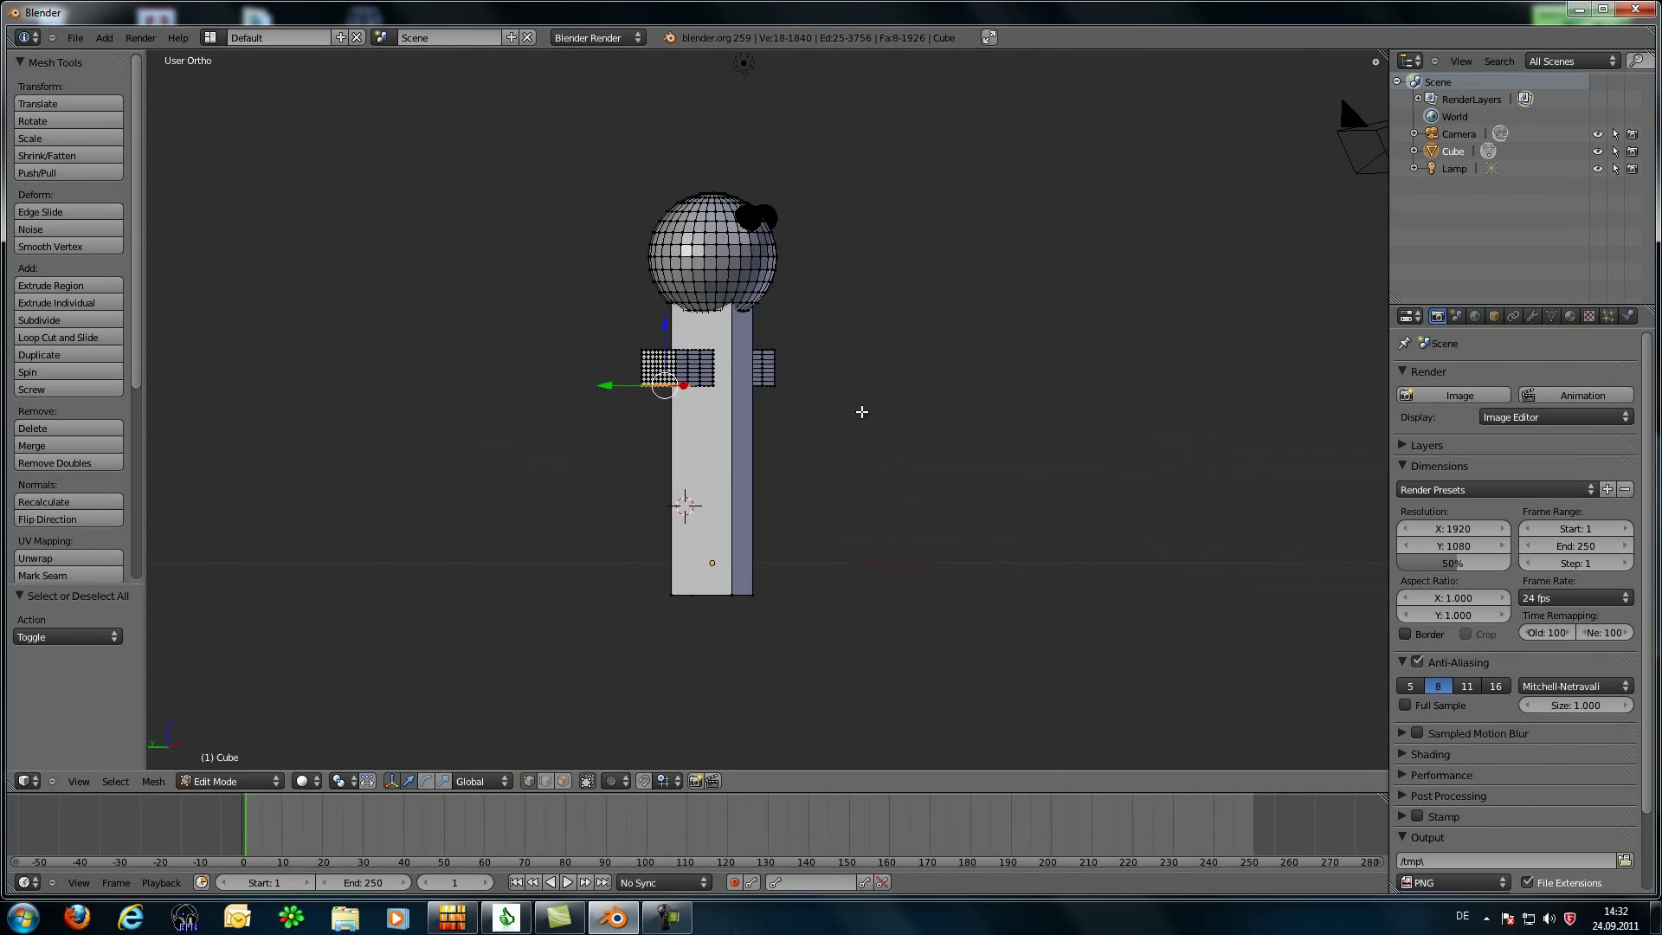
Step: Extrude the crossbar's left end 1.135 units downward as a forearm, redoing the first attempt
key("KP_1")
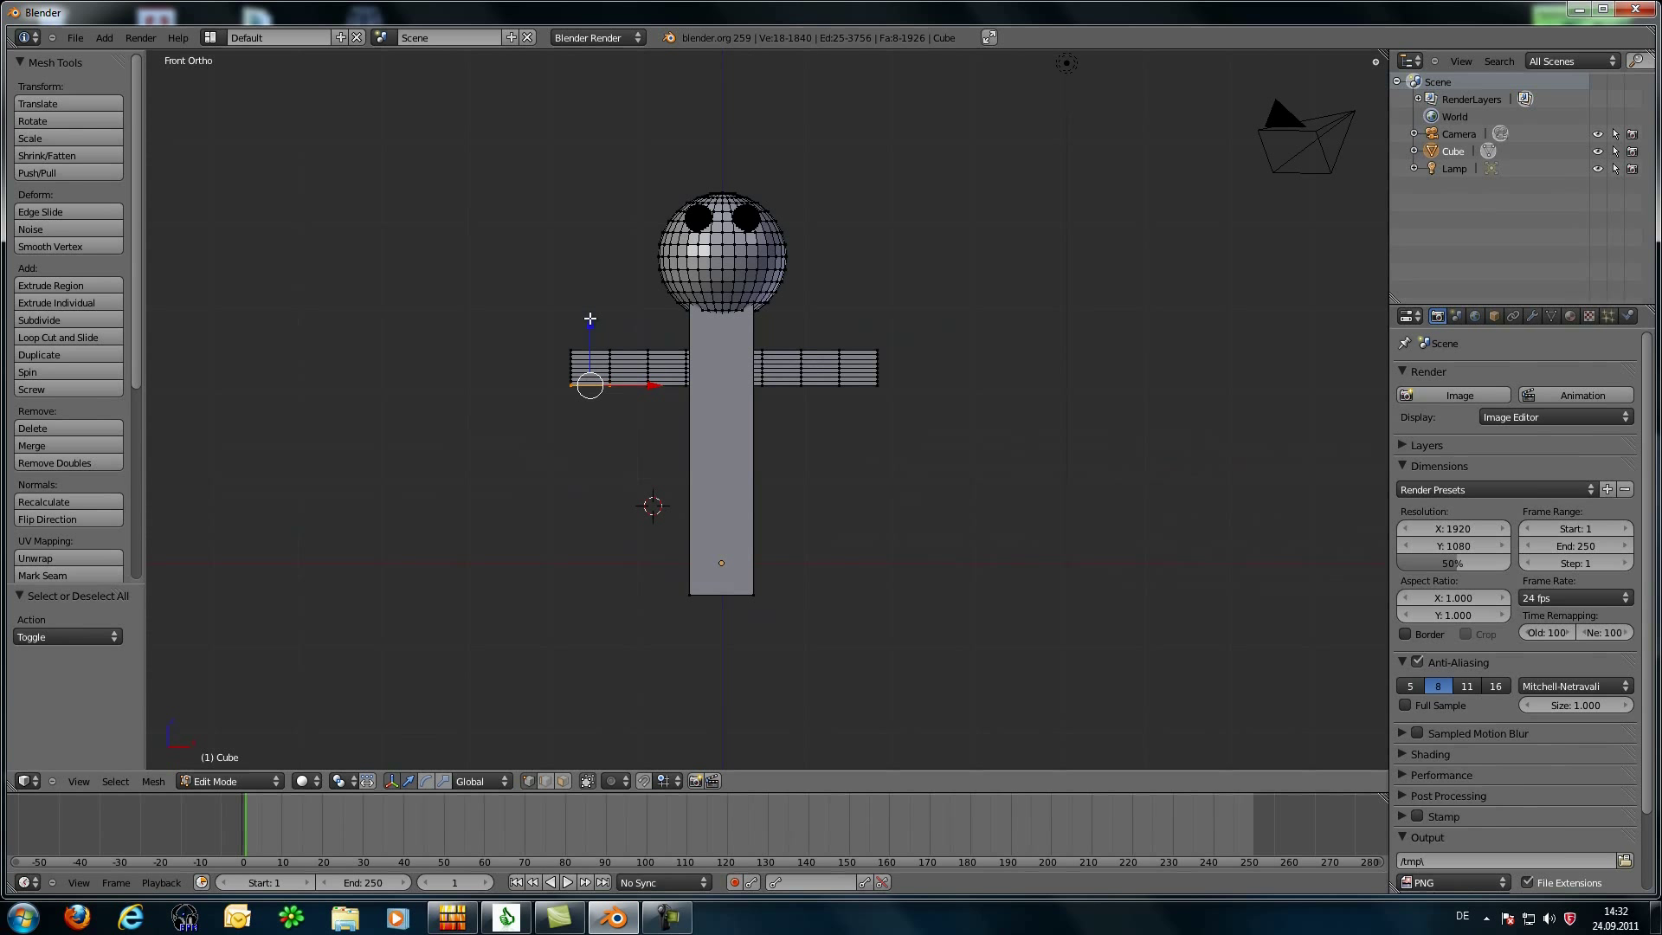
key("e")
left_click(599, 365)
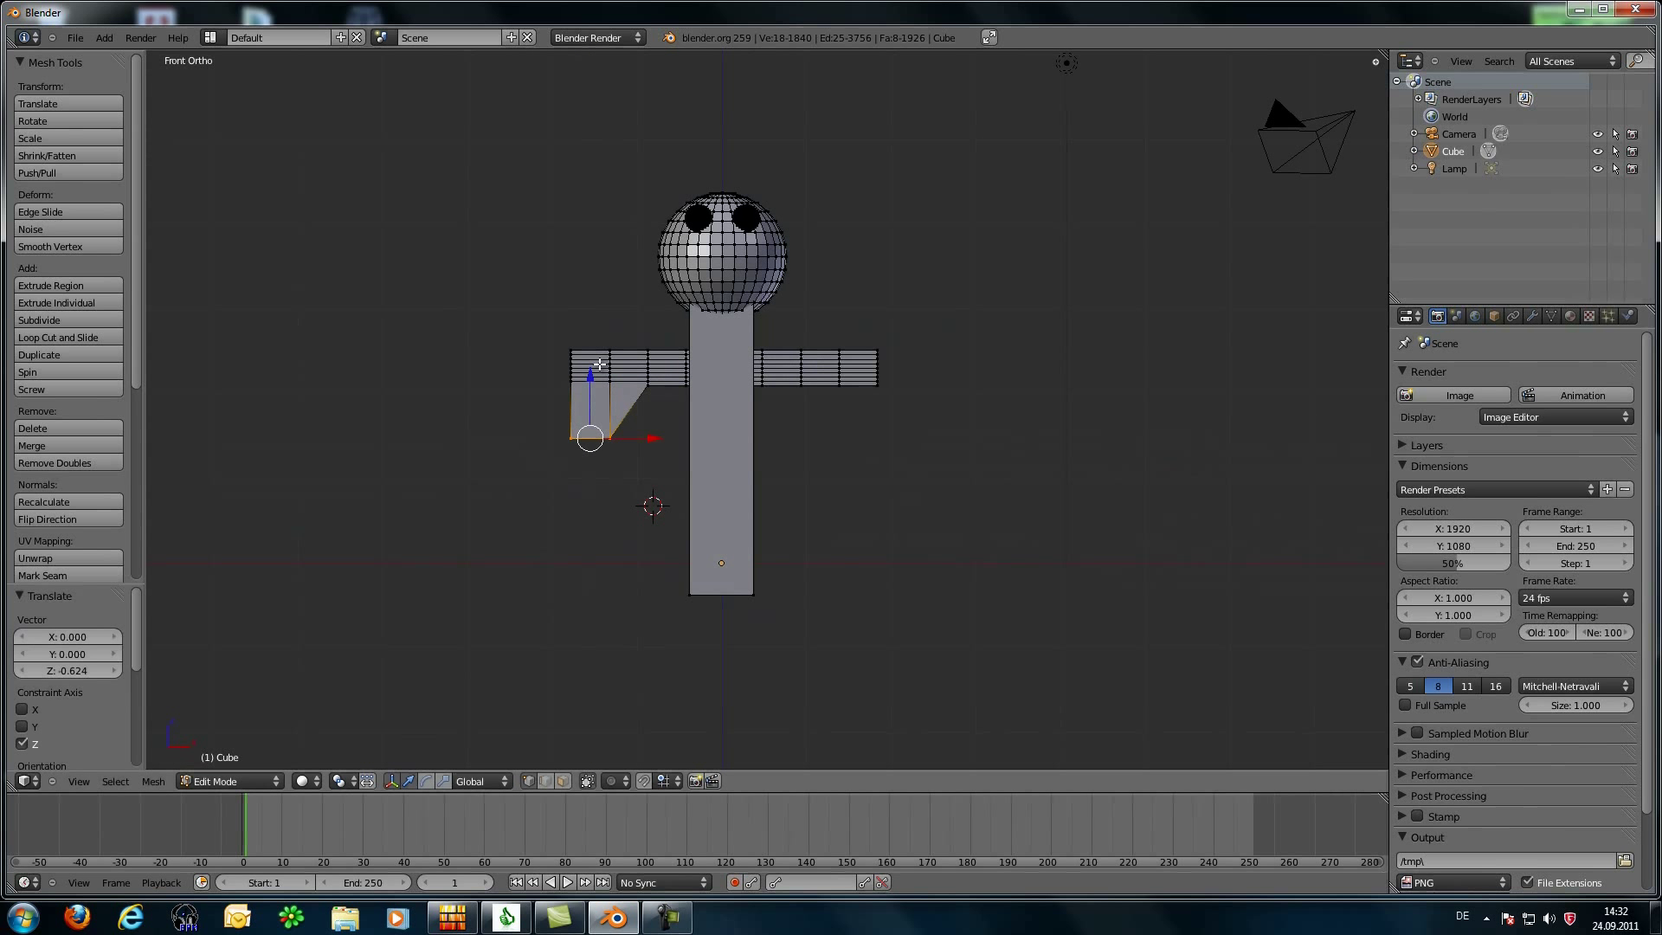
key("ctrl+z")
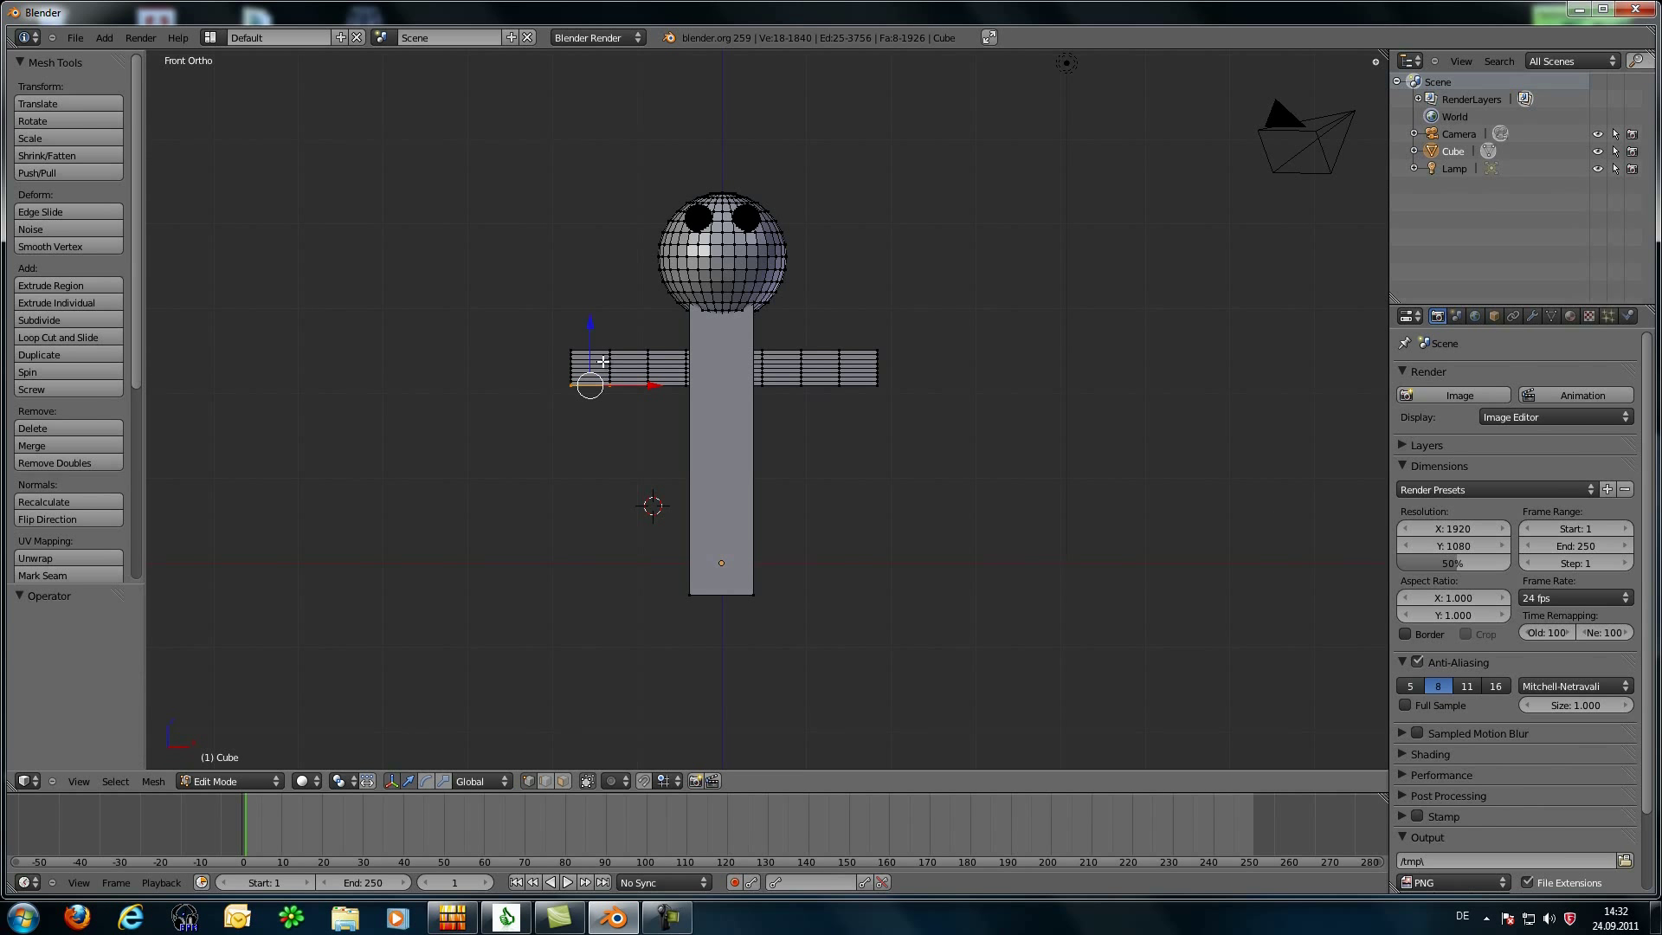
key("e")
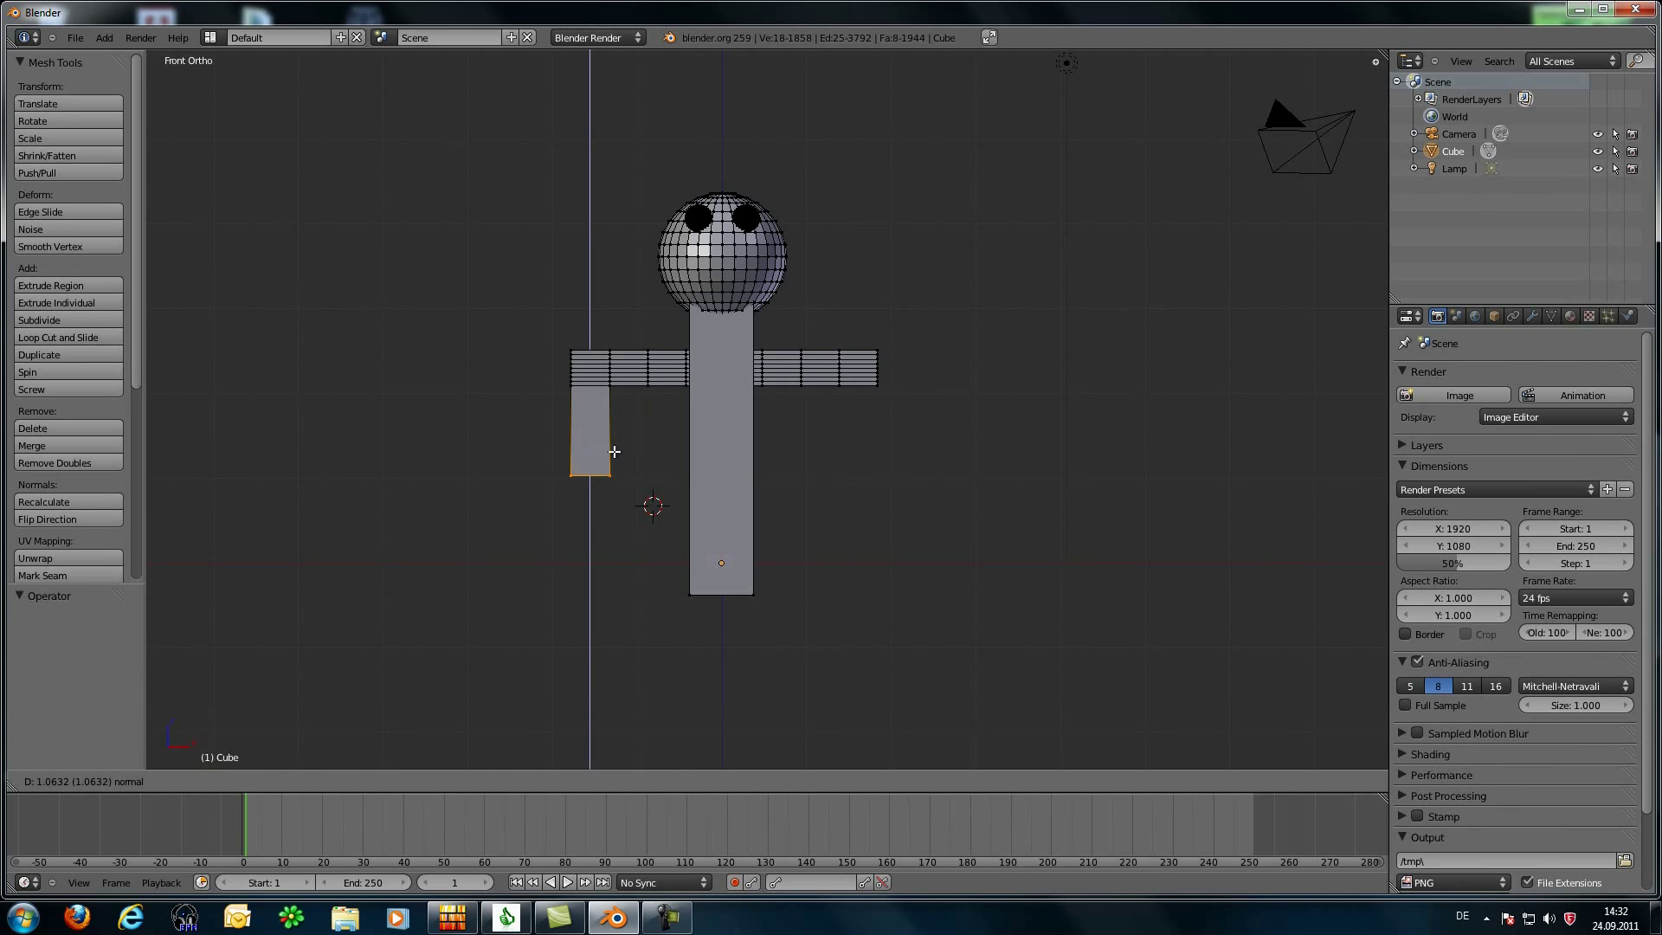
left_click(611, 456)
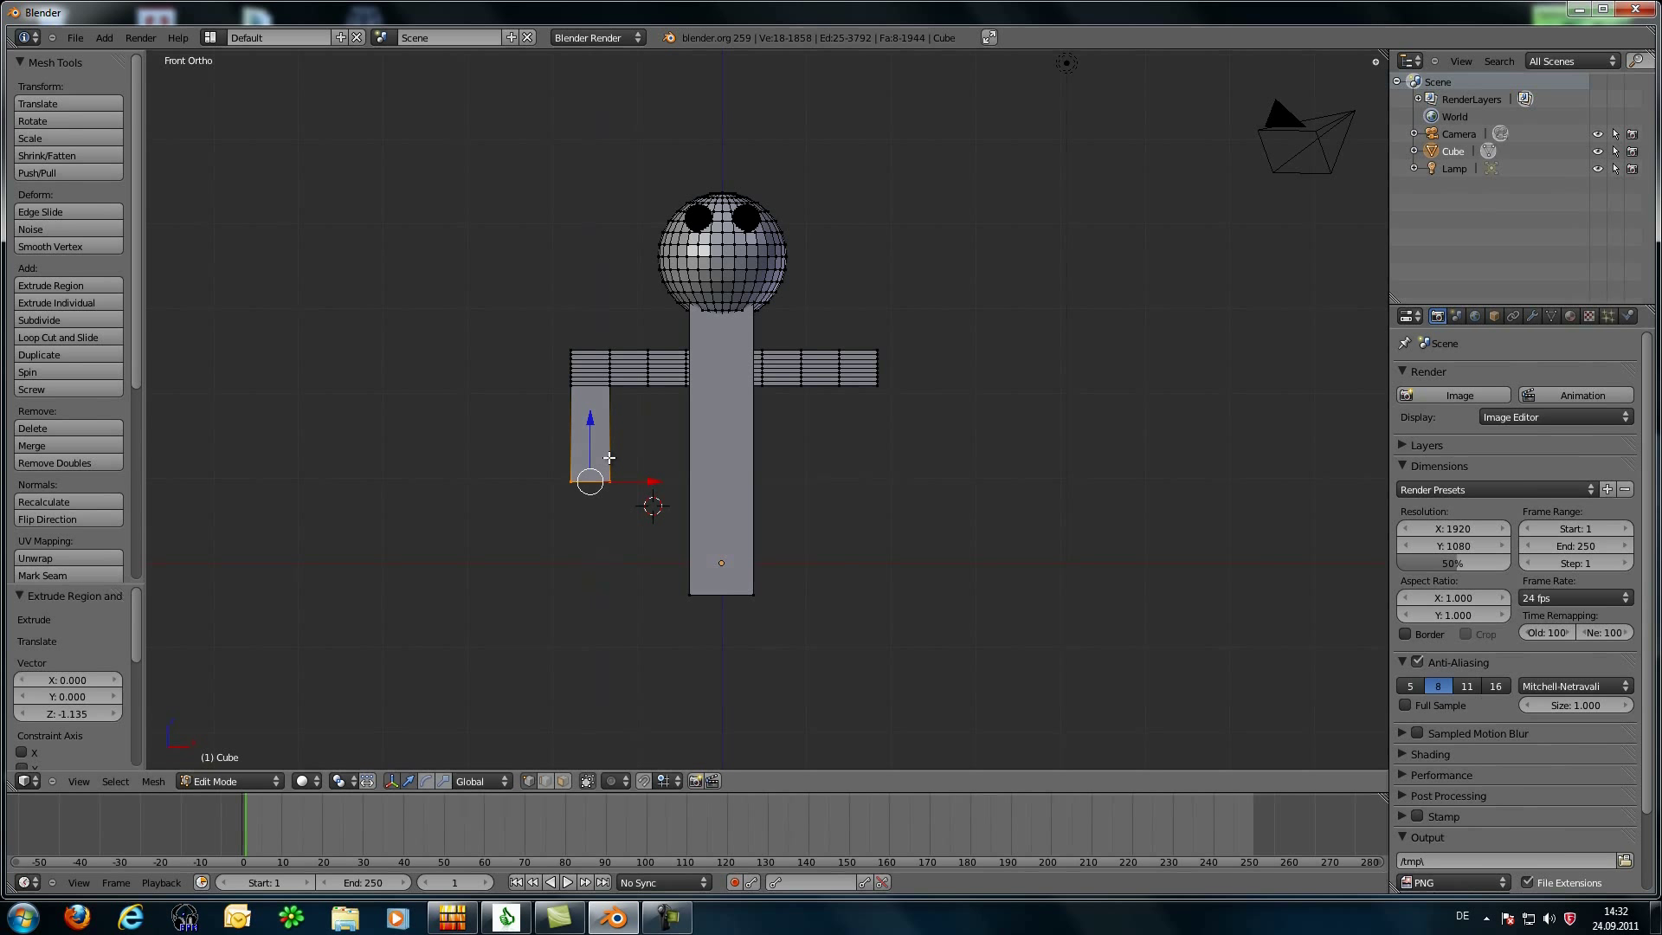
Step: Clear the selection and switch to top view
key("a")
key("b")
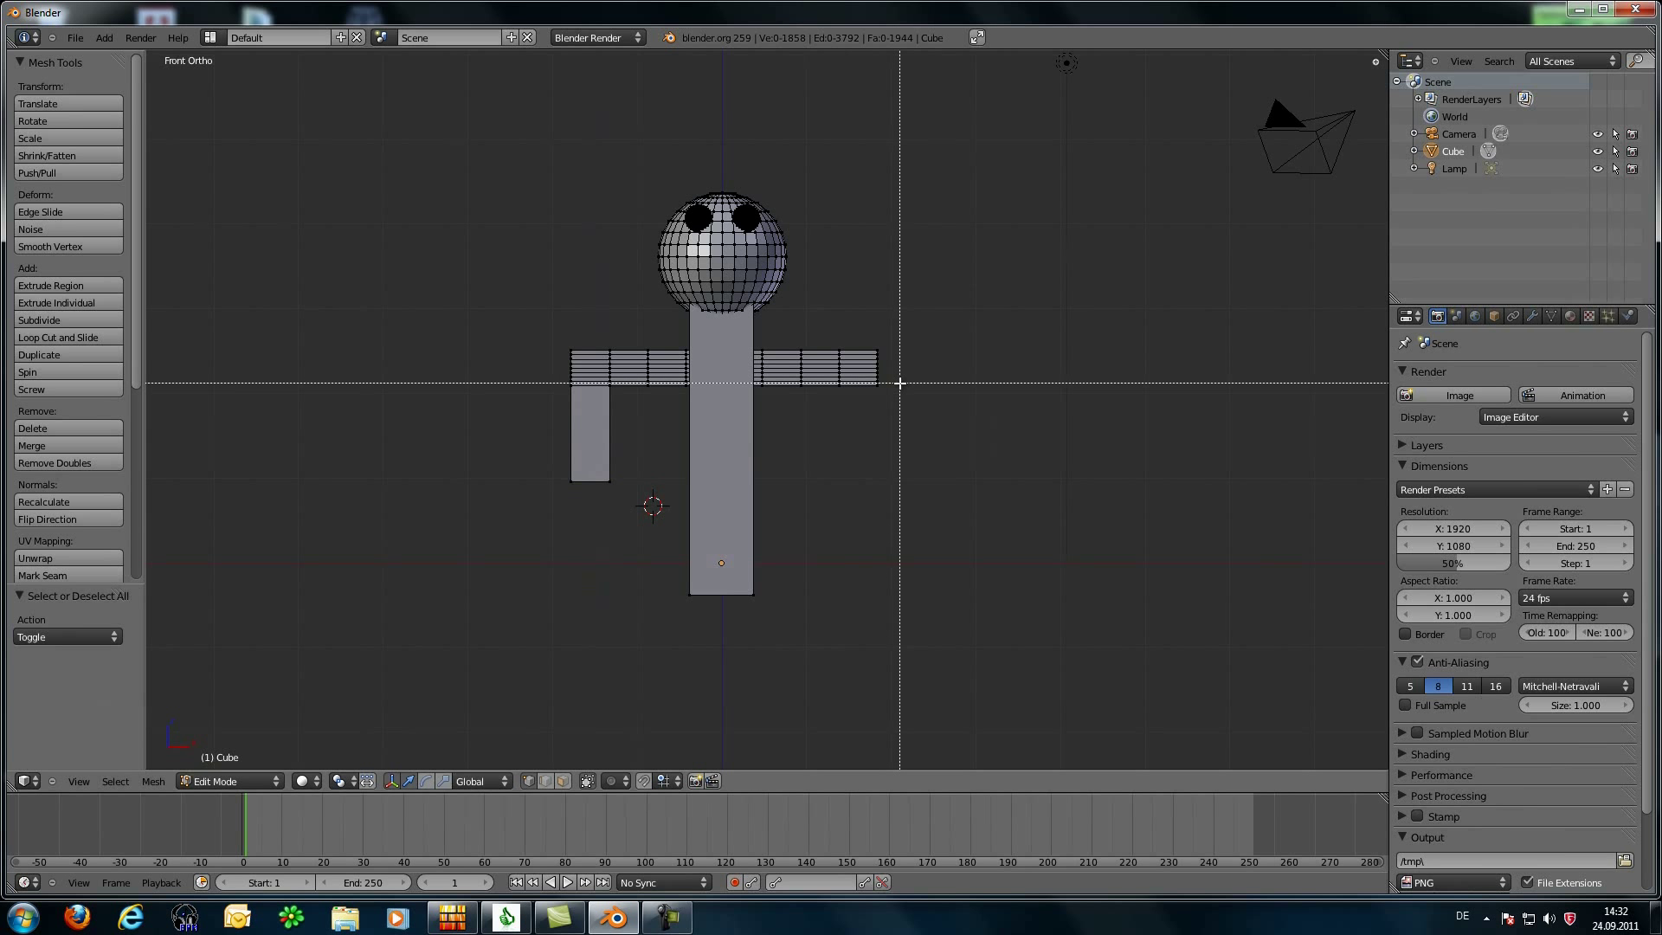
key("Escape")
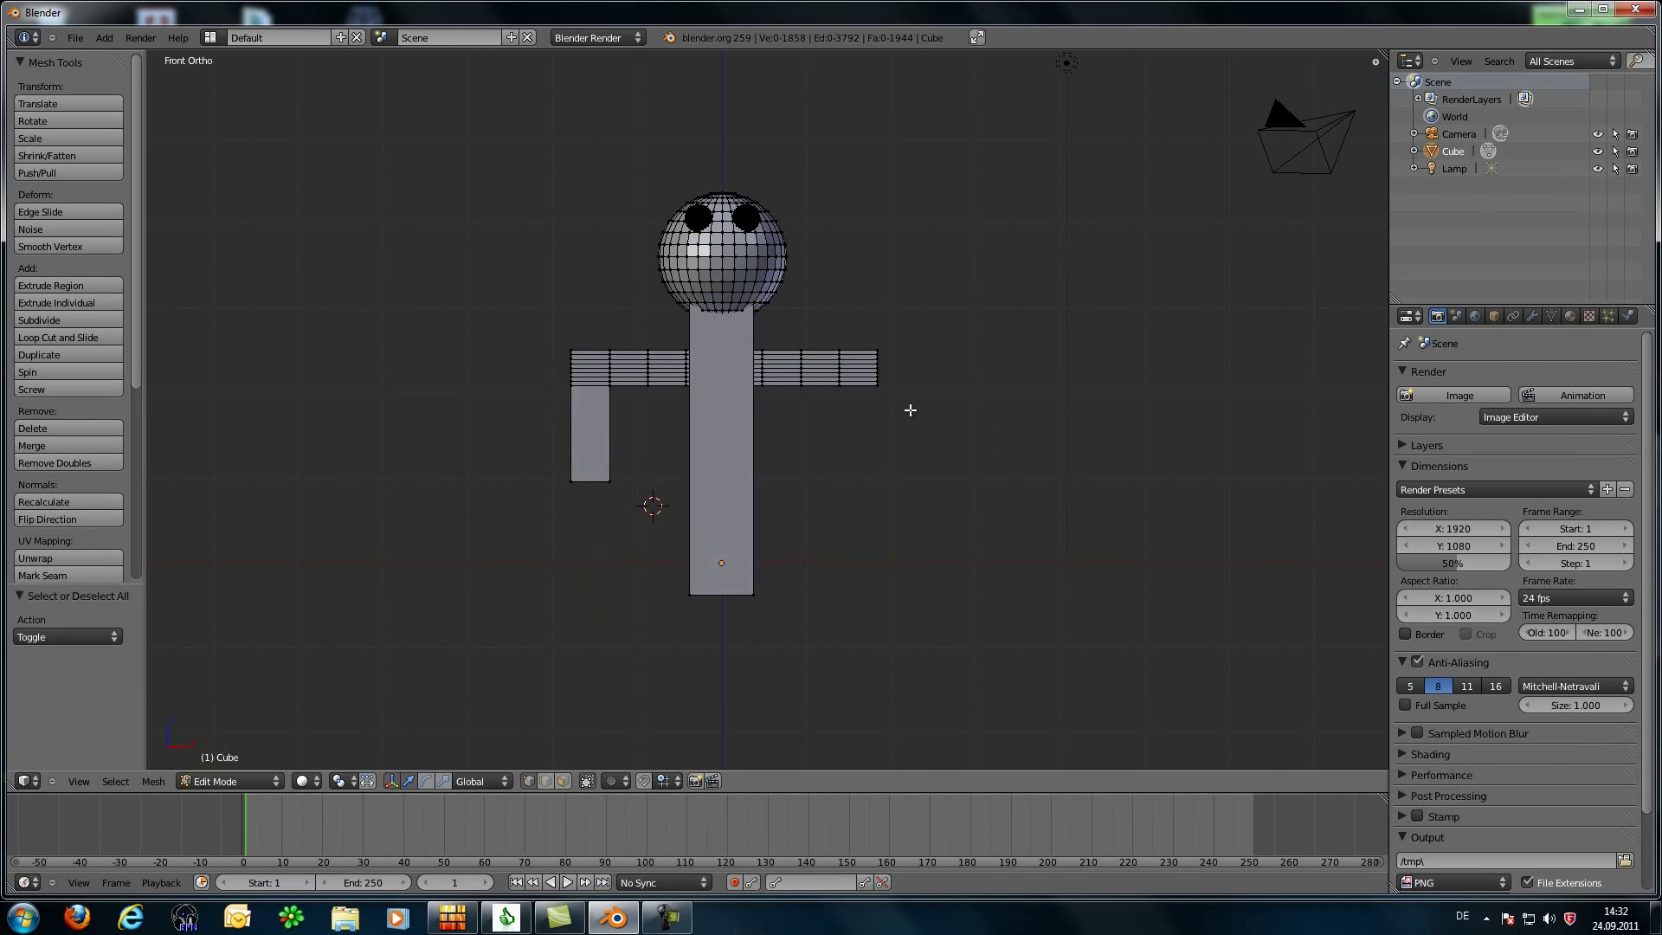
key("KP_8")
key("KP_8")
key("KP_8")
key("KP_8")
key("KP_8")
key("KP_8")
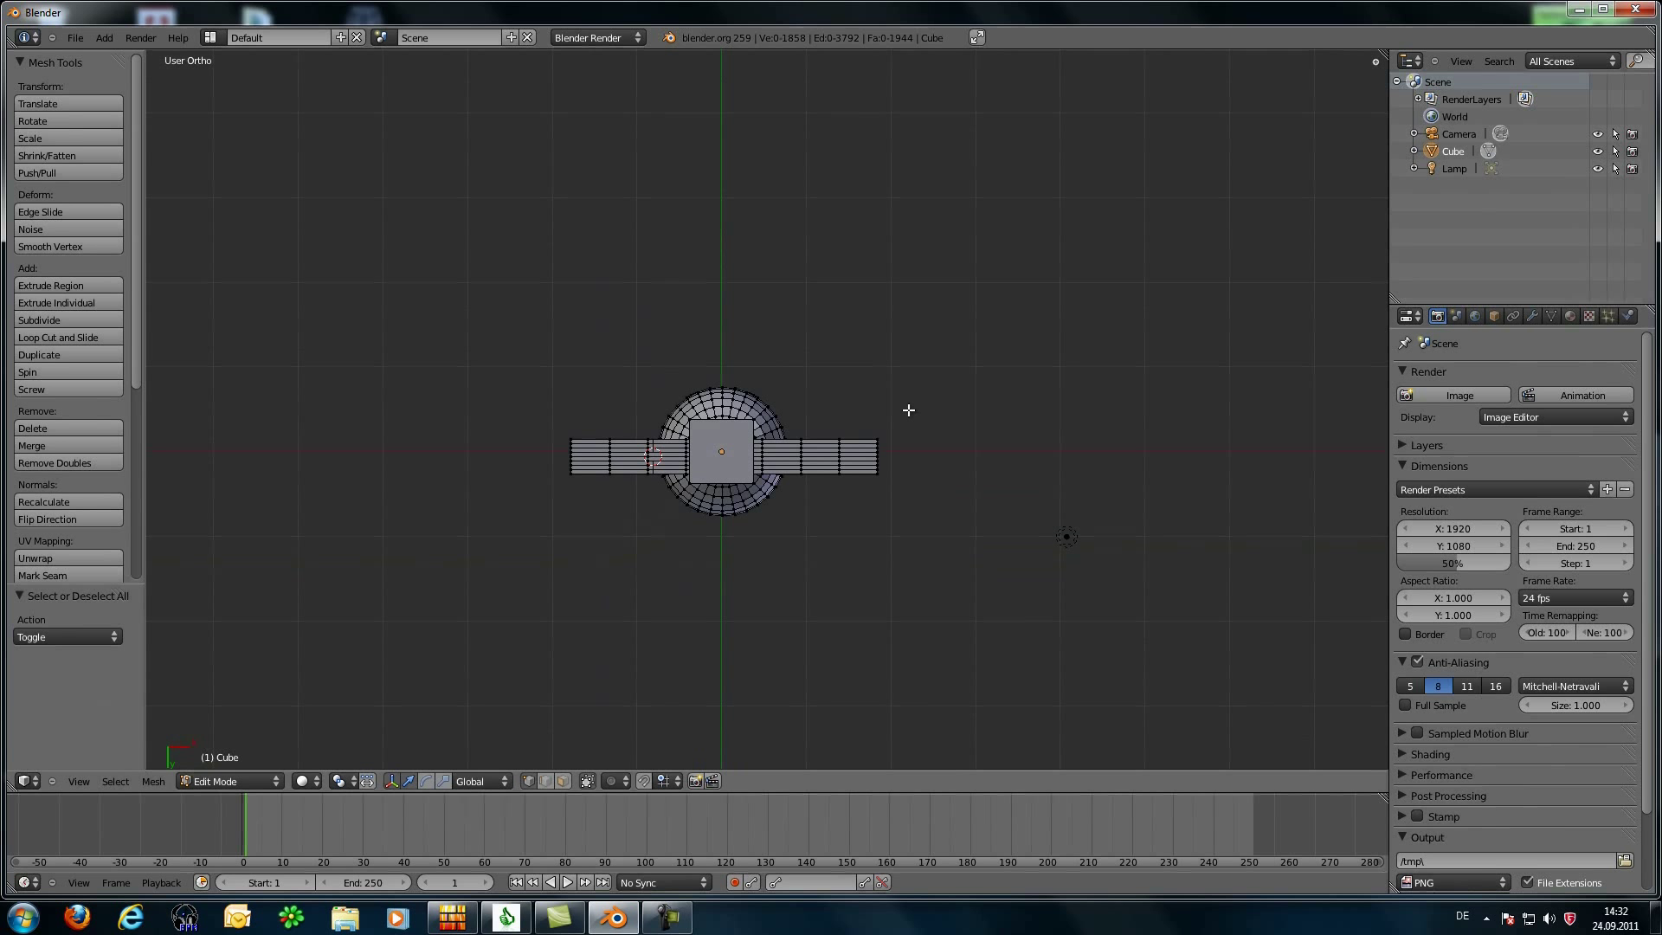
Step: Box-select the crossbar's right end and extrude it 1.145 units downward in front view
key("b")
left_click_drag(908, 390, 835, 520)
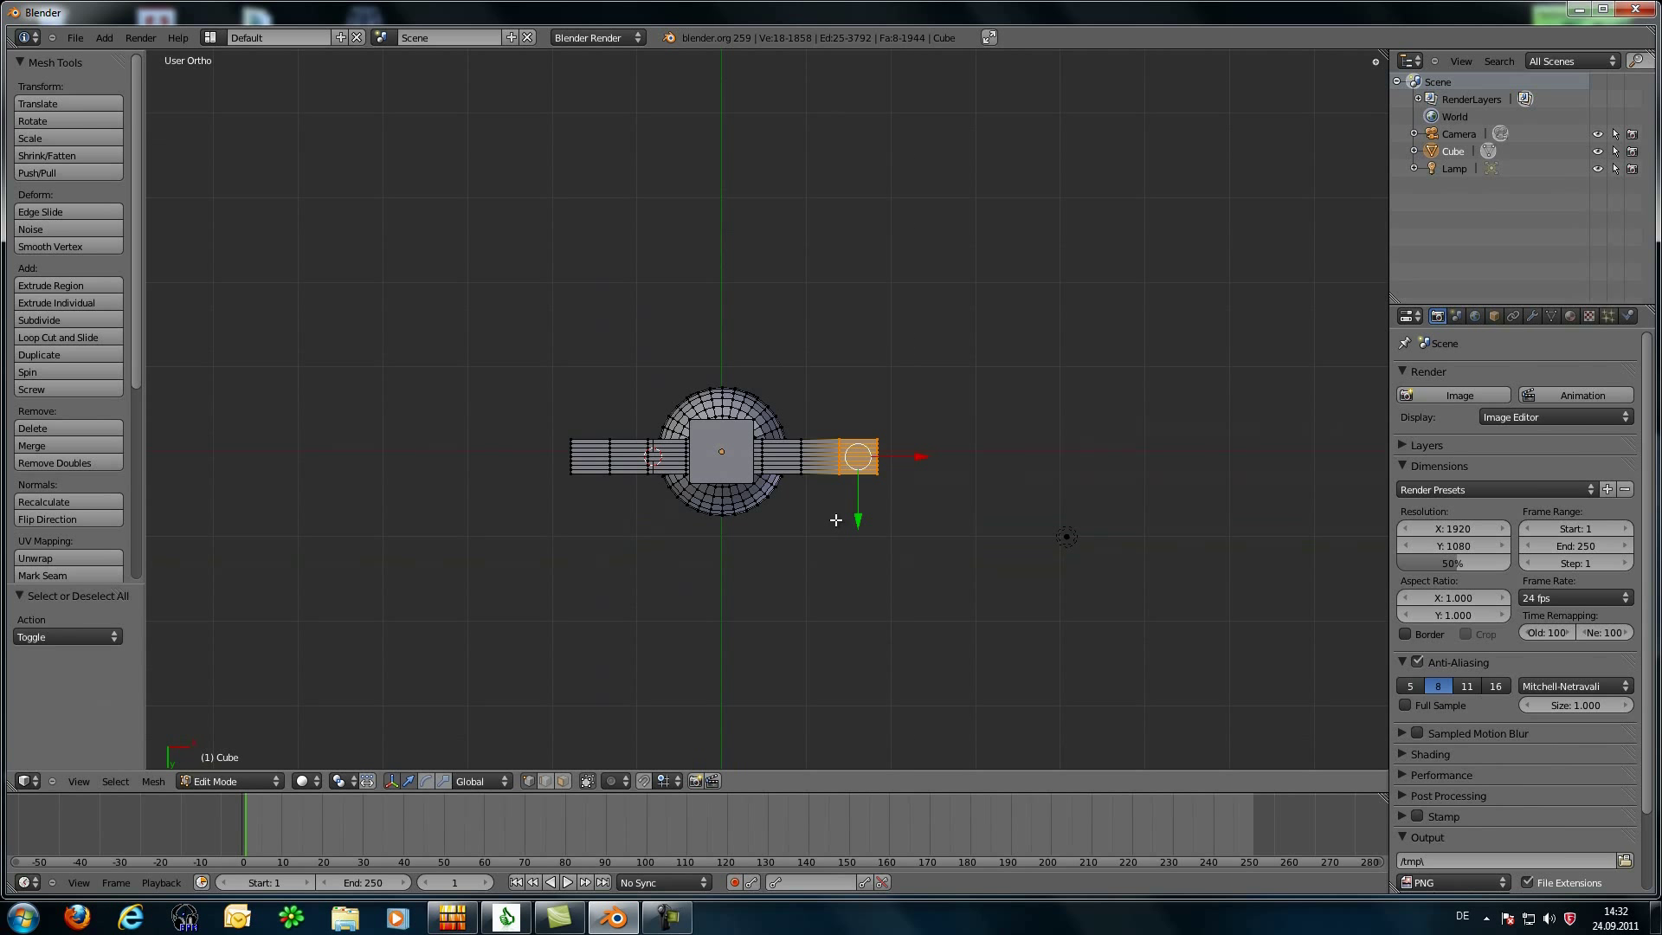
key("KP_1")
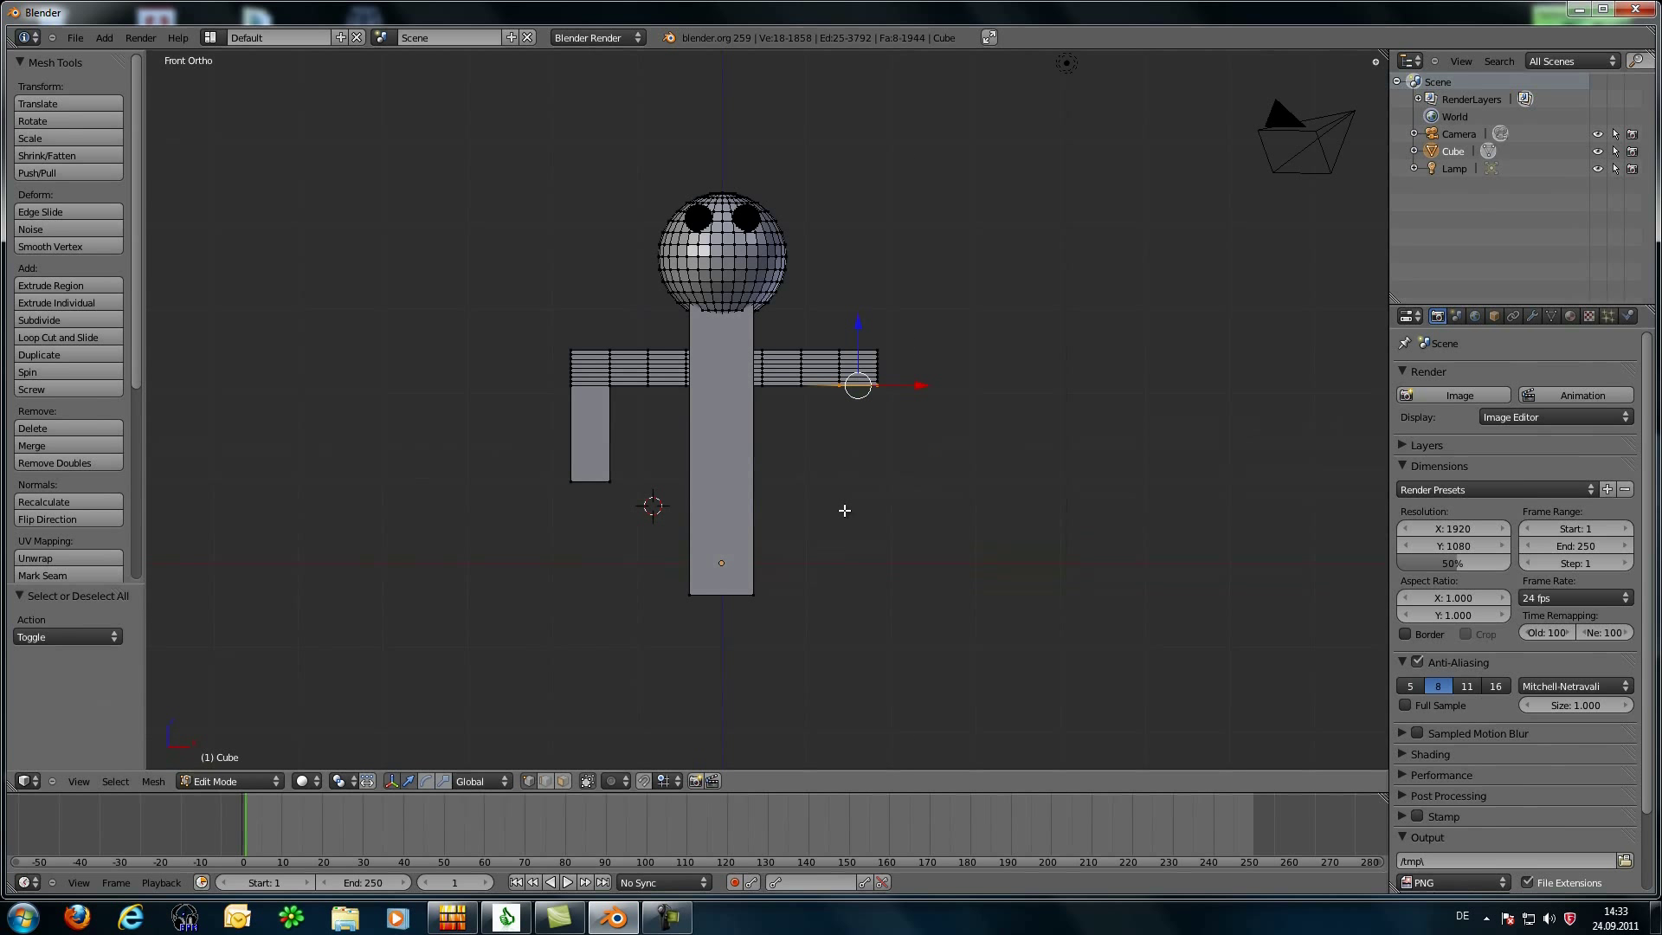
key("e")
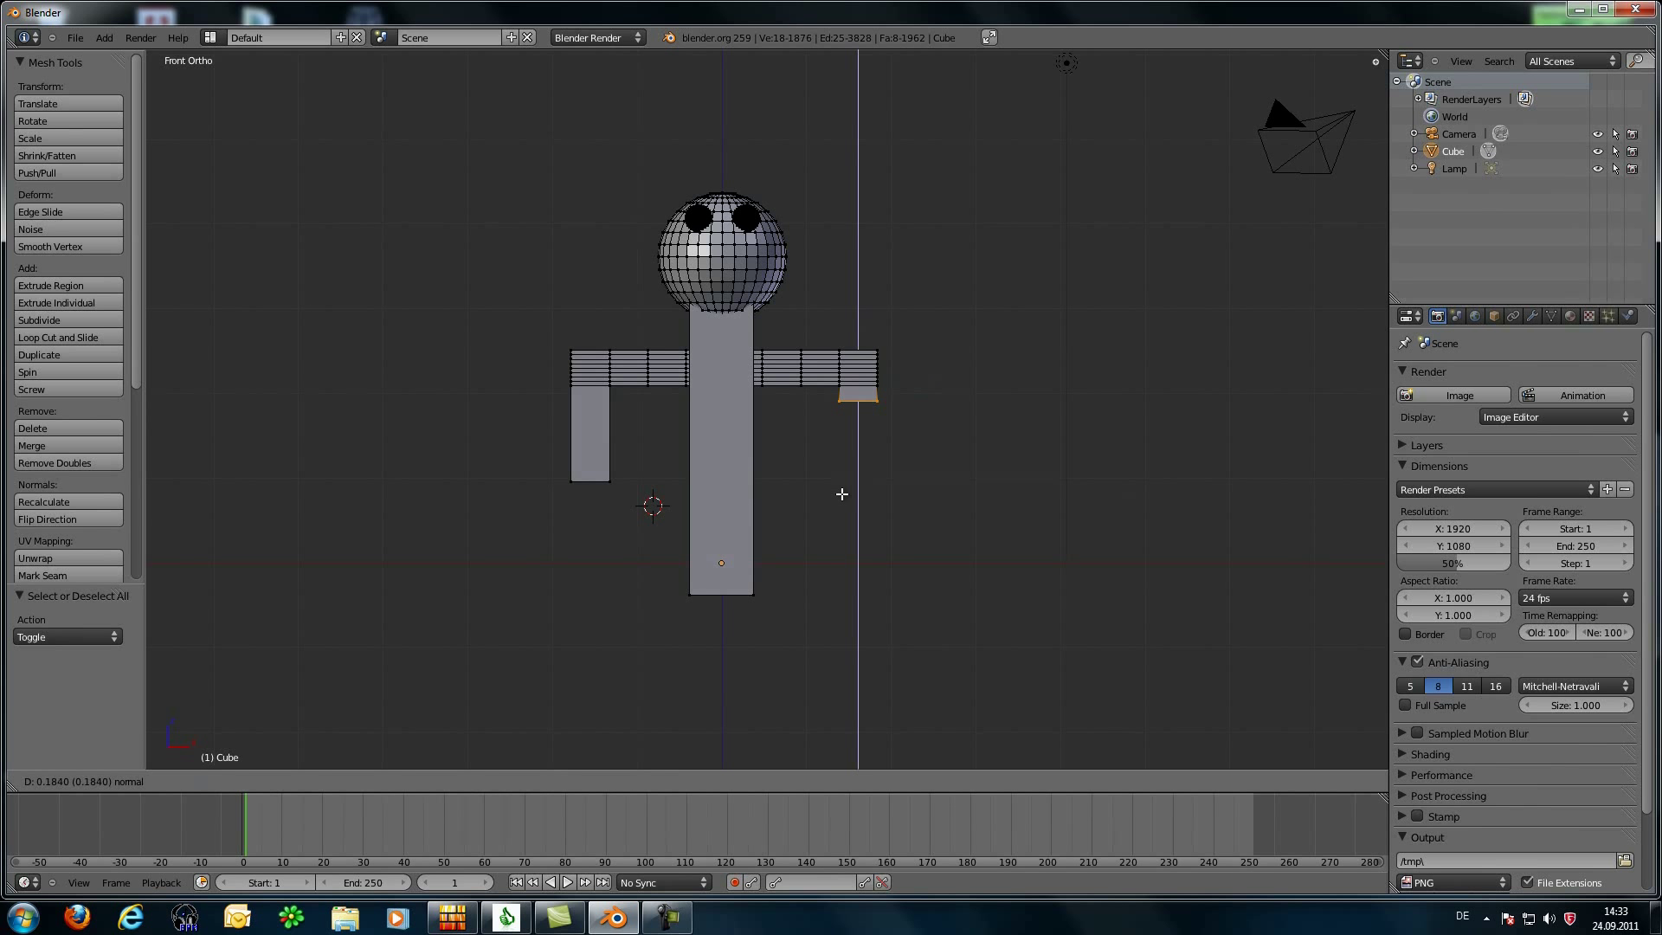
left_click(837, 561)
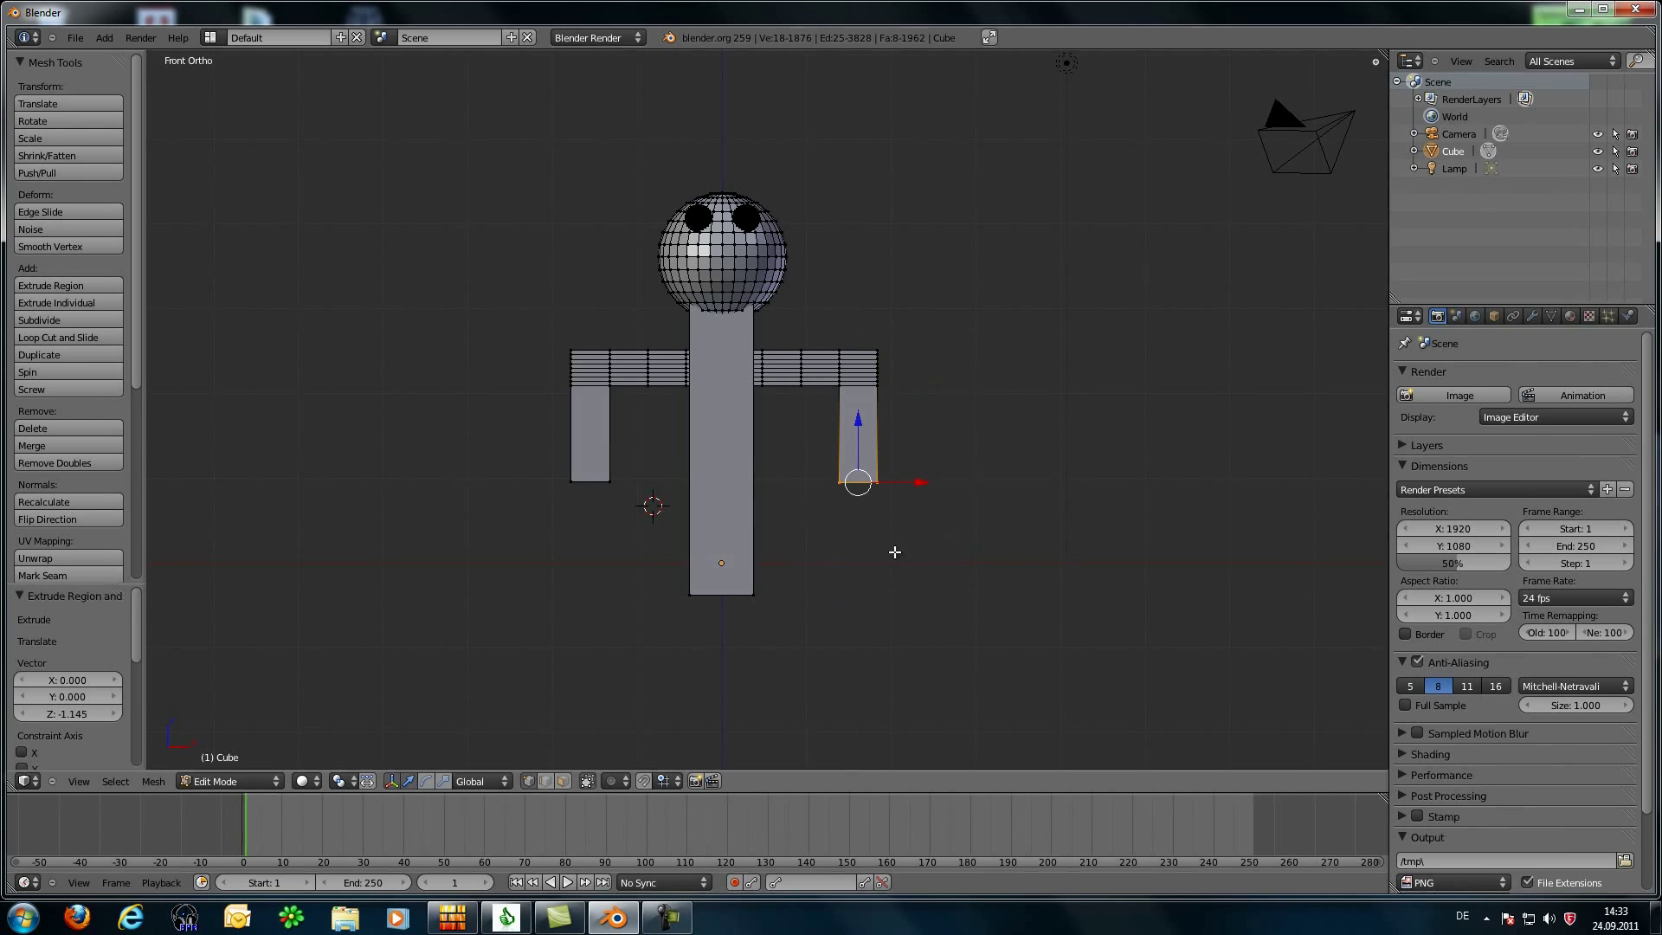
middle_click_drag(896, 544, 989, 439)
middle_click_drag(845, 537, 689, 637)
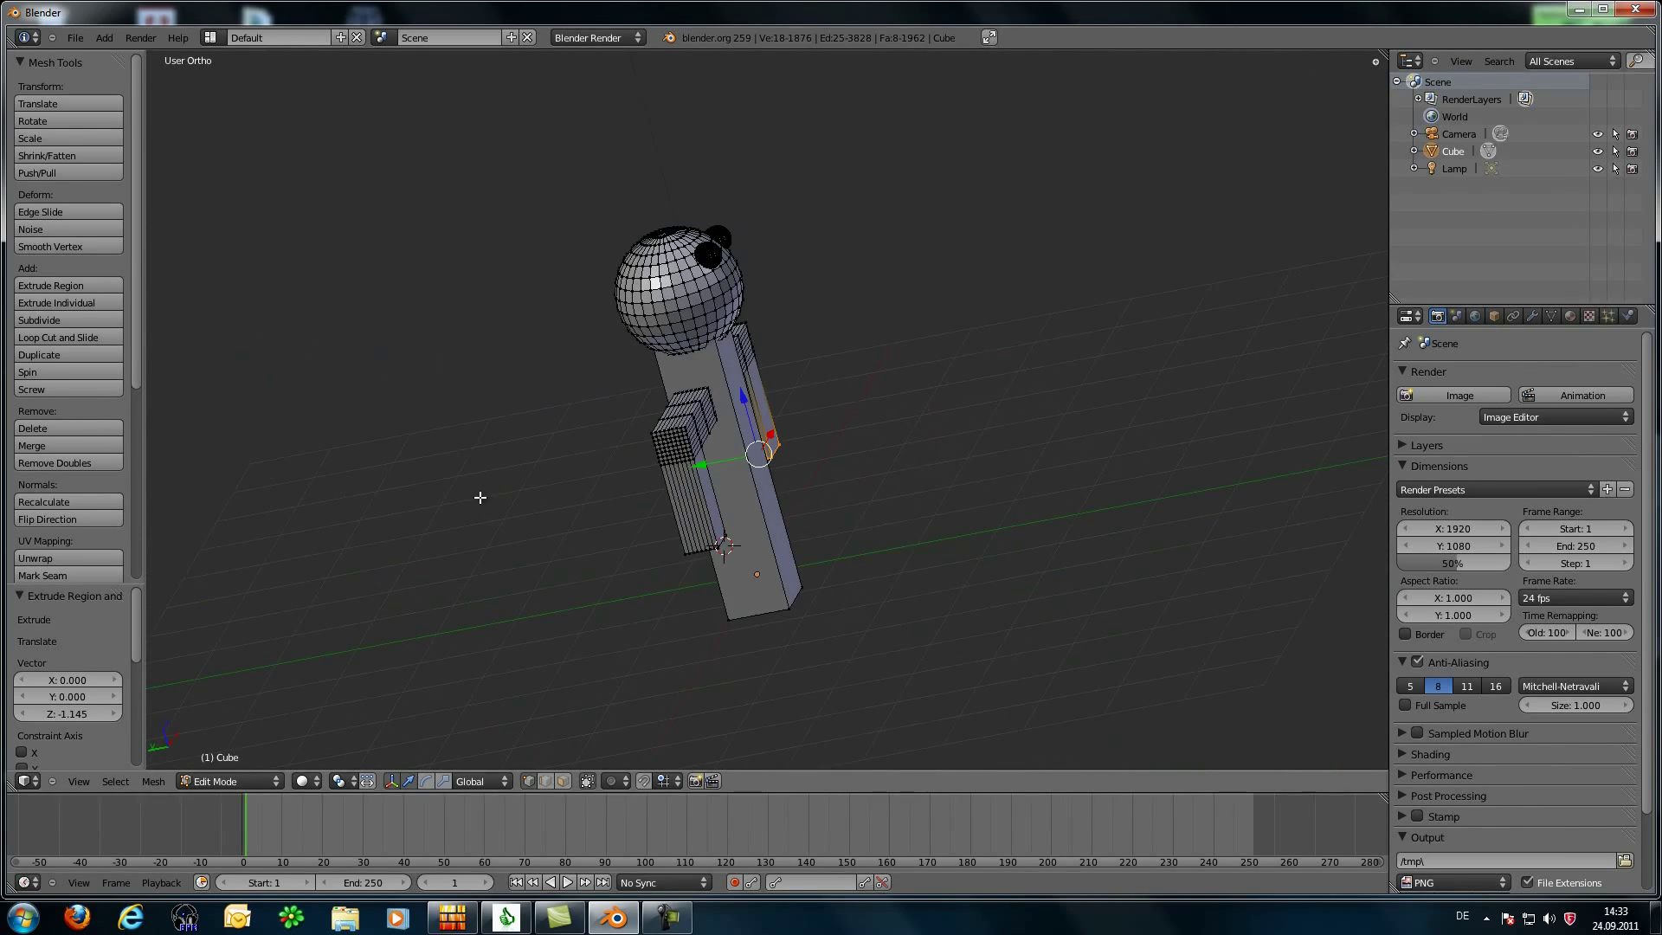
middle_click_drag(479, 497, 1027, 486)
middle_click_drag(849, 568, 895, 548)
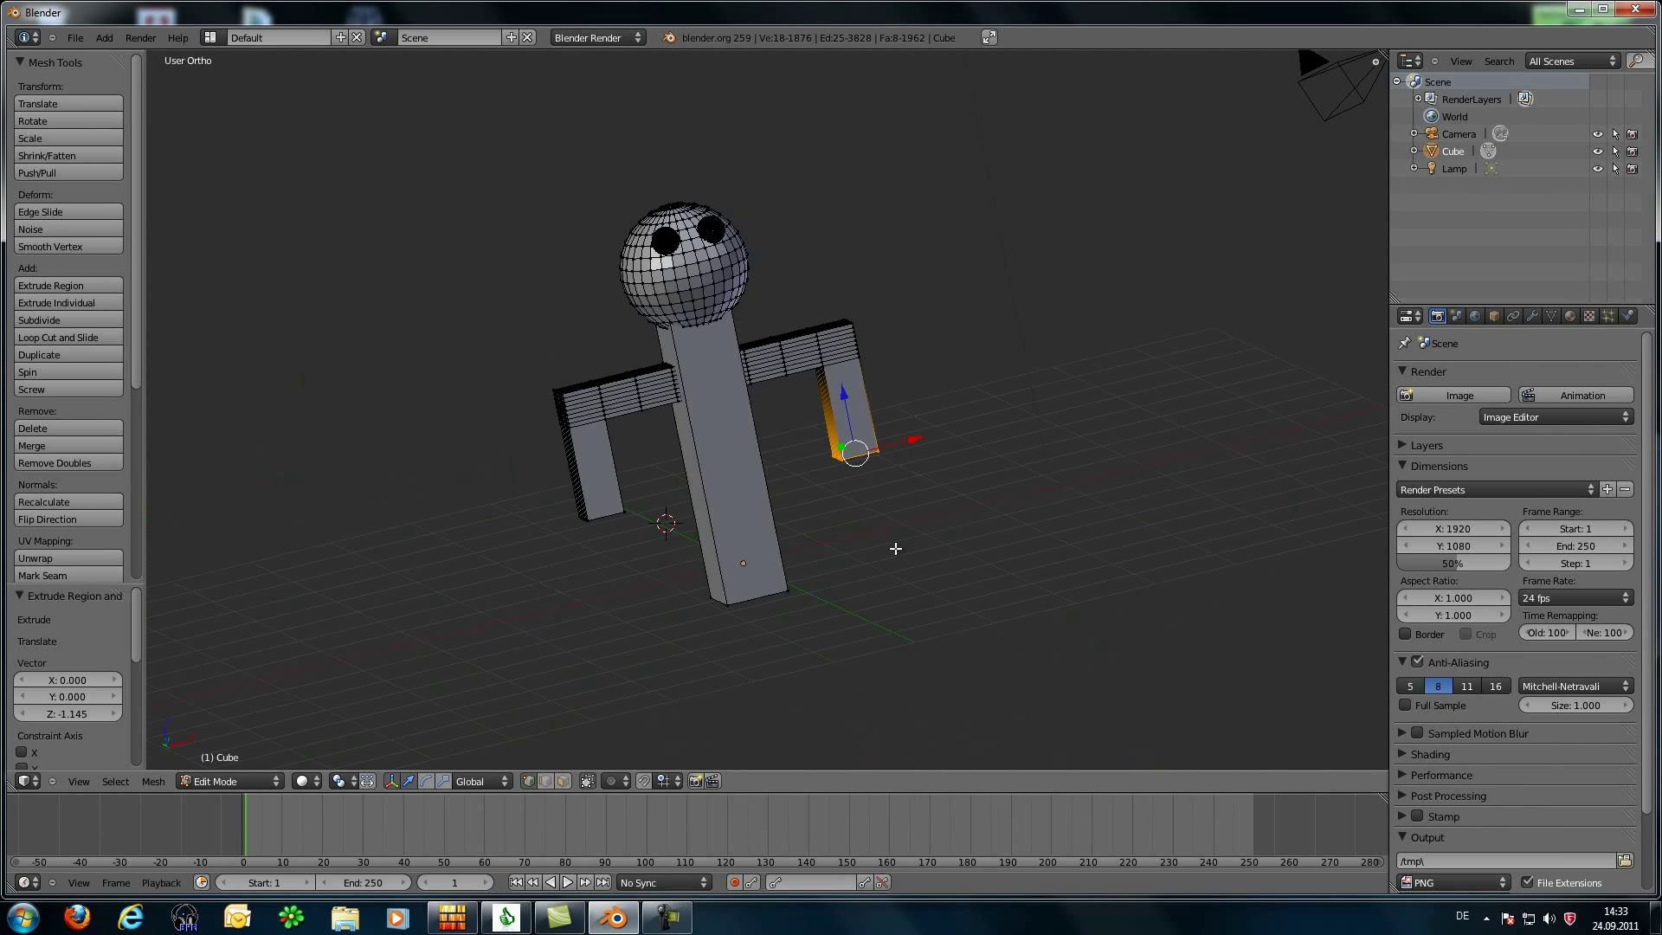
scroll(1068, 496, "up", 3)
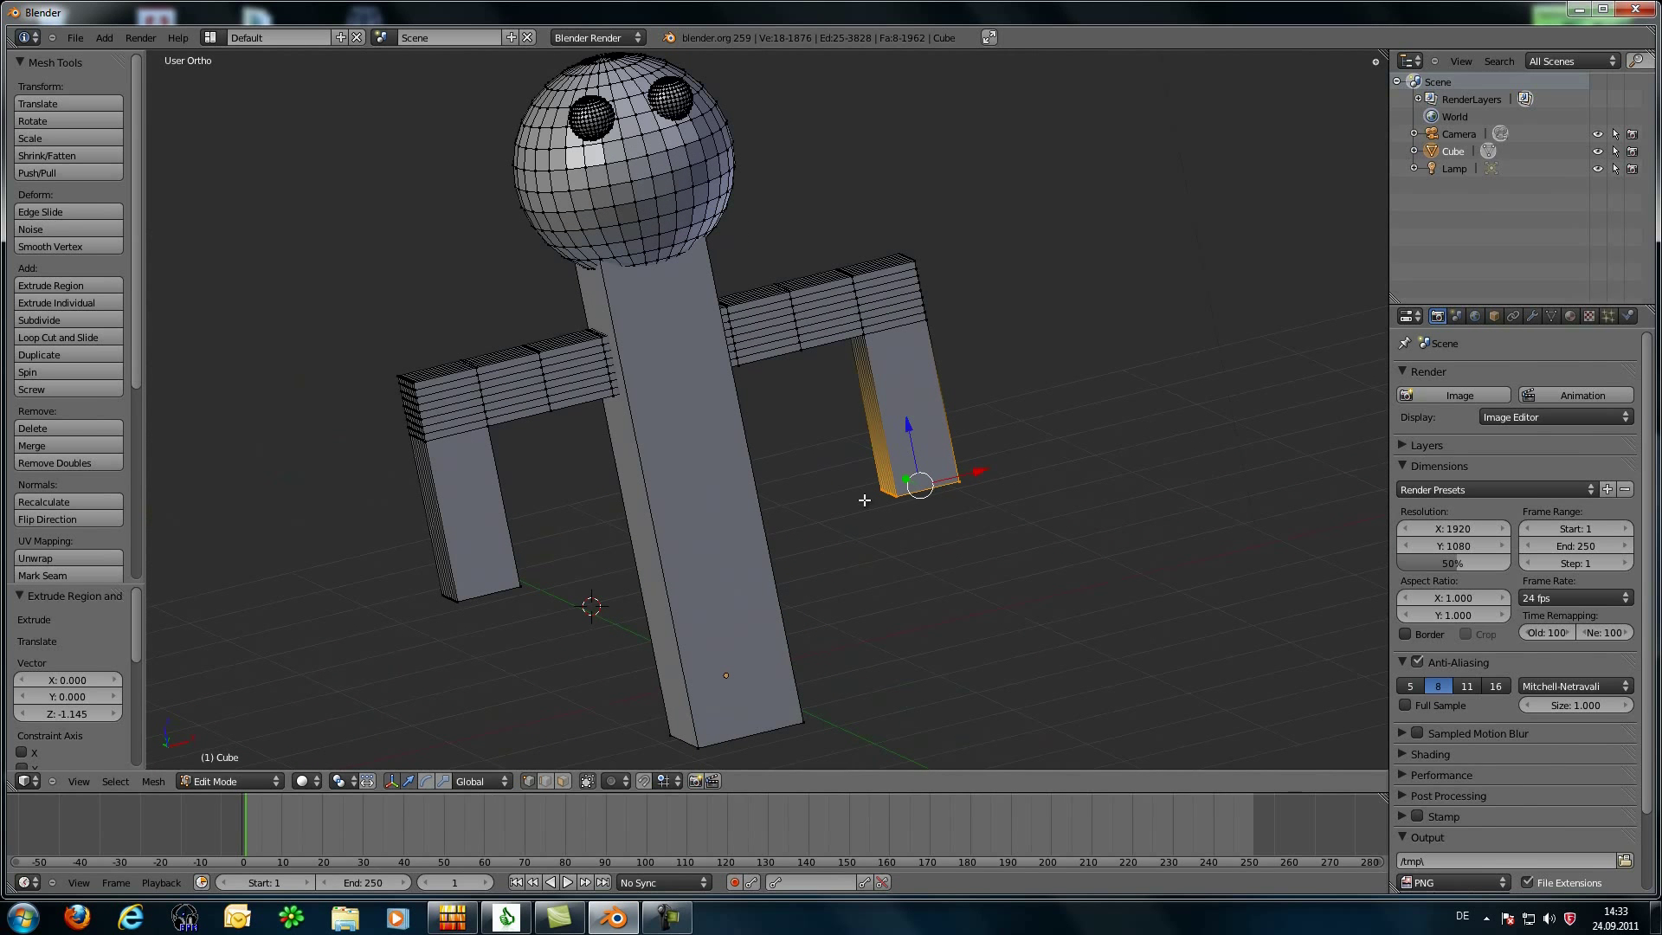
middle_click_drag(864, 499, 924, 556)
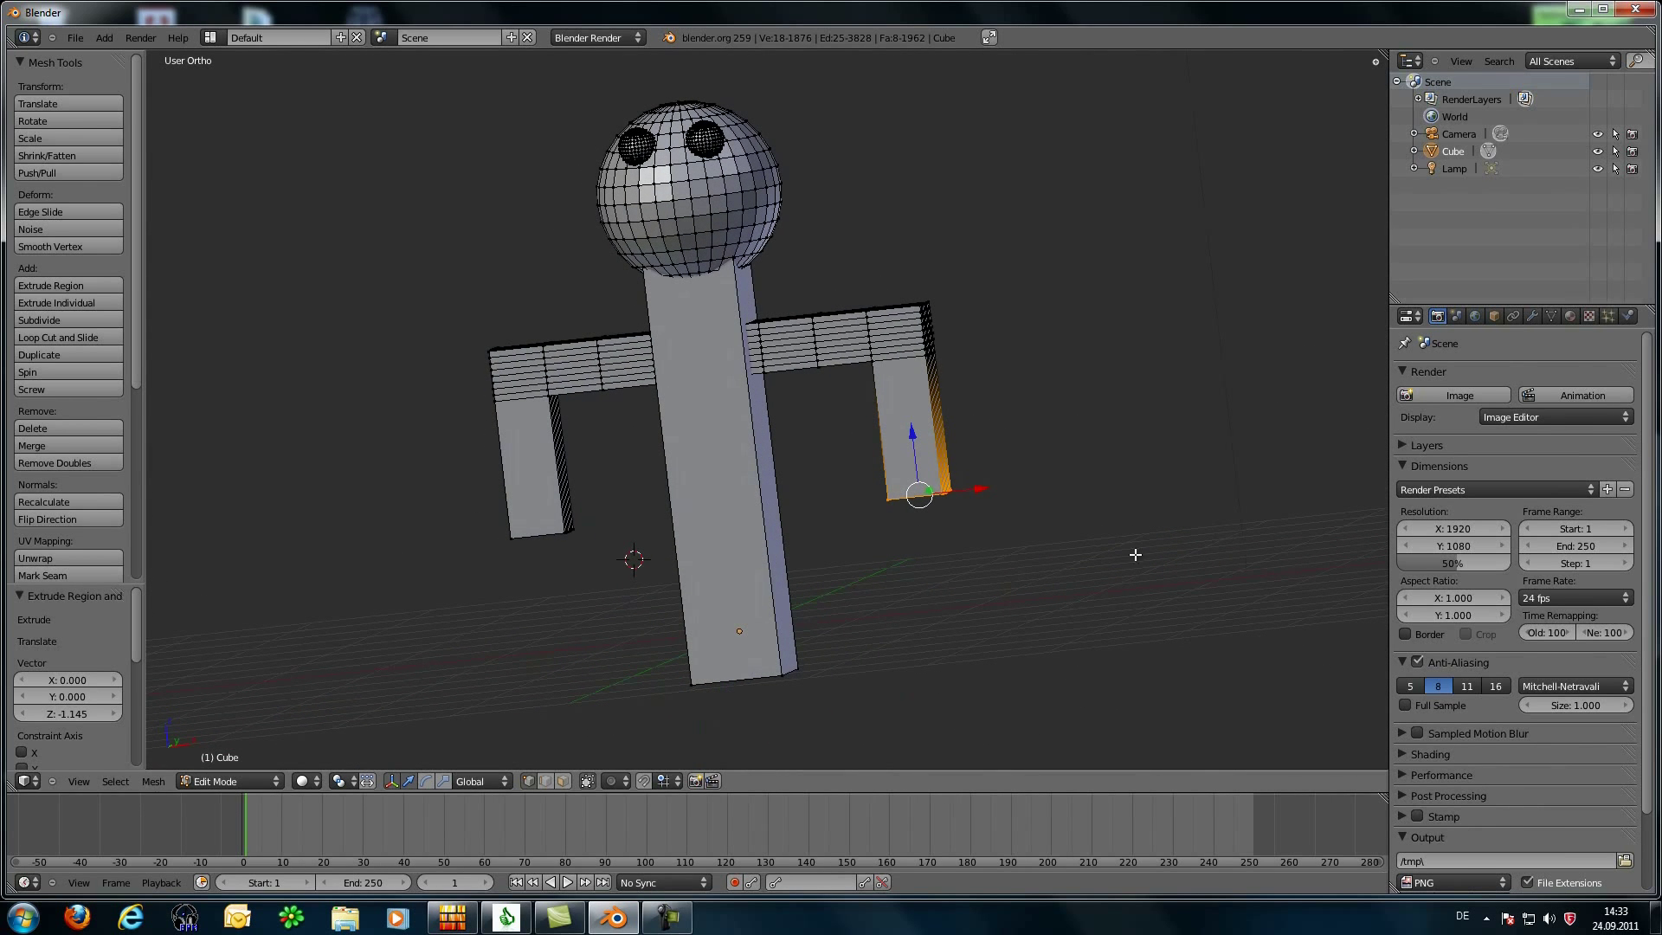
middle_click_drag(1135, 554, 1106, 479)
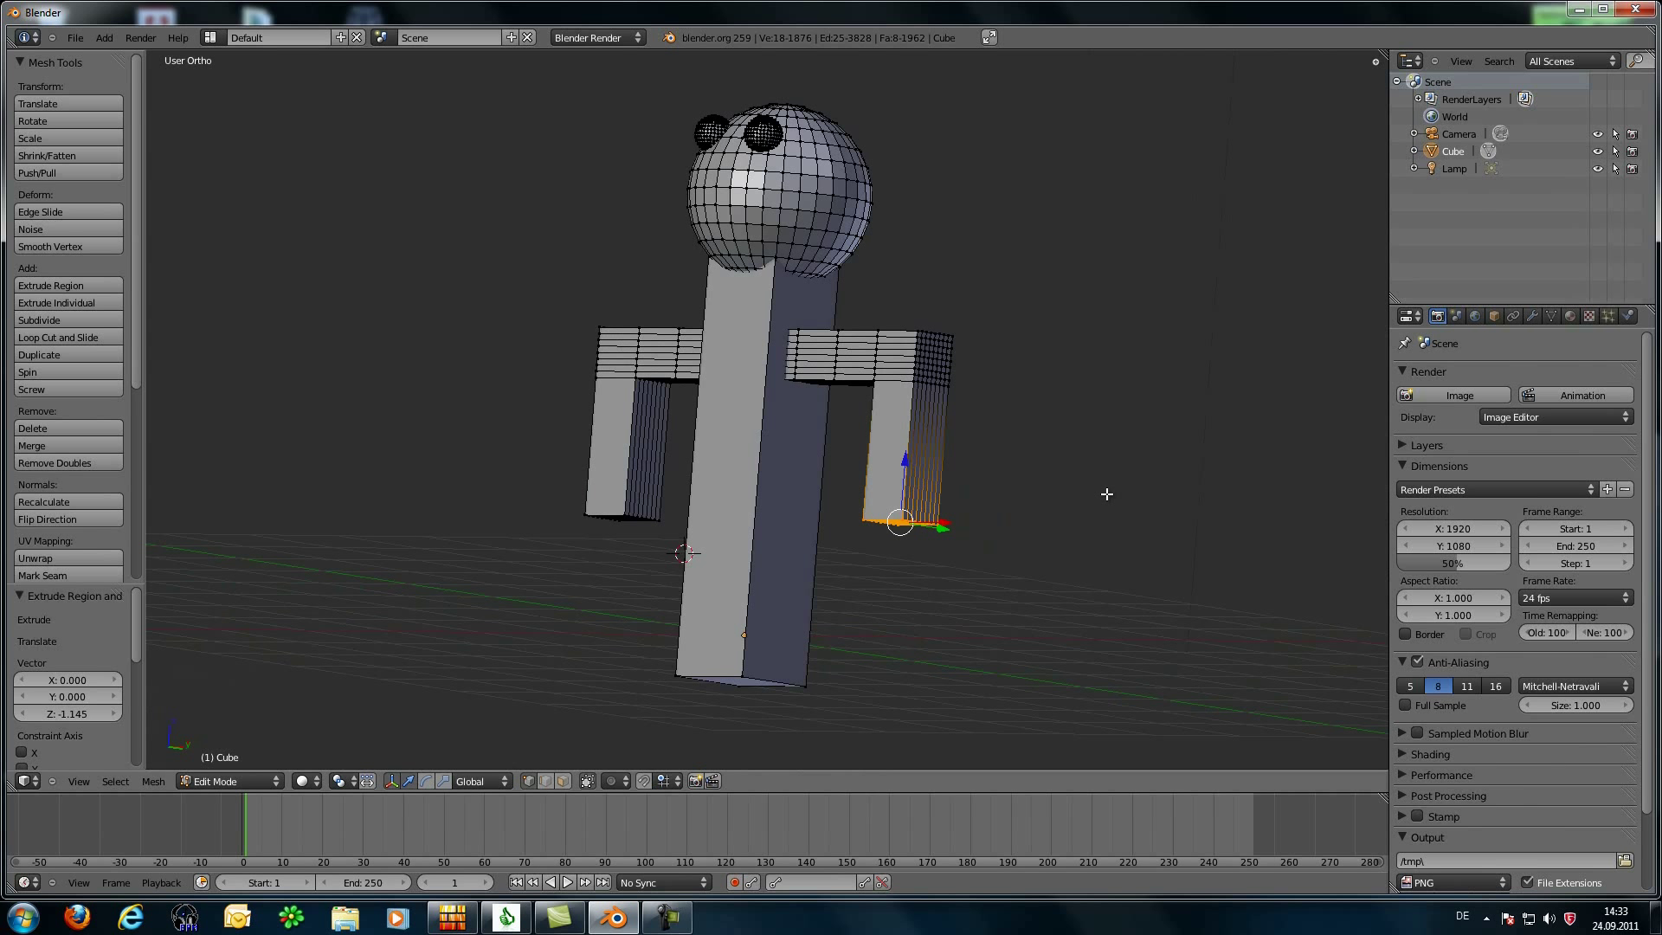
middle_click_drag(1035, 523, 961, 436)
middle_click_drag(1144, 596, 852, 510)
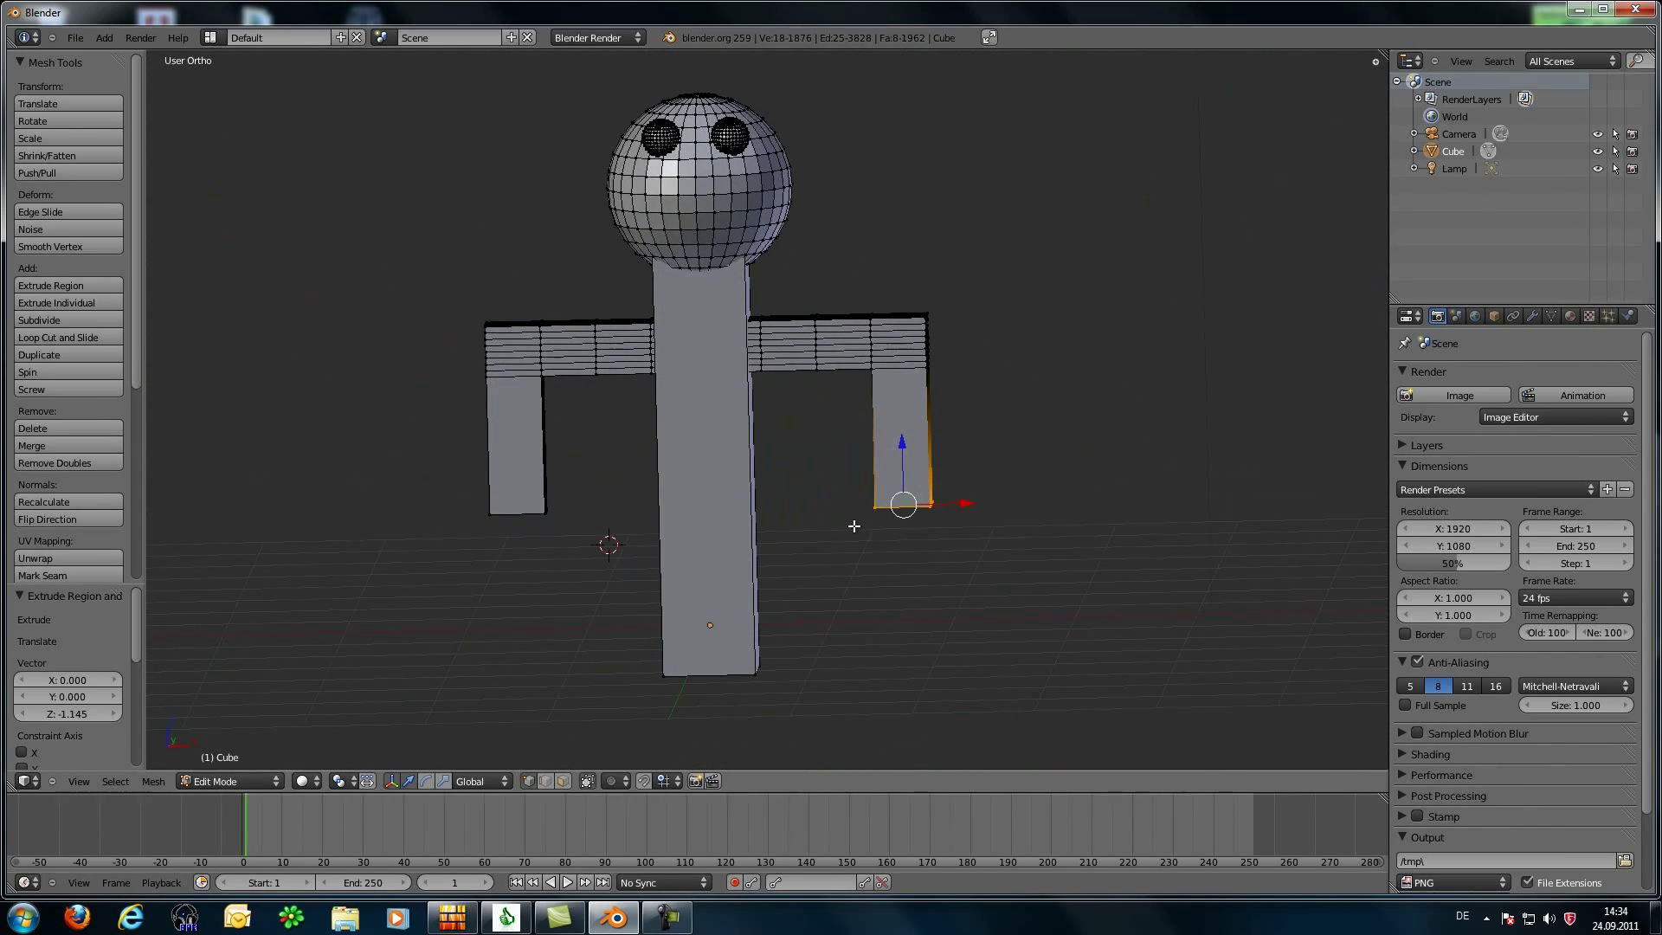